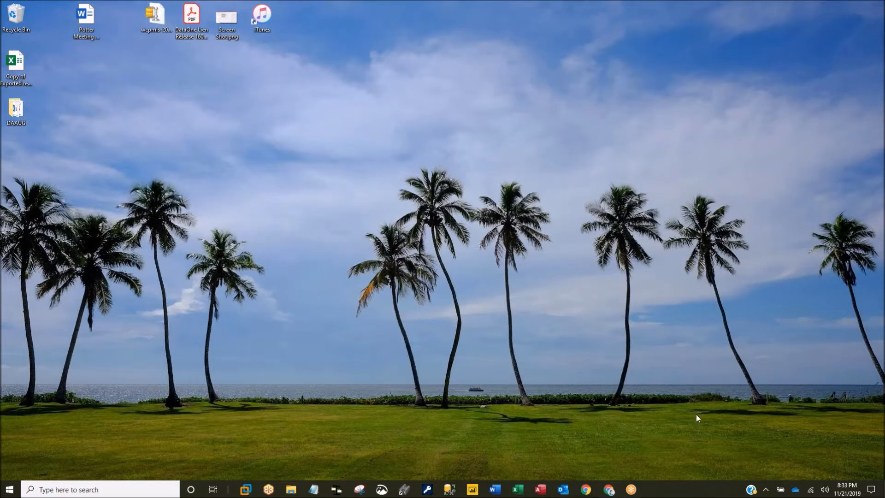
- Bring Chrome forward and read the 'Query is corrupt' article through the STATUS: FIXED table and Query1 workaround
left_click(609, 489)
scroll(651, 352, "up", 10)
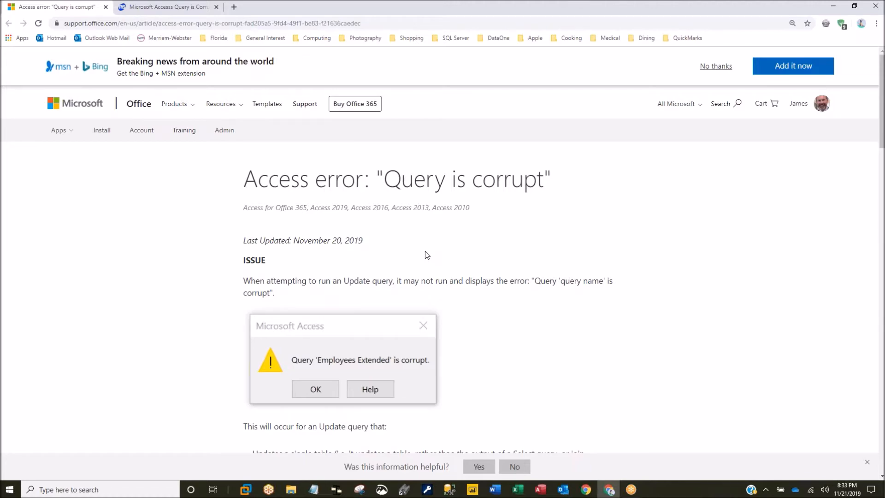
scroll(425, 251, "down", 8)
scroll(425, 250, "down", 2)
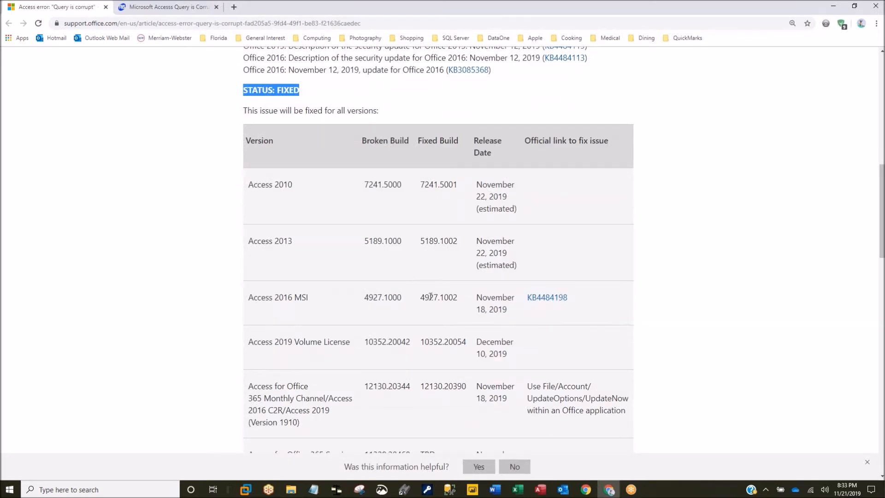
scroll(443, 178, "down", 1)
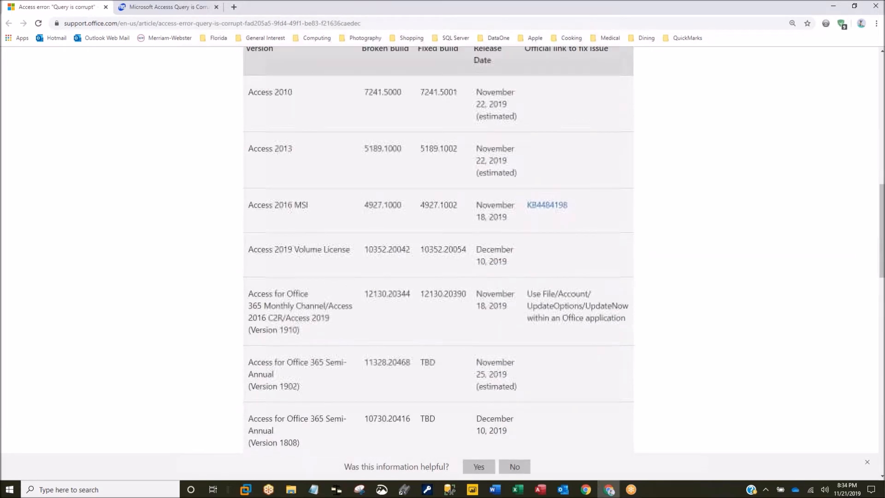
scroll(406, 155, "up", 1)
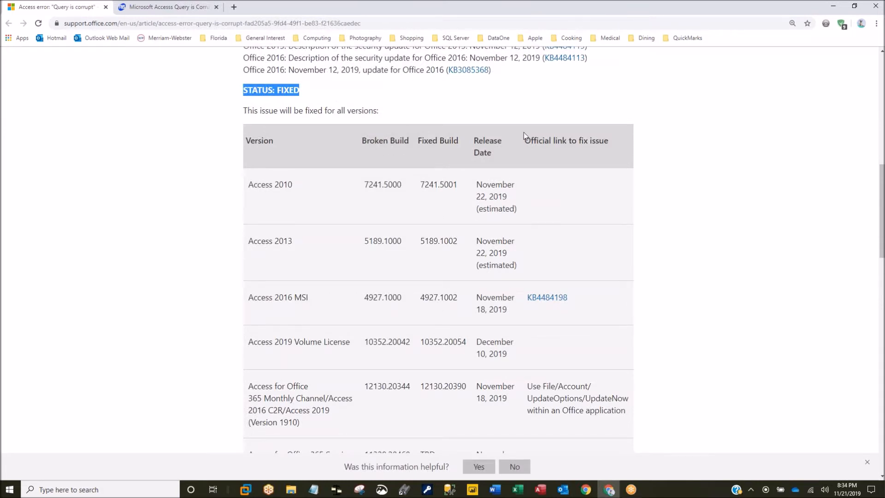
scroll(523, 131, "down", 3)
scroll(438, 249, "down", 2)
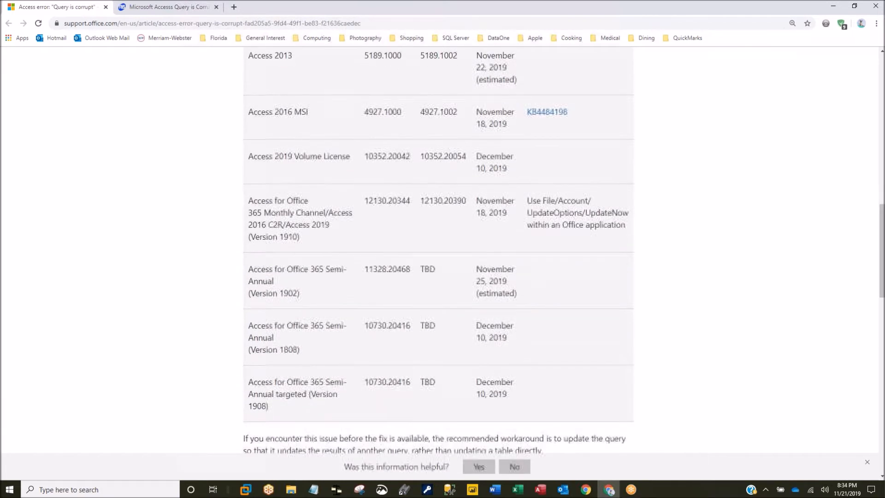
scroll(438, 248, "down", 3)
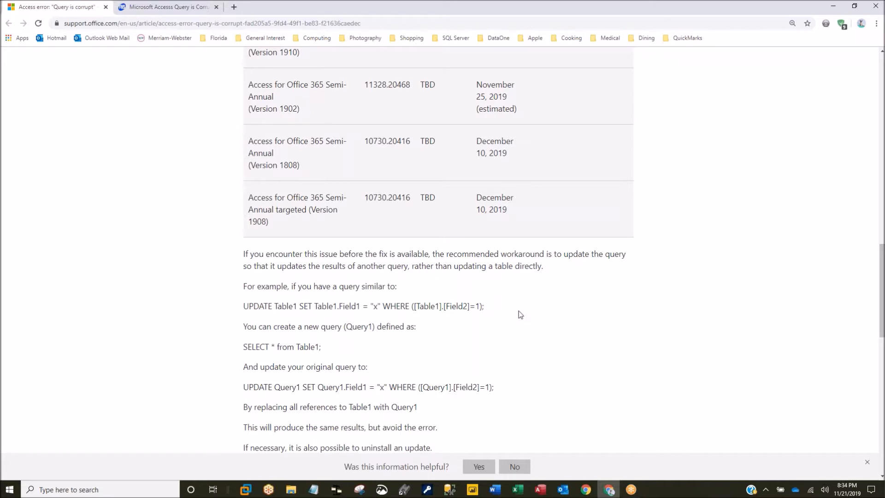
scroll(508, 318, "up", 7)
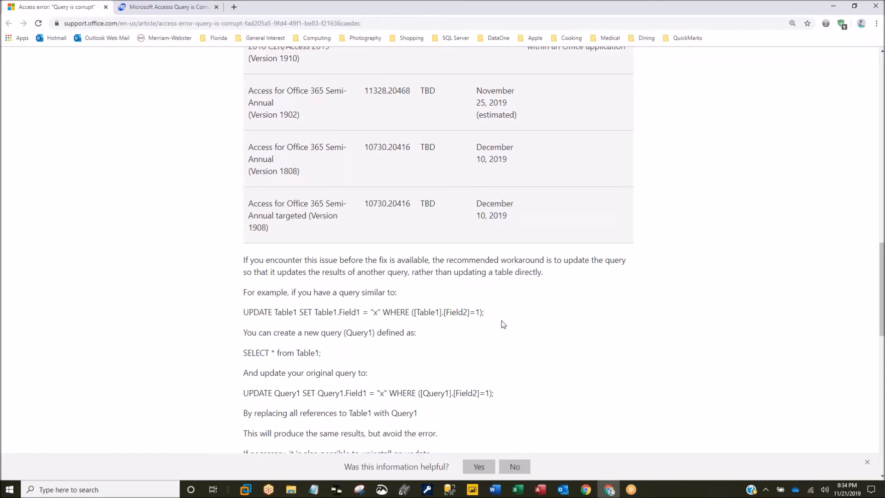
scroll(503, 322, "up", 5)
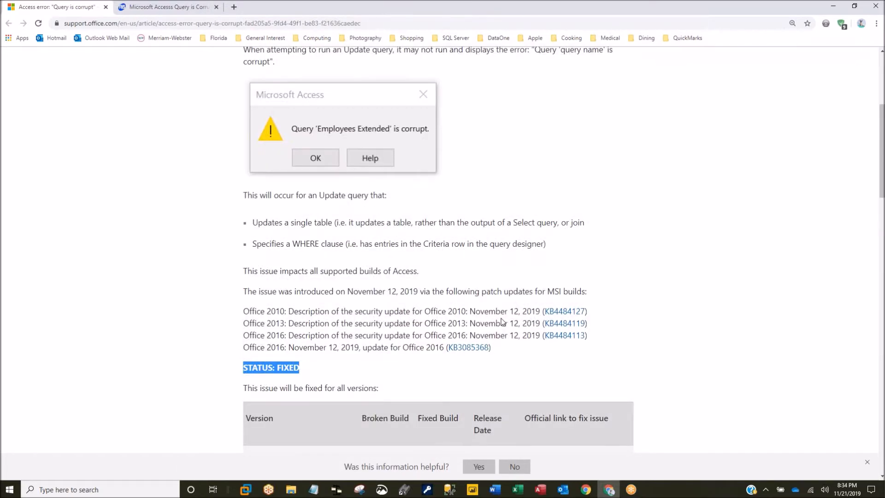
left_click_drag(253, 222, 333, 220)
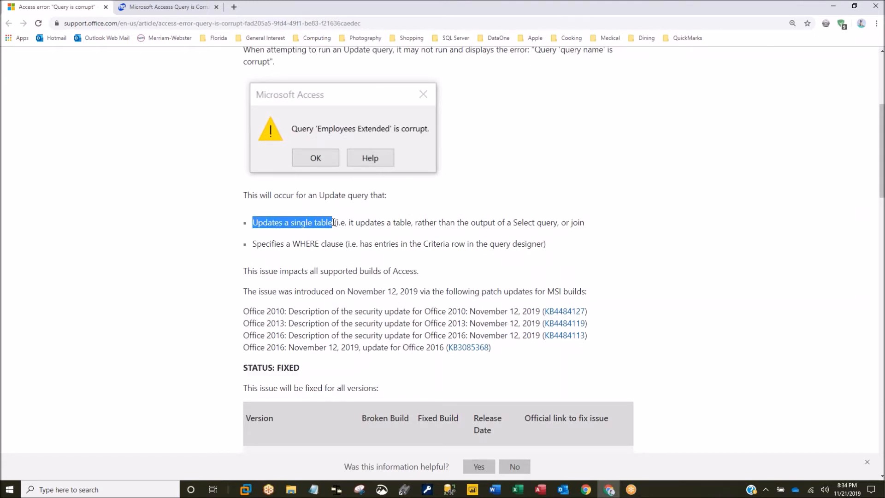
left_click_drag(253, 244, 343, 243)
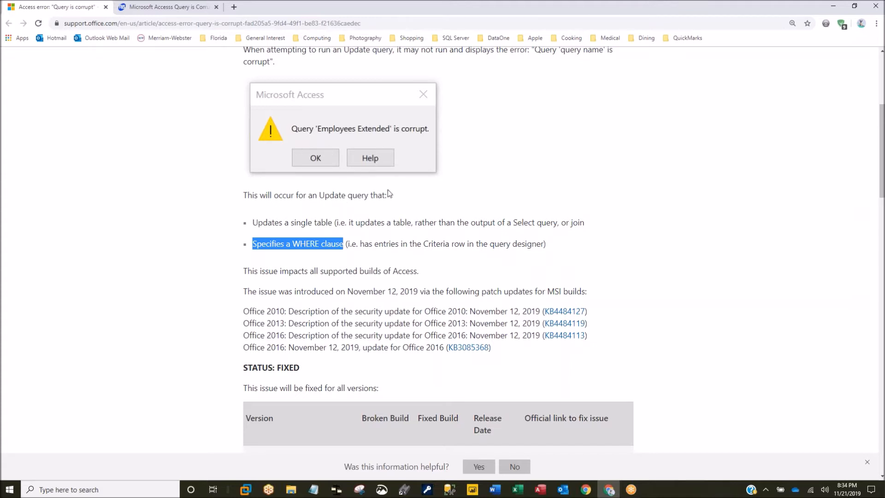
scroll(389, 189, "up", 3)
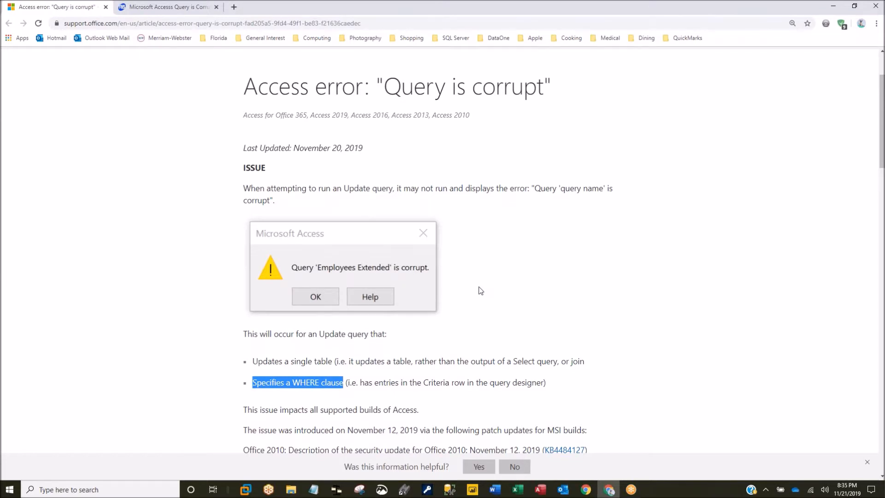
scroll(481, 291, "down", 15)
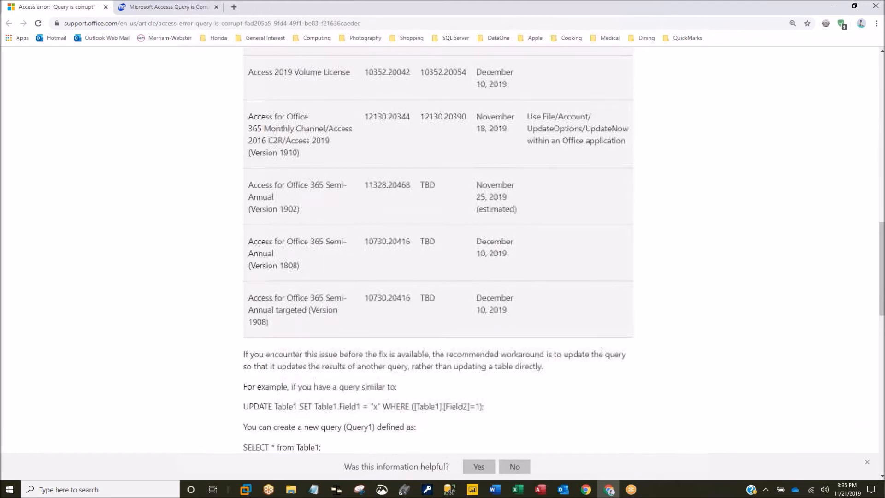
scroll(476, 291, "down", 3)
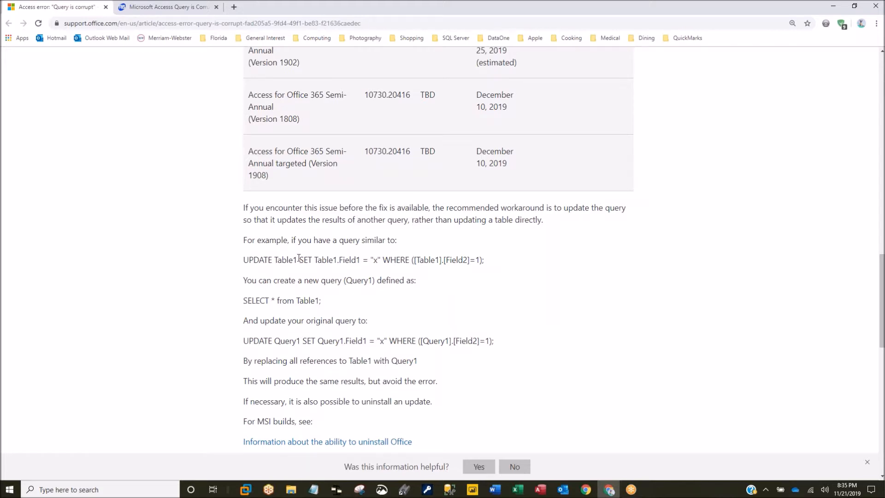
- Highlight the example UPDATE Table1, SELECT * from Table1, and rewritten UPDATE Query1 statements
scroll(317, 289, "down", 1)
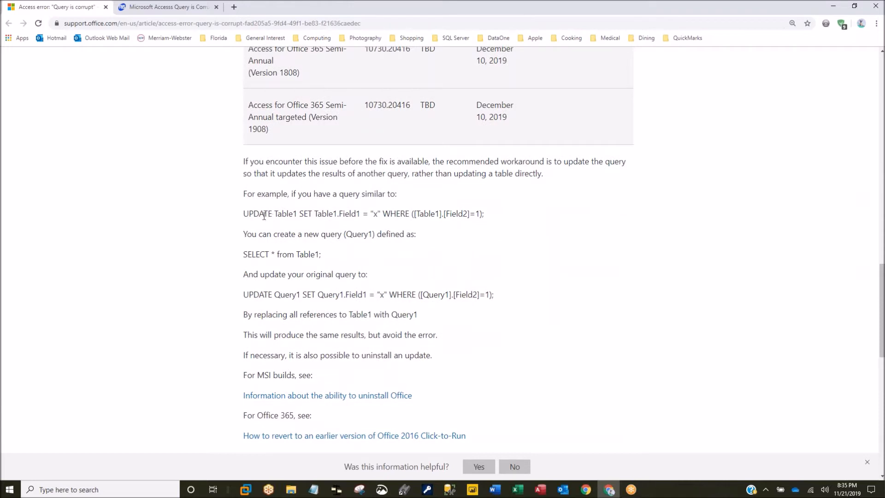
left_click_drag(244, 213, 491, 221)
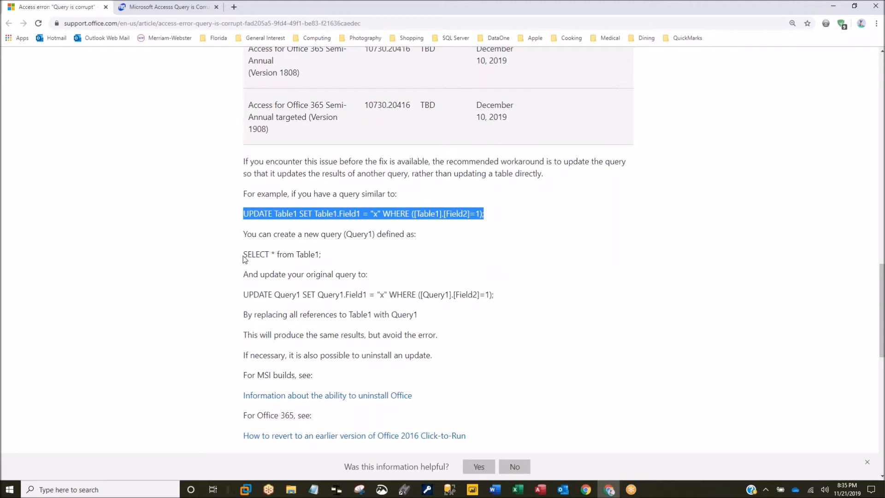
left_click_drag(245, 255, 322, 256)
left_click_drag(244, 213, 484, 213)
left_click_drag(243, 295, 499, 299)
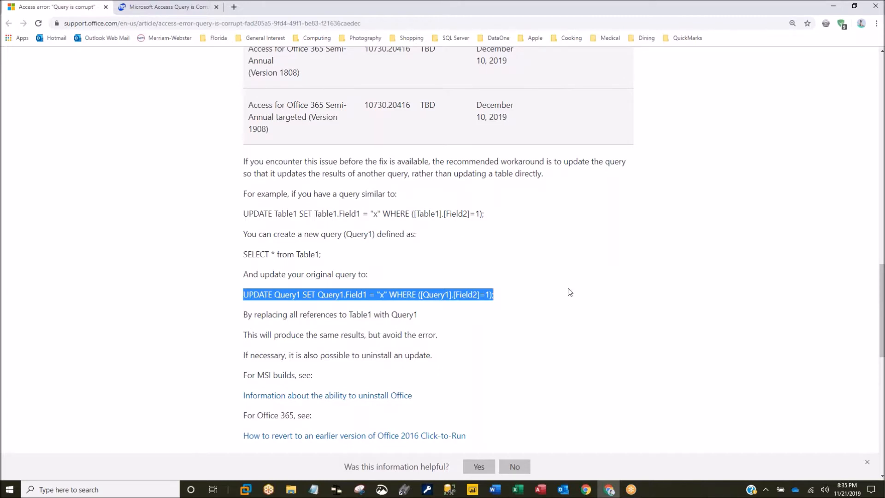
- Scroll back to the affected-builds table, then switch to the FMS Error 3340 article tab
scroll(570, 292, "down", 1)
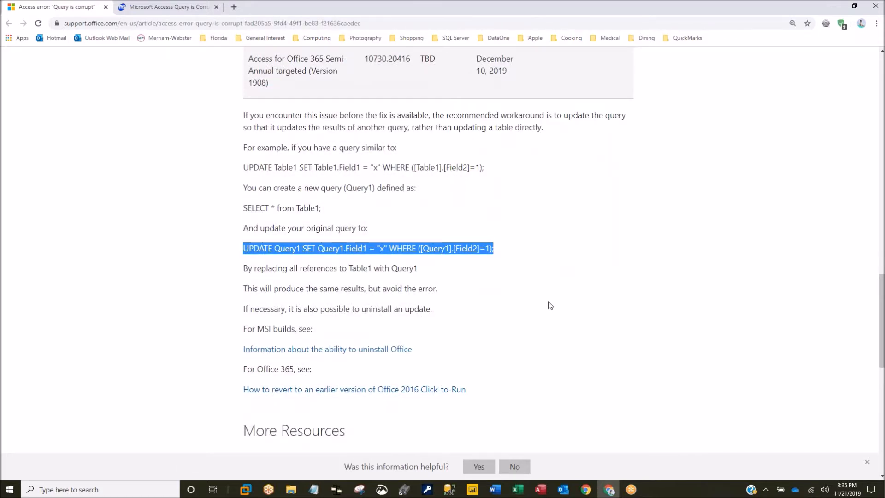
scroll(549, 305, "down", 4)
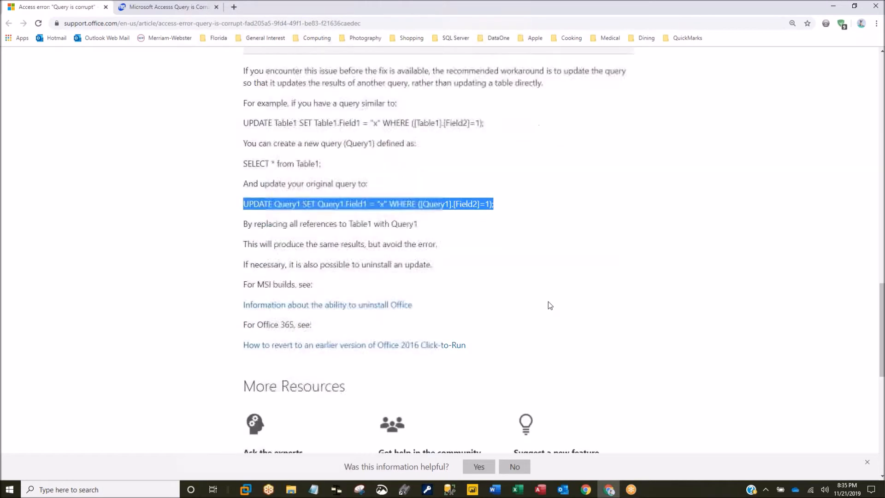
scroll(548, 303, "up", 2)
scroll(547, 300, "up", 5)
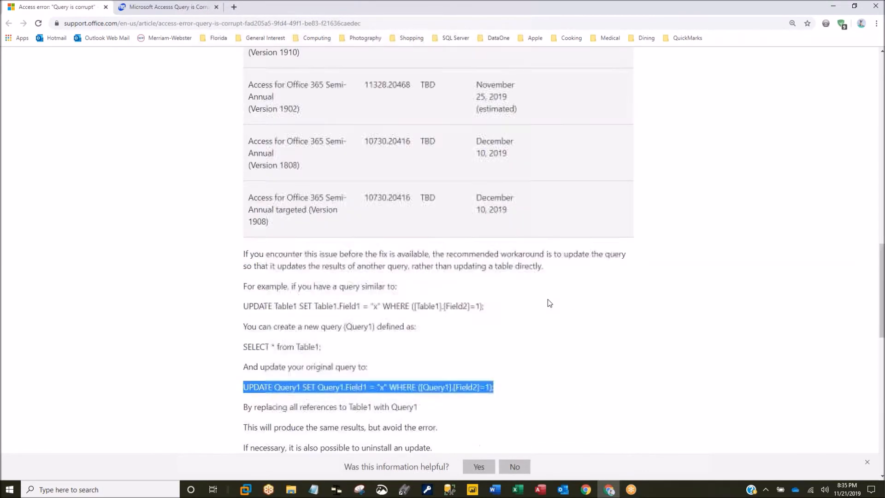
scroll(547, 299, "up", 3)
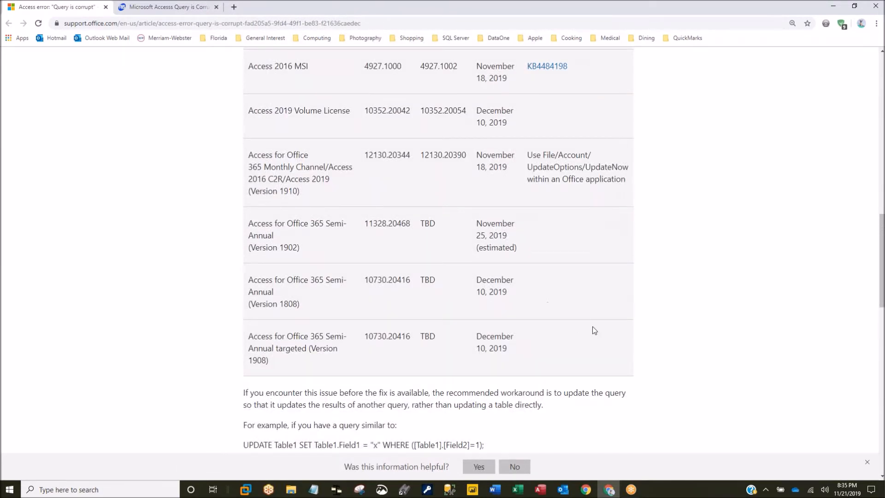
scroll(660, 361, "up", 4)
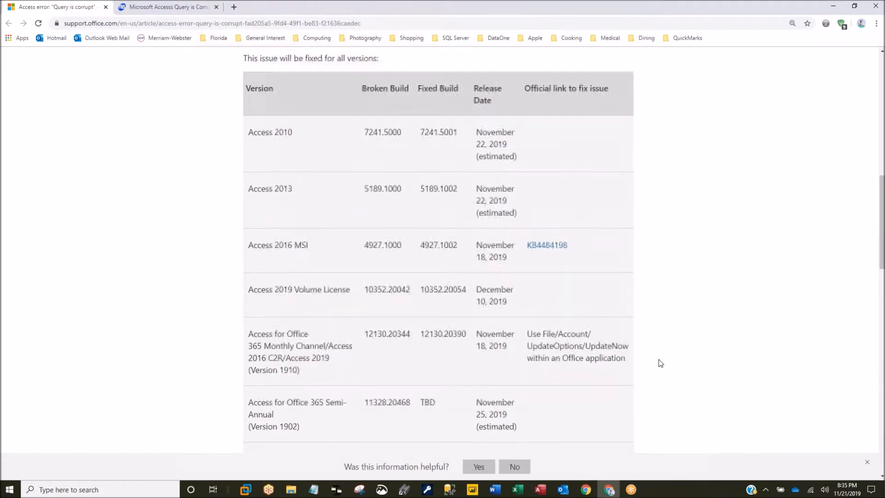
scroll(659, 359, "down", 2)
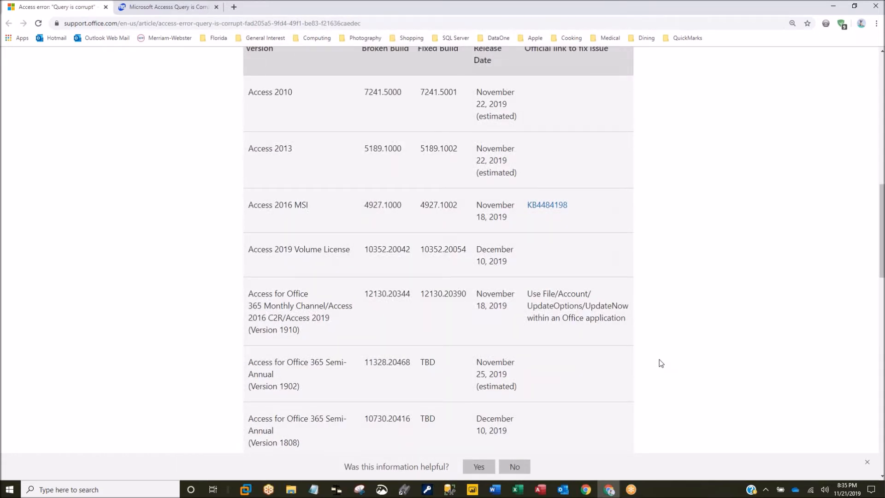
left_click(180, 13)
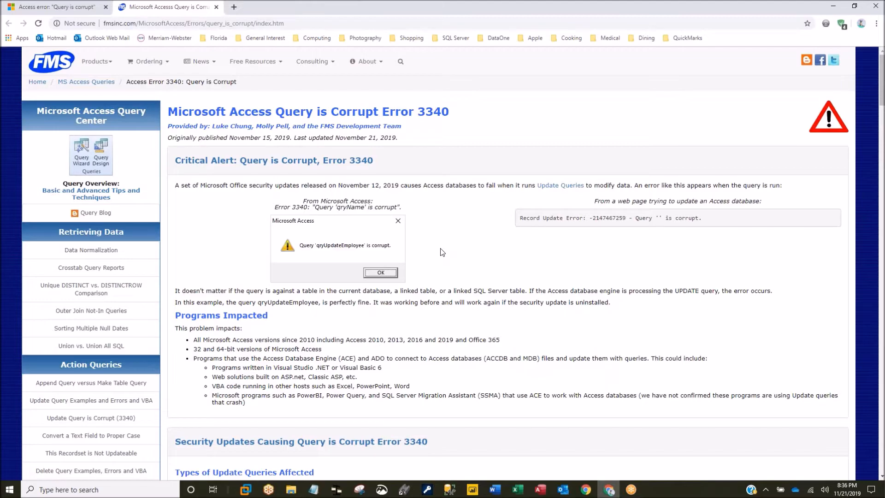
scroll(442, 253, "down", 3)
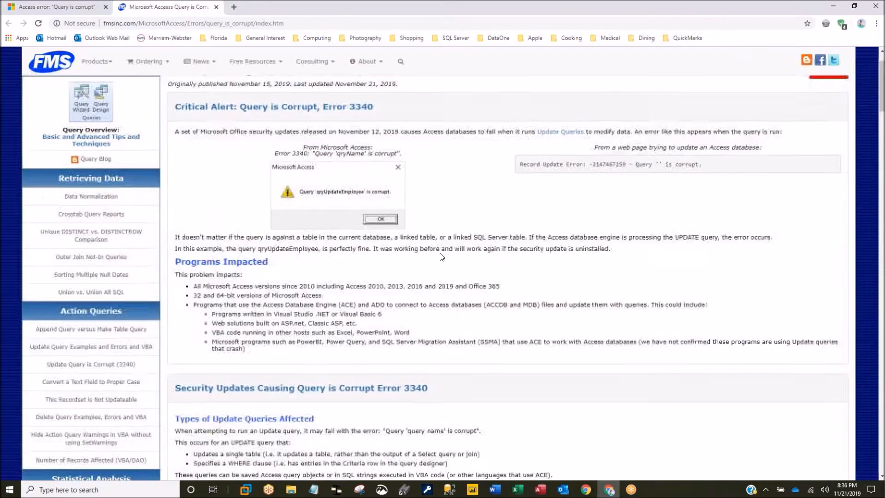
scroll(439, 253, "down", 1)
scroll(439, 253, "up", 4)
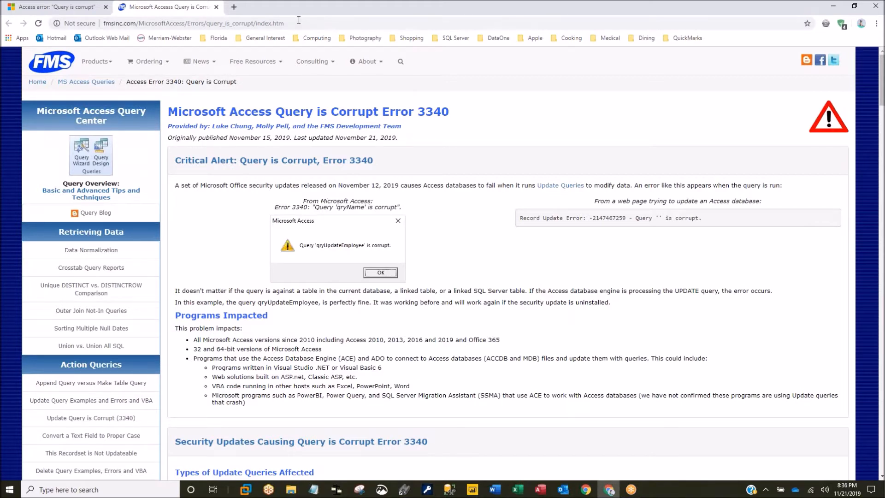
left_click(298, 21)
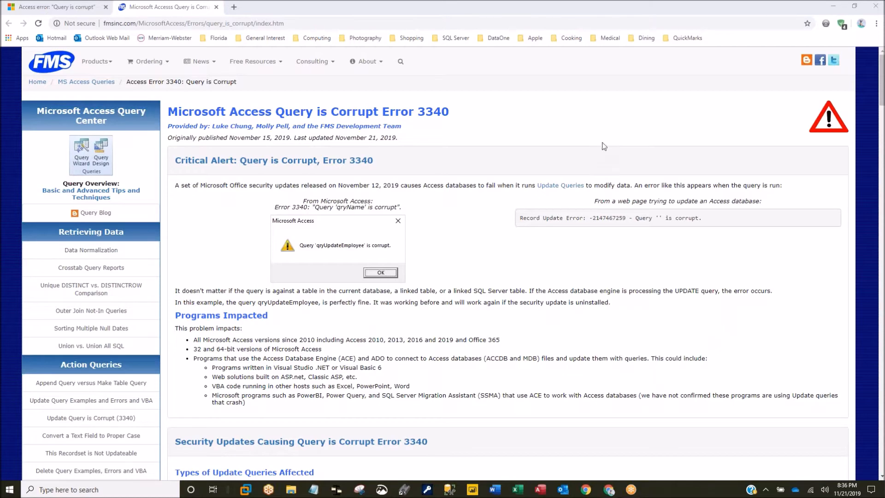
left_click(449, 239)
scroll(451, 243, "down", 8)
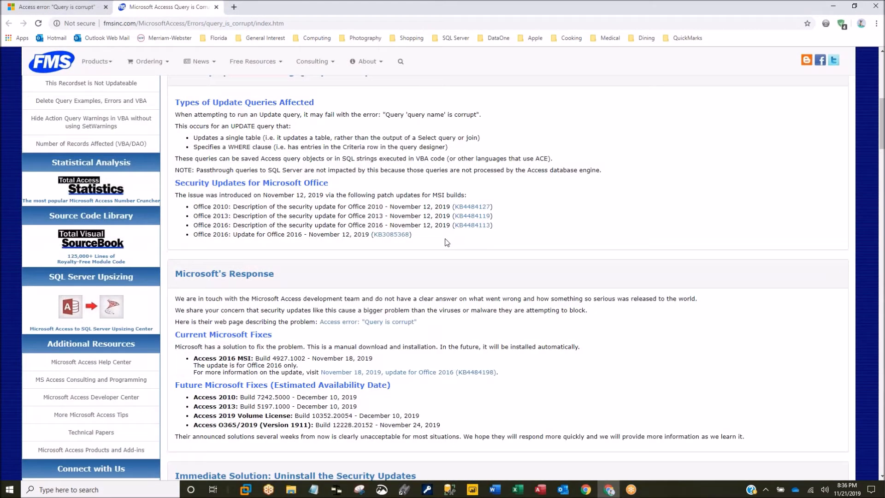
scroll(450, 240, "down", 3)
scroll(488, 235, "up", 3)
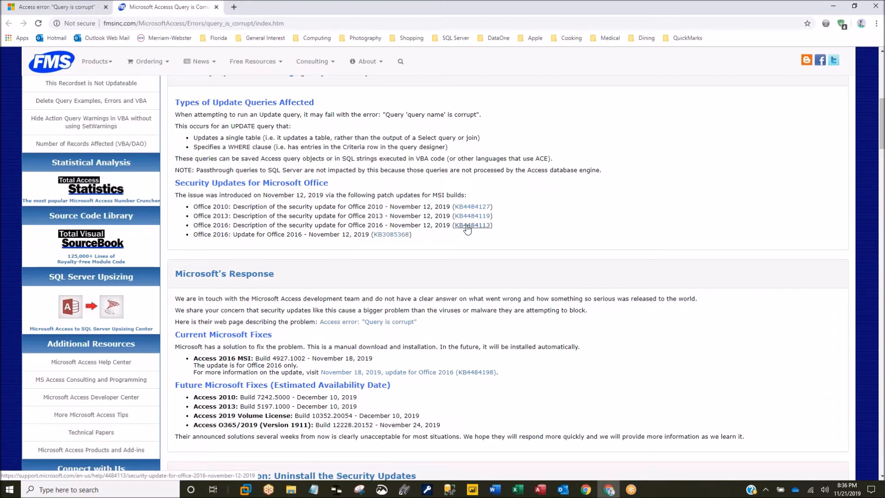
scroll(413, 247, "down", 2)
scroll(501, 312, "down", 8)
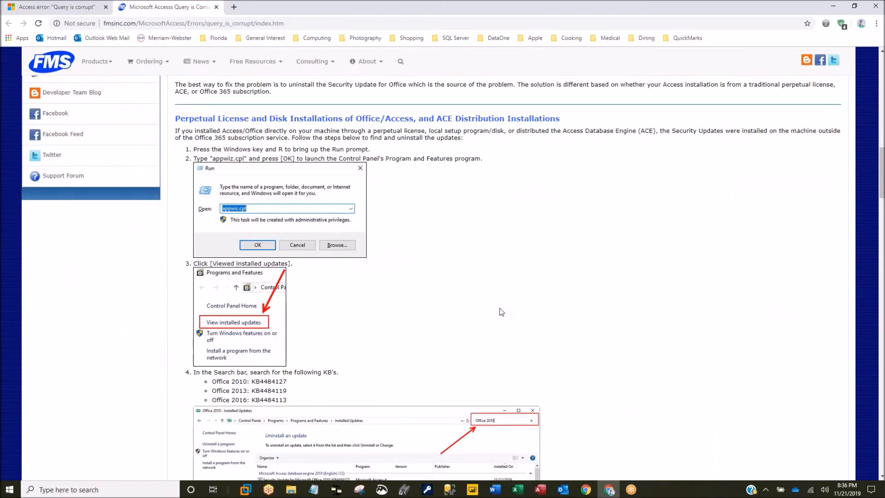
- Scroll the FMS article down to the Alternative Solutions update-query examples, then switch to Access
scroll(401, 257, "down", 4)
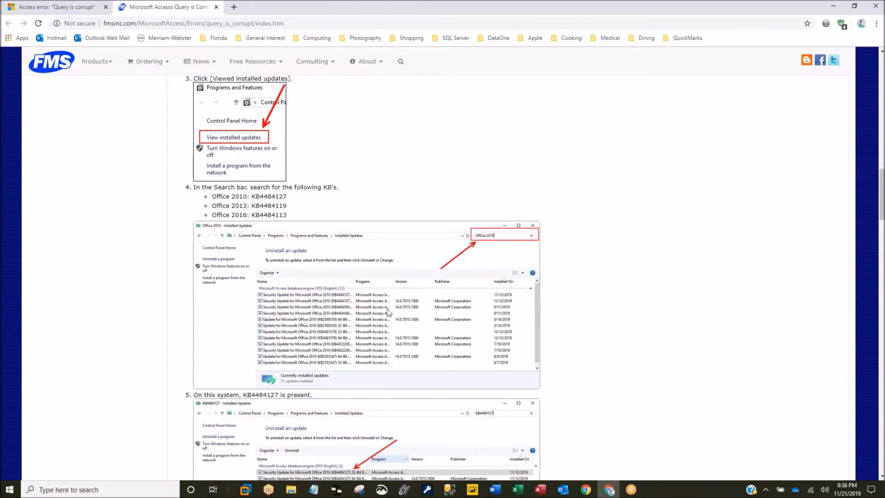
scroll(381, 316, "down", 6)
scroll(381, 315, "down", 10)
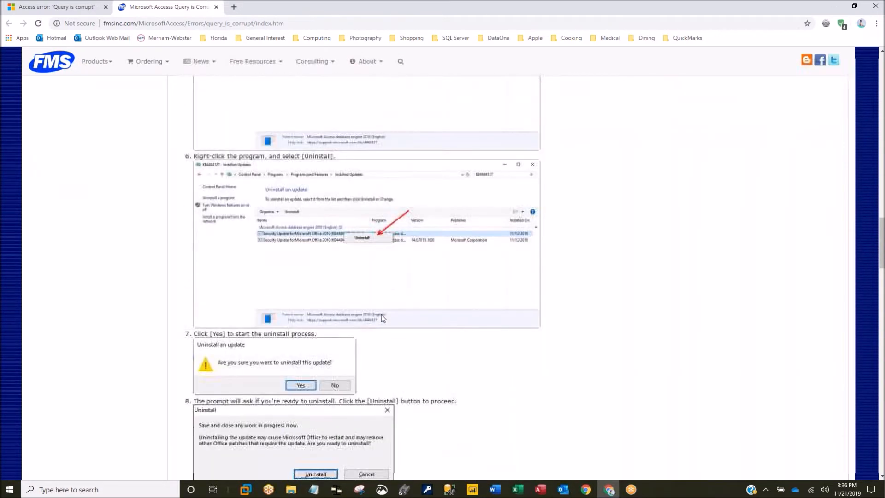
scroll(383, 314, "down", 3)
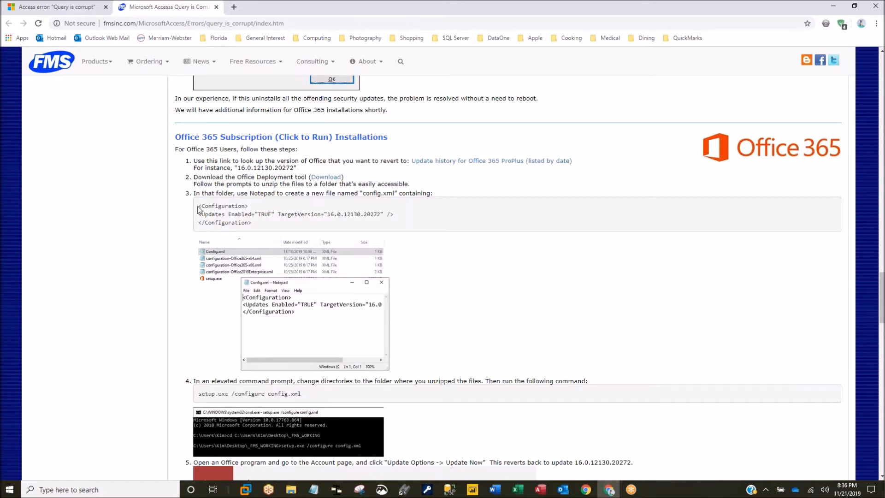
scroll(502, 302, "down", 6)
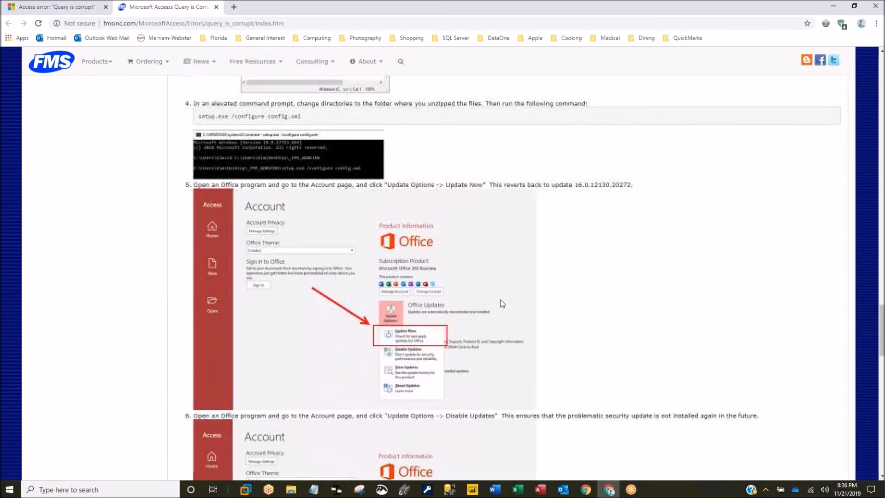
scroll(502, 303, "down", 3)
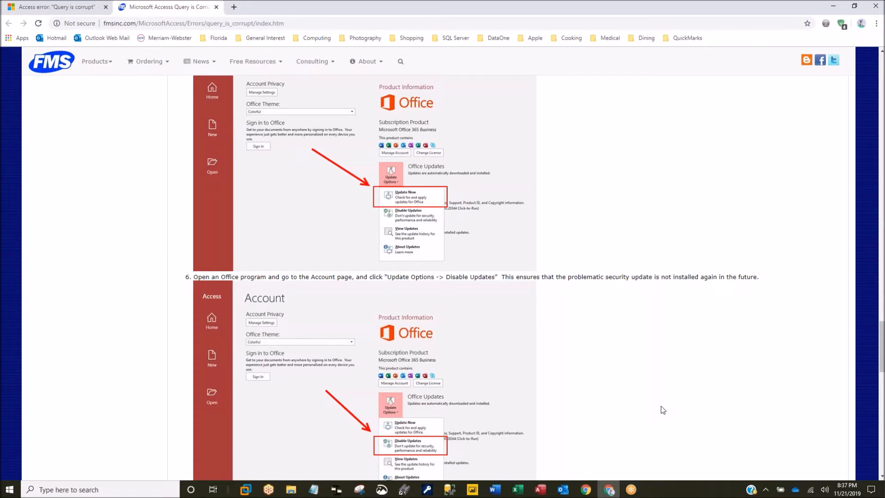
scroll(662, 407, "down", 7)
scroll(661, 409, "down", 2)
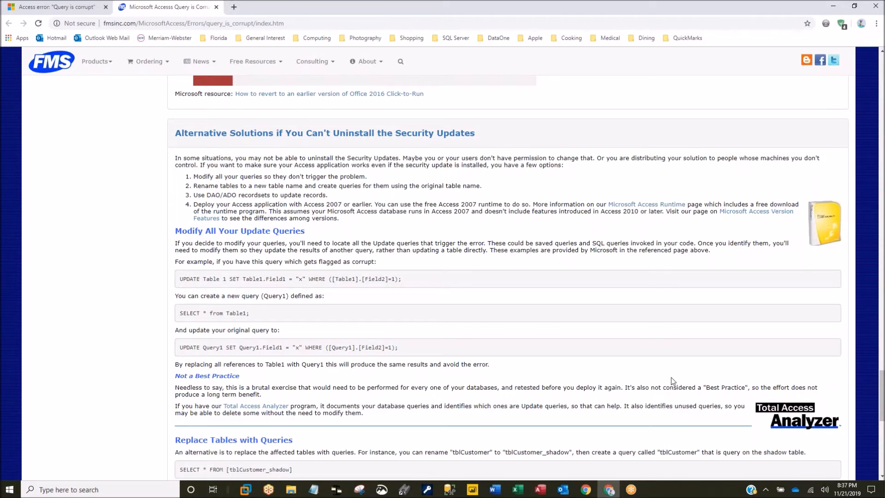
left_click(539, 491)
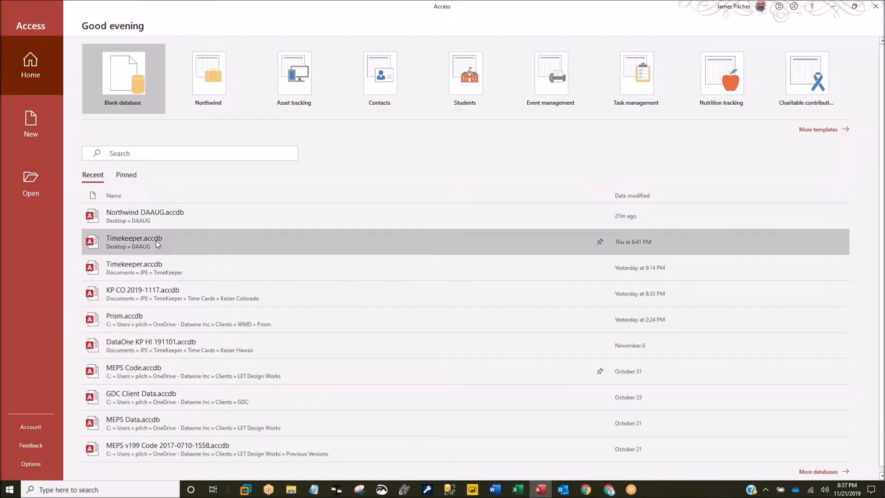
- Open Timekeeper.accdb from the Desktop » DAAUG entry in the Recent list
left_click(155, 239)
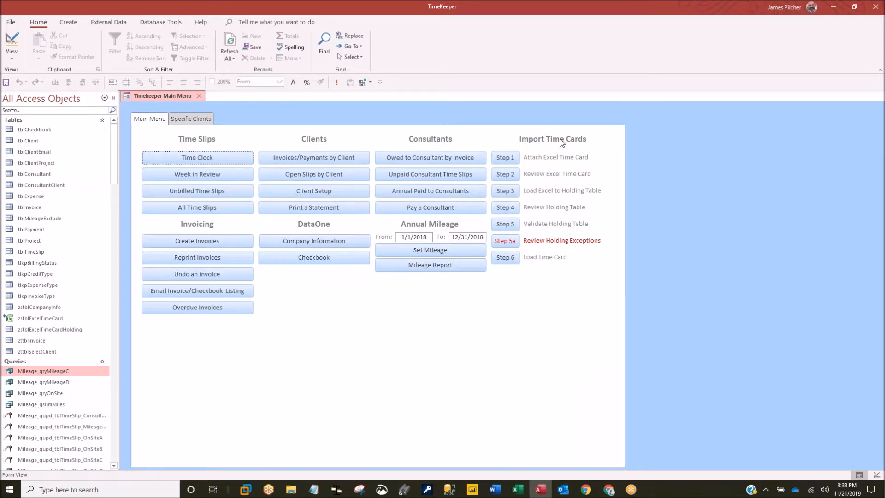
left_click(506, 208)
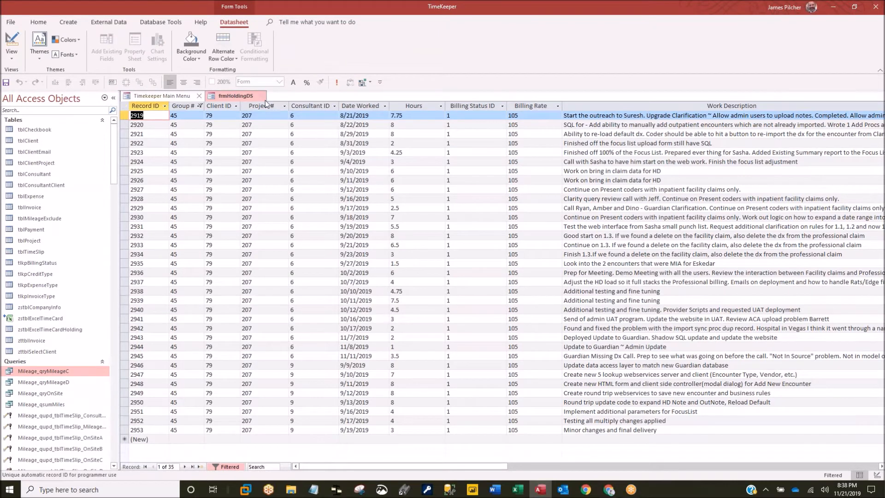
left_click(260, 96)
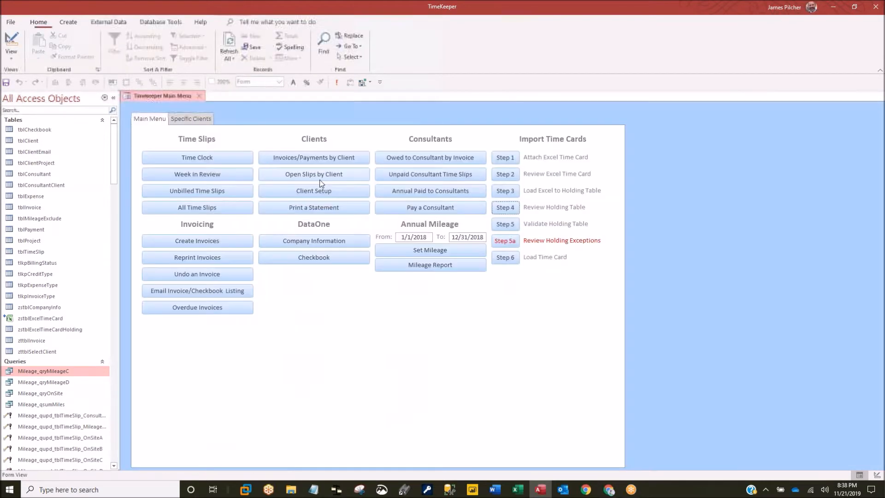
left_click(505, 224)
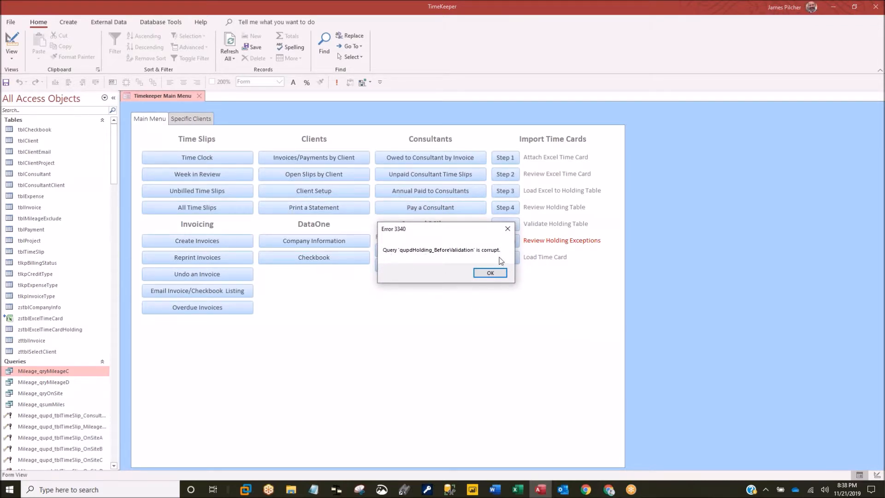
left_click(507, 230)
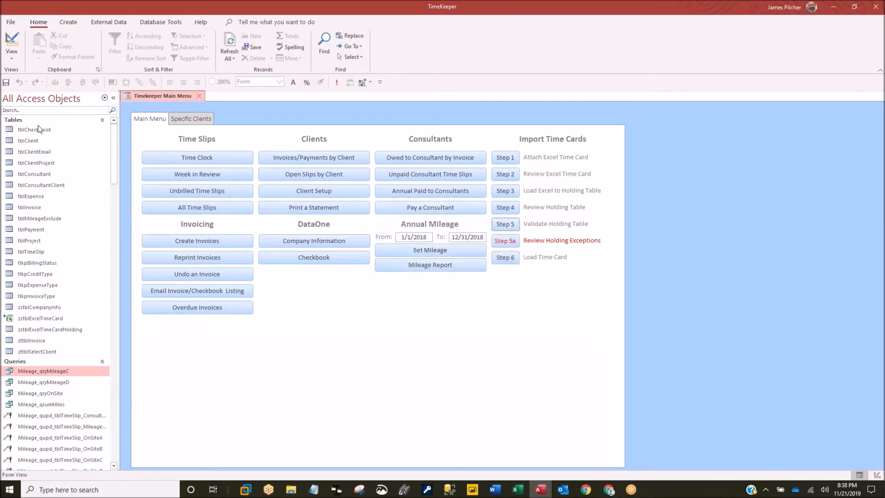
left_click(41, 111)
- Filter the navigation pane with 'qupdh' and open qupdHolding_BeforeValidation in SQL View
type("qupdh")
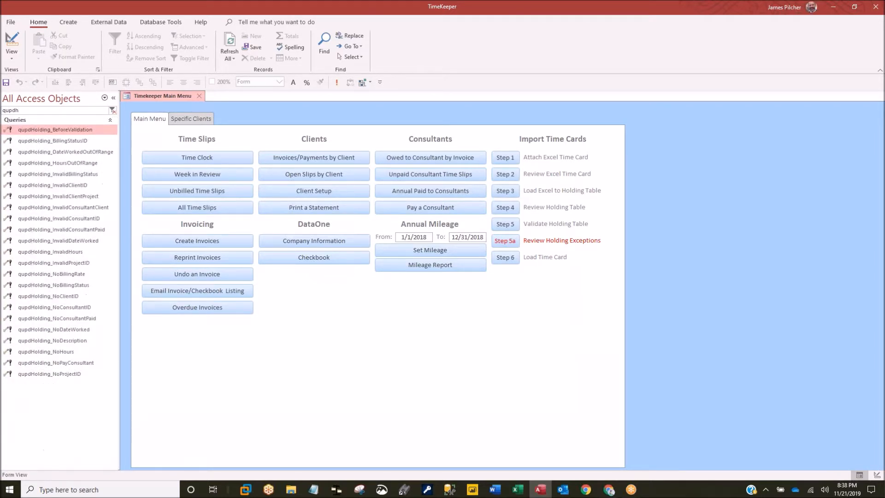
right_click(55, 130)
left_click(89, 148)
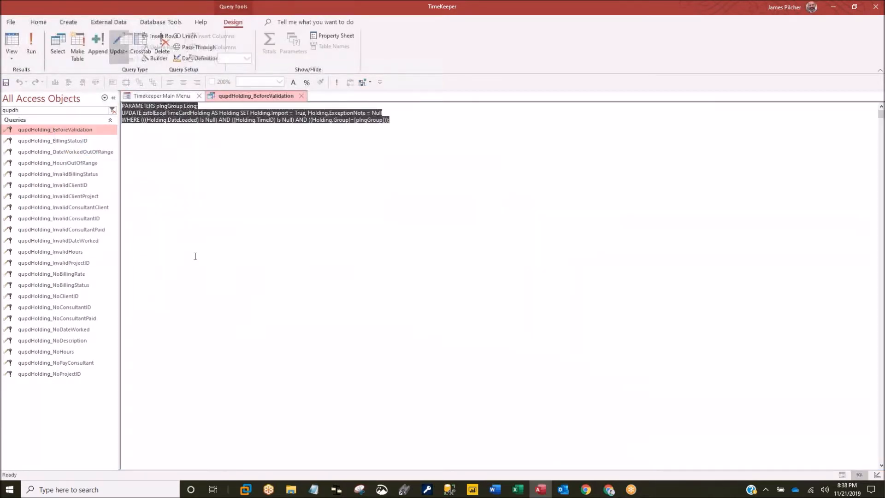
left_click(12, 59)
left_click(32, 120)
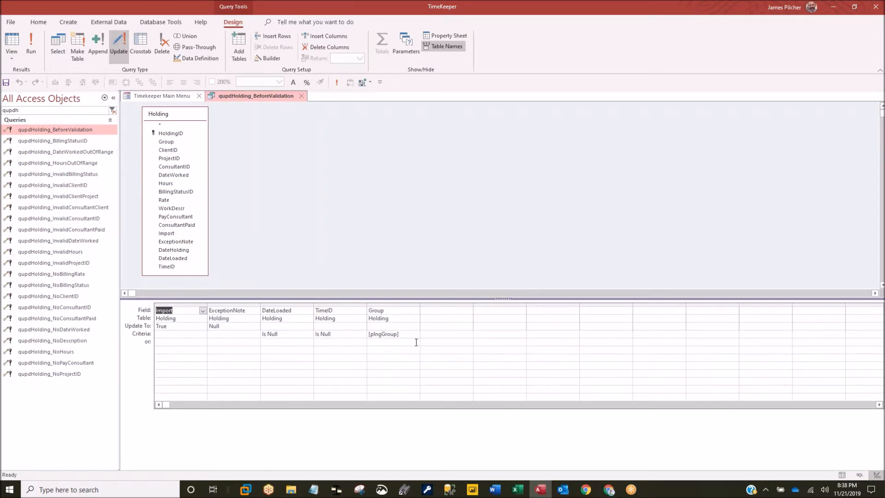
left_click(12, 61)
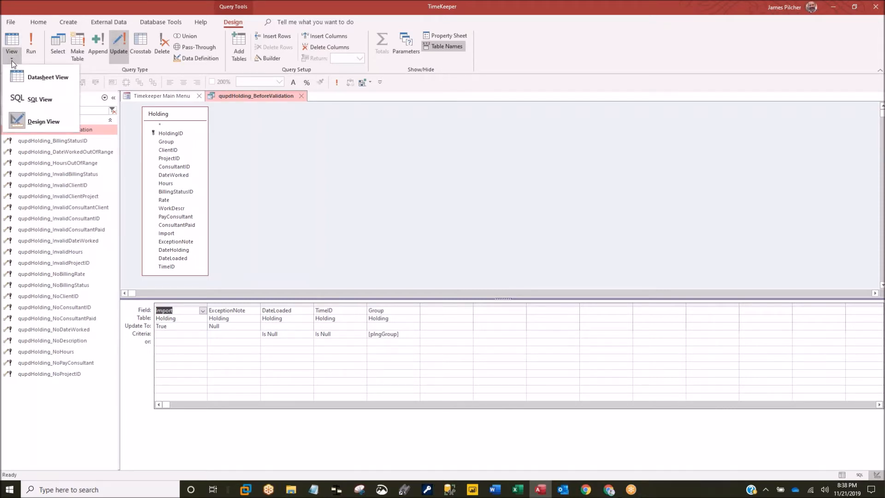
left_click(25, 97)
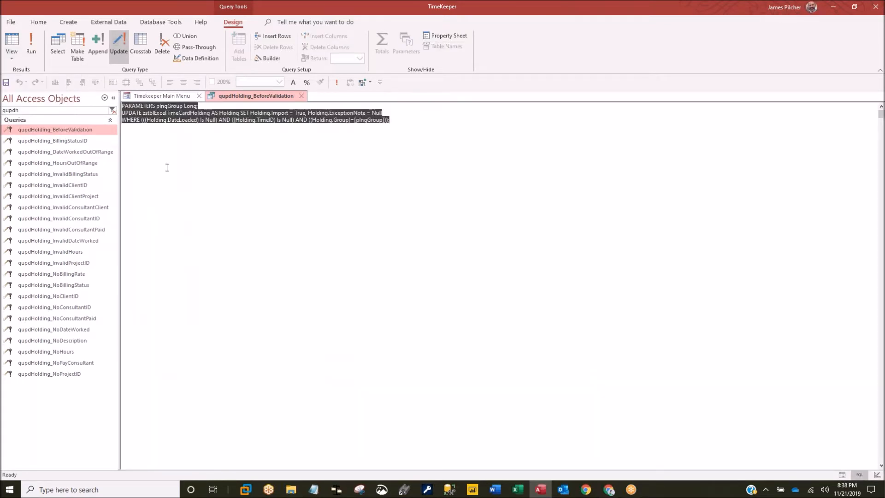
- Rewrite the UPDATE target as (SELECT * FROM zstblExcelTimeCardHolding) AS Holding
left_click(143, 112)
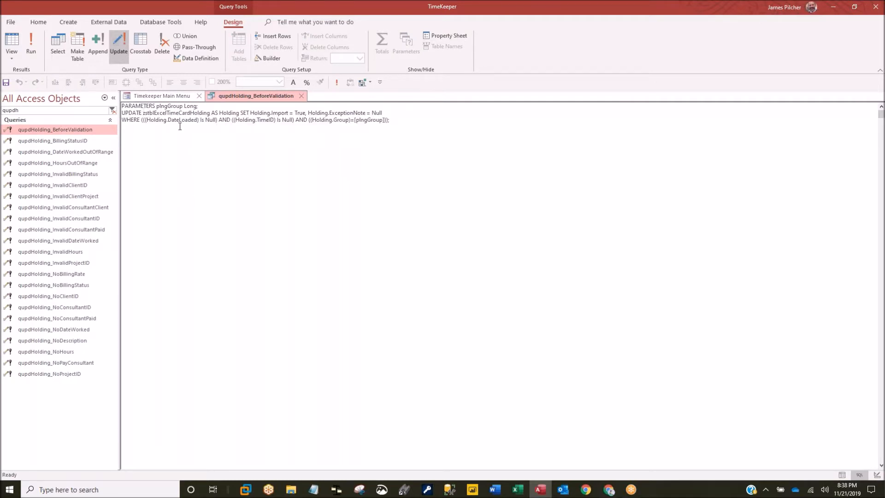
type("(SELE")
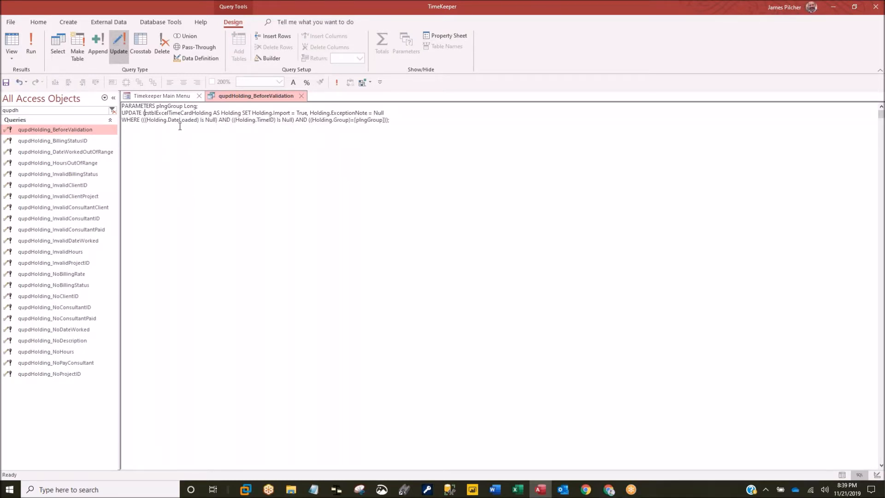
type("CT * F")
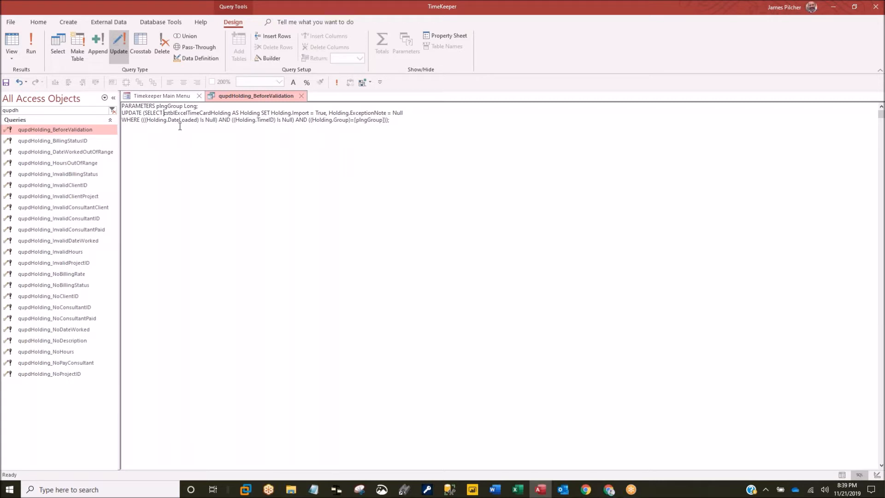
type("ROM ")
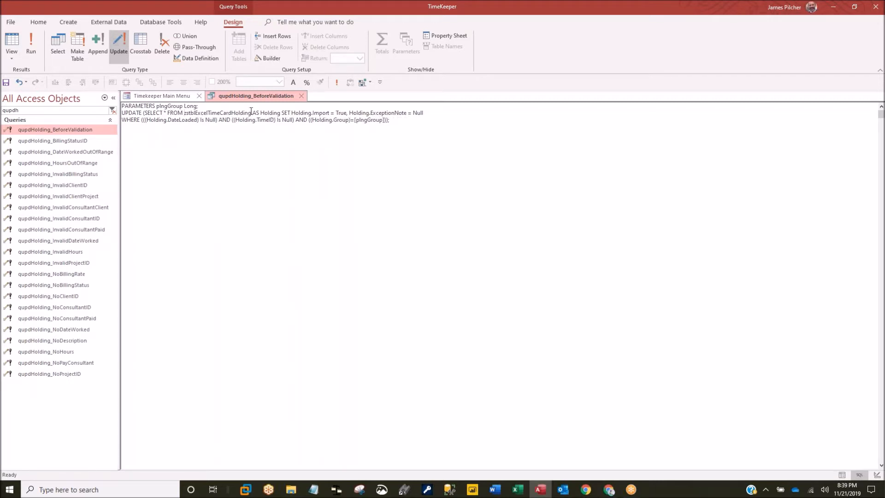
type(")")
- Save and close qupdHolding_BeforeValidation, rerun Step 5, and confirm Group 45 validates successfully
right_click(278, 93)
left_click(296, 98)
left_click(303, 98)
left_click(509, 228)
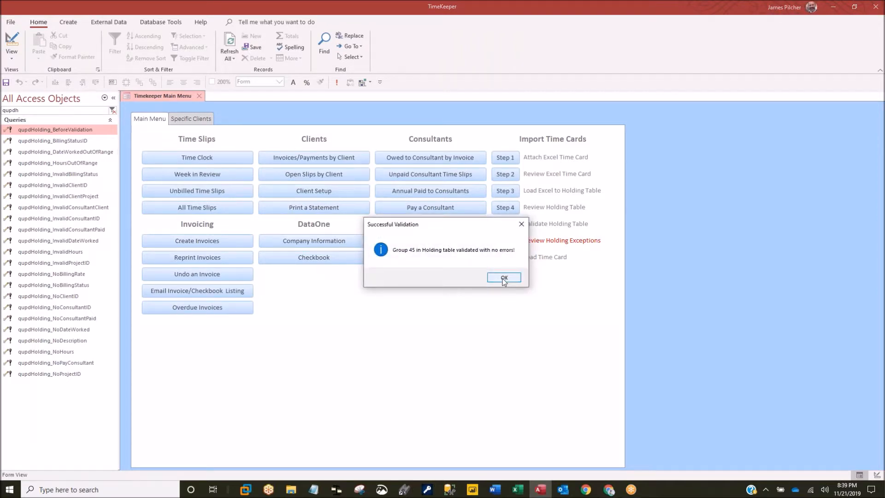
left_click(503, 277)
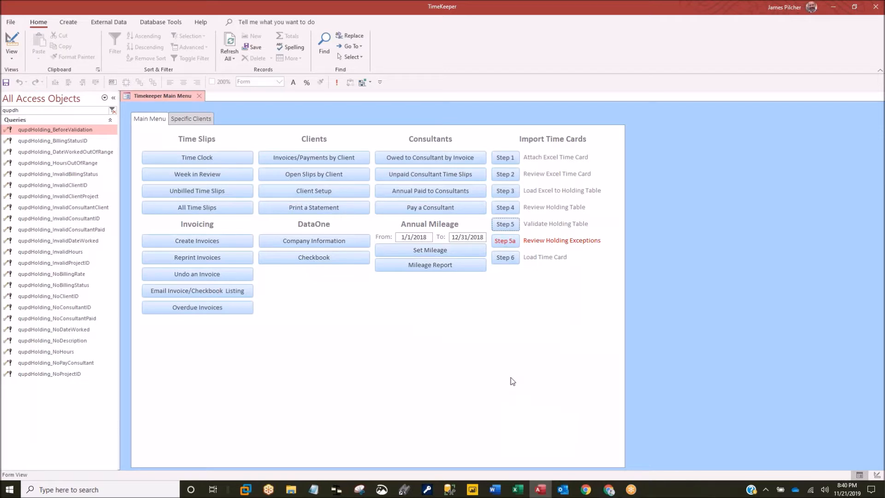
- Close the Timekeeper database in Access and minimize Chrome to reveal the desktop
left_click(877, 8)
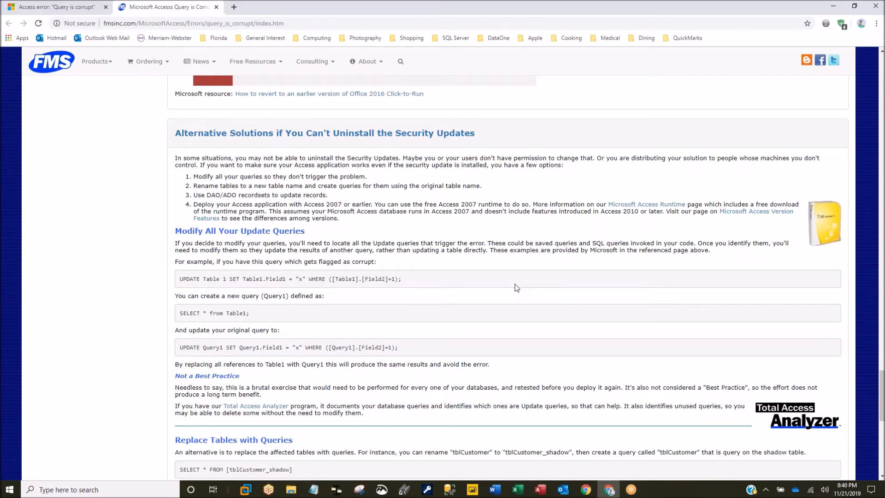
left_click(834, 8)
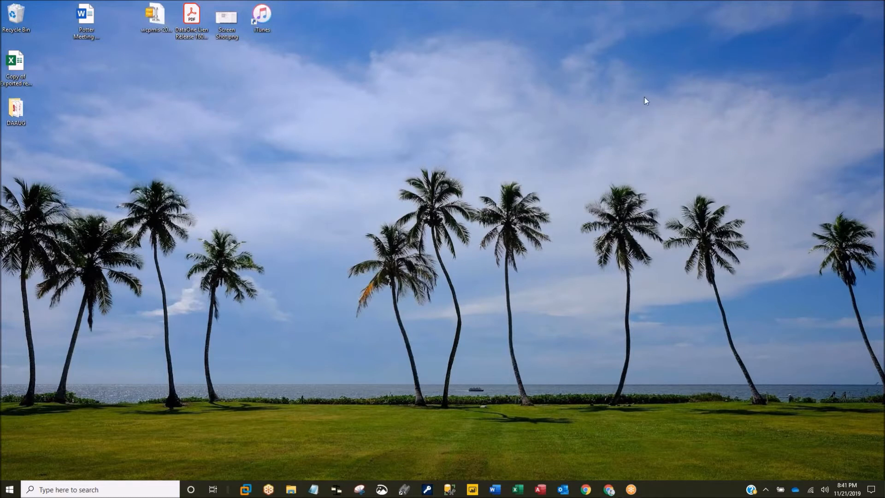
- Launch Access, open Northwind DAAUG.accdb from Recent, and dismiss the Login Dialog
left_click(540, 489)
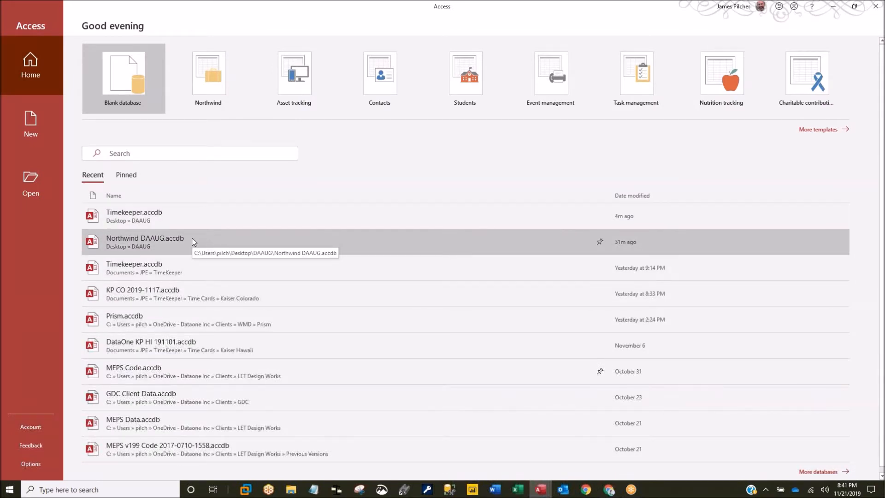
left_click(192, 238)
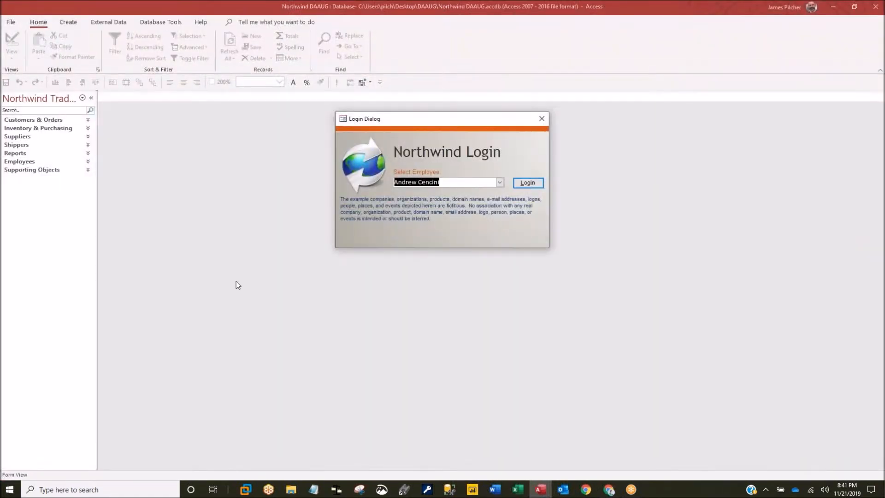
left_click(542, 118)
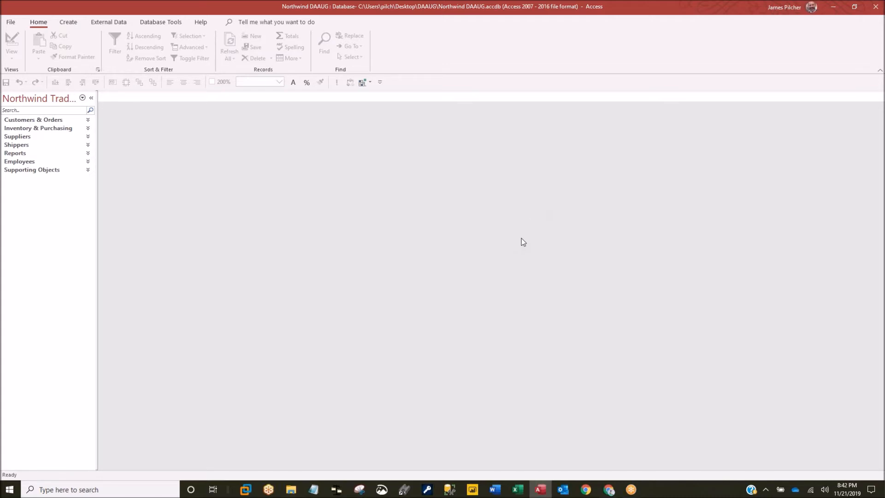
- Widen the navigation pane and expand the Customers & Orders and Inventory & Purchasing groups
left_click_drag(97, 145, 129, 150)
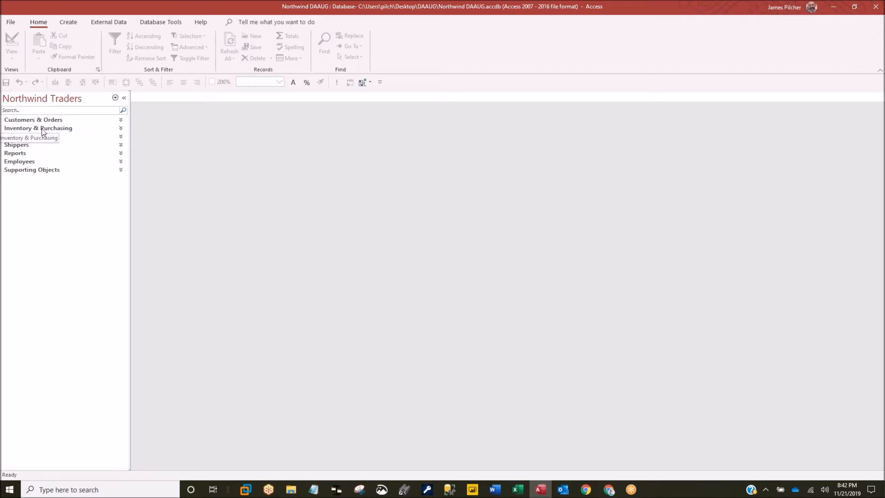
left_click(29, 120)
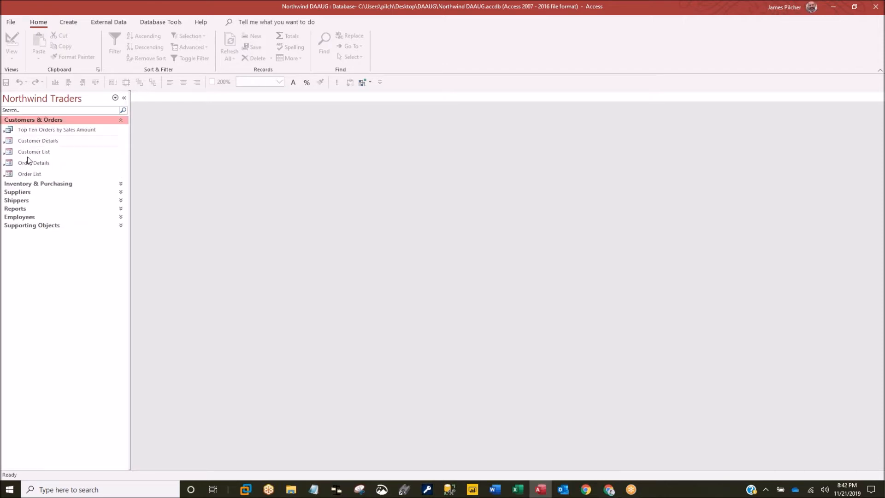
left_click(30, 184)
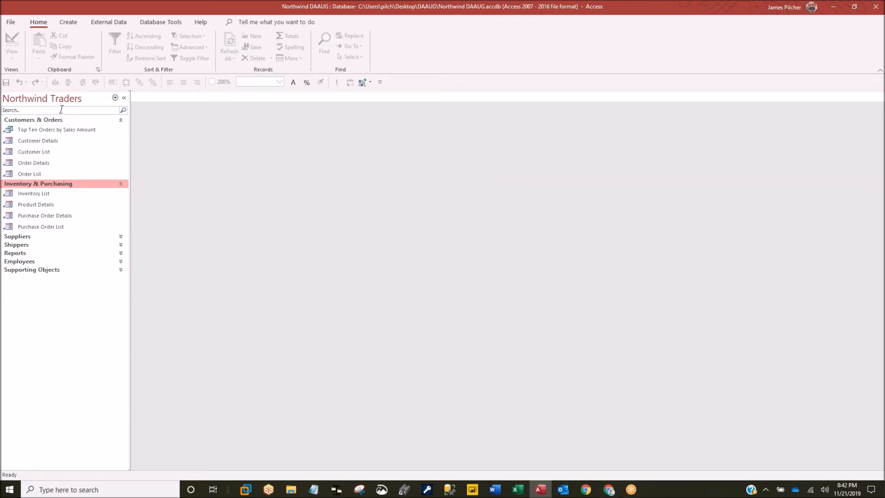
- Group the navigation pane by Object Type and expand the Tables and Queries groups
right_click(46, 103)
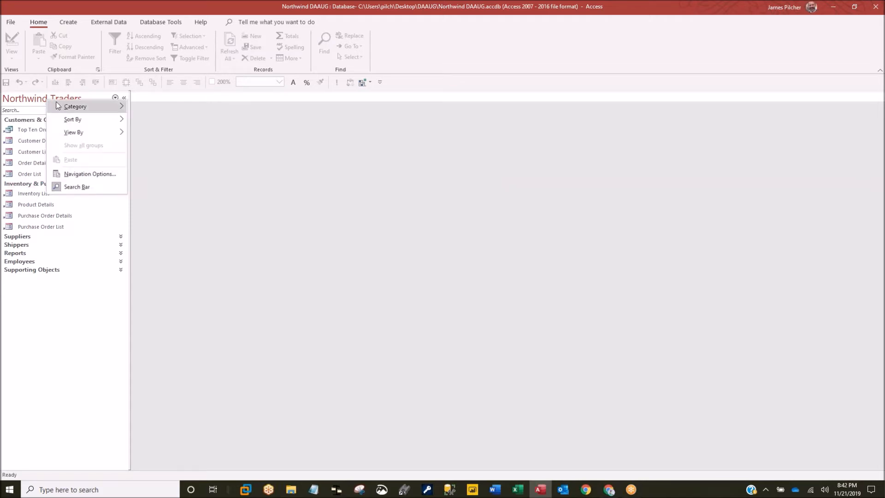
left_click(44, 101)
left_click(43, 100)
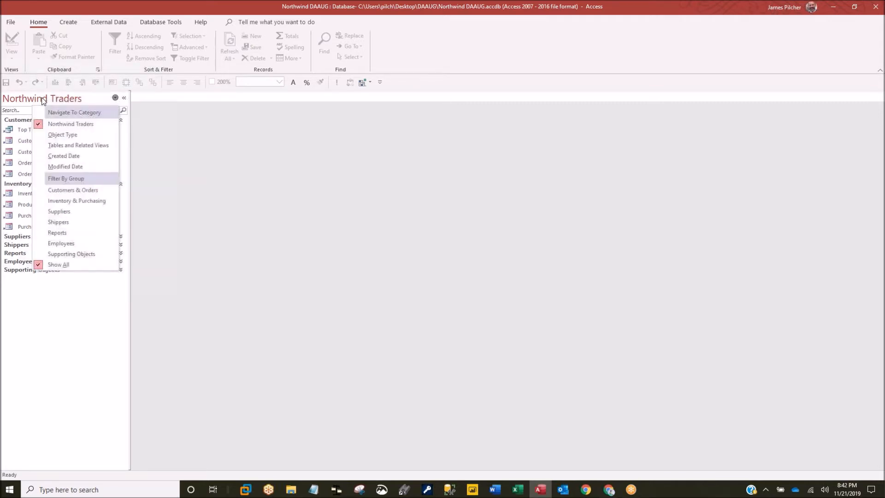
left_click(63, 135)
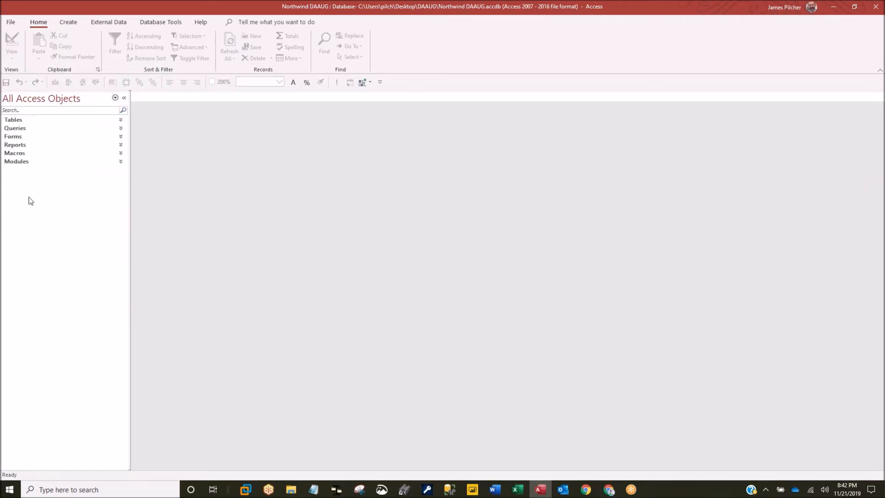
left_click(15, 120)
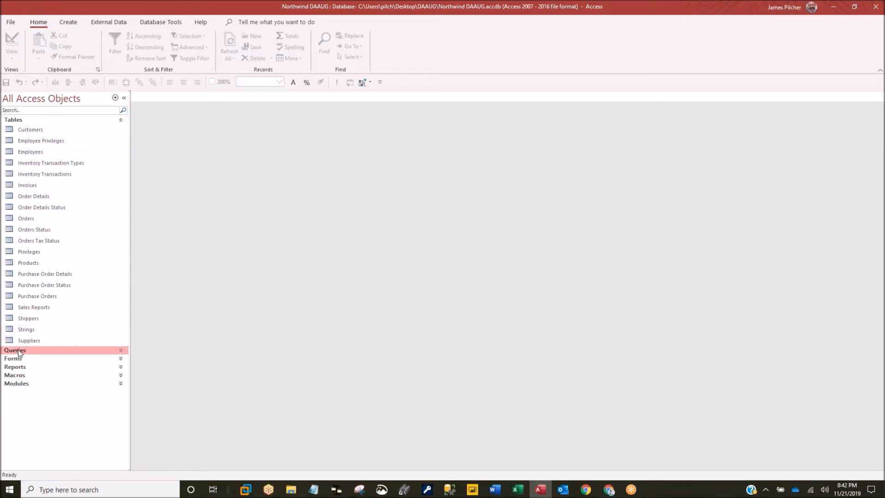
left_click(18, 349)
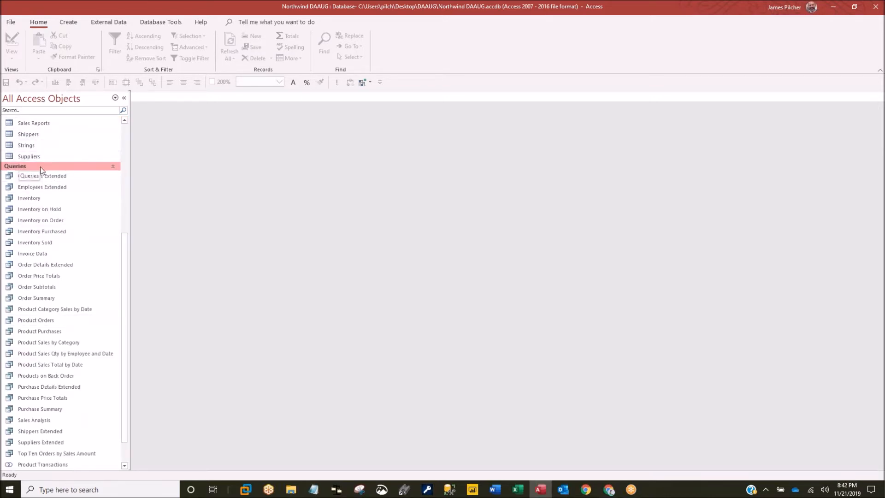
- Look at Navigation Options without changes, then switch the pane to the Northwind Traders category
right_click(48, 102)
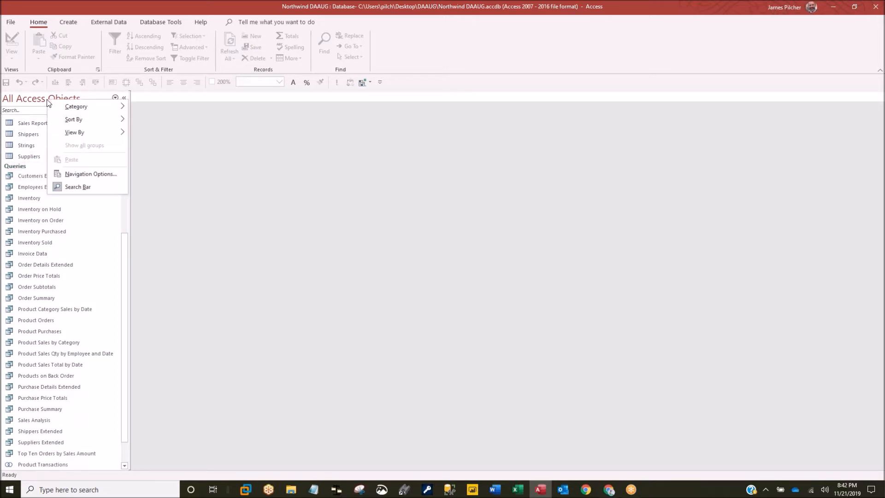
left_click(78, 175)
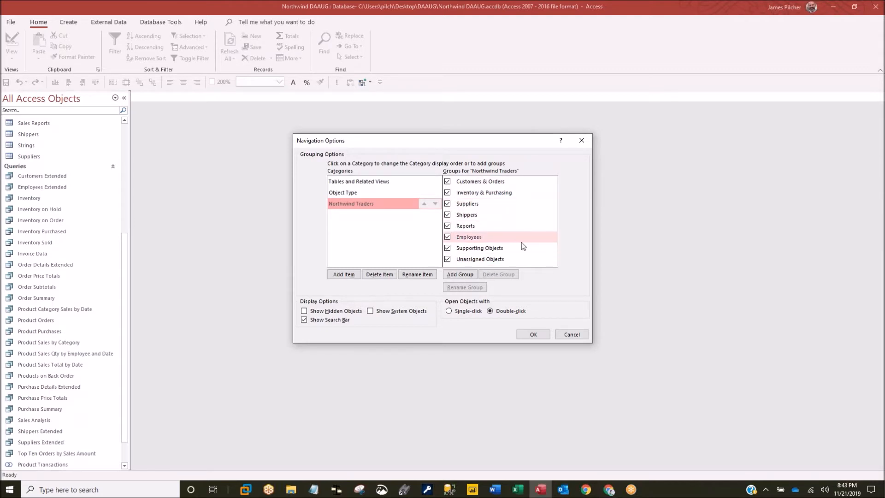
left_click(572, 334)
left_click(51, 101)
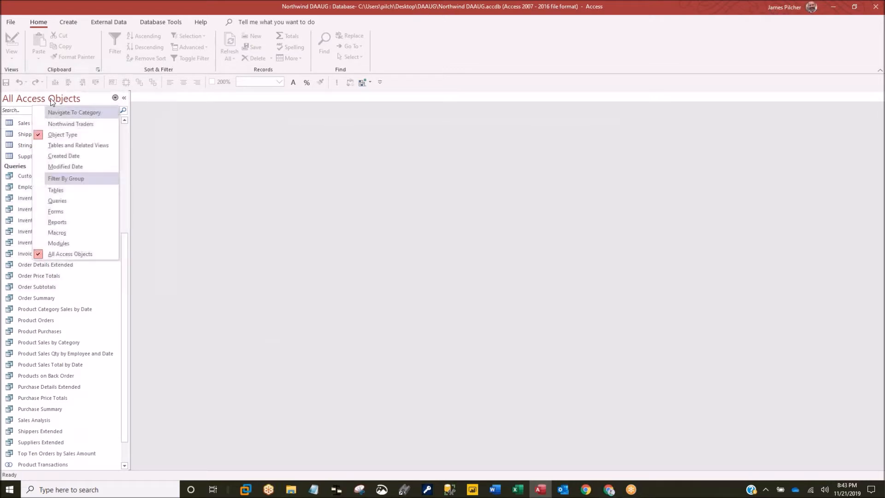
left_click(57, 125)
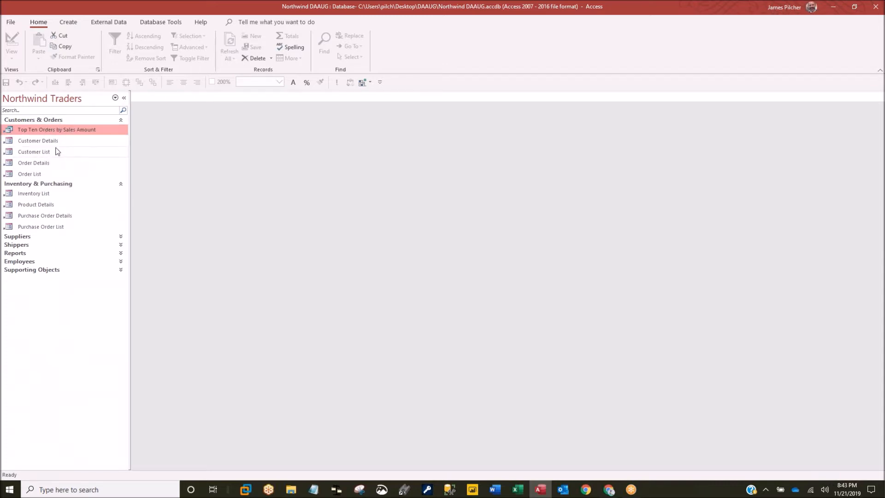
- Collapse and re-expand Customers & Orders, then preview and close the Top Ten Orders by Sales Amount query
left_click(37, 120)
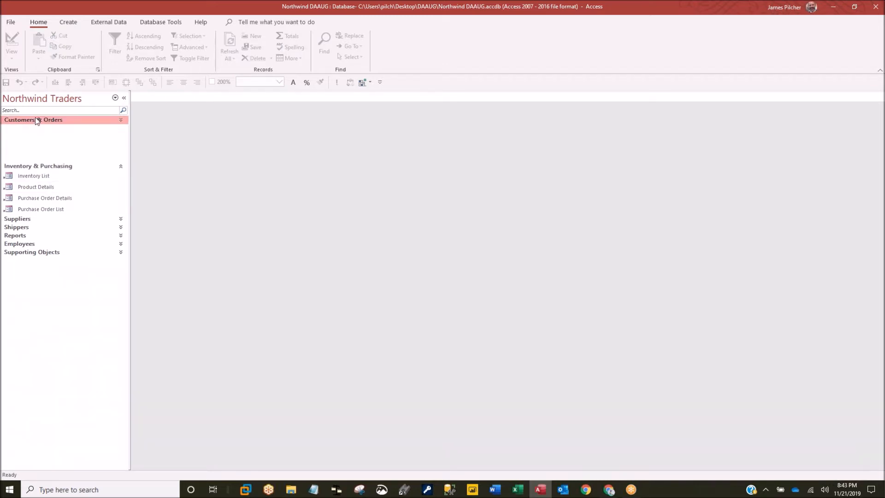
left_click(35, 119)
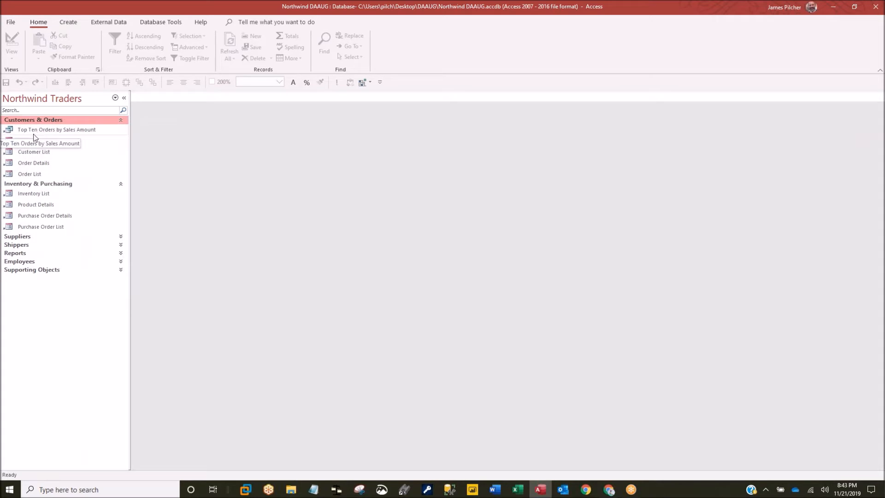
left_click(33, 130)
double_click(32, 131)
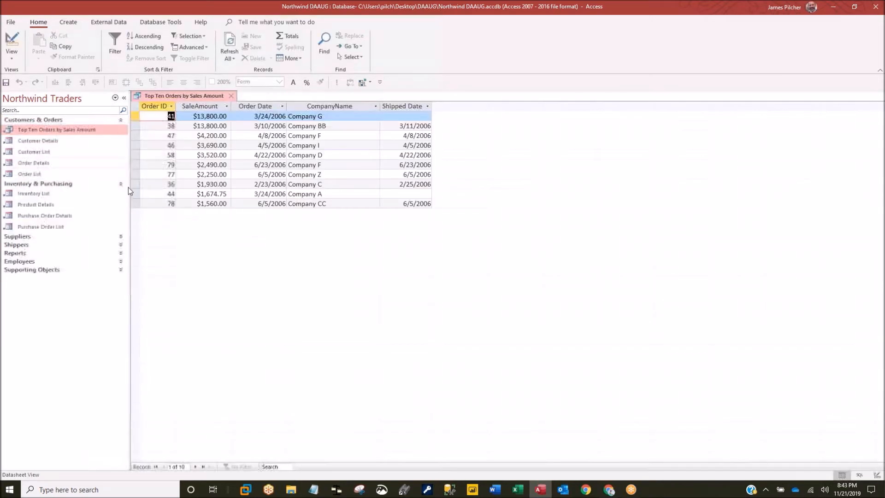
left_click(233, 96)
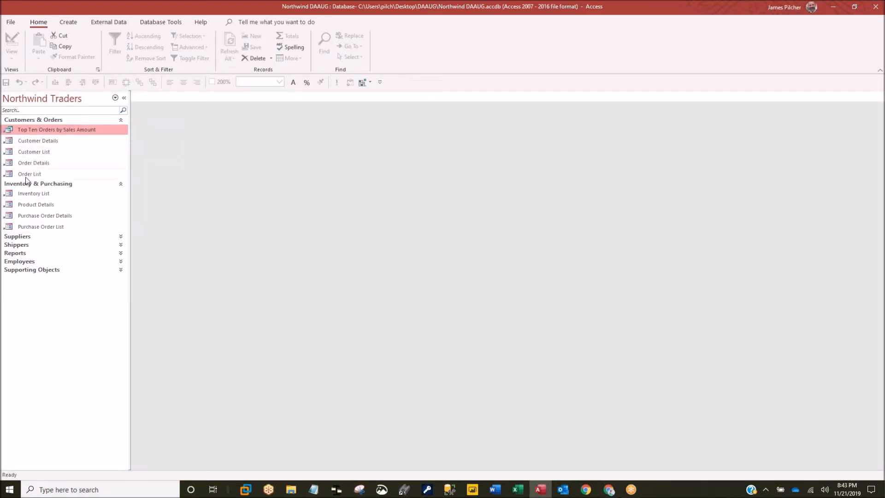
- Expand the Suppliers, Employees and Supporting Objects groups in the Northwind Traders pane
left_click(30, 271)
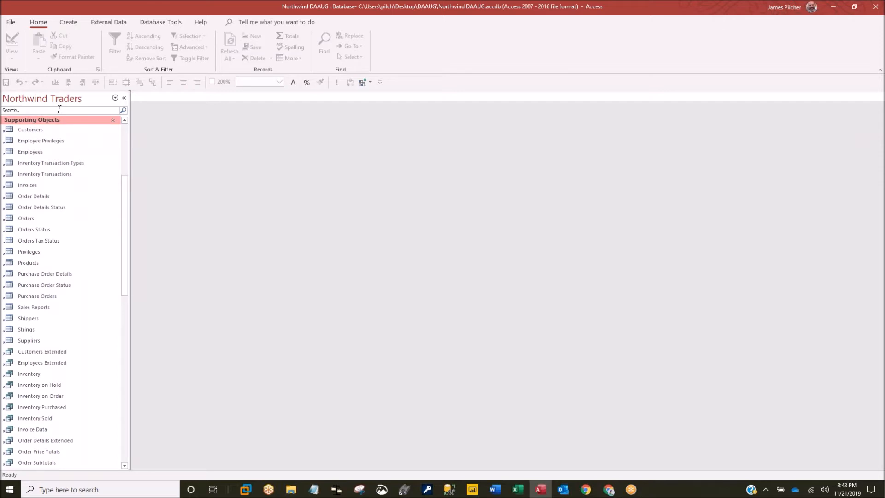
left_click(41, 121)
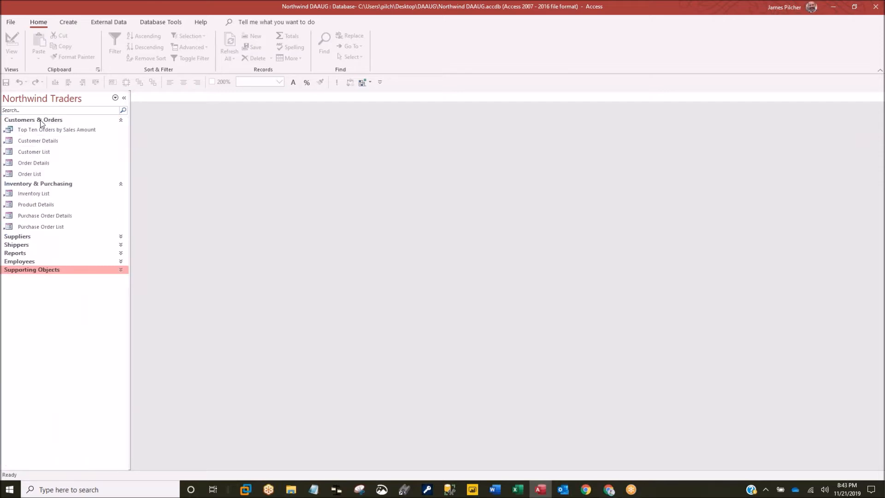
left_click(23, 236)
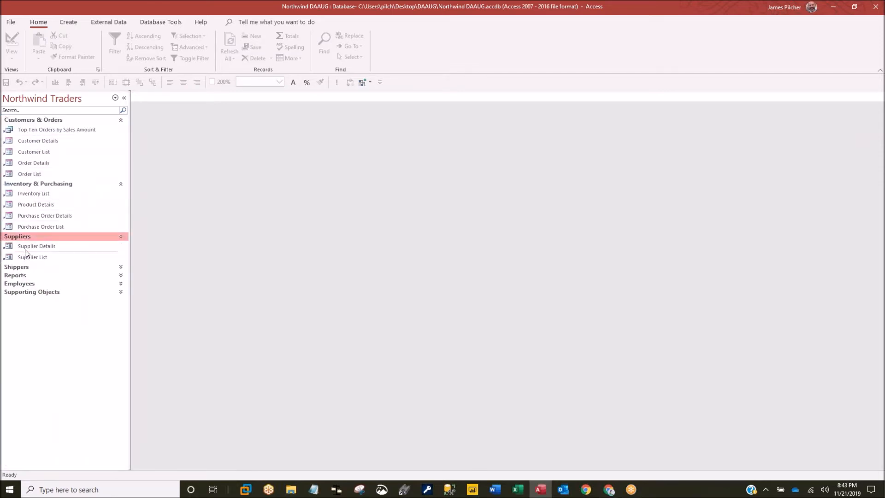
left_click(20, 283)
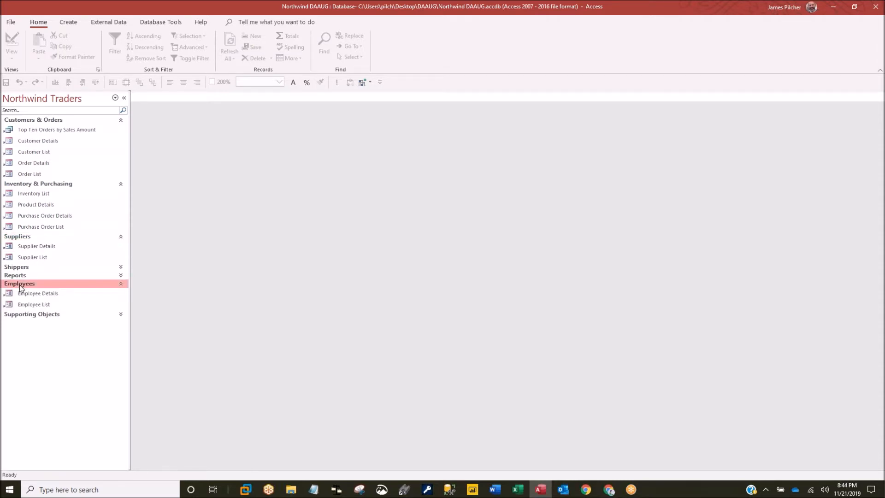
left_click(24, 315)
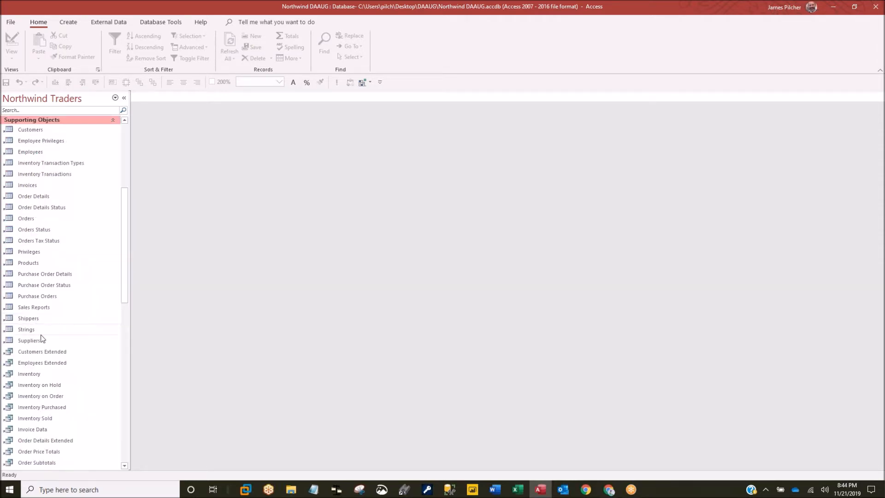
- Preview and close the Employee Privileges and Invoices tables
double_click(40, 141)
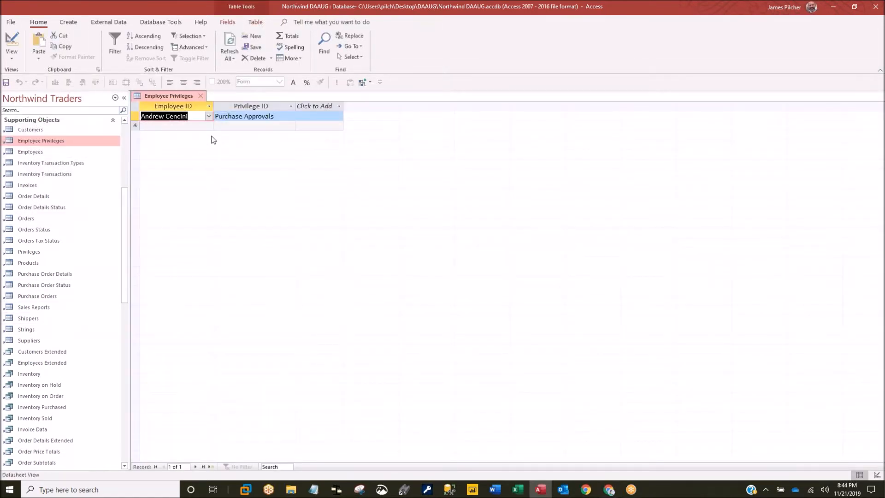
left_click(201, 96)
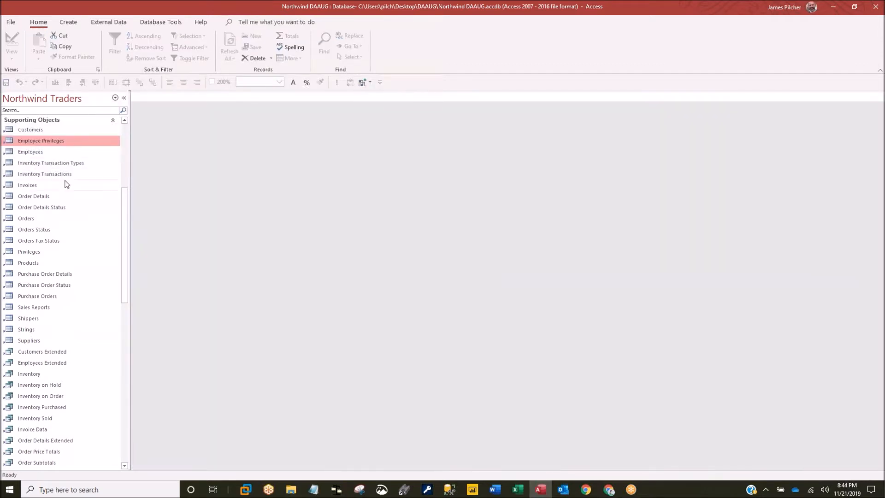
double_click(26, 185)
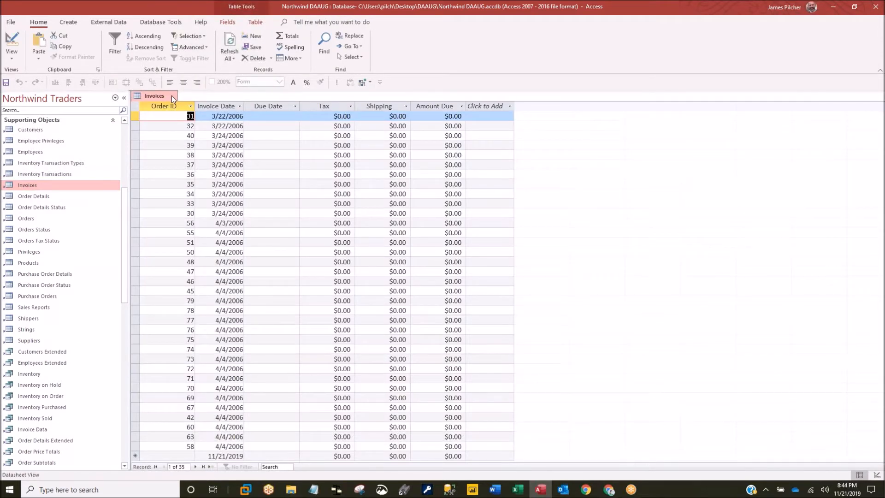
left_click(172, 95)
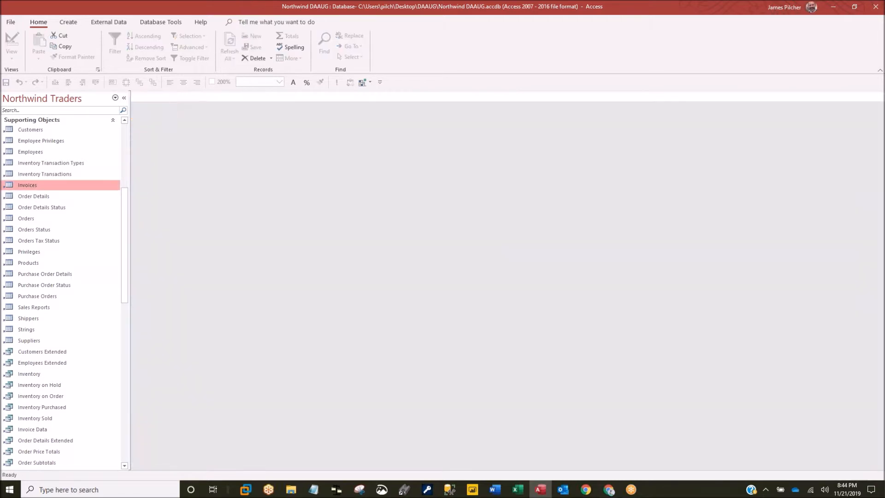
left_click_drag(124, 201, 124, 137)
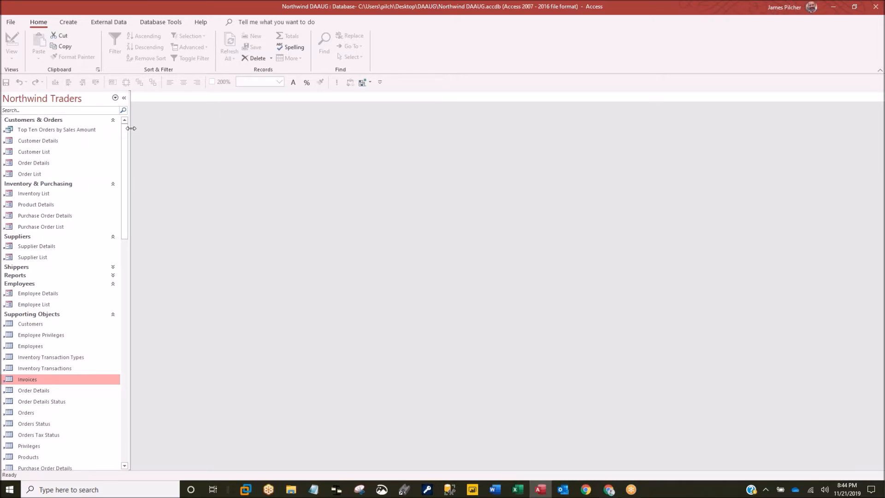
left_click_drag(132, 128, 132, 128)
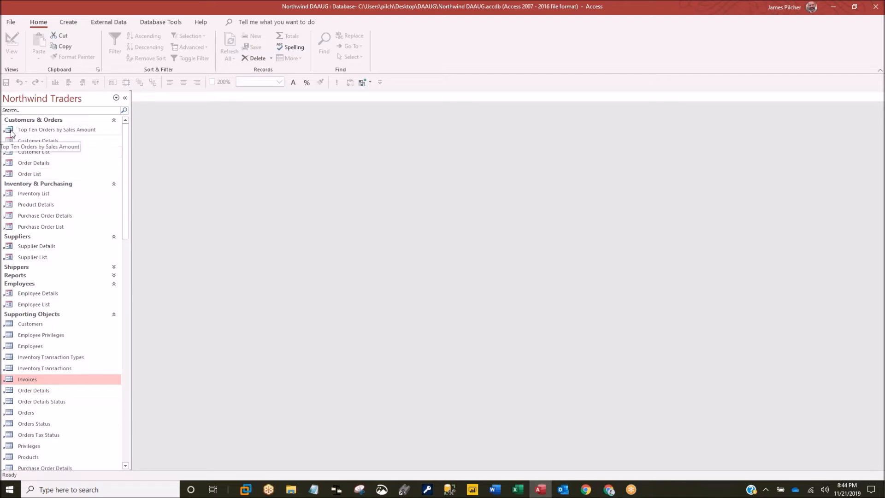
- Preview and close the Order Details form, then go to the File Info page
left_click(20, 164)
double_click(20, 162)
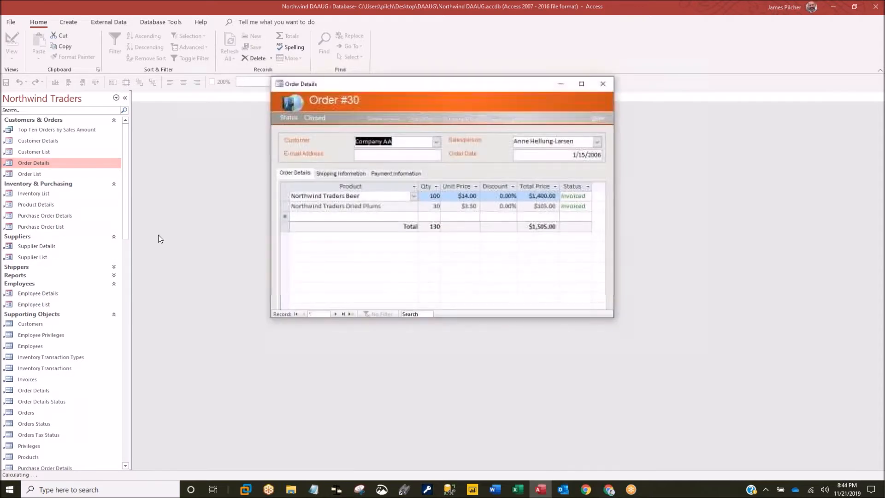
left_click(602, 83)
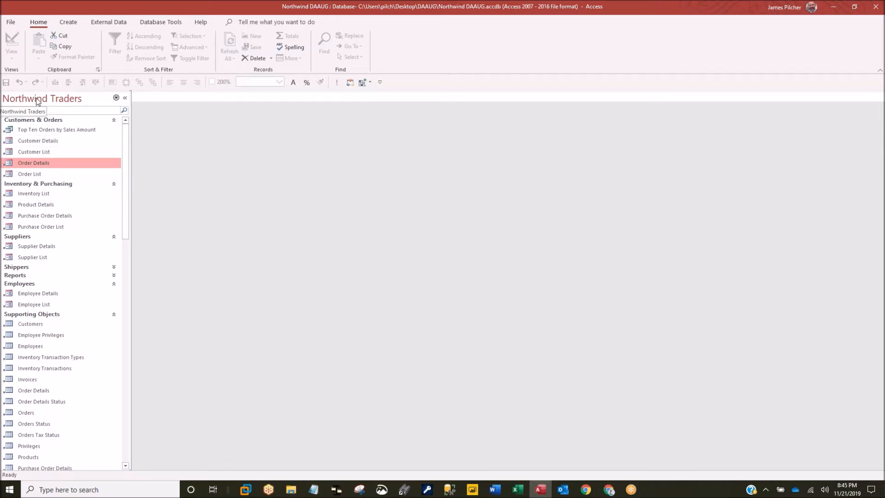
left_click(12, 23)
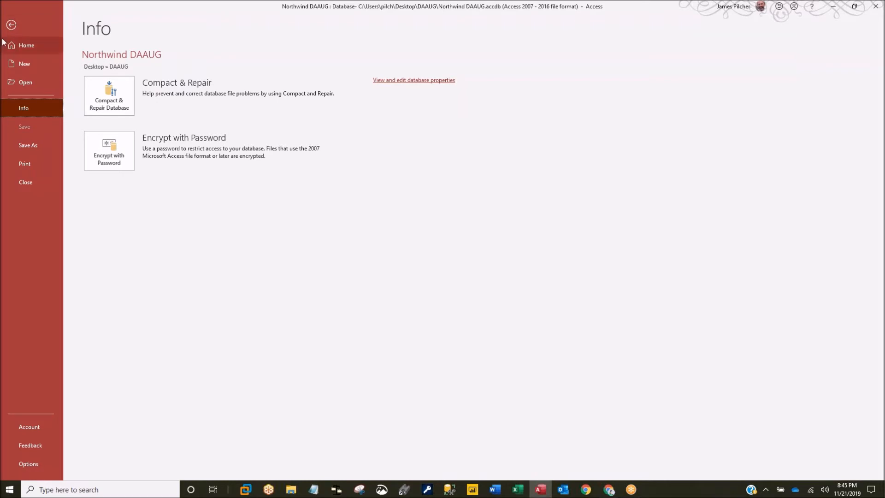
left_click(12, 27)
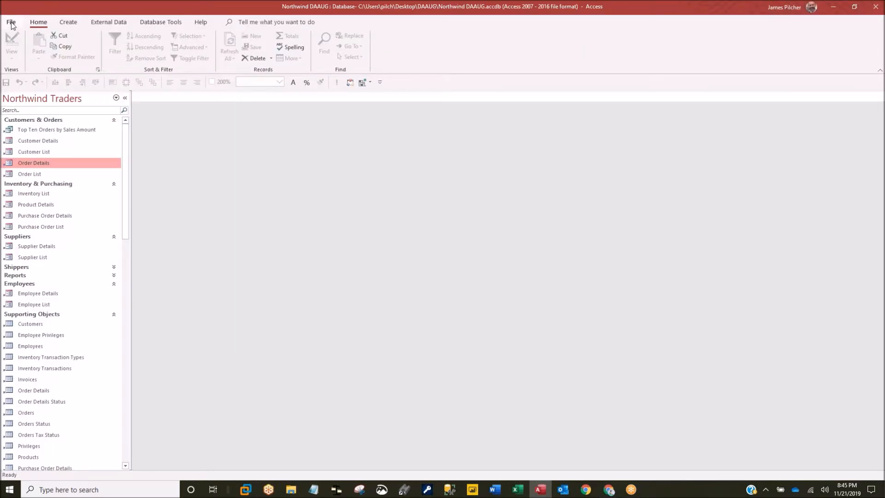
left_click(11, 23)
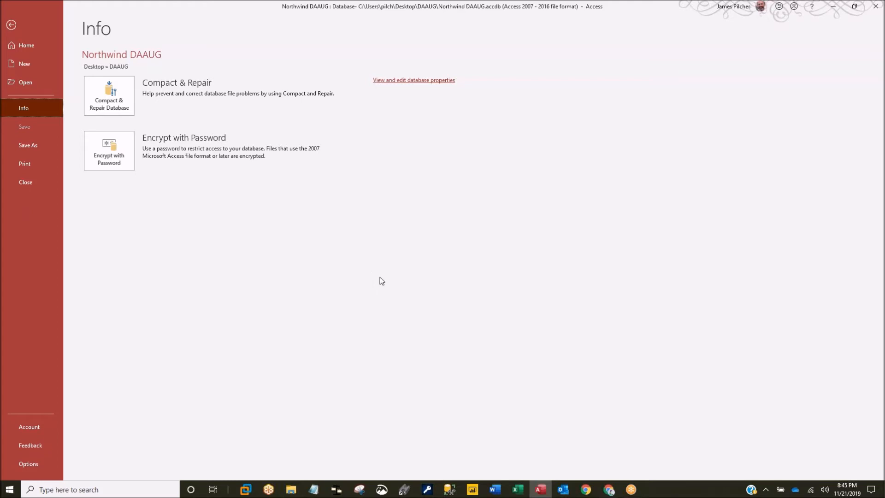
left_click(11, 26)
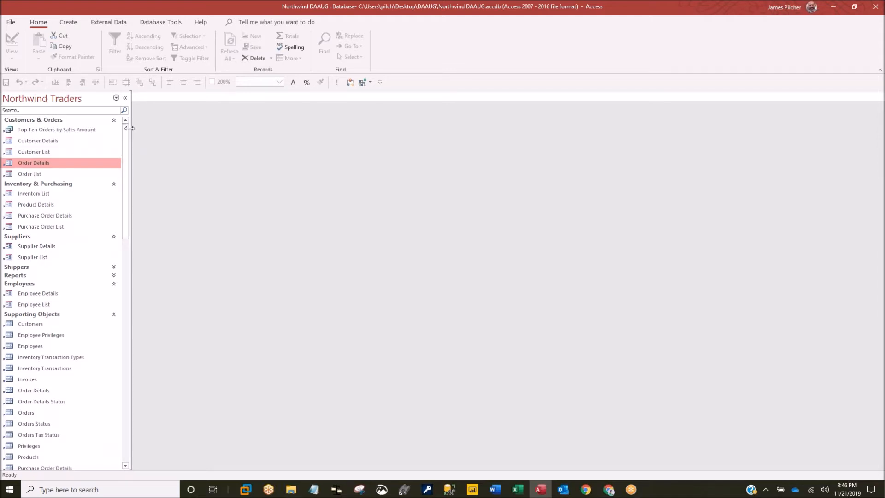
- Dismiss the navigation category list unchanged and return to the File Info page
left_click(54, 100)
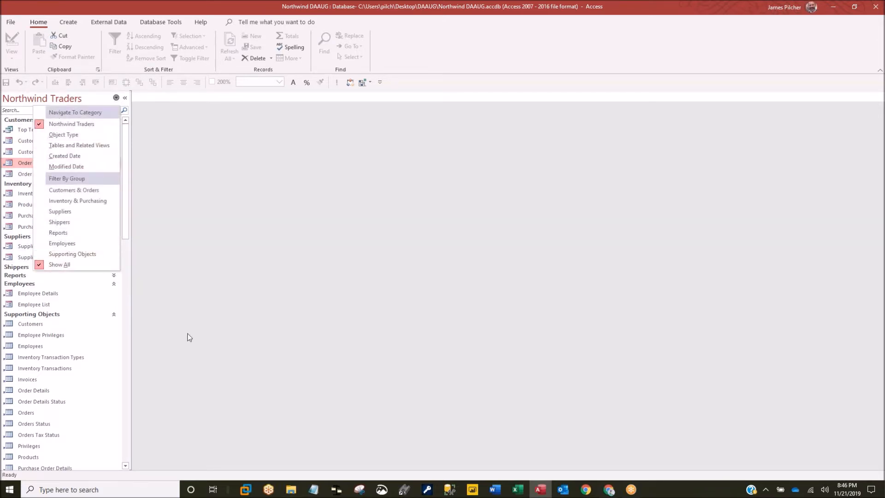
left_click(206, 323)
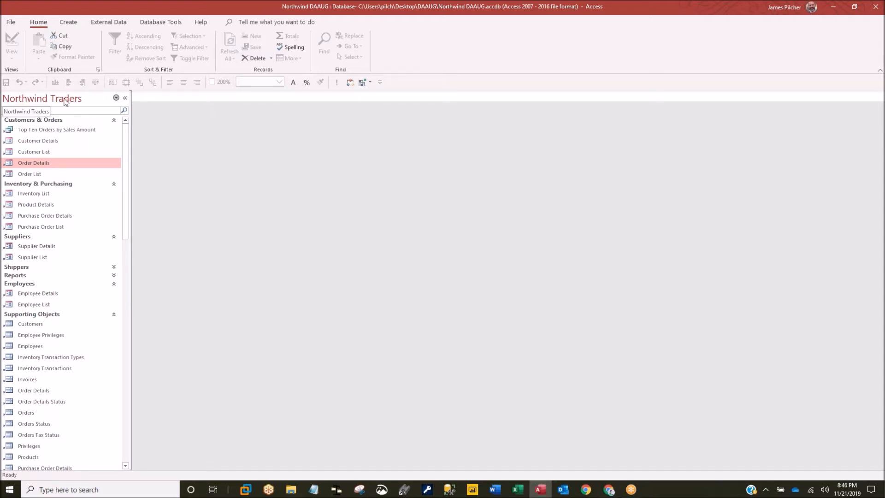
left_click(10, 23)
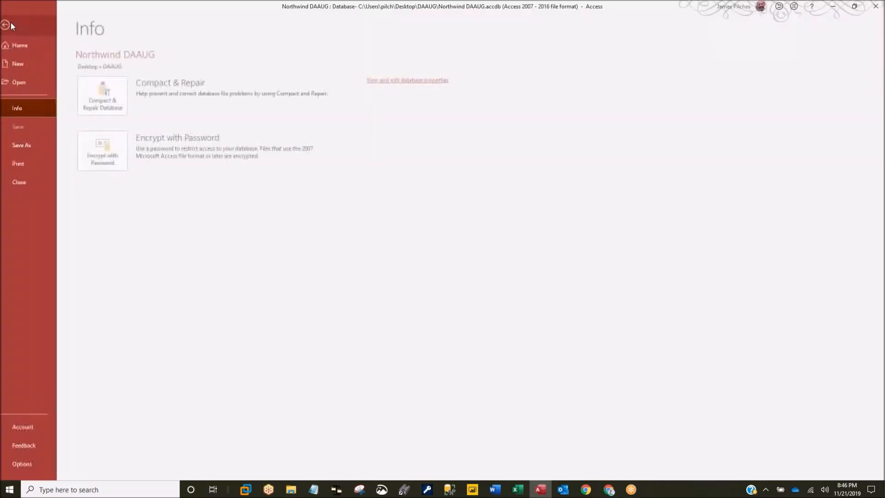
- In Access Options > Current Database, leave Display Navigation Pane checked and close the dialog
left_click(30, 465)
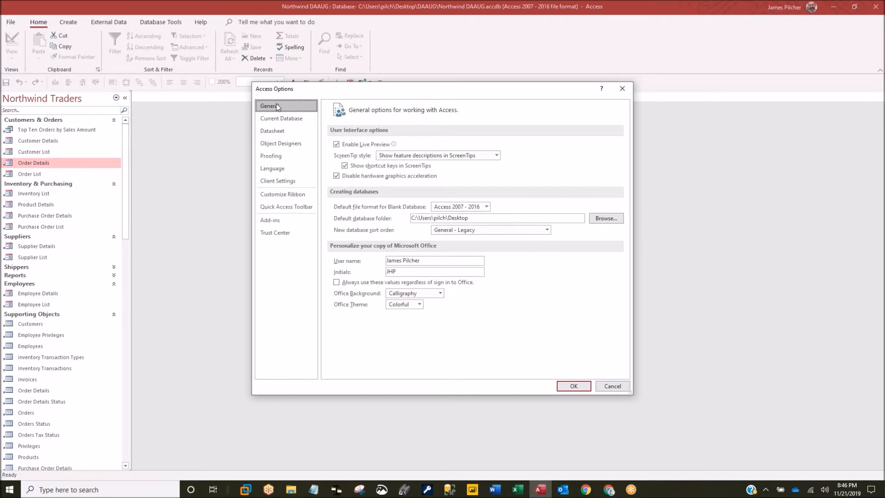
left_click(274, 117)
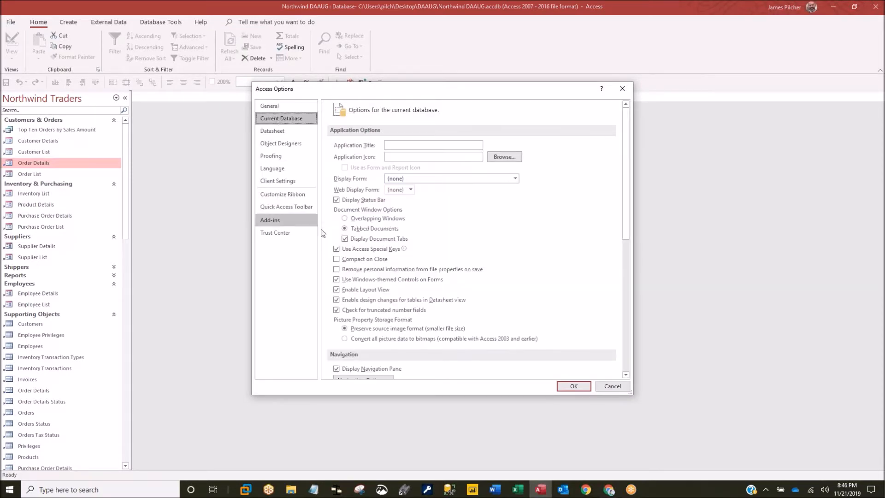
scroll(364, 339, "down", 3)
left_click(336, 301)
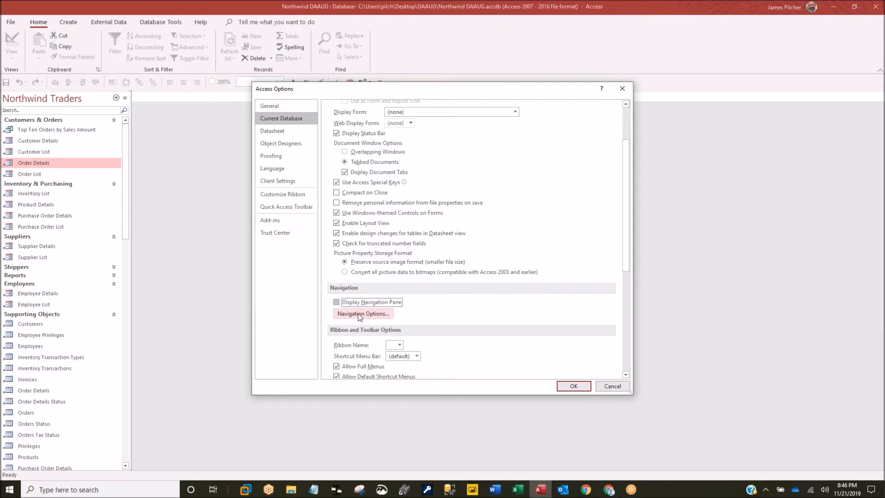
left_click(337, 302)
left_click(186, 321)
left_click(613, 385)
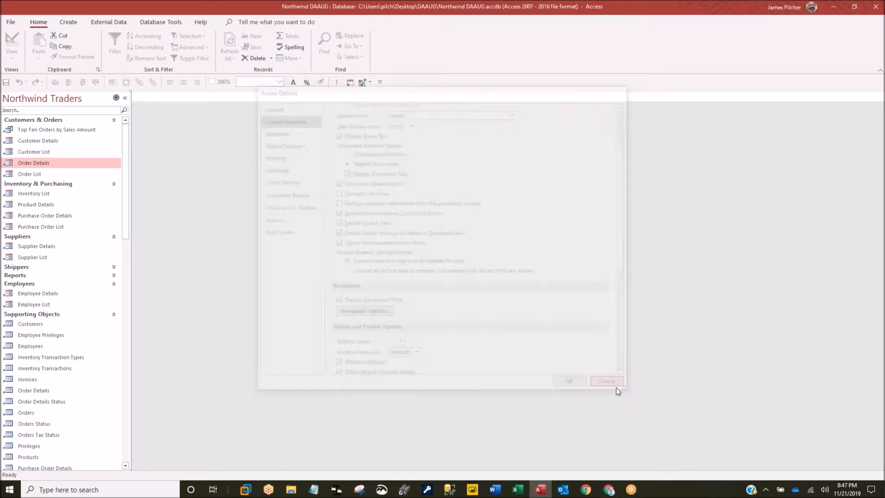
- Reopen Access Options to verify the setting, close it, and return to the File Info page
left_click(10, 21)
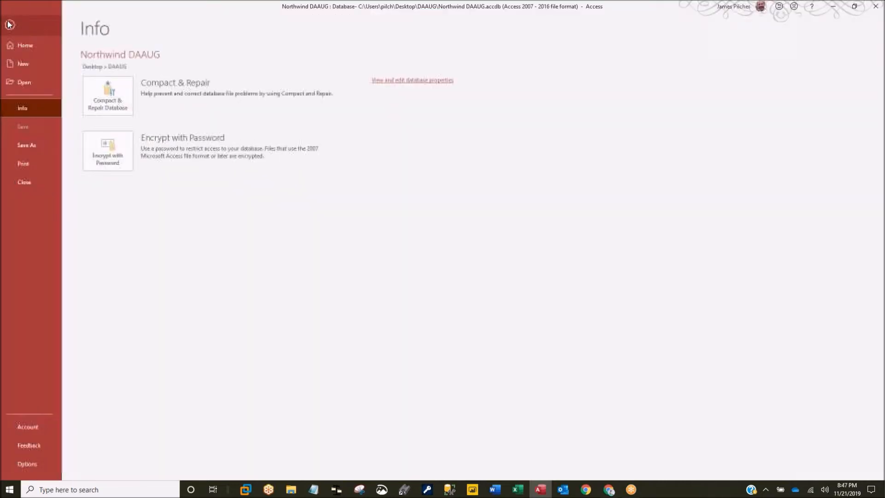
left_click(29, 464)
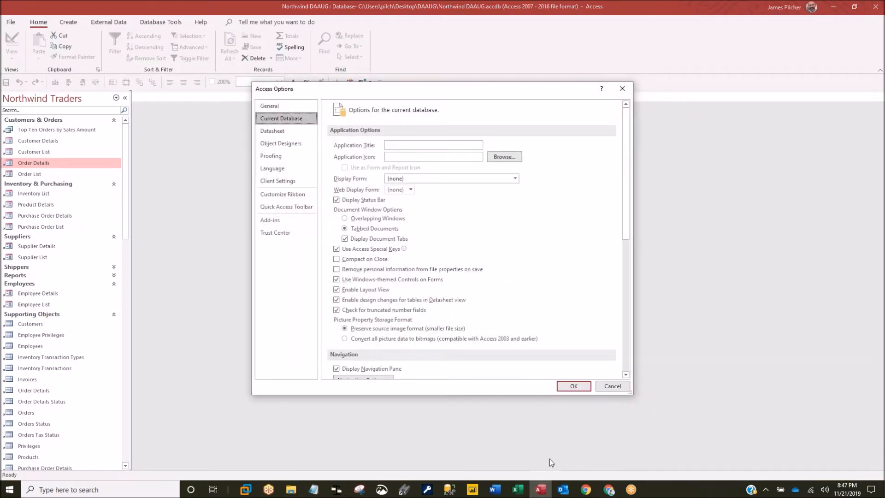
left_click(610, 387)
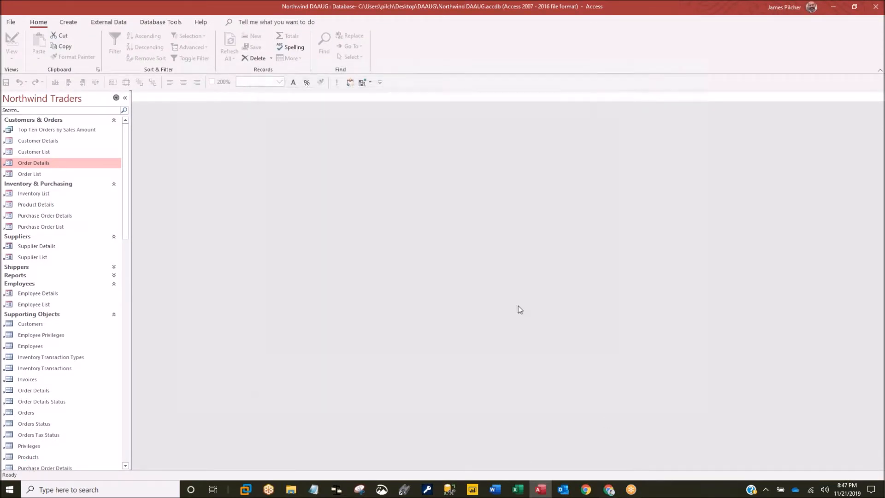
left_click(11, 22)
- Choose Save As > Back Up Database to start saving a backup copy
left_click(29, 145)
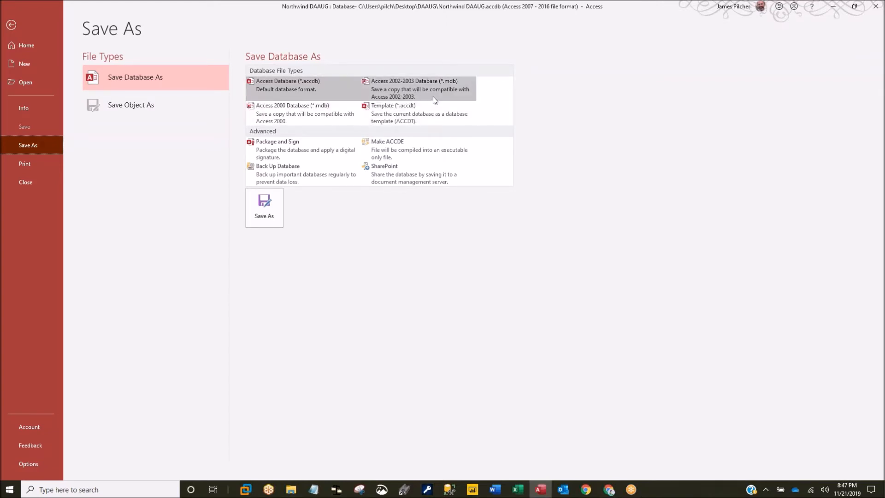
left_click(300, 173)
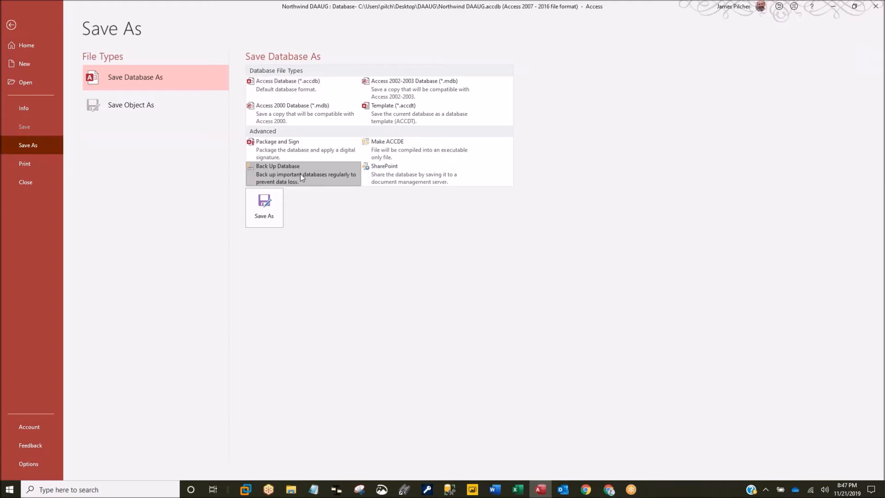
left_click(266, 206)
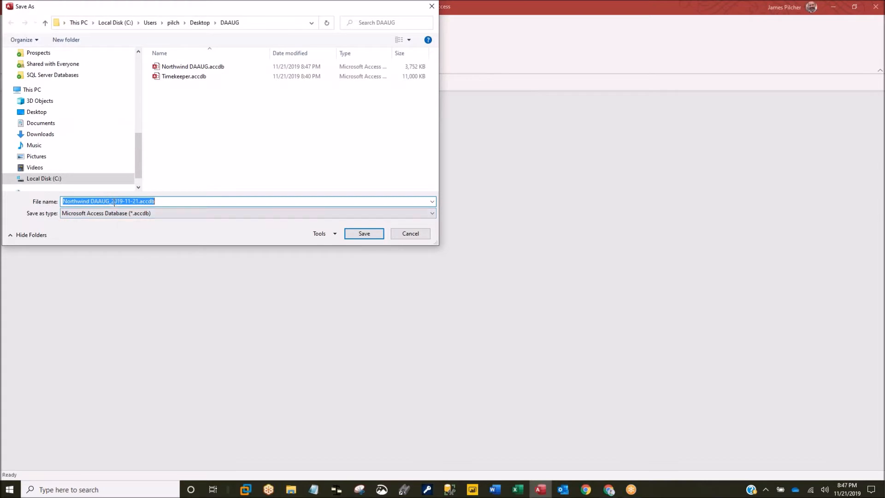
- Save the backup Northwind DAAUG_2019-11-21.accdb, dismiss the Northwind login window, and return to File Info
left_click(358, 234)
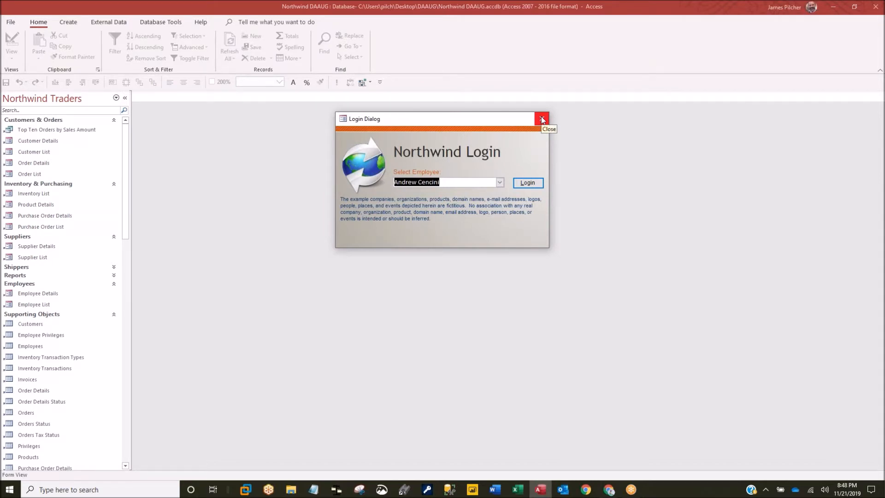
left_click(542, 120)
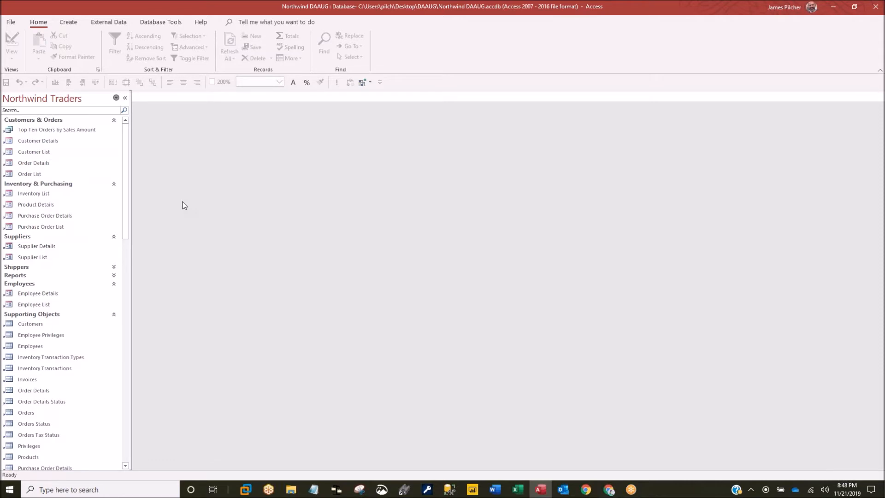
left_click(11, 22)
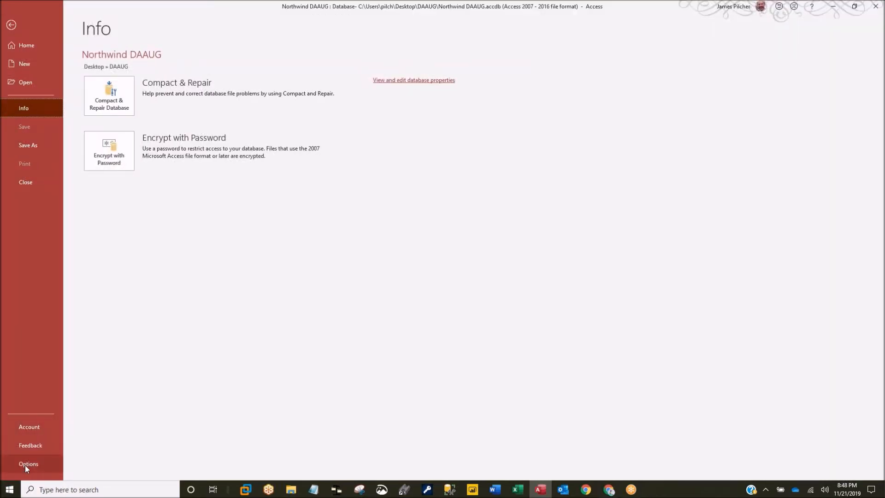
left_click(33, 142)
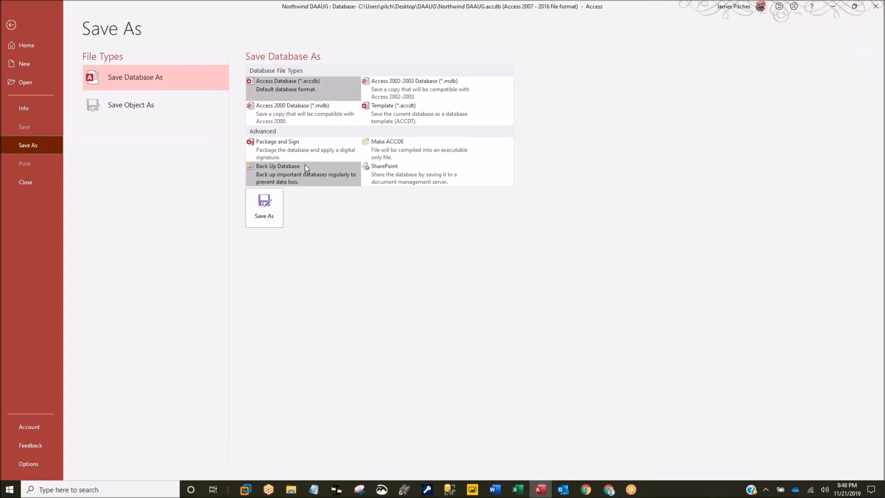
left_click(28, 109)
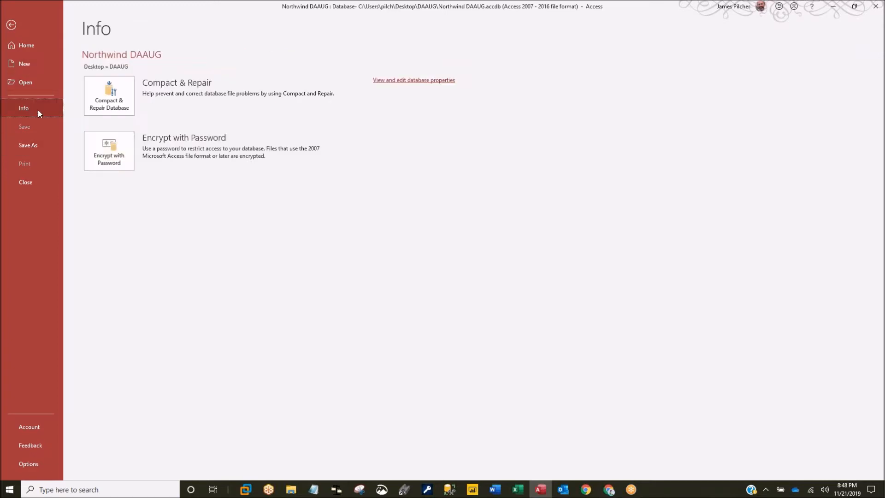
- Open the Northwind DAAUG.accdb properties and review its General, Summary, Statistics and Contents tabs
left_click(414, 81)
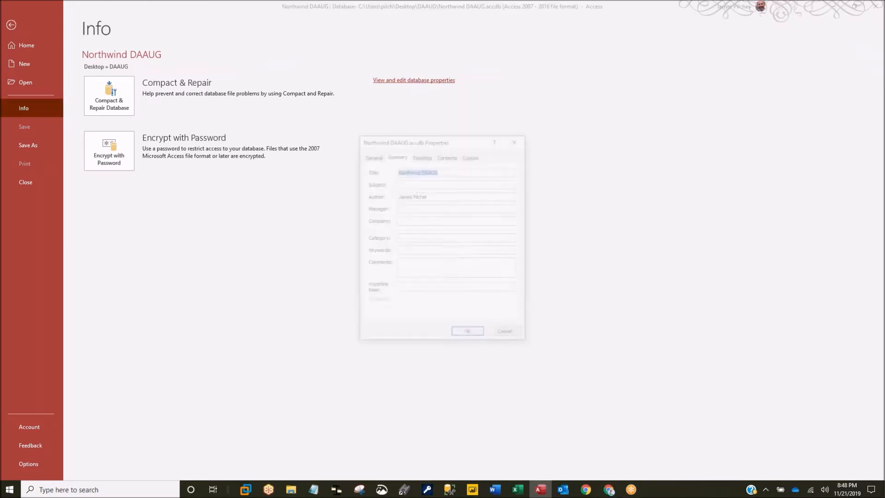
left_click(422, 156)
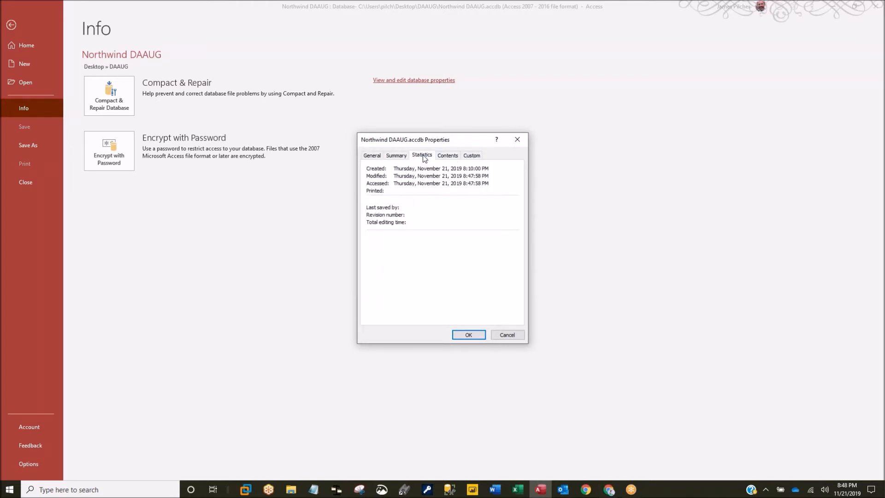
left_click(382, 157)
left_click(395, 158)
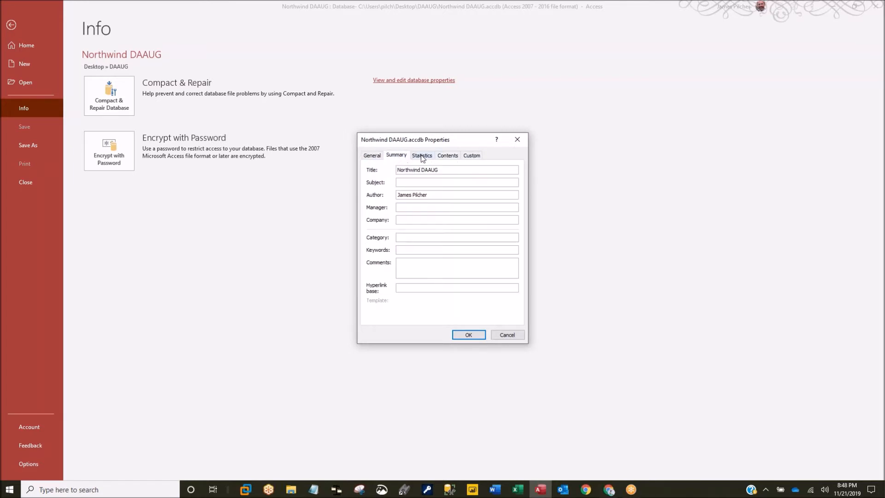
left_click(422, 157)
left_click(447, 157)
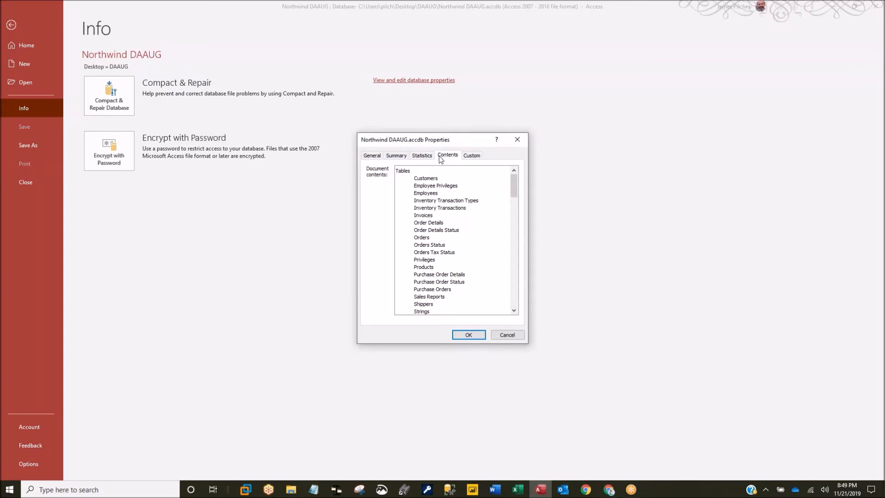
scroll(451, 218, "down", 10)
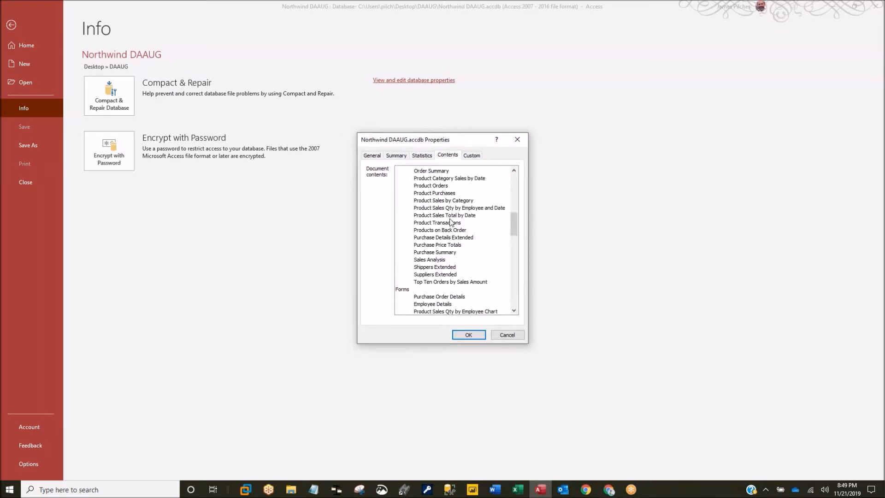
scroll(450, 219, "up", 10)
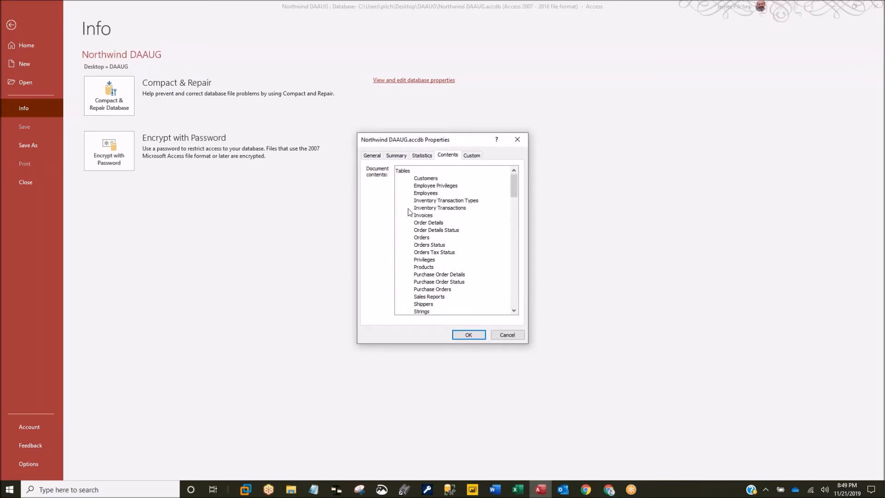
- Add a custom property Client with the value DAAUG
left_click(471, 157)
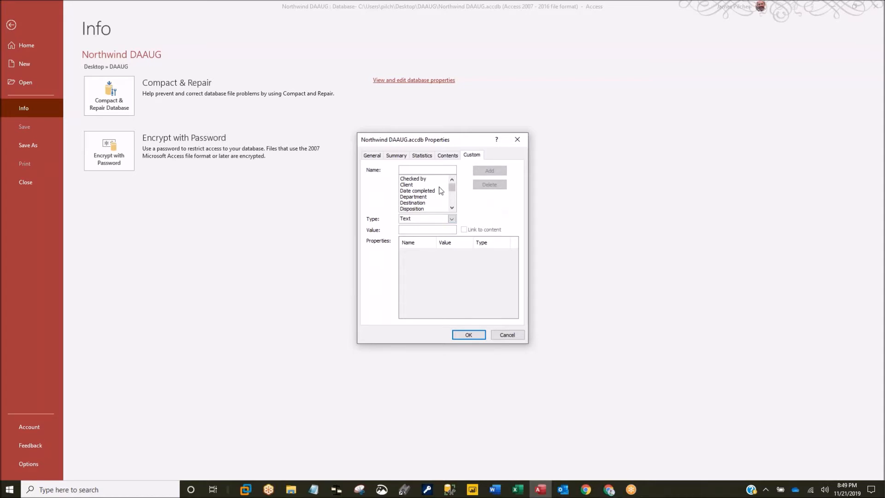
left_click(410, 185)
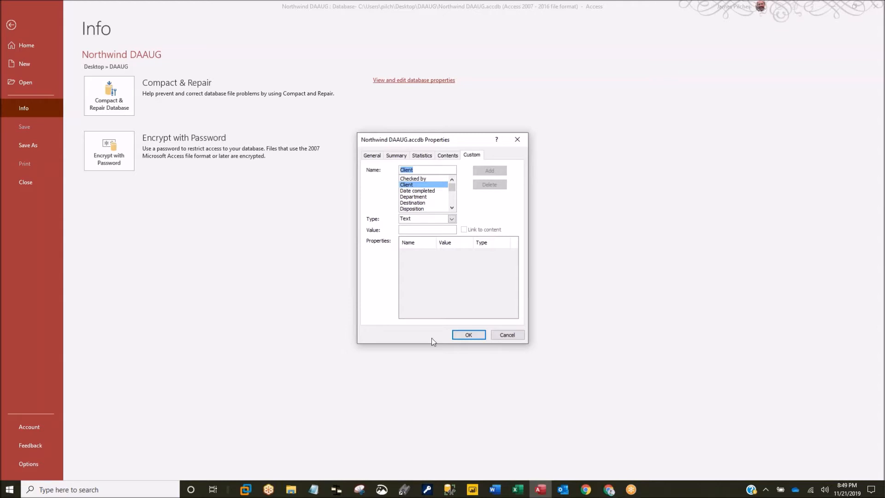
left_click(426, 230)
type("DAAUG")
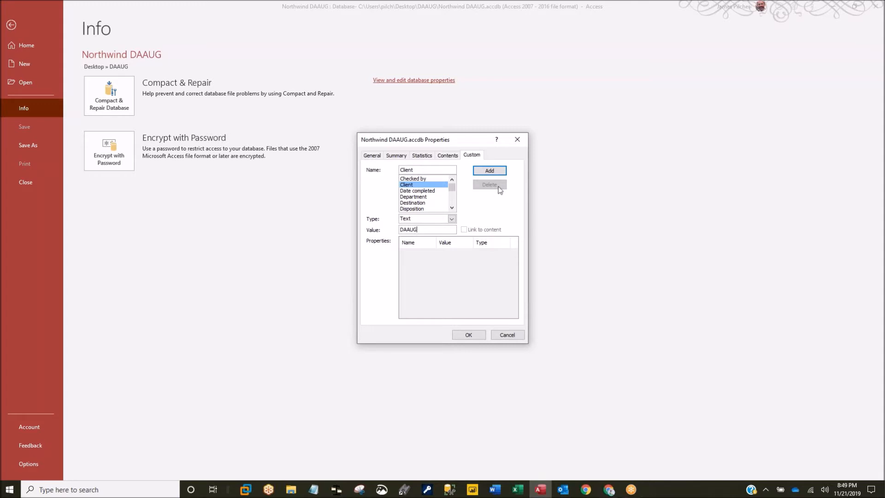
left_click(489, 171)
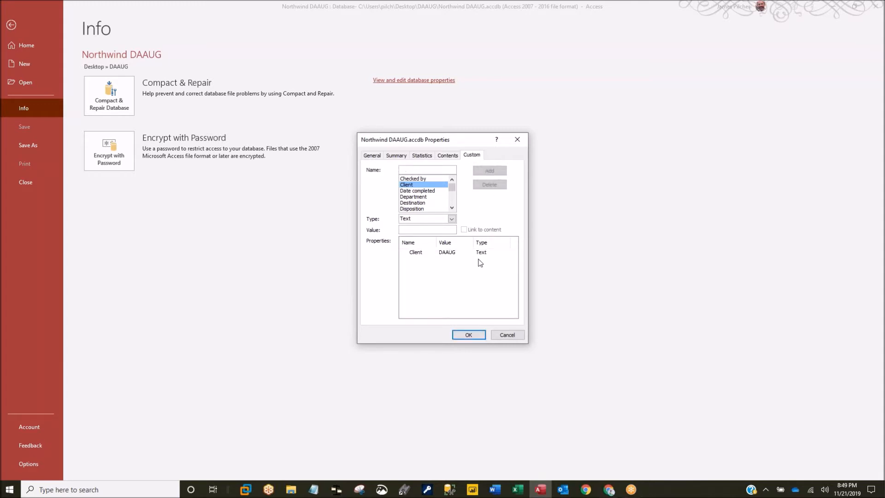
left_click_drag(453, 187, 454, 197)
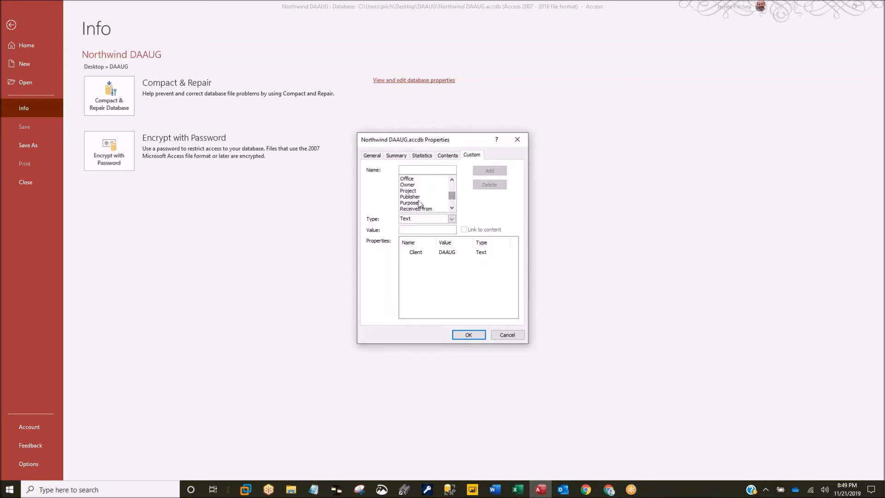
- Add a custom property Owner with the owner's name as its value
left_click(408, 185)
left_click(411, 228)
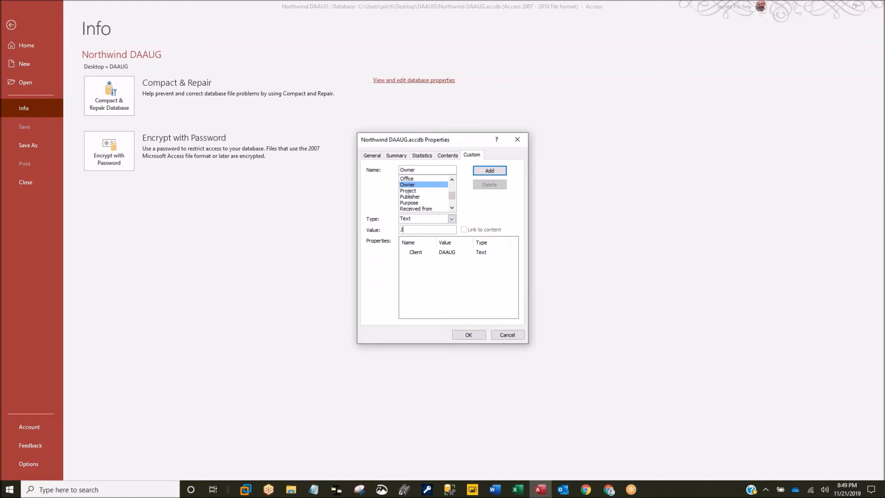
left_click(480, 173)
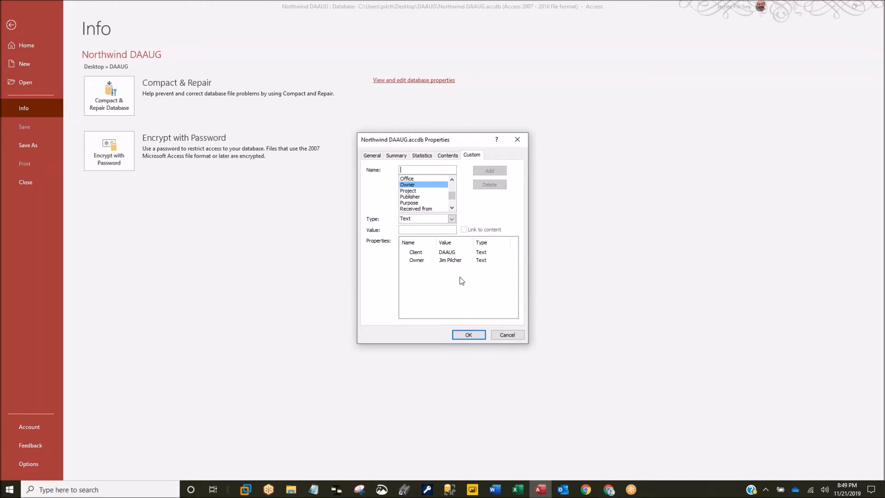
mouse_move(453, 196)
left_mouse_down()
mouse_move(453, 183)
mouse_move(453, 206)
left_mouse_up()
left_click_drag(453, 204, 454, 188)
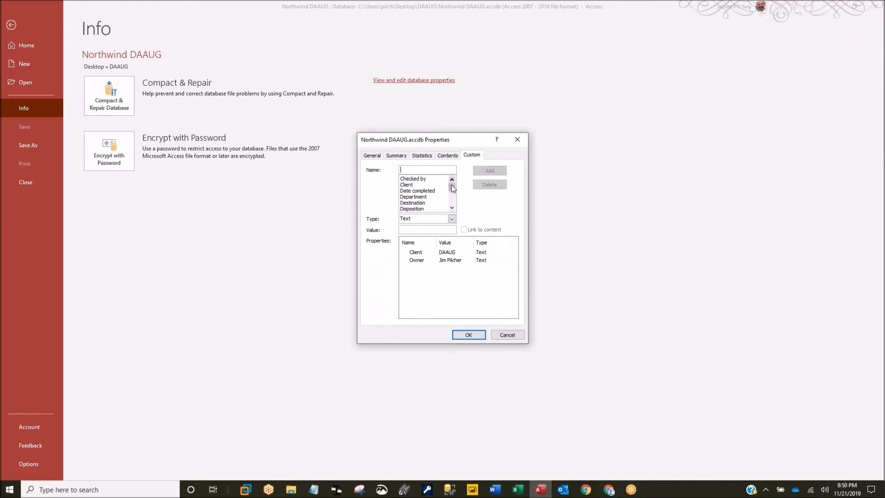
left_click_drag(453, 188, 453, 210)
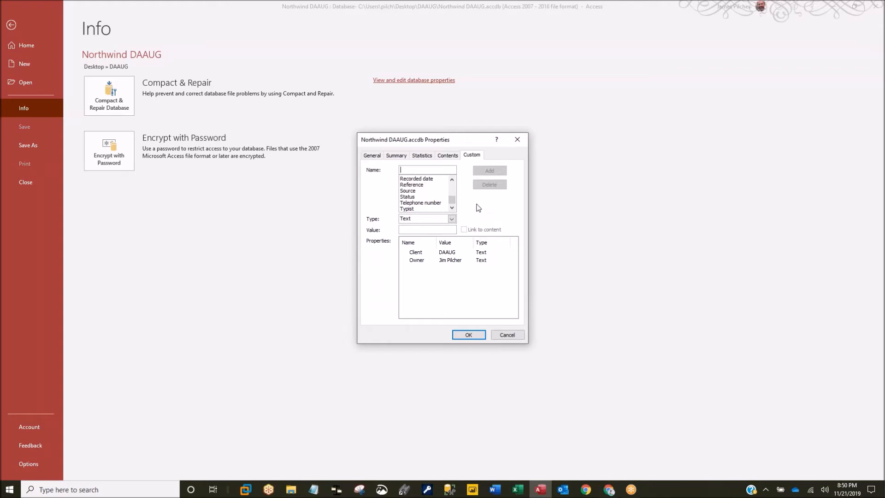
- Save the database properties and open Access Options on the Current Database page
left_click(468, 335)
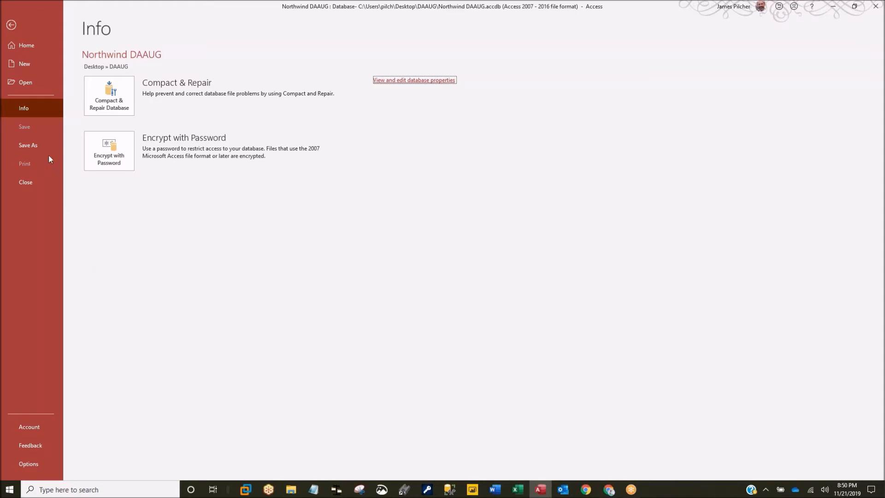
left_click(34, 464)
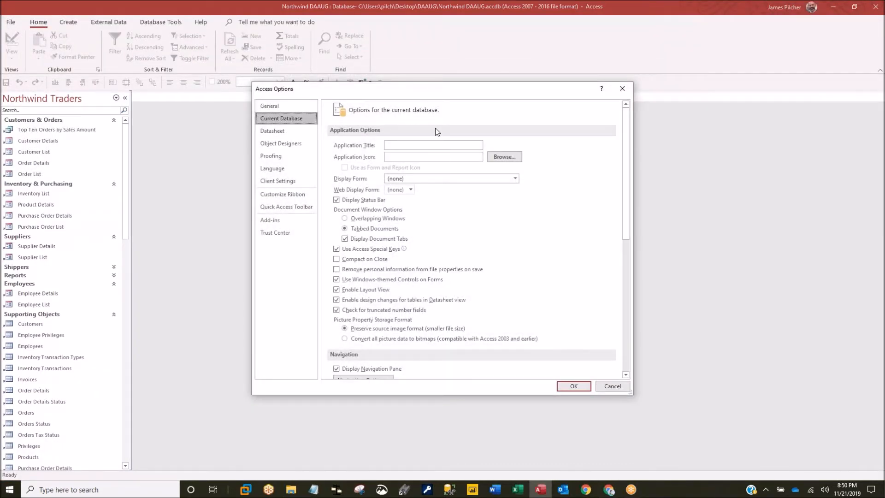
left_click_drag(428, 90, 419, 89)
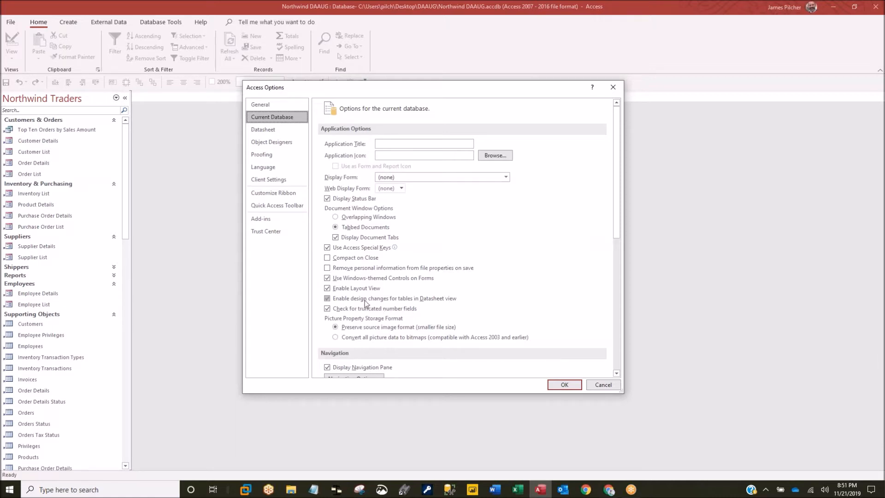
- Close Access Options and group the navigation pane by Object Type
left_click(564, 386)
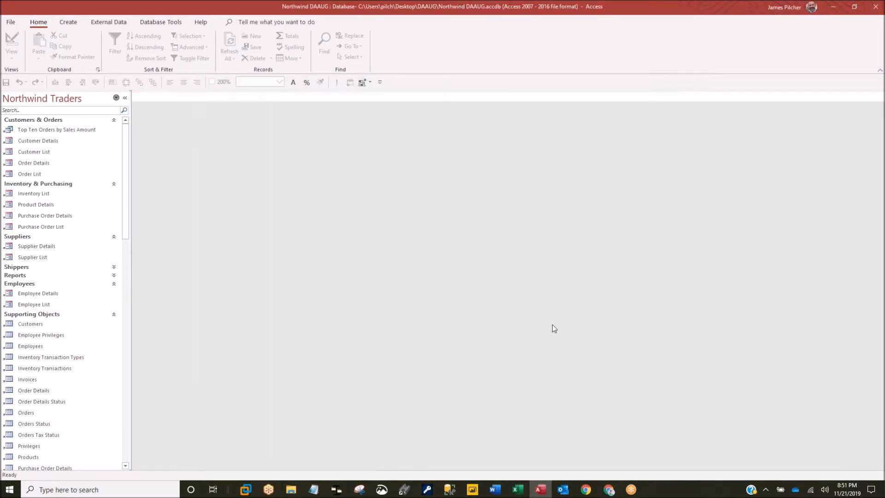
left_click(55, 98)
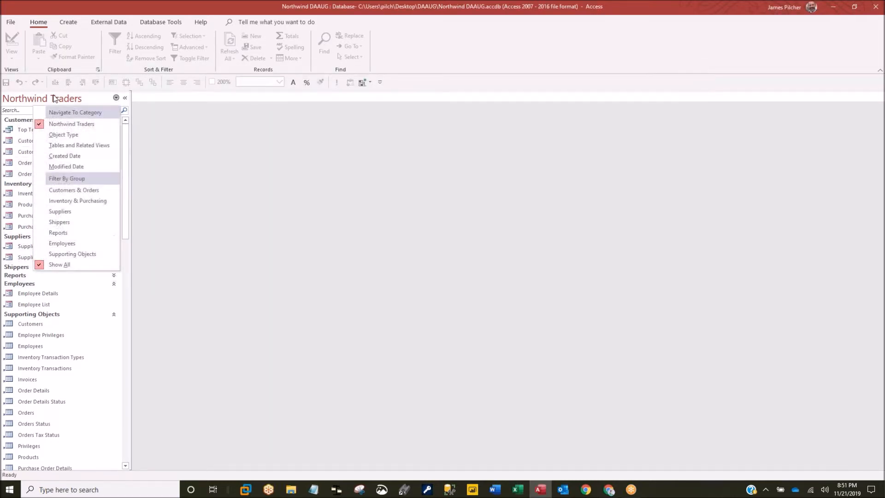
left_click(63, 135)
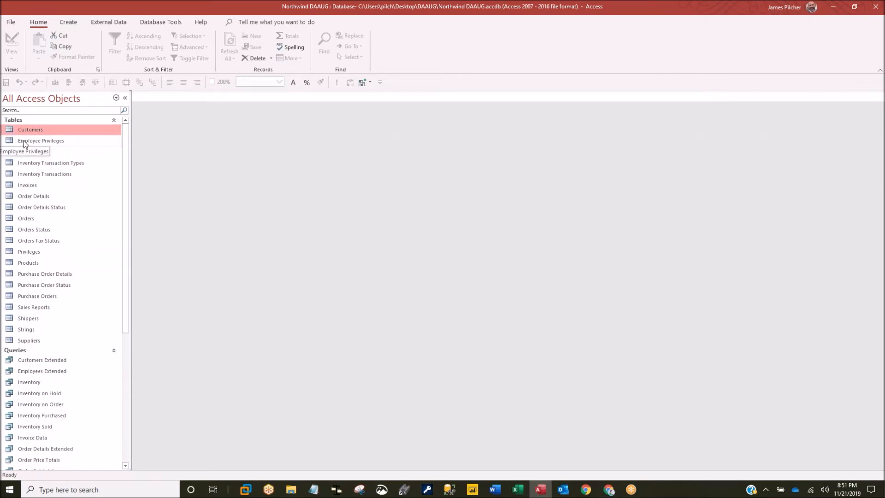
- Preview and close Employee Privileges, then open the Order Details table datasheet
double_click(24, 140)
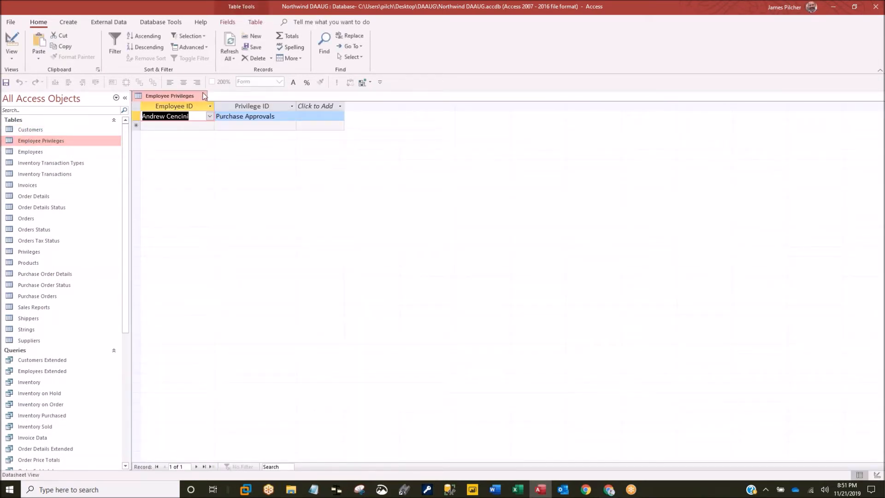
left_click(205, 95)
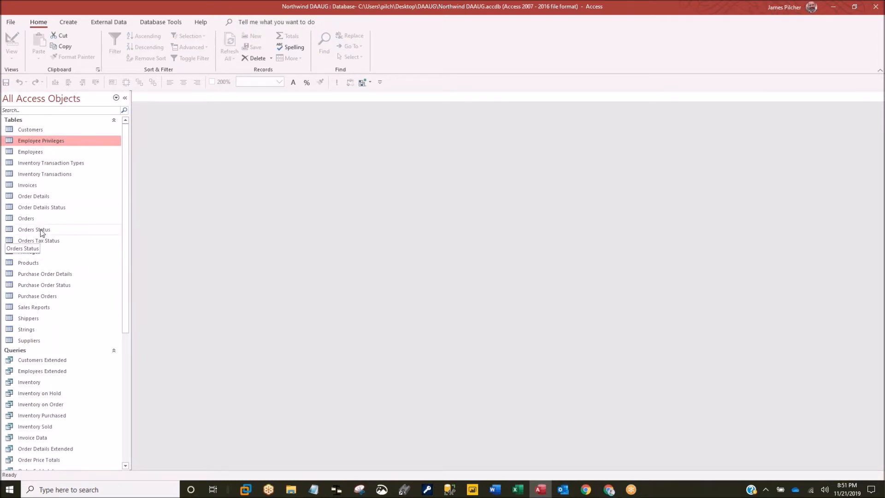
double_click(42, 198)
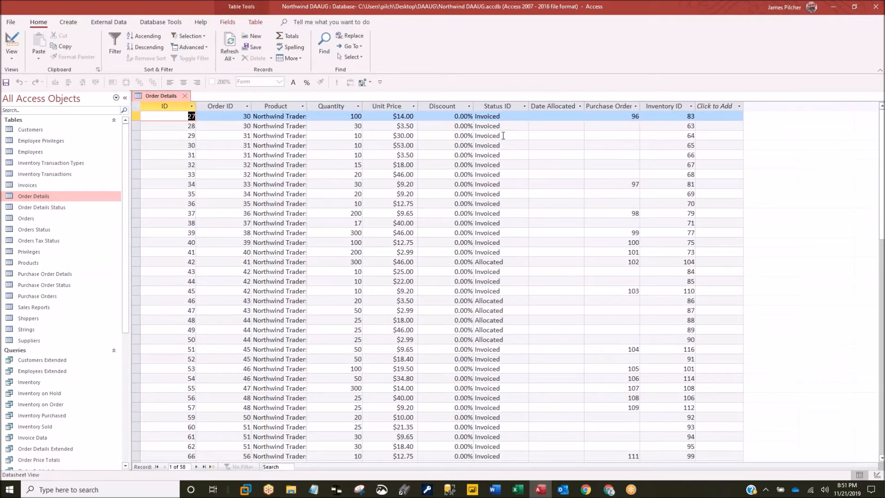
- Narrow the Unit Price column until prices show ####, then widen it until full prices reappear
left_click_drag(417, 106, 383, 107)
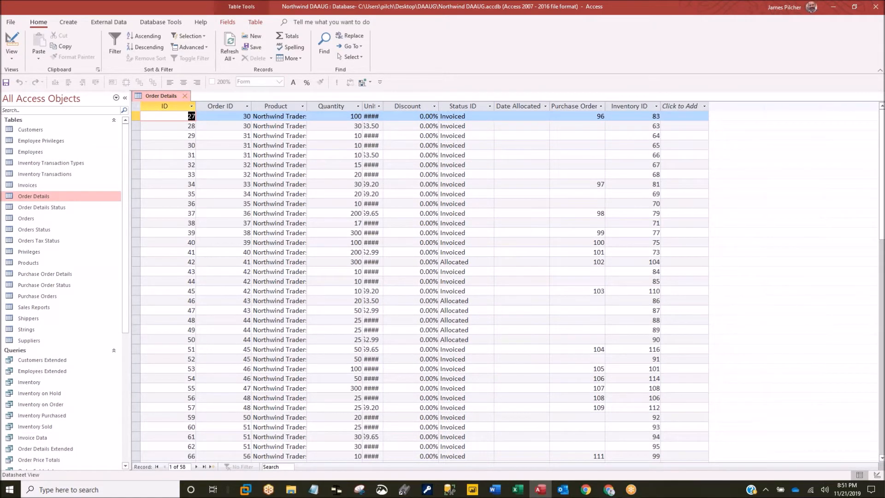
left_click_drag(383, 106, 408, 101)
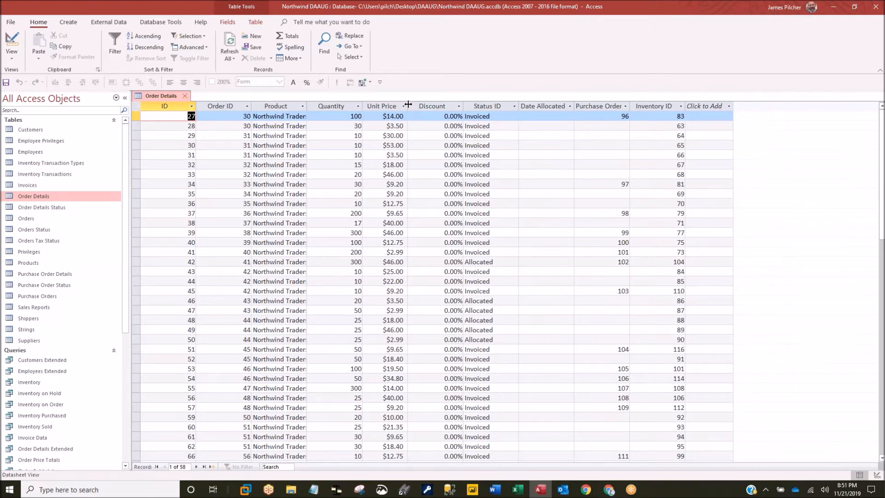
left_click_drag(408, 105, 384, 106)
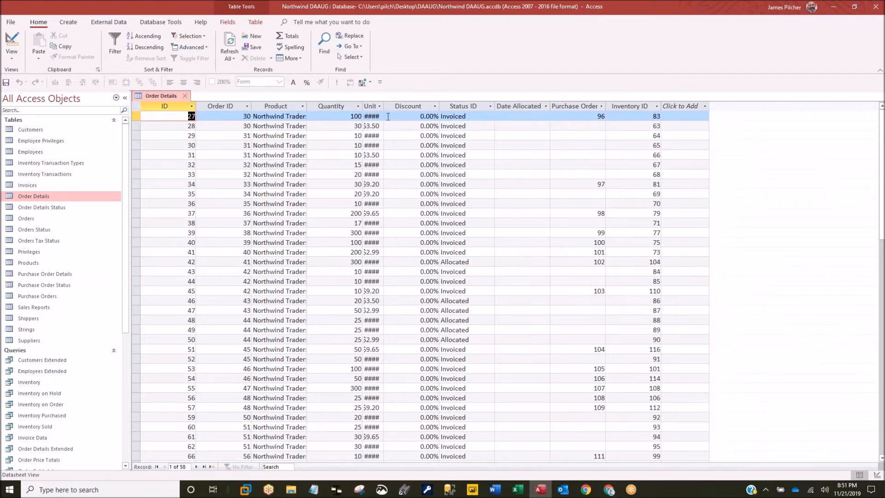
left_click_drag(384, 106, 401, 107)
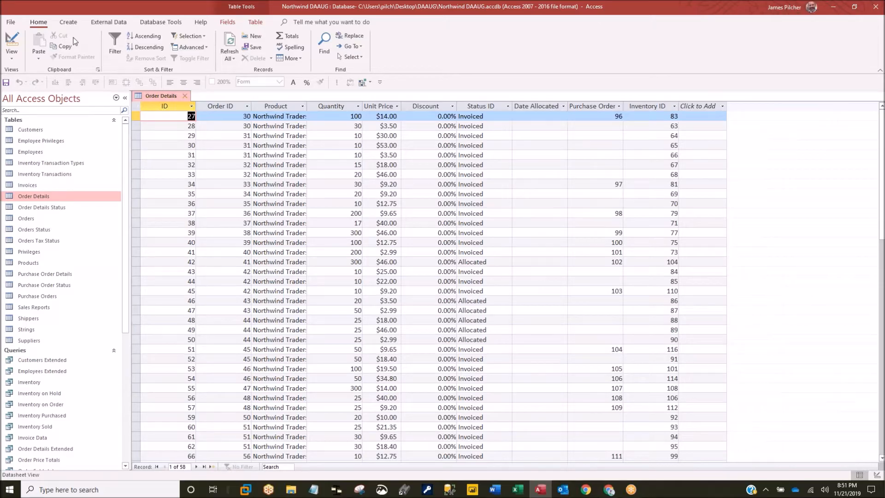
left_click(9, 23)
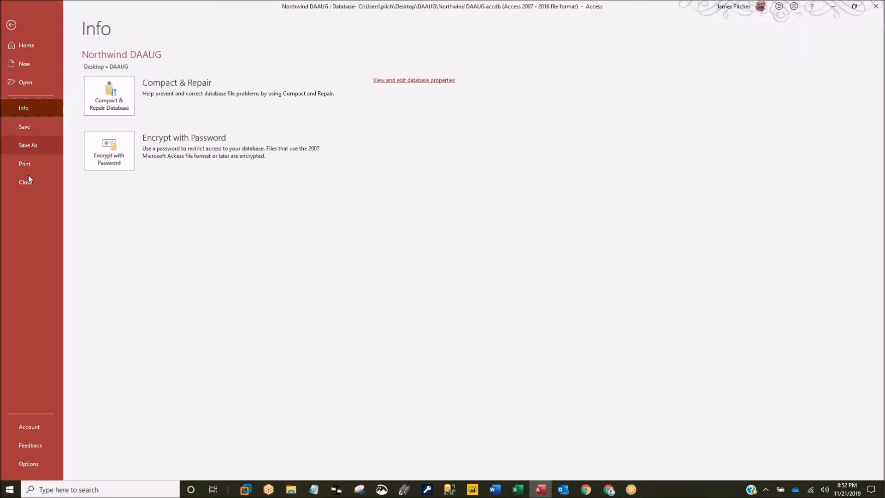
- Turn off Check for truncated number fields in the Current Database options
left_click(32, 462)
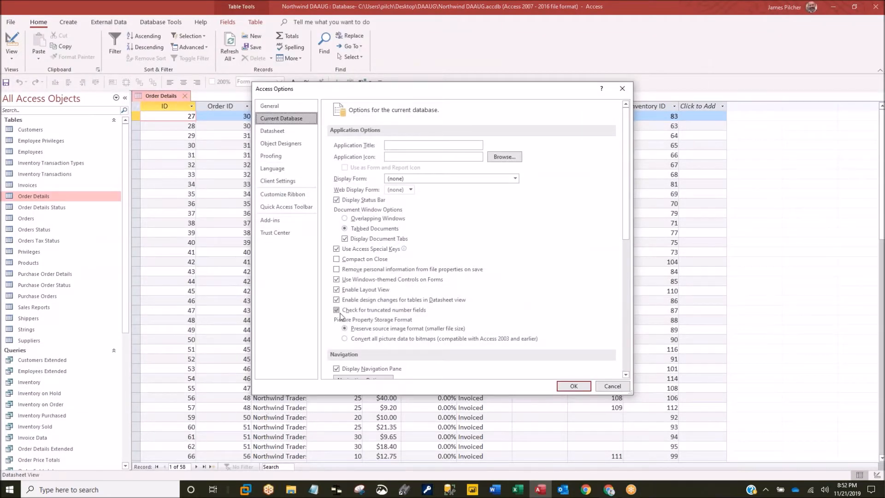
left_click(343, 314)
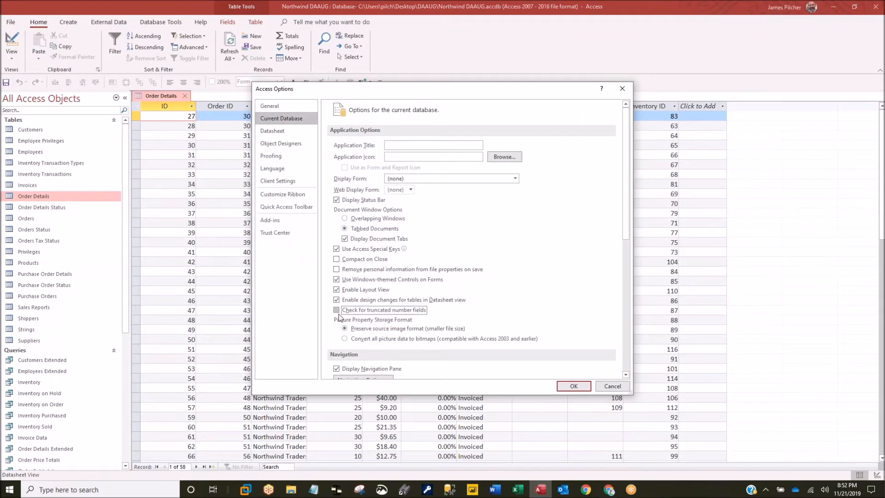
left_click(579, 388)
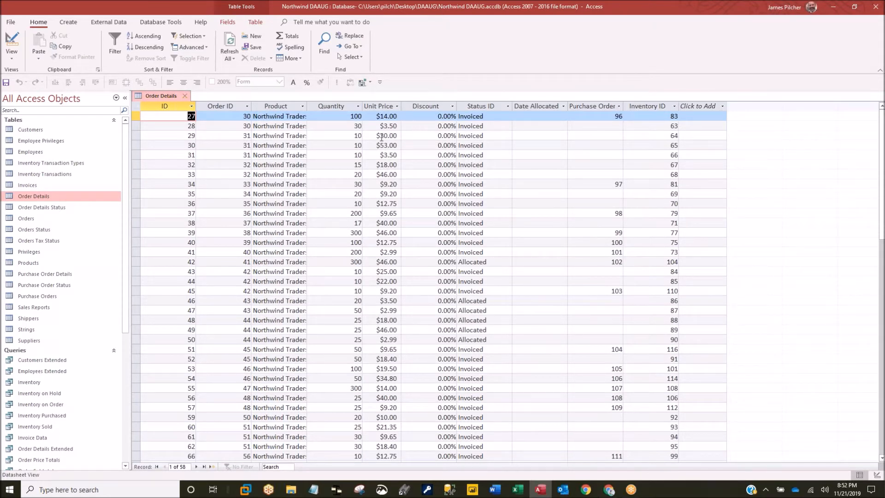
- Close Order Details, save its layout changes, and reopen the table
left_click(184, 95)
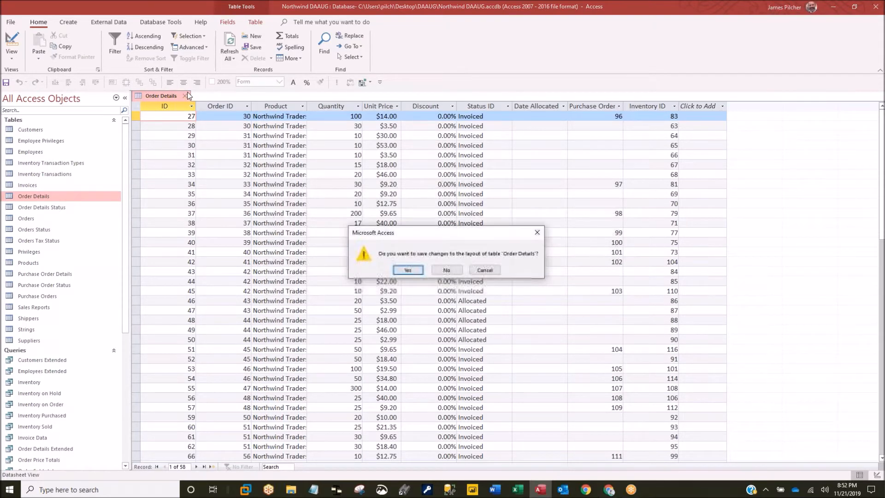
left_click(413, 273)
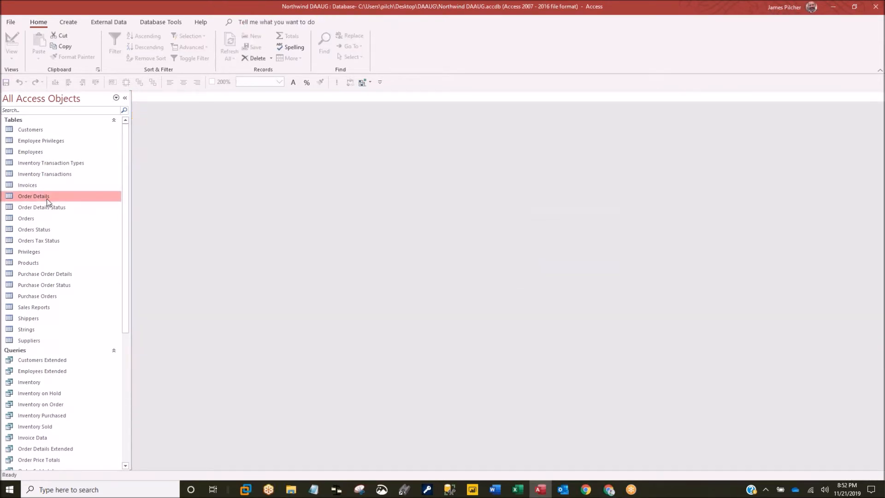
double_click(49, 197)
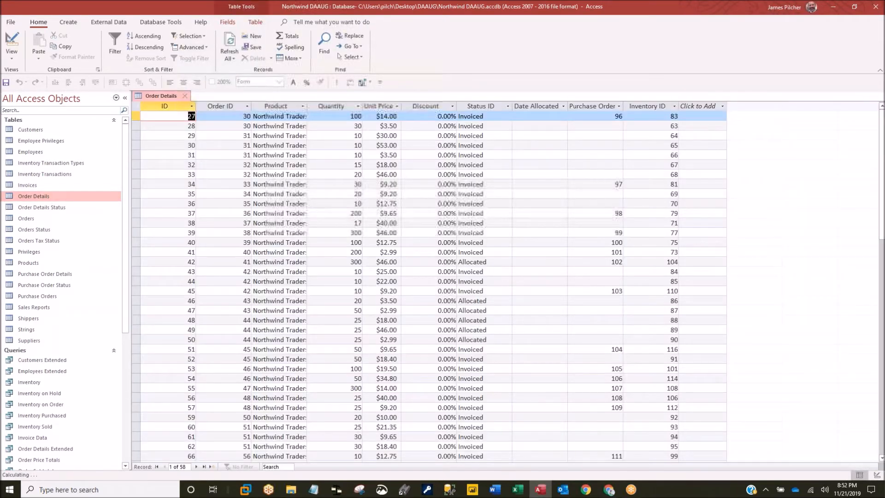
- Autofit the narrowed Unit Price column to show full prices like $14.00, then open Access Options
left_click_drag(402, 105, 381, 108)
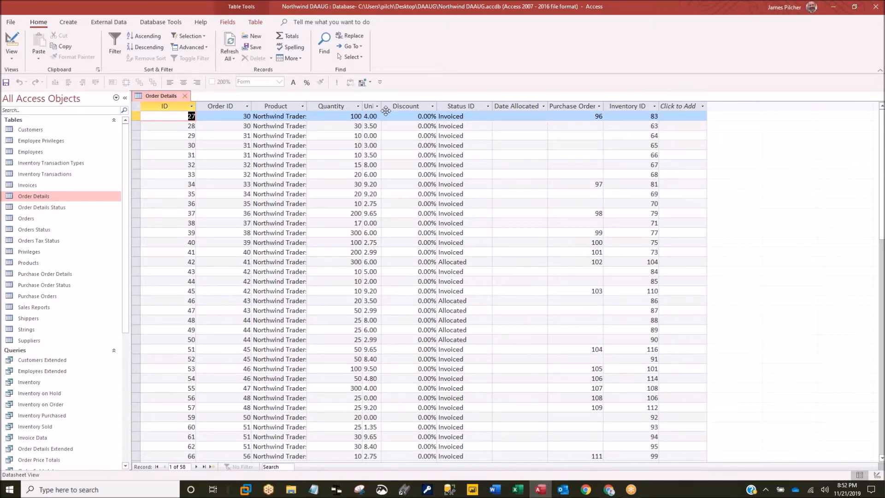
left_click_drag(380, 106, 398, 107)
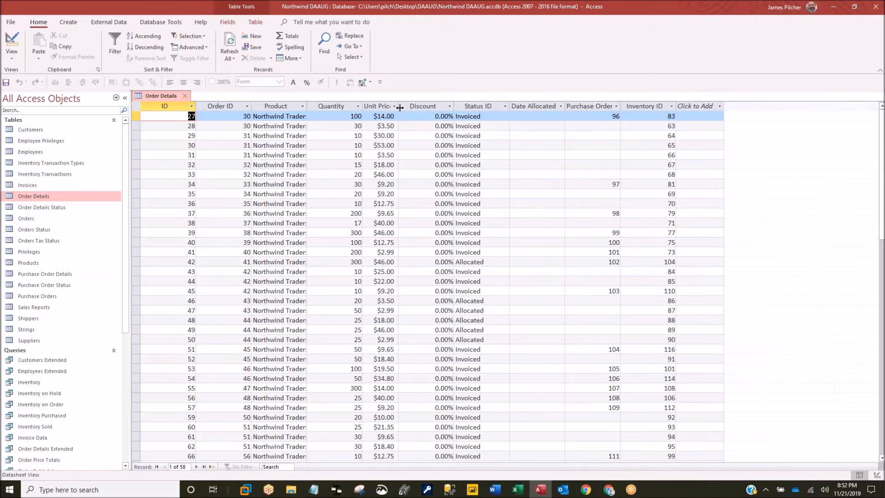
left_click_drag(398, 106, 388, 106)
left_click(384, 106)
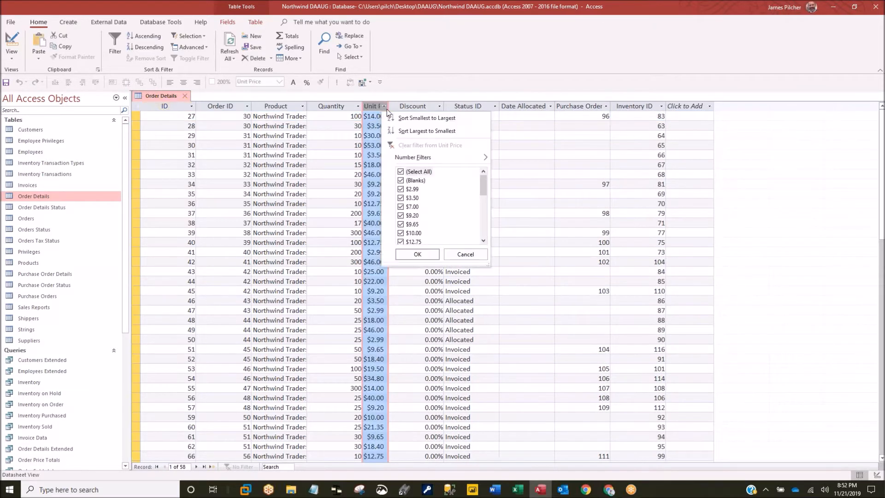
left_click(464, 254)
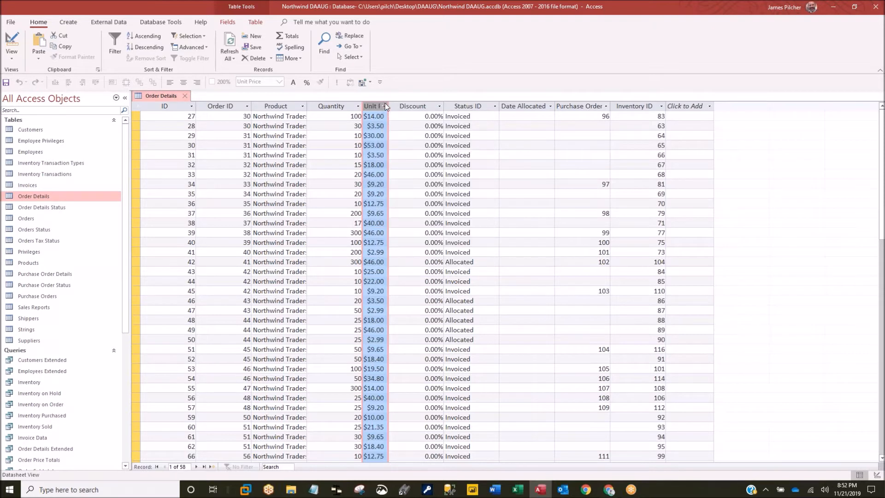
left_click_drag(388, 106, 381, 107)
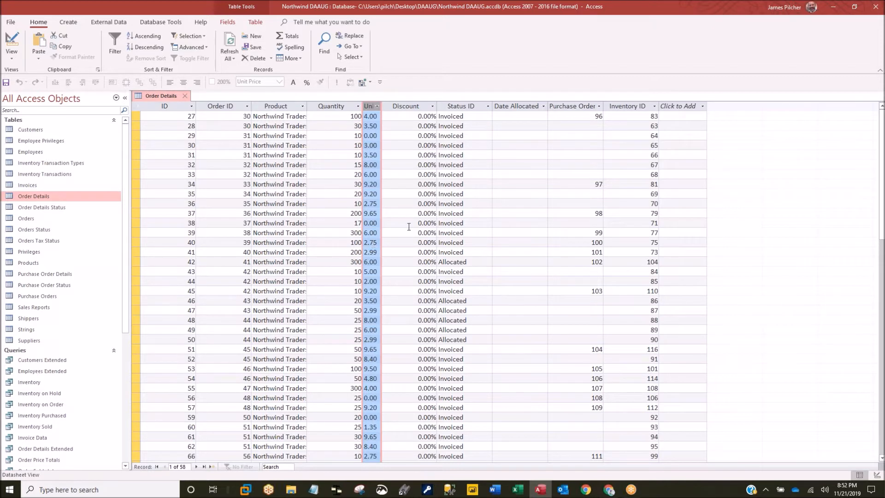
double_click(381, 107)
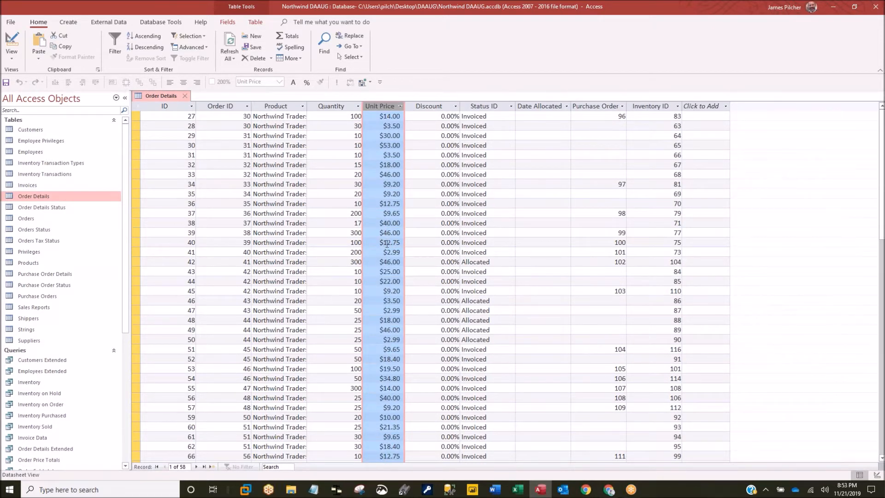
left_click(11, 23)
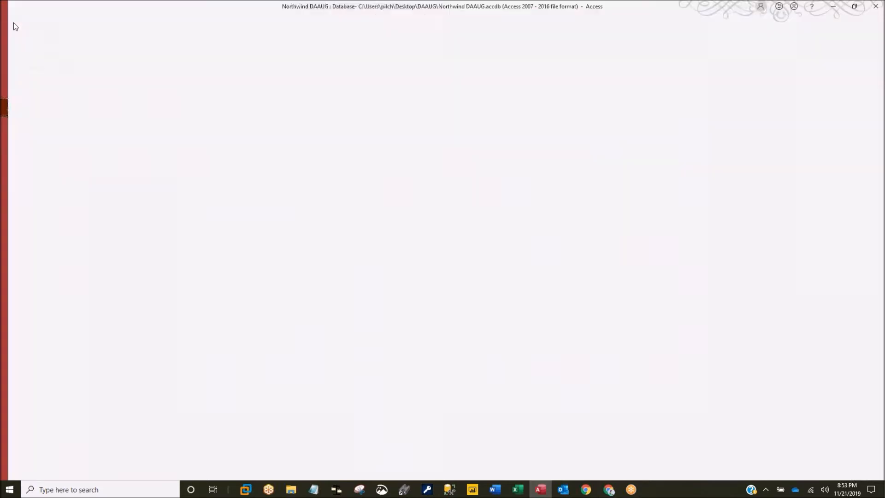
left_click(29, 463)
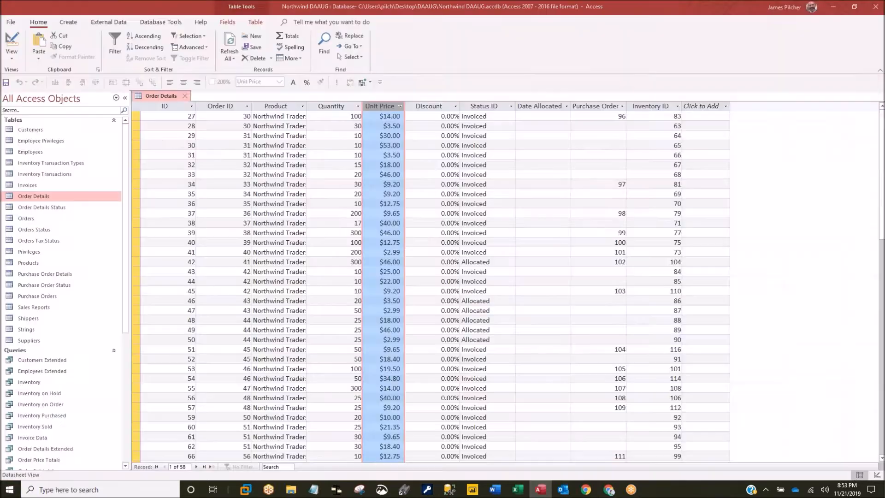
- Re-enable truncated number checking and set datasheet defaults to Sunken cells with a 14-point Medium font
left_click(337, 311)
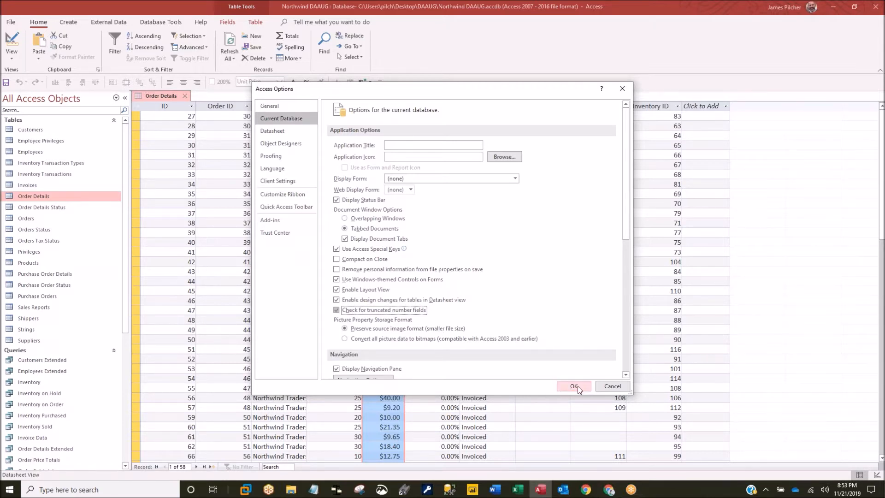
left_click(281, 131)
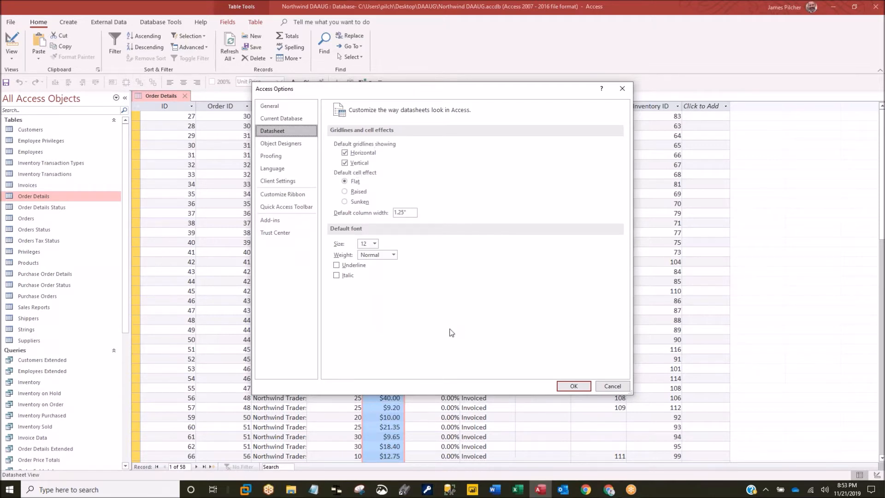
left_click(344, 202)
left_click(374, 243)
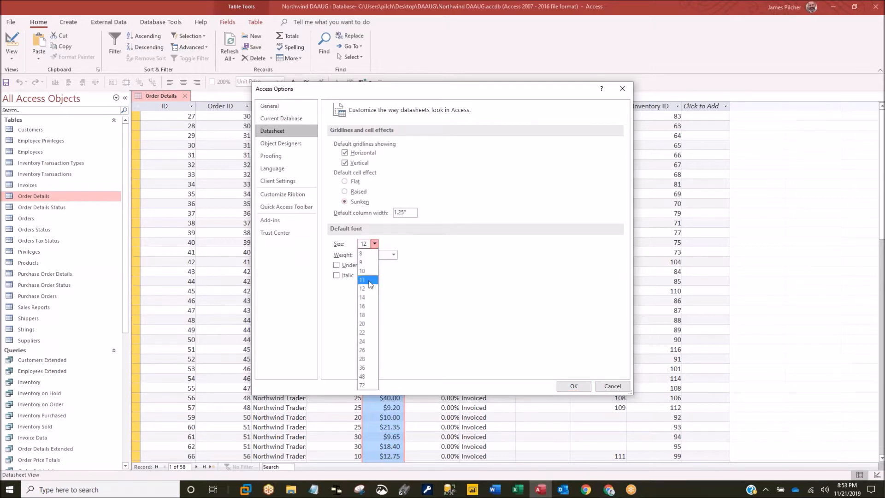
left_click(367, 297)
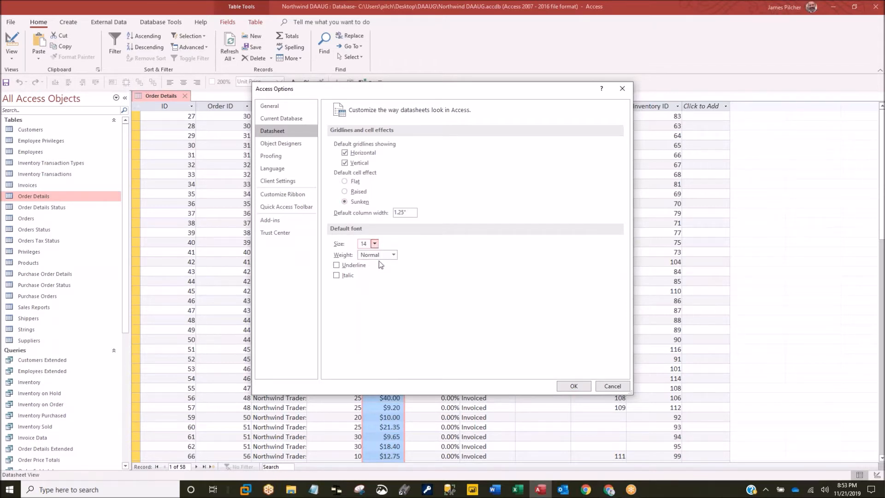
left_click(394, 254)
left_click(371, 300)
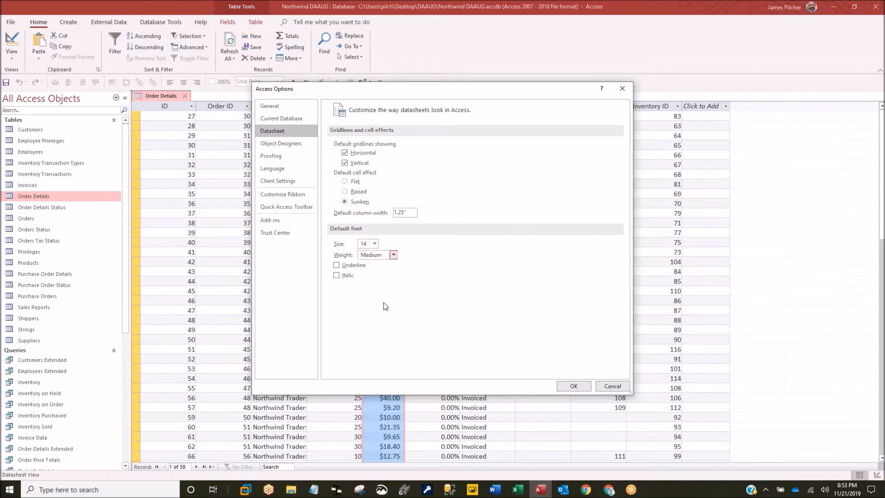
left_click(571, 386)
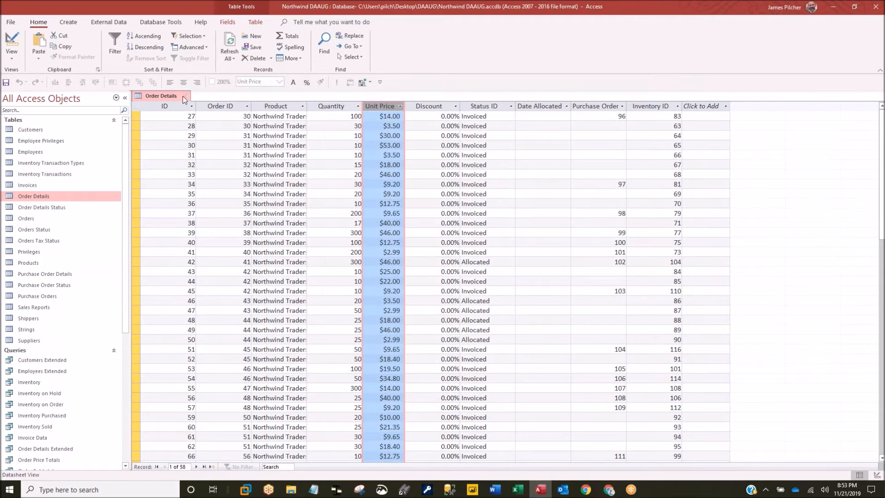
- Save and close Order Details, browse Inventory Transactions, then open the Employees table
key("ctrl+F4")
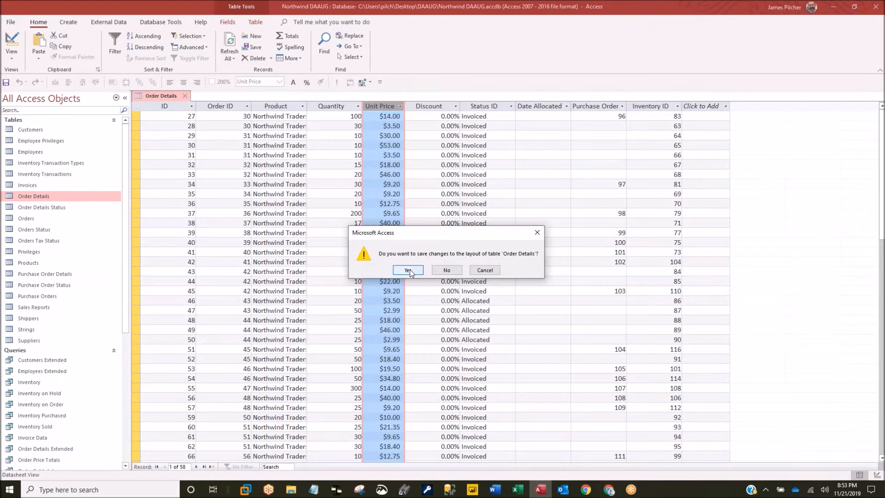
key("Return")
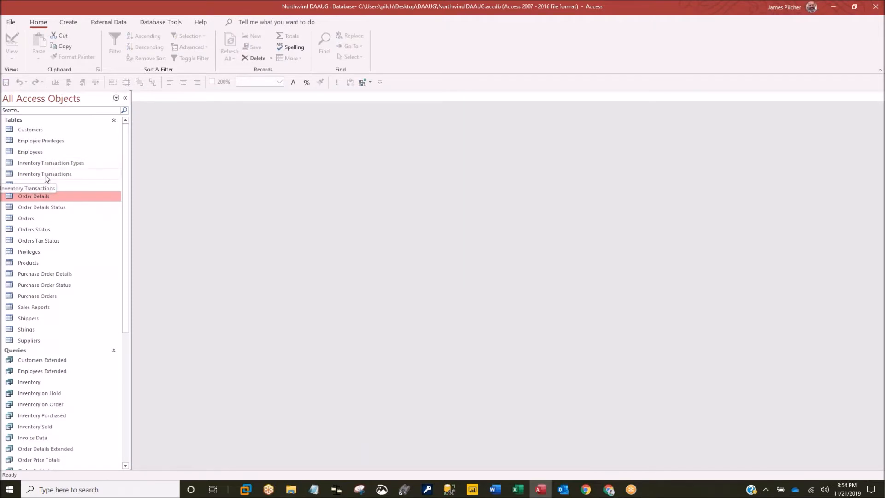
double_click(45, 174)
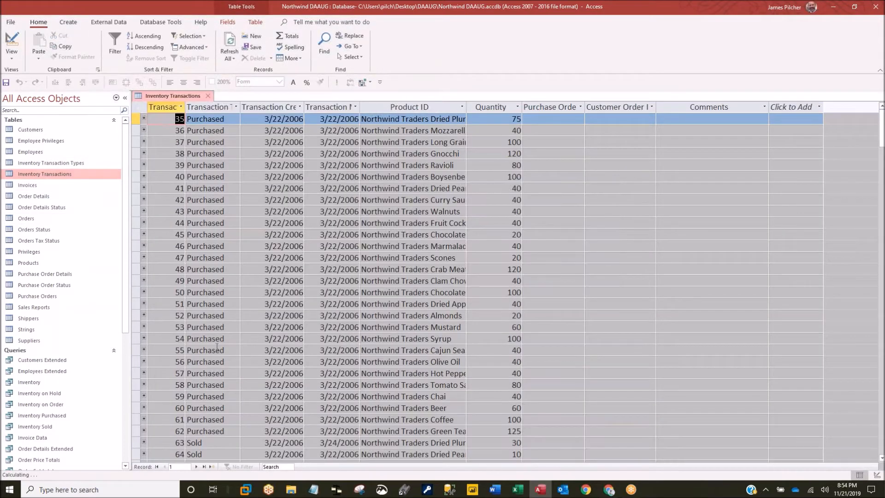
left_click(353, 377)
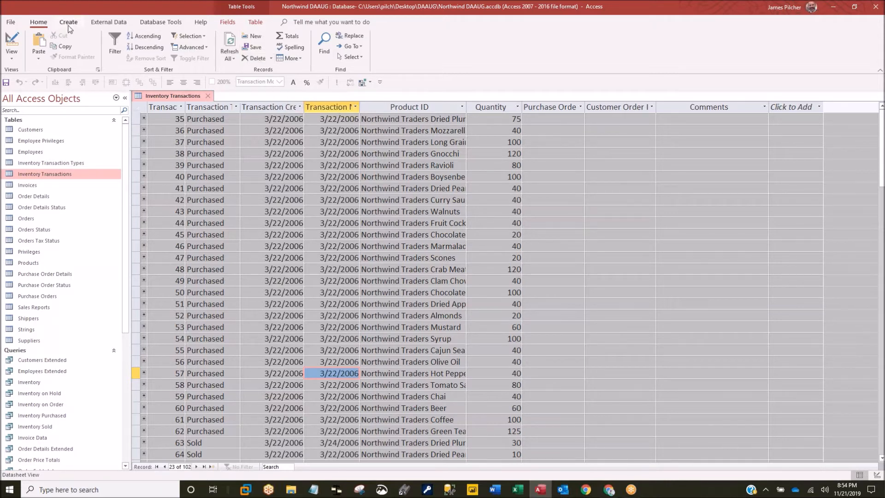
left_click(251, 130)
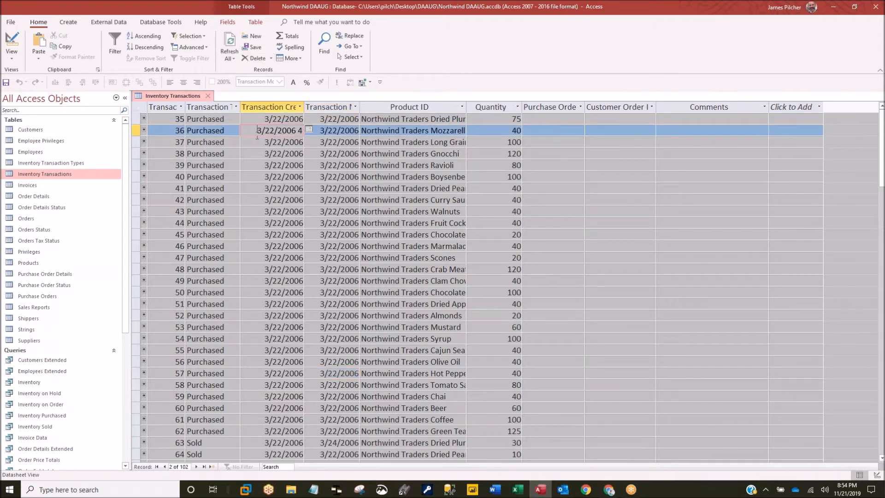
left_click(29, 151)
double_click(29, 150)
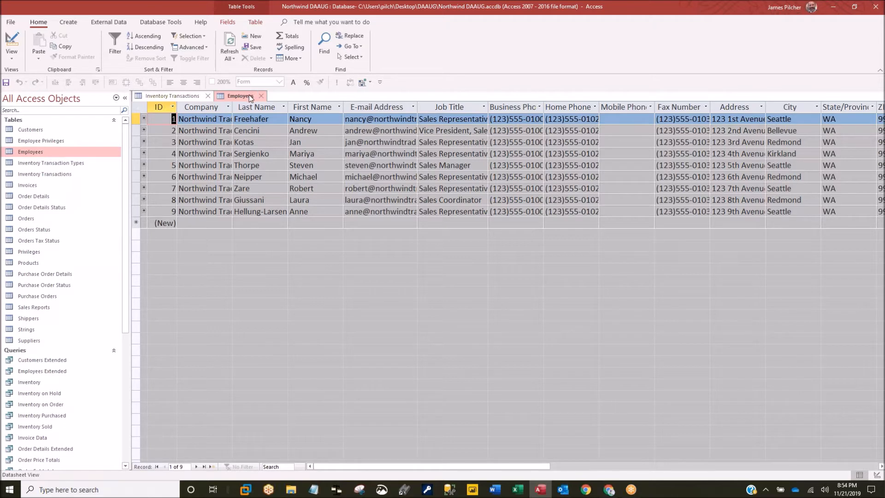
- Add the Text Formatting group from Main Tabs to the Home ribbon tab
left_click(12, 22)
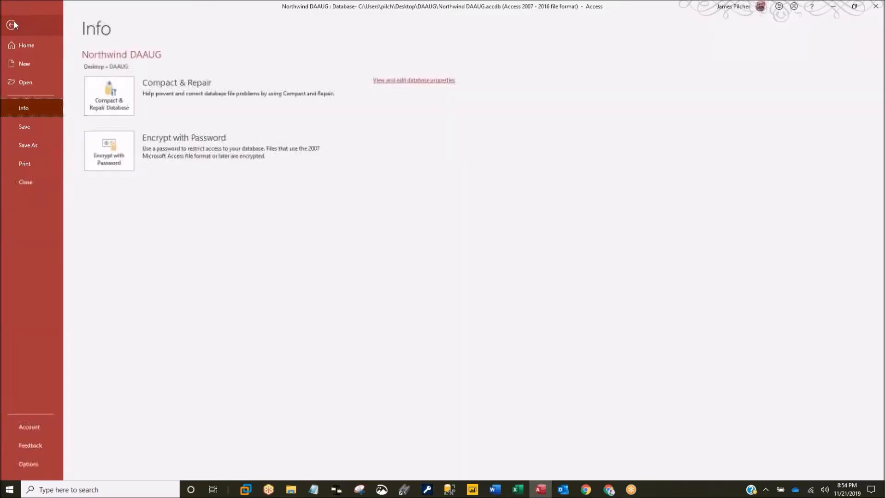
left_click(30, 463)
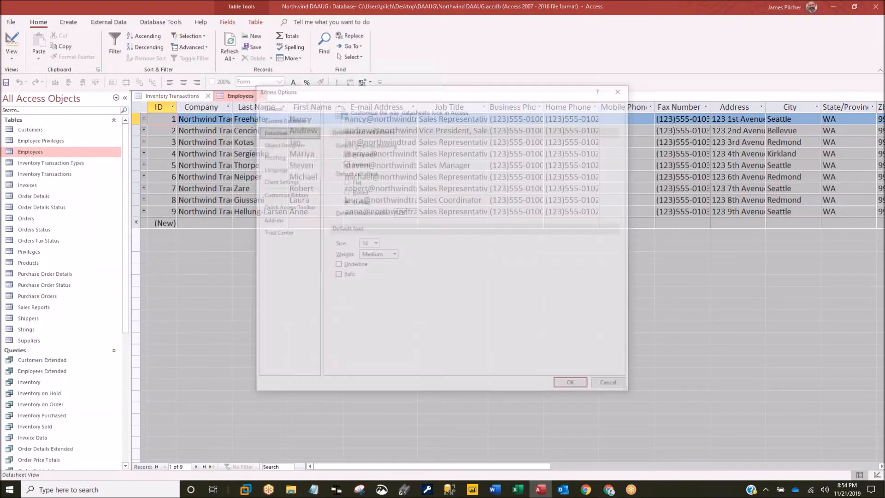
left_click(290, 194)
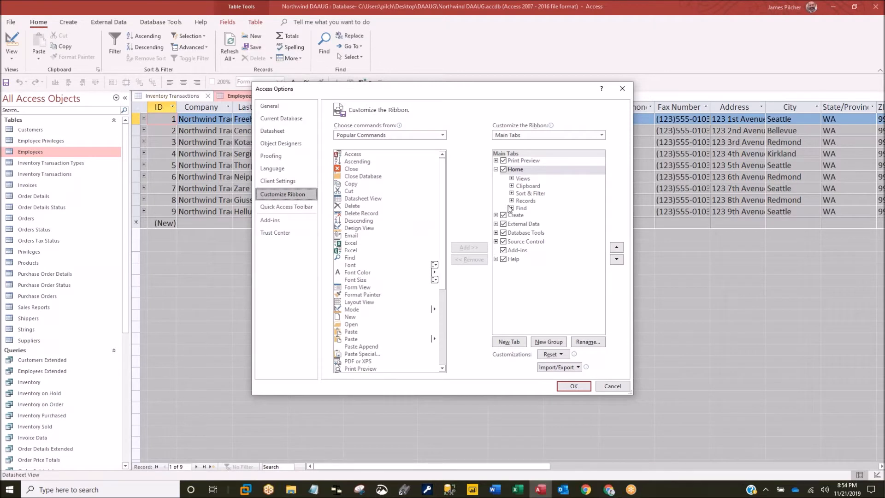
left_click(372, 135)
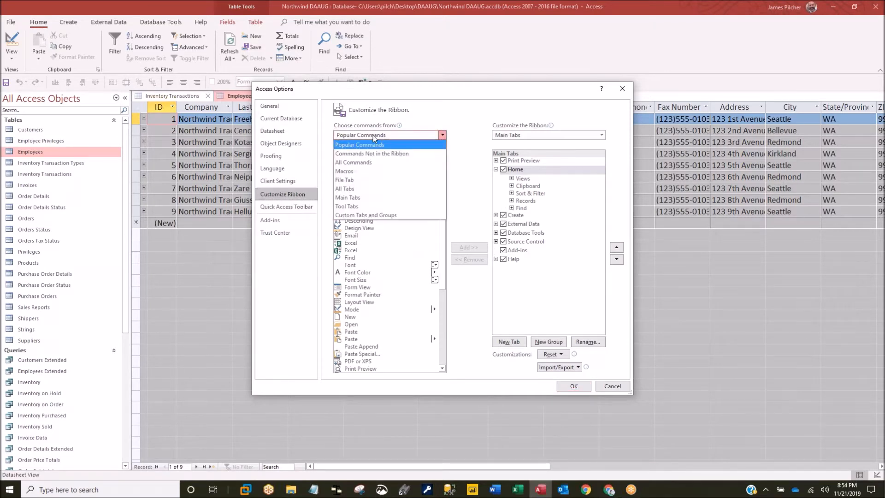
left_click(353, 197)
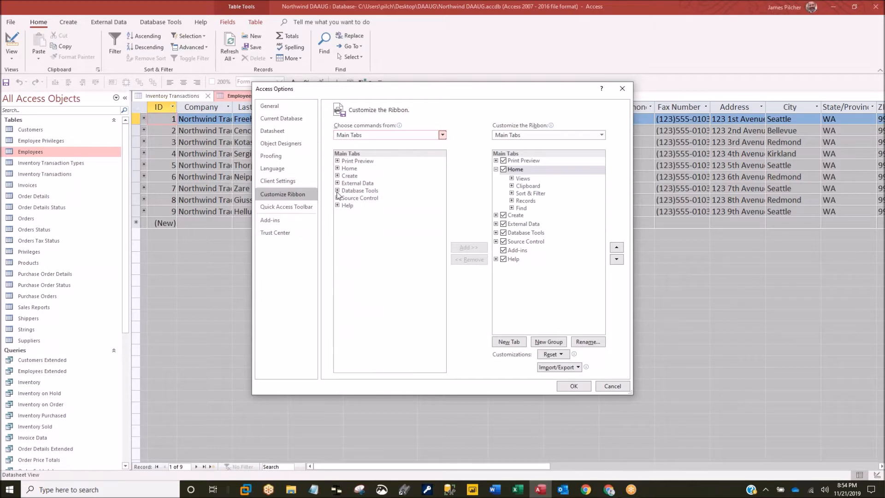
left_click(337, 168)
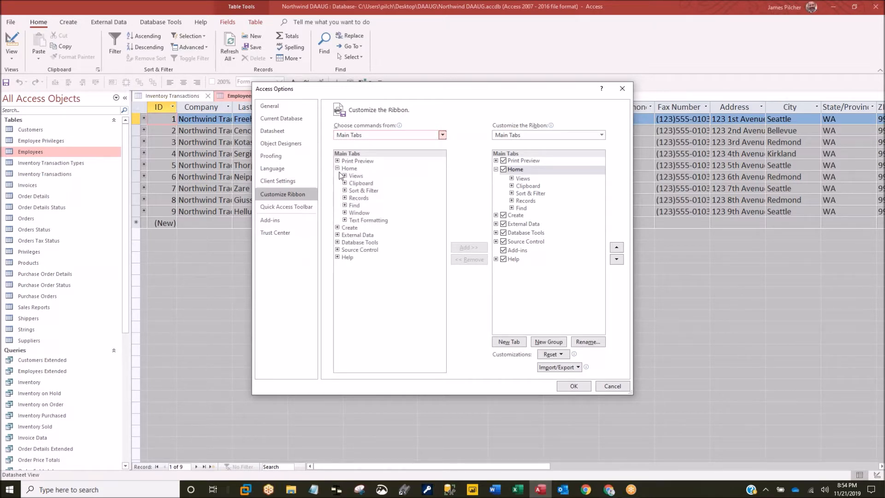
left_click(360, 220)
left_click(465, 250)
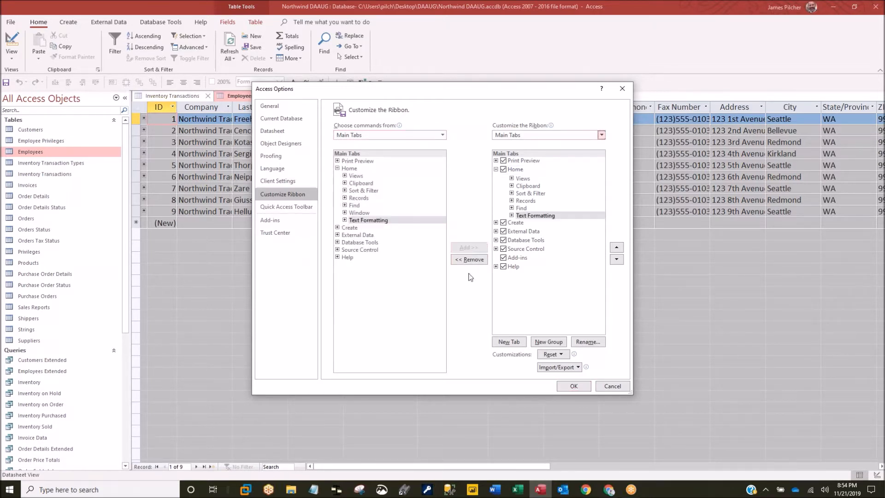
left_click(573, 386)
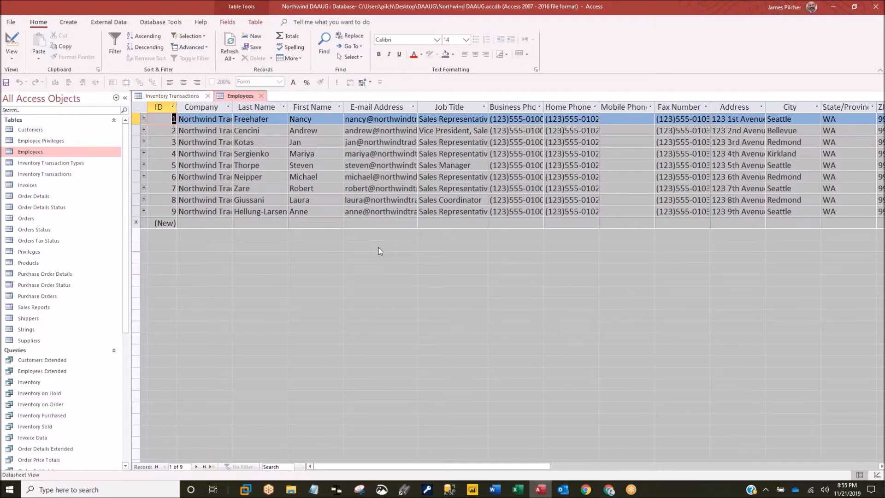
- Reset Employees' background and alternate row colours to Automatic, then open Inventory Transaction Types
left_click(452, 54)
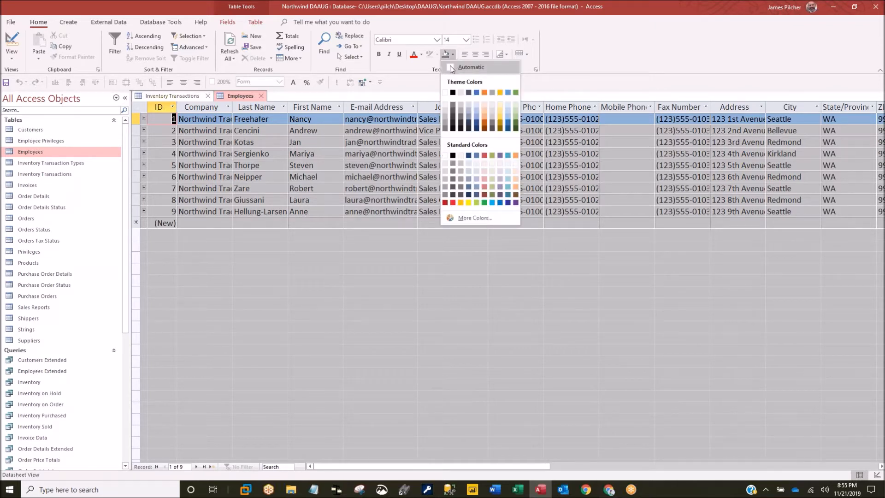
left_click(449, 66)
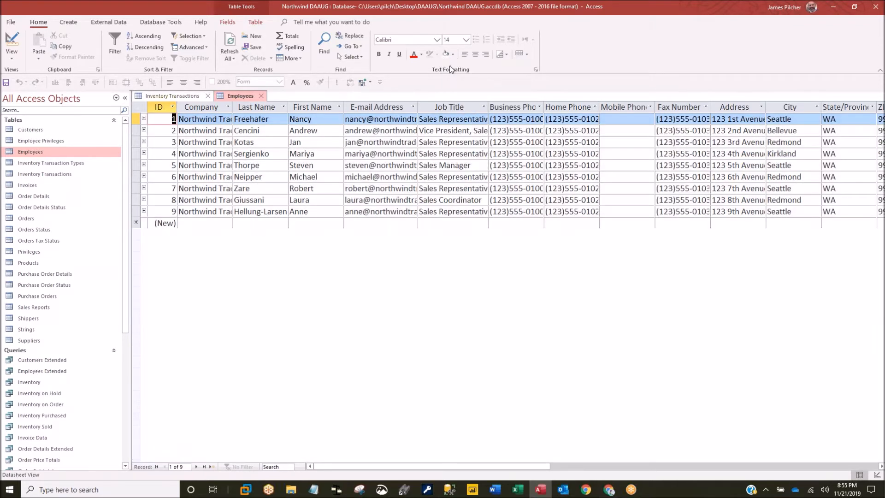
left_click(507, 55)
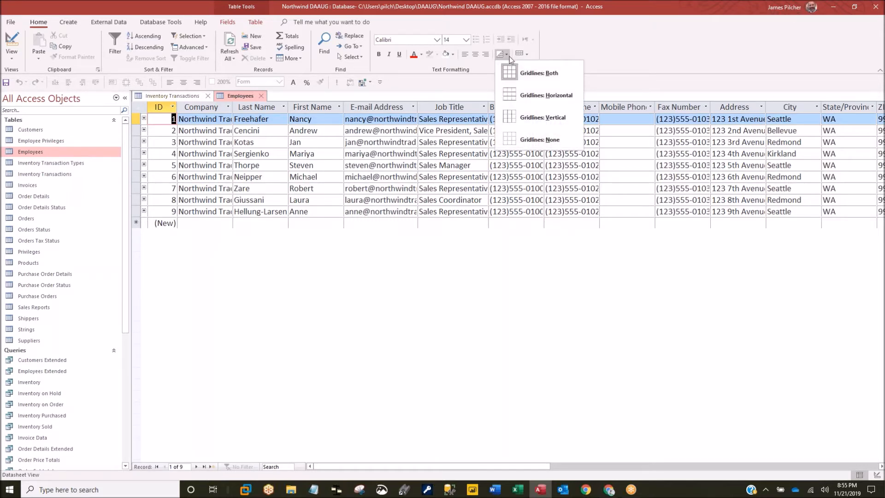
left_click(526, 54)
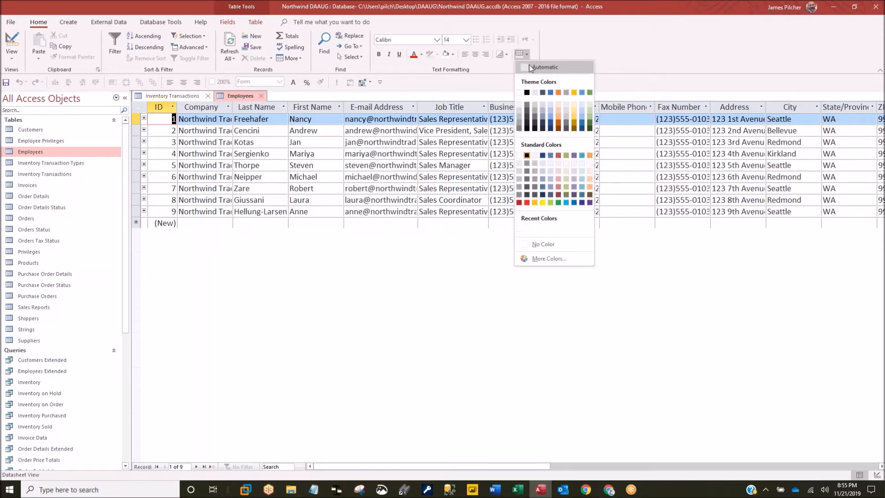
left_click(529, 67)
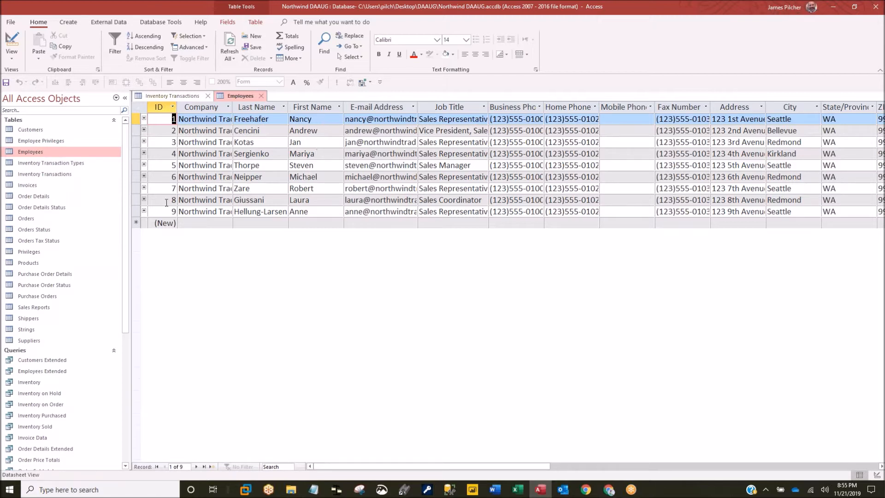
double_click(47, 164)
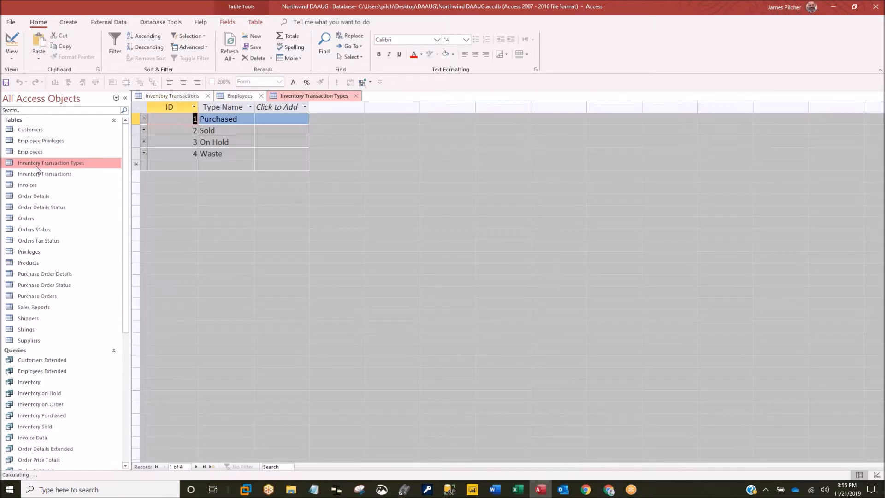
left_click(32, 175)
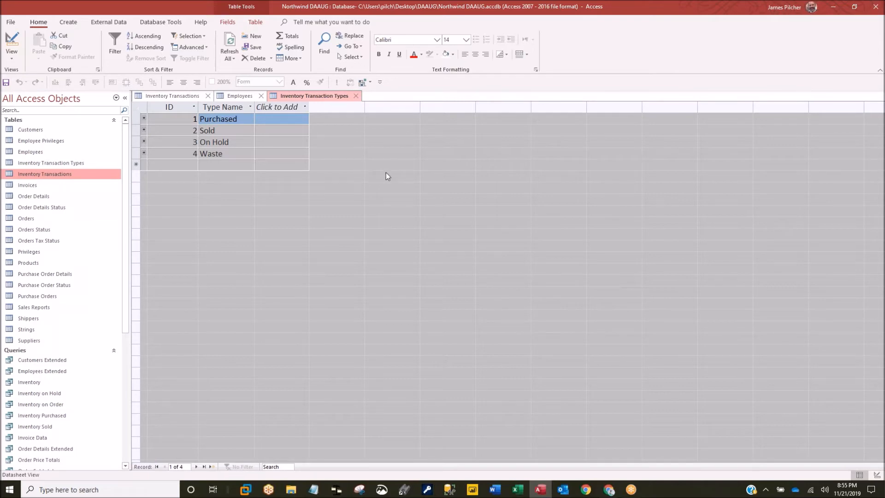
- Set datasheet defaults to a Flat cell effect with an 11-point Normal-weight font
left_click(10, 23)
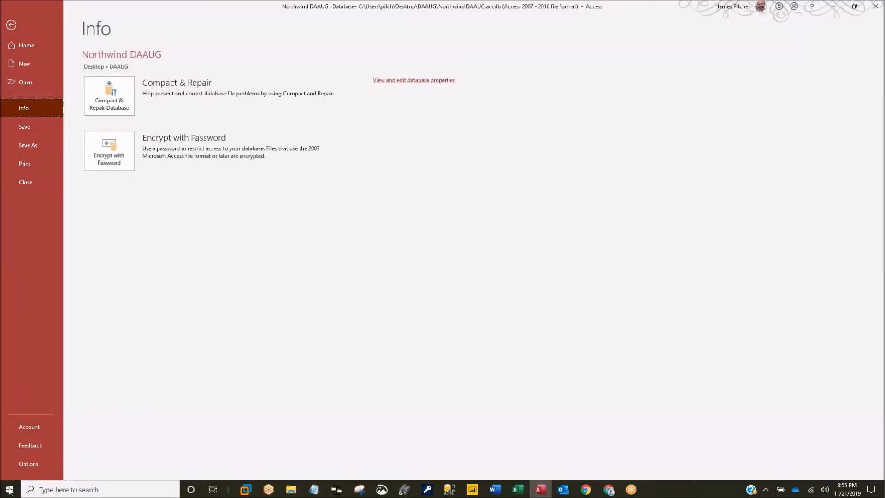
left_click(23, 464)
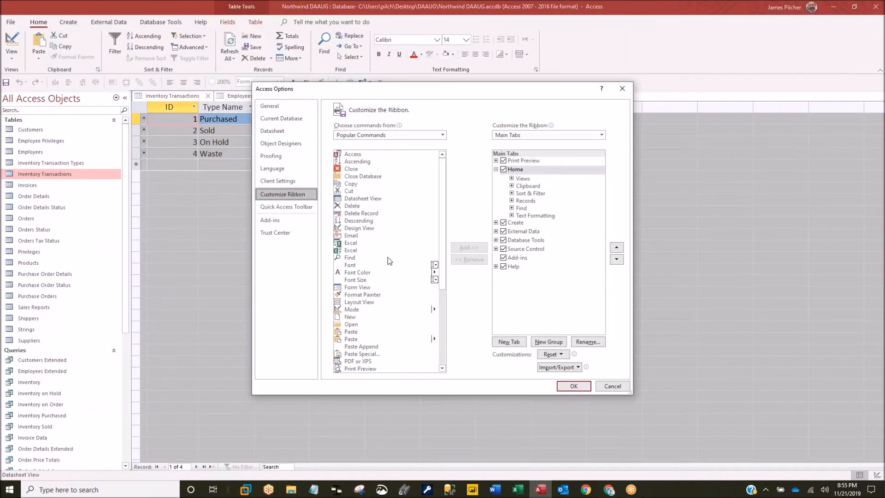
left_click(279, 132)
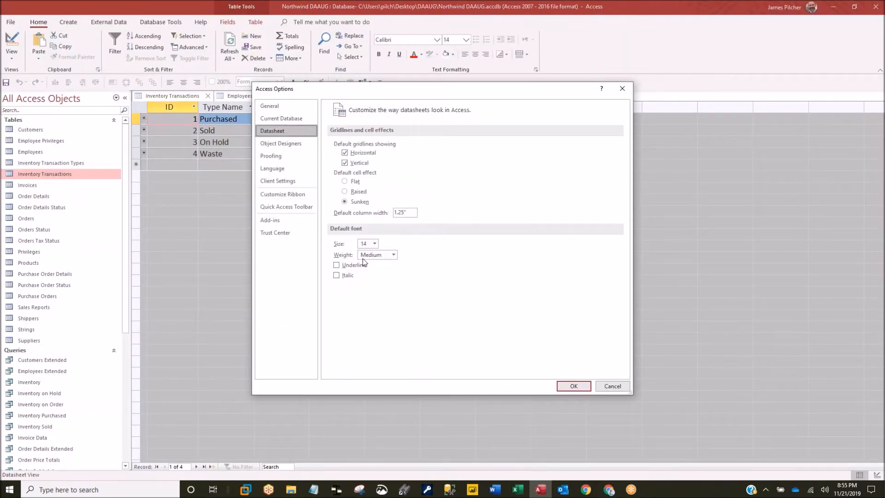
left_click(345, 182)
left_click(374, 244)
left_click(365, 279)
left_click(393, 254)
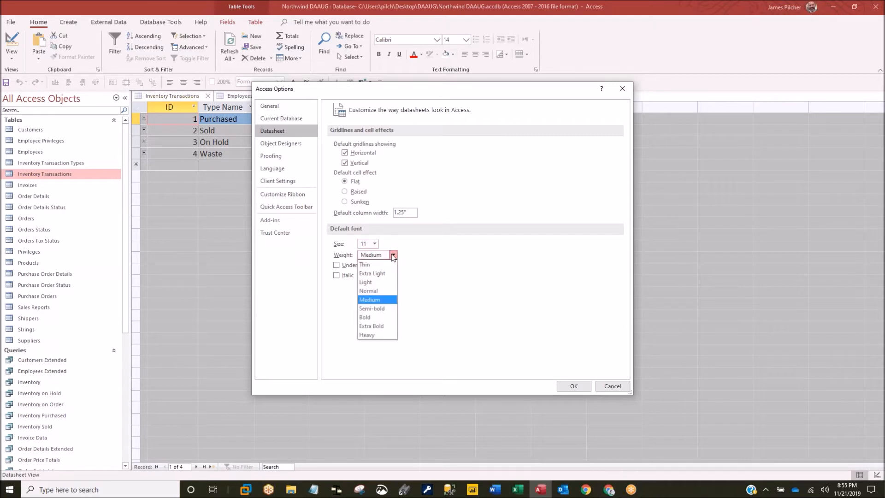
left_click(369, 290)
left_click(575, 387)
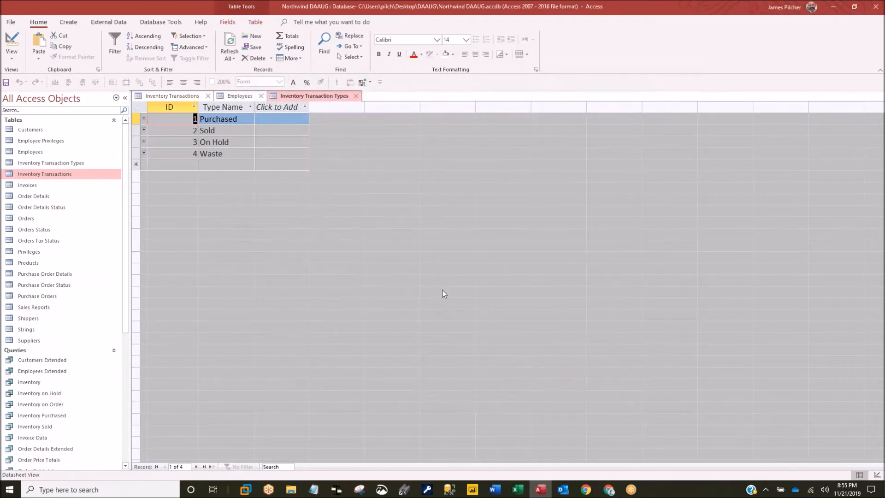
- Close all open tables, answering the Employees save-layout prompt
right_click(329, 97)
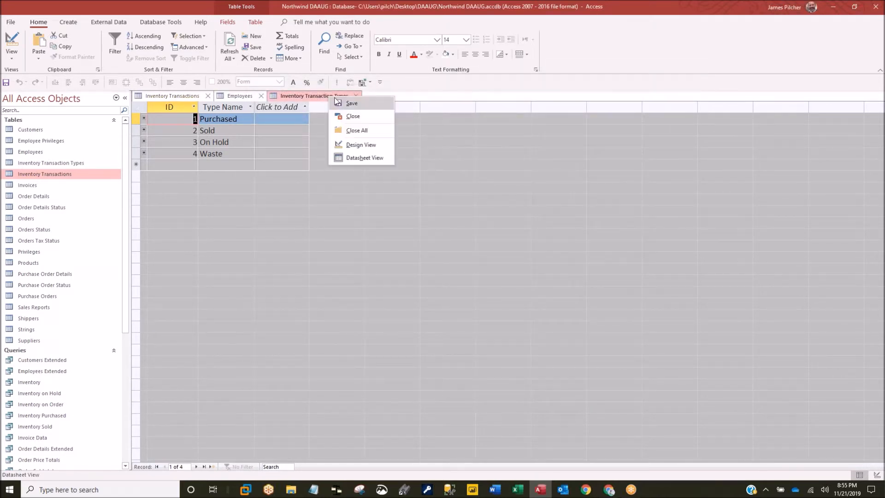
left_click(359, 131)
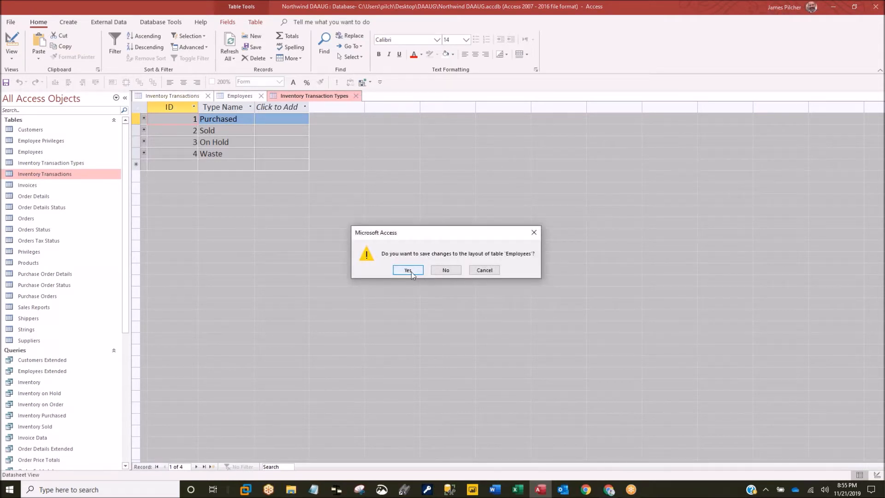
left_click(444, 271)
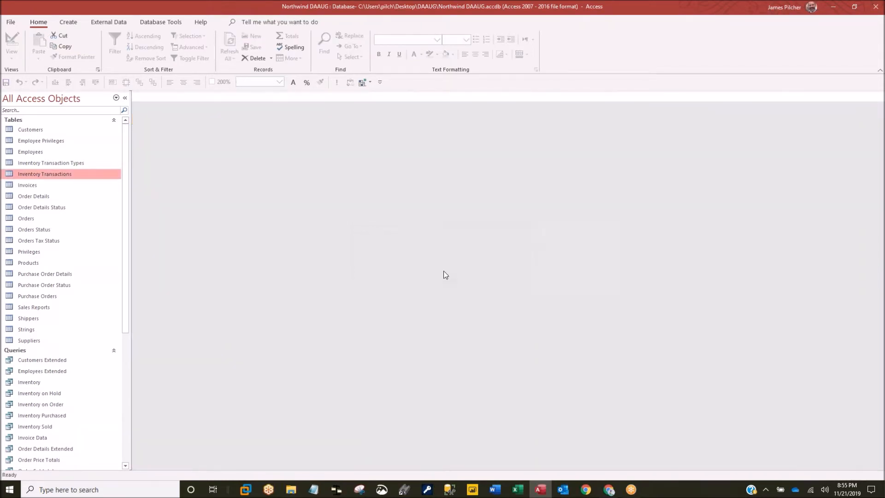
- Reopen Customers, Employee Privileges, Employees and Inventory Transaction Types
double_click(33, 129)
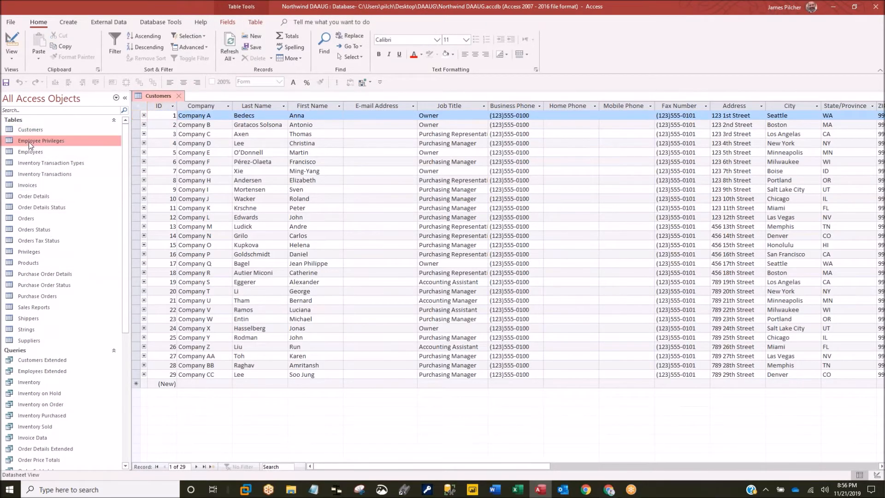
double_click(28, 143)
double_click(23, 152)
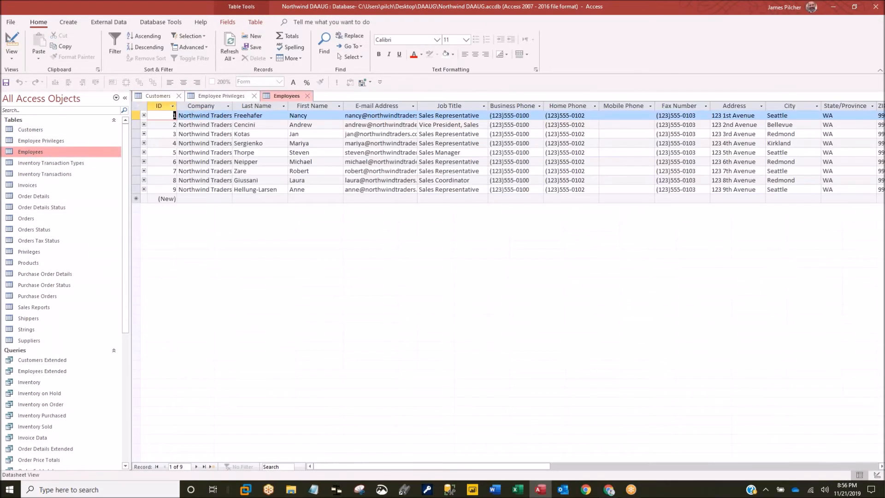
double_click(26, 162)
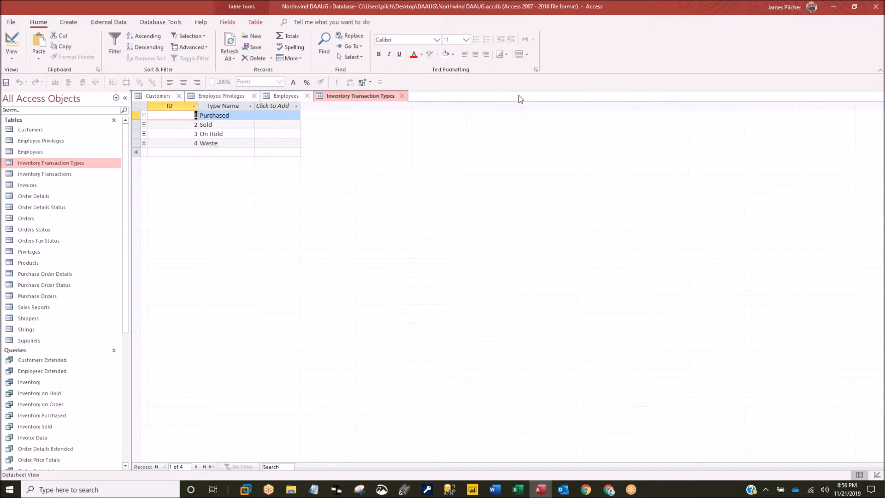
- Set alternate-row shading on Inventory Transaction Types and save its layout
left_click(527, 53)
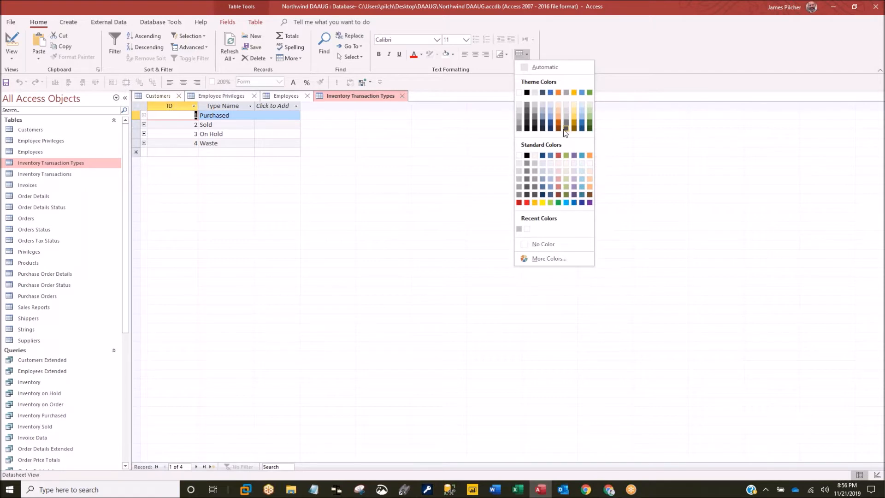
left_click(483, 134)
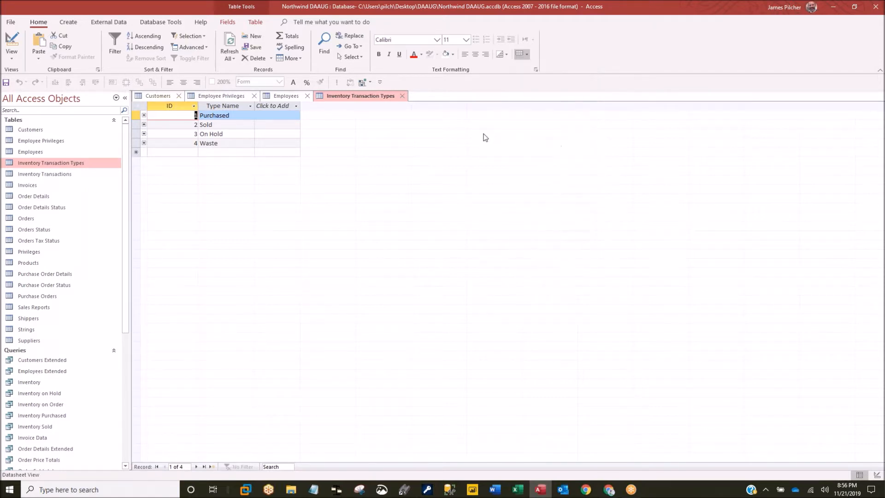
left_click(527, 54)
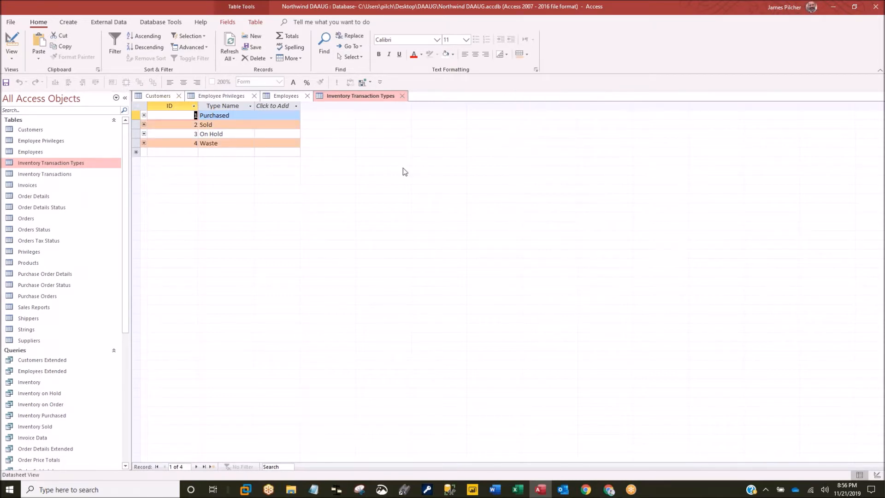
right_click(343, 95)
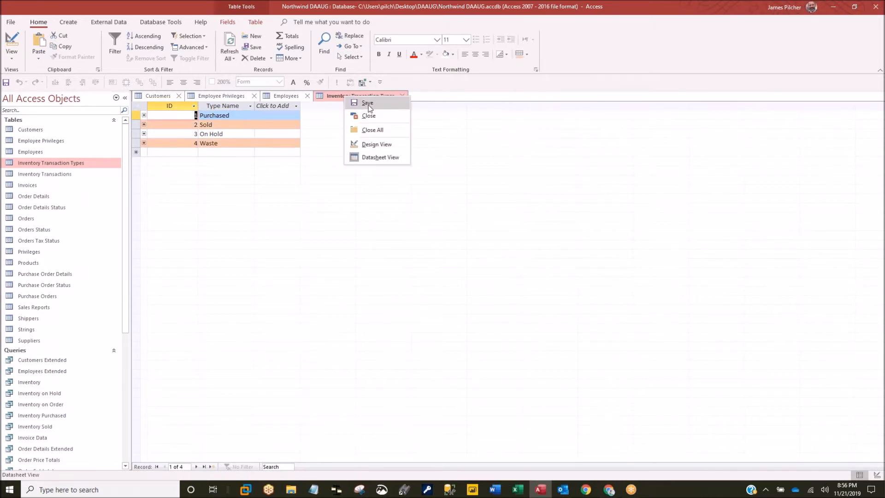
left_click(366, 103)
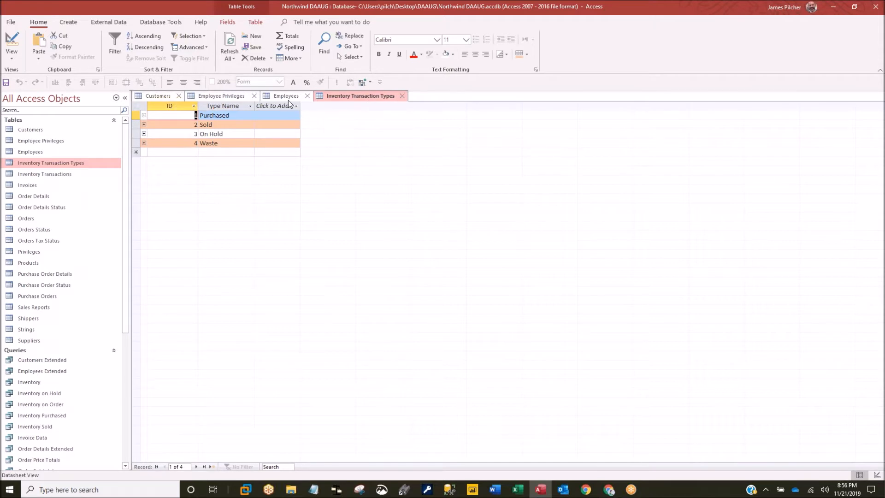
- Close the Employees, Employee Privileges, Customers and Inventory Transaction Types tabs
left_click(307, 96)
left_click(253, 96)
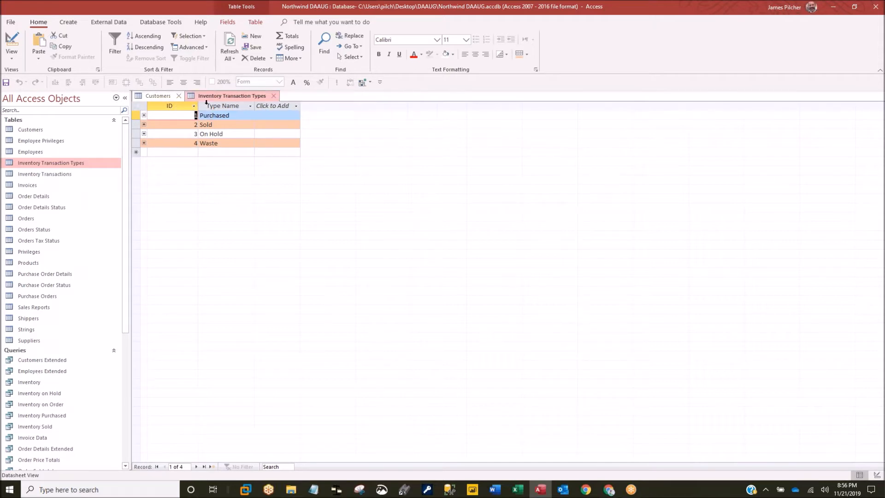
left_click(178, 97)
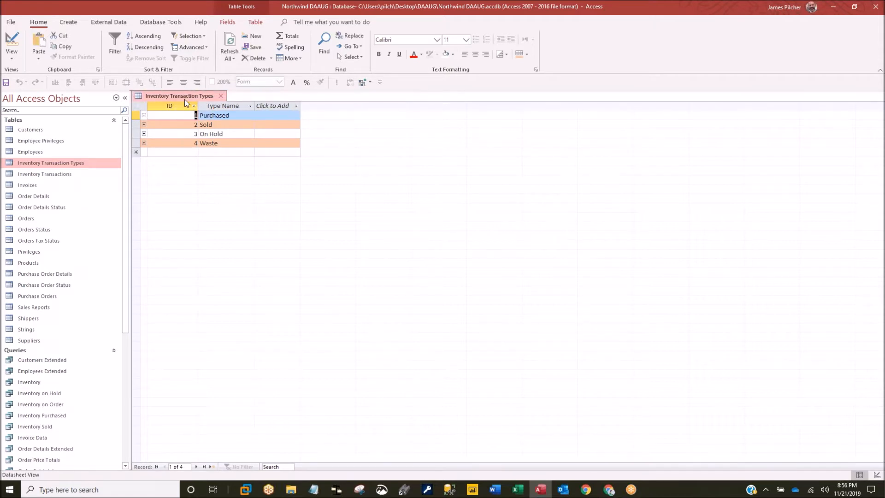
left_click(224, 97)
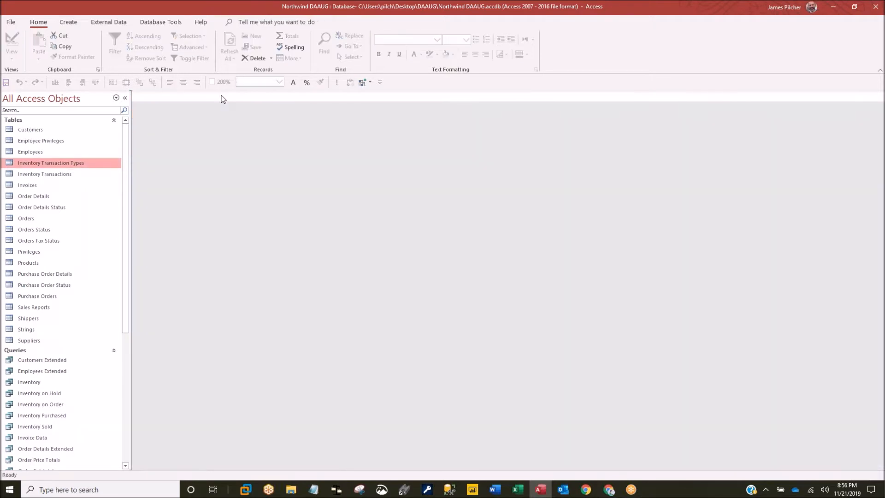
- Open the Inventory Transaction Types and Invoices tables from the Navigation Pane
double_click(64, 164)
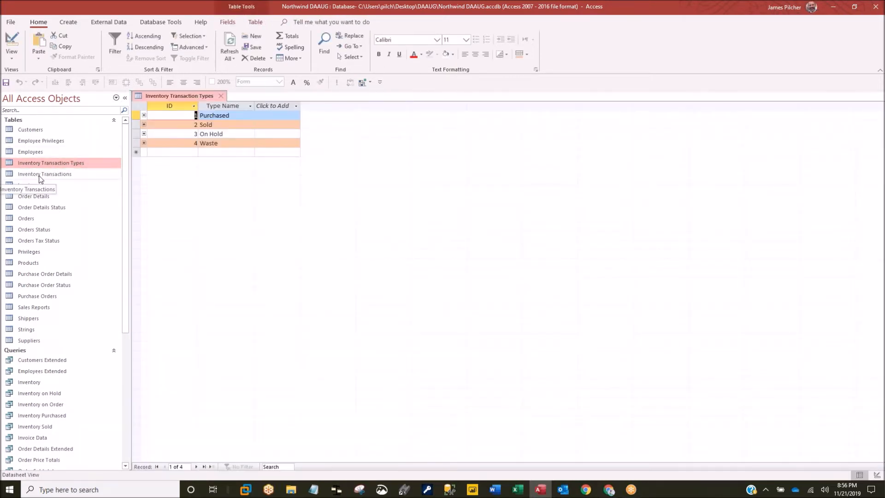
double_click(35, 185)
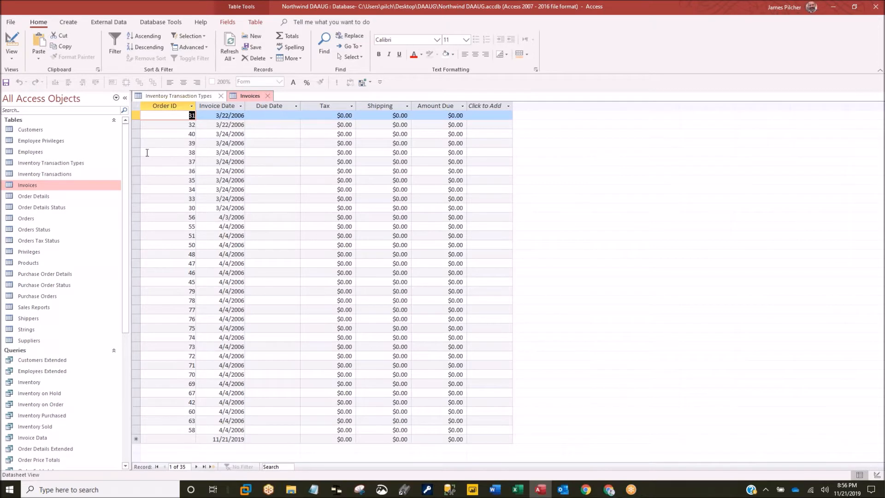
left_click(61, 163)
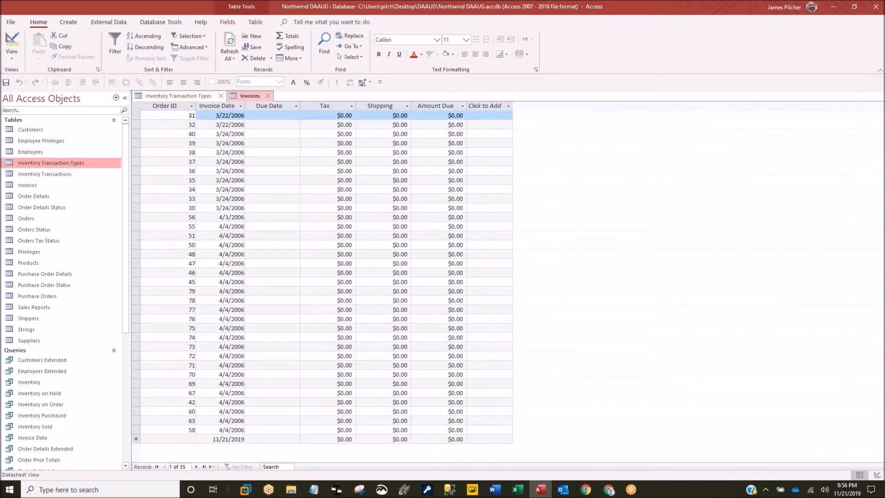
- Check the Alternate Row Color choices, then close the Invoices table
left_click(525, 54)
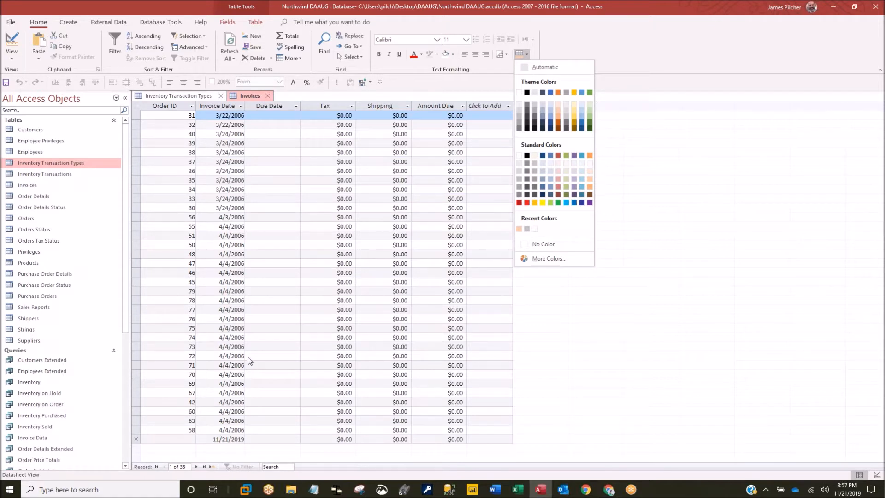
left_click(268, 96)
left_click(267, 97)
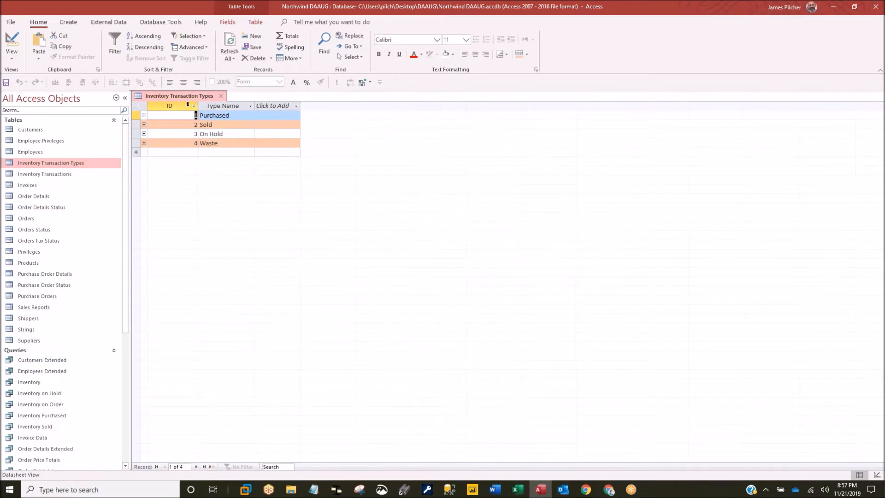
- Remove the Text Formatting group from the Home ribbon tab in Access Options, then return to the File Info page
left_click(10, 23)
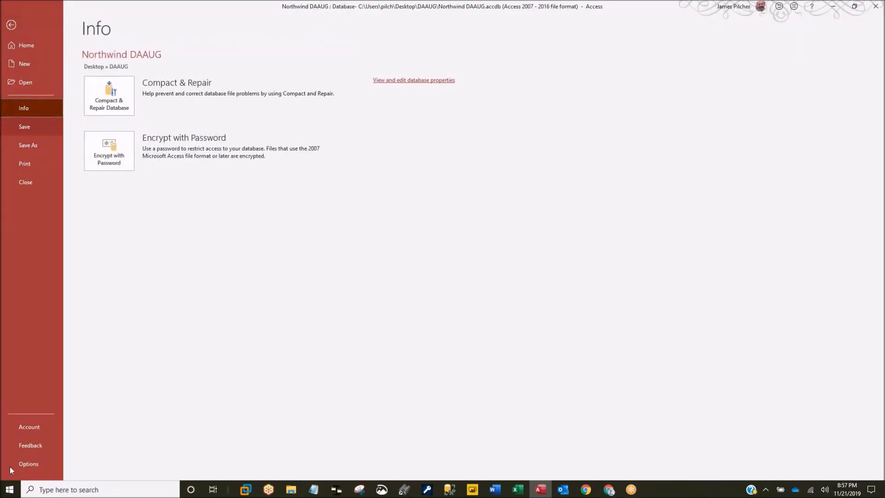
left_click(28, 463)
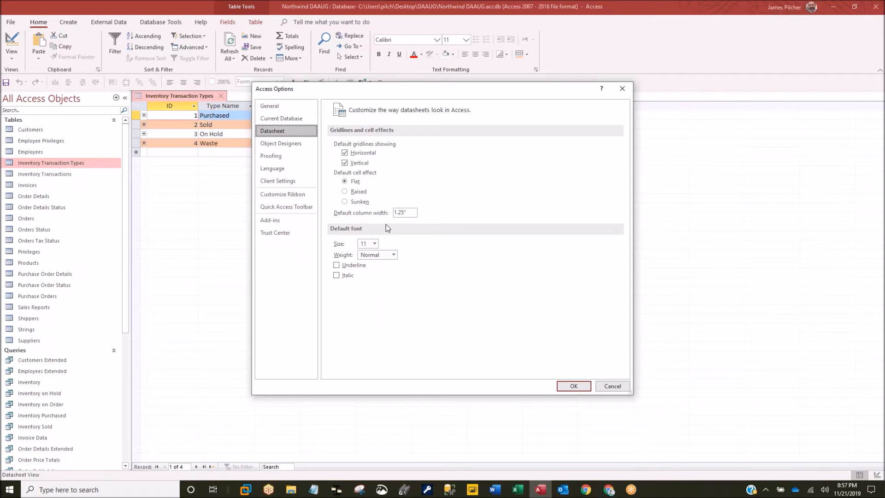
left_click(283, 194)
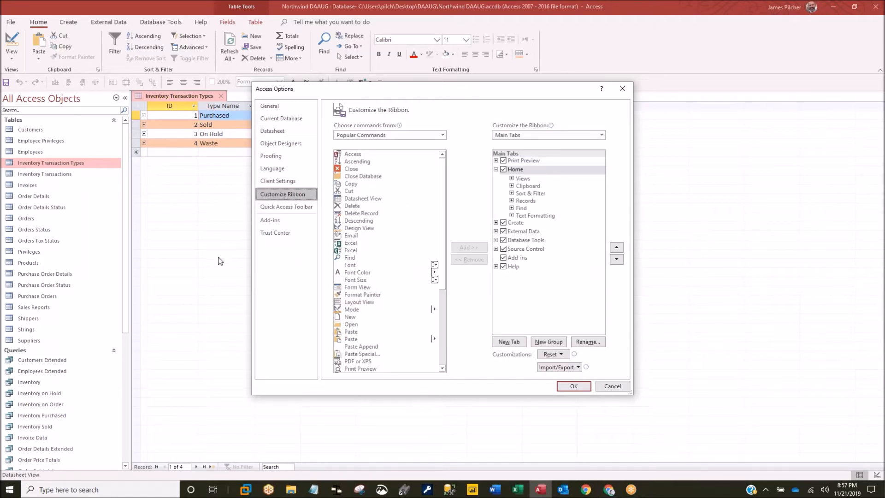
left_click_drag(415, 90, 411, 112)
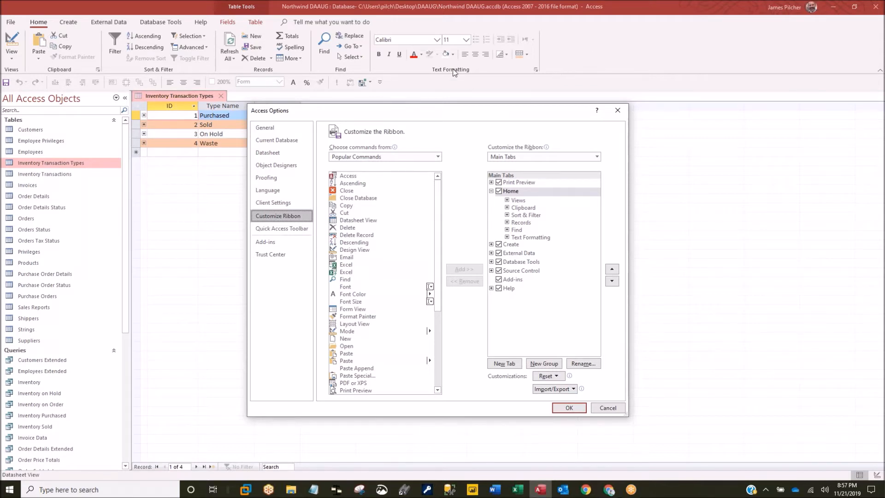
left_click(522, 238)
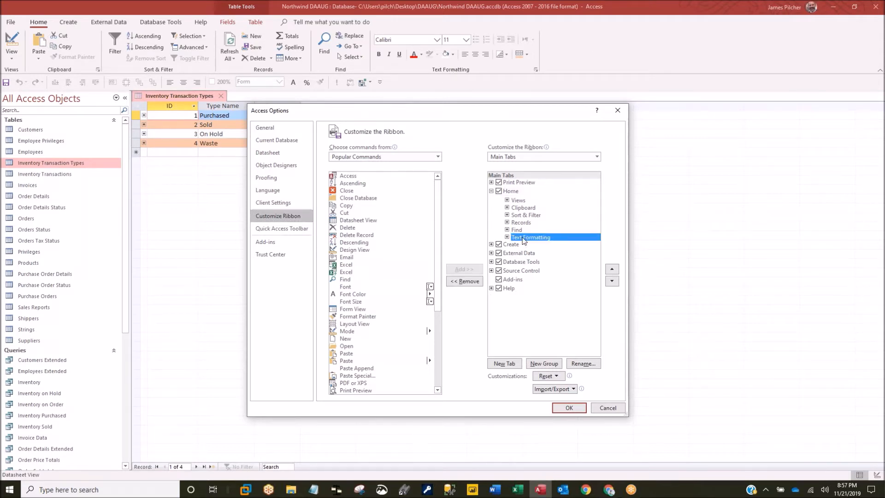
left_click(469, 282)
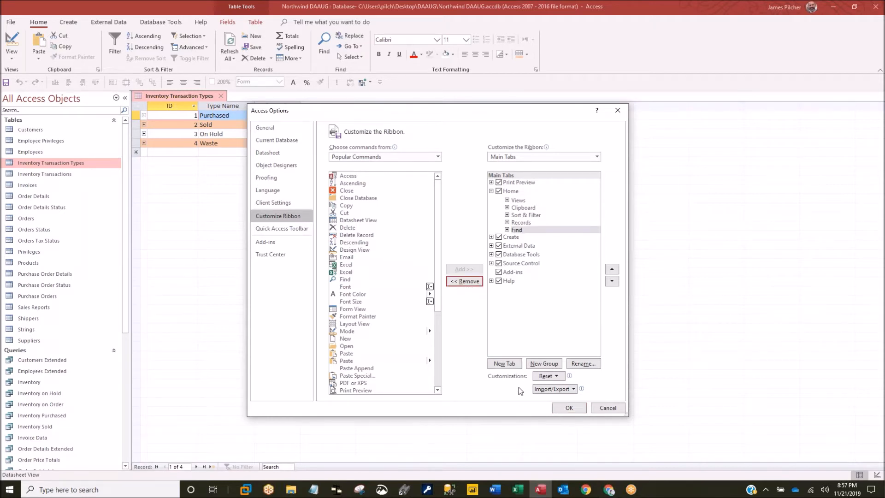
left_click(568, 408)
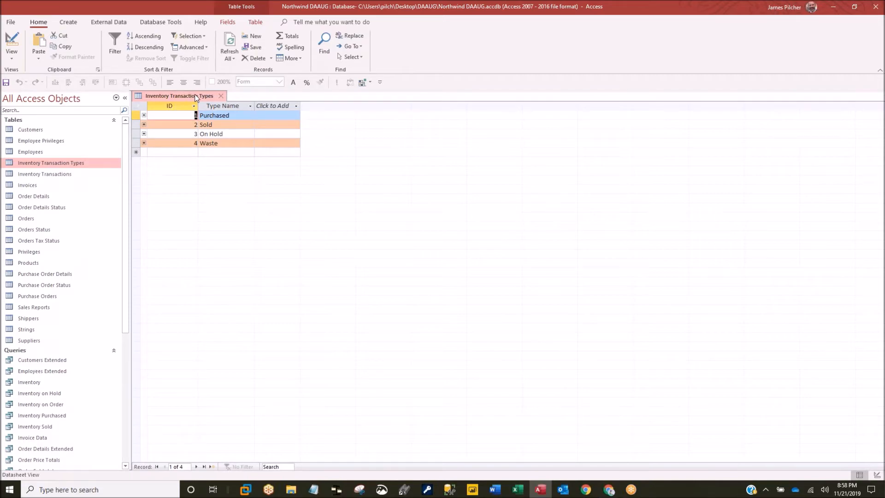
left_click(10, 23)
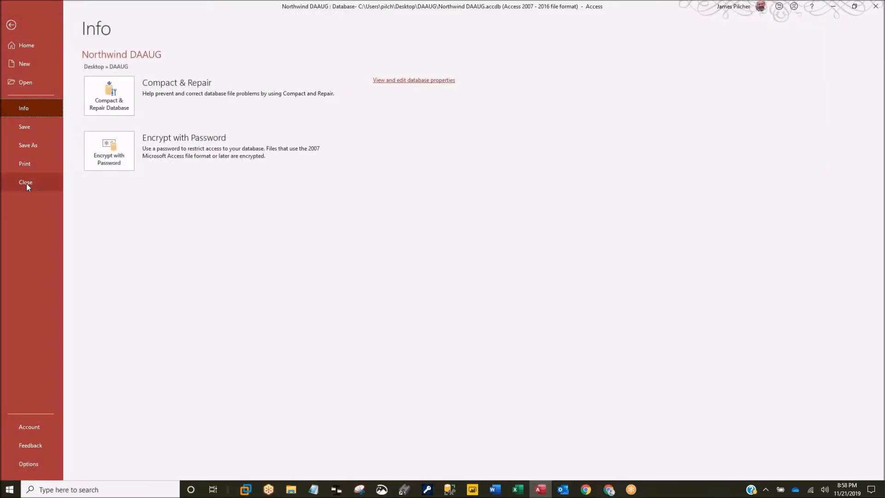
- Export all ribbon customizations as Access Customizations.exportedUI into the Desktop DAAUG folder
left_click(29, 463)
left_click(282, 194)
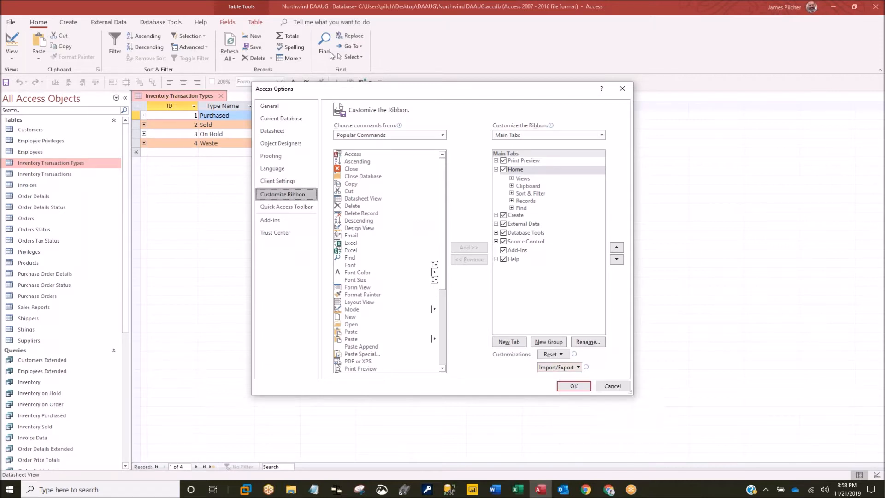
left_click(554, 368)
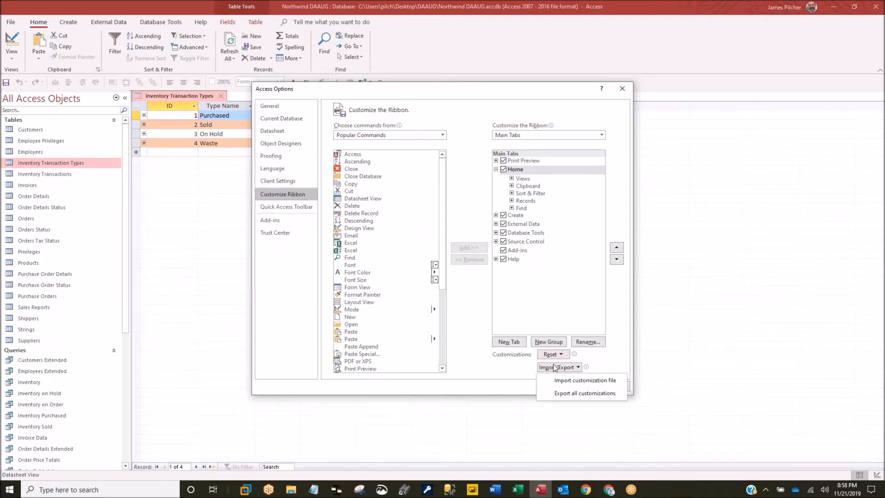
left_click(583, 394)
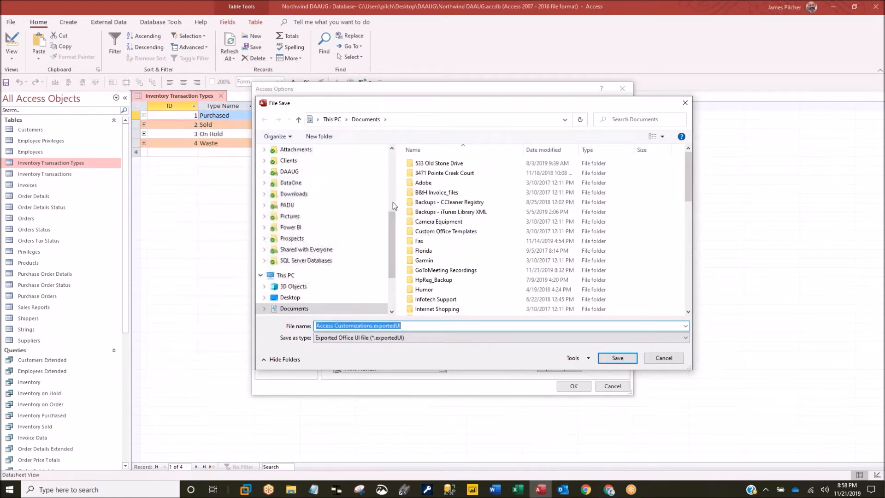
left_click_drag(390, 220, 391, 133)
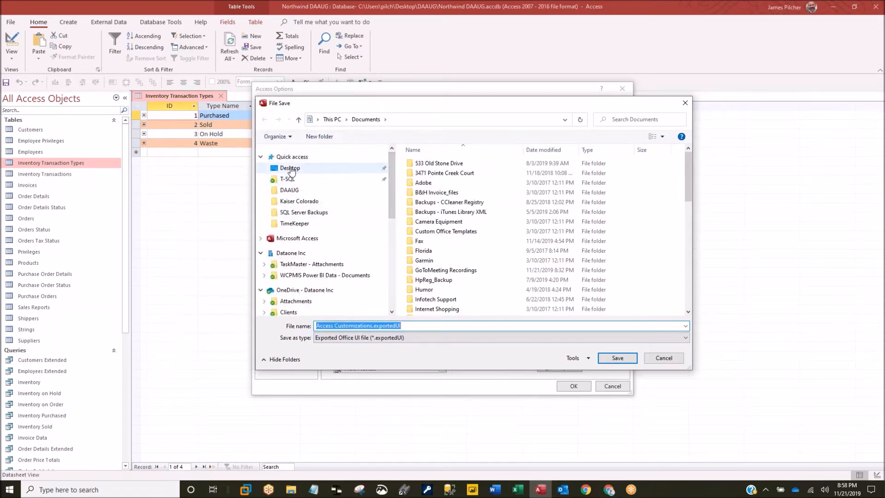
left_click(314, 169)
double_click(420, 164)
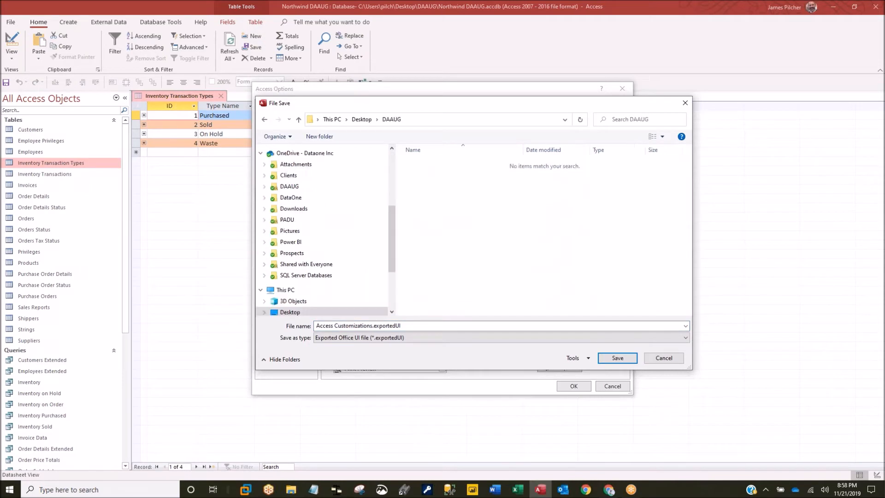
left_click(604, 358)
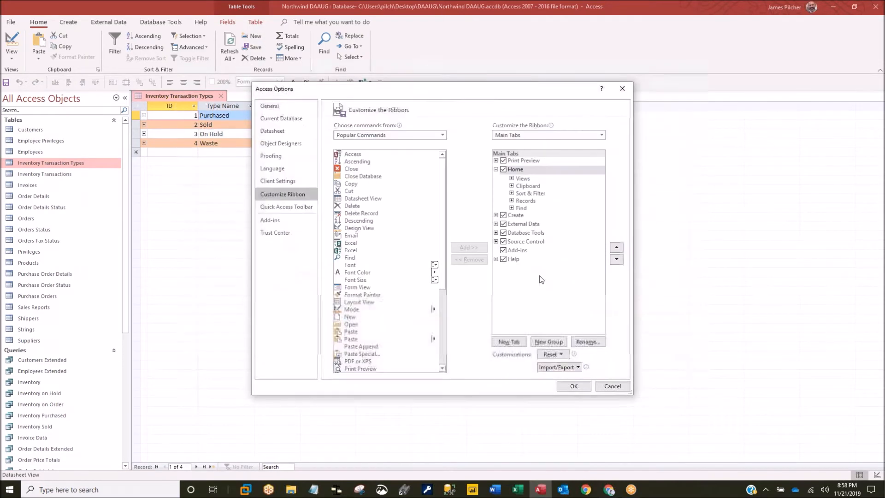
- Reset only the Home ribbon tab to its defaults, restoring Text Formatting, and close Options
left_click(554, 367)
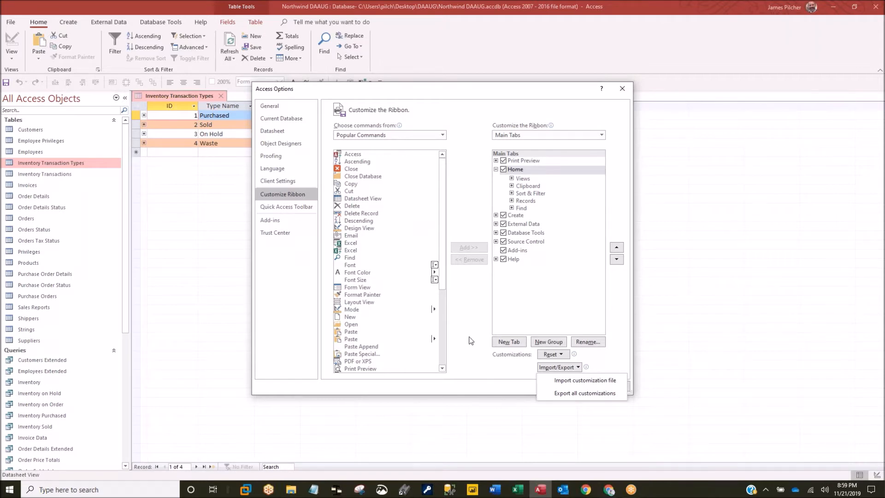
left_click(473, 323)
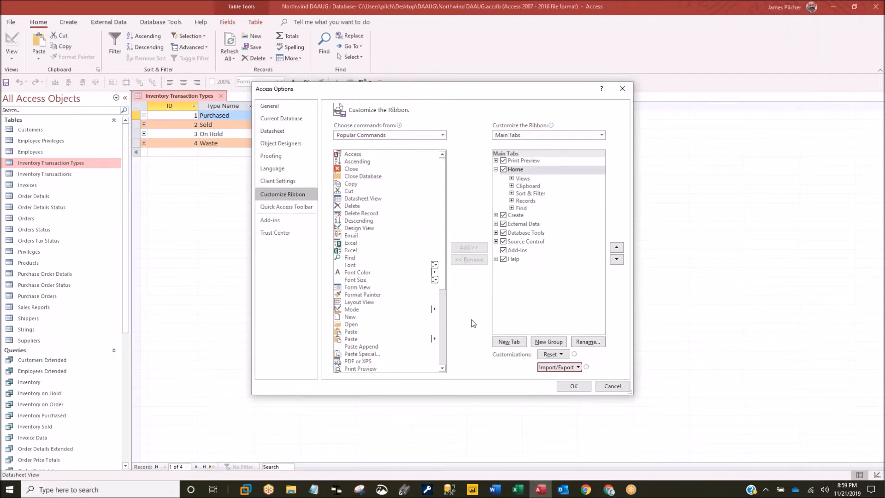
left_click(550, 354)
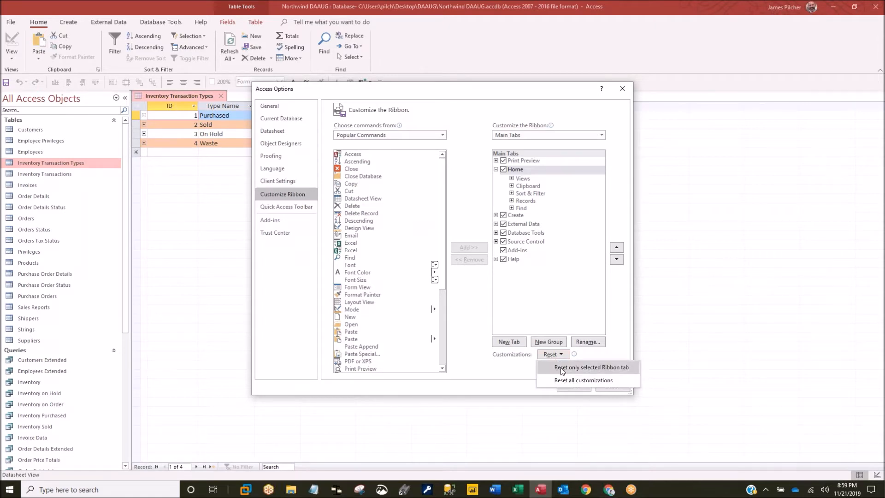
left_click(561, 367)
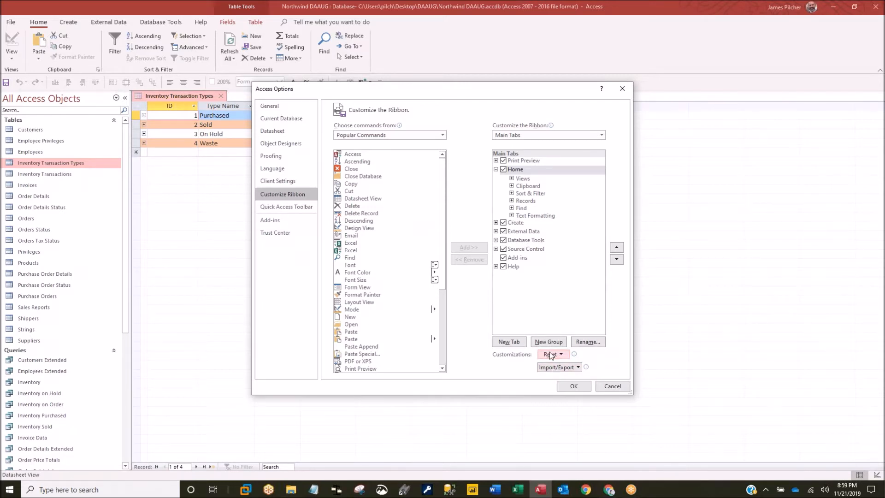
left_click(571, 386)
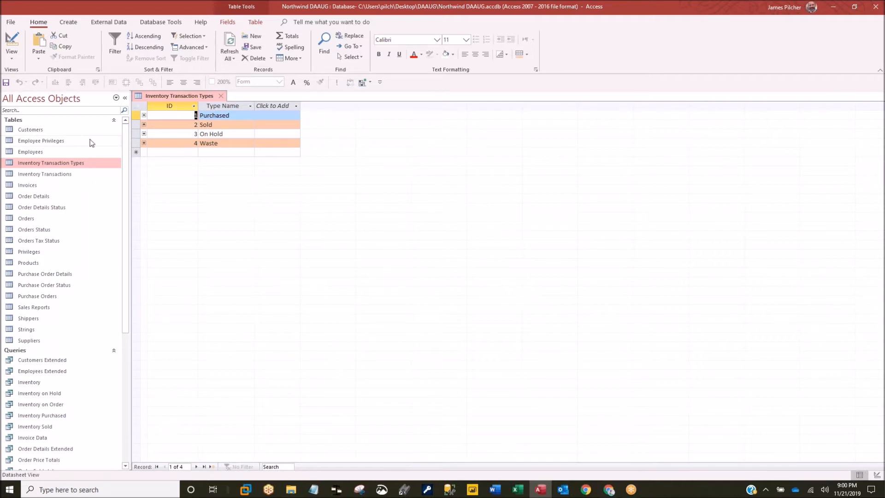
- Open the Employees, Inventory Transactions and Order Details tables, then move Order Details to the front
double_click(31, 153)
double_click(32, 176)
double_click(31, 199)
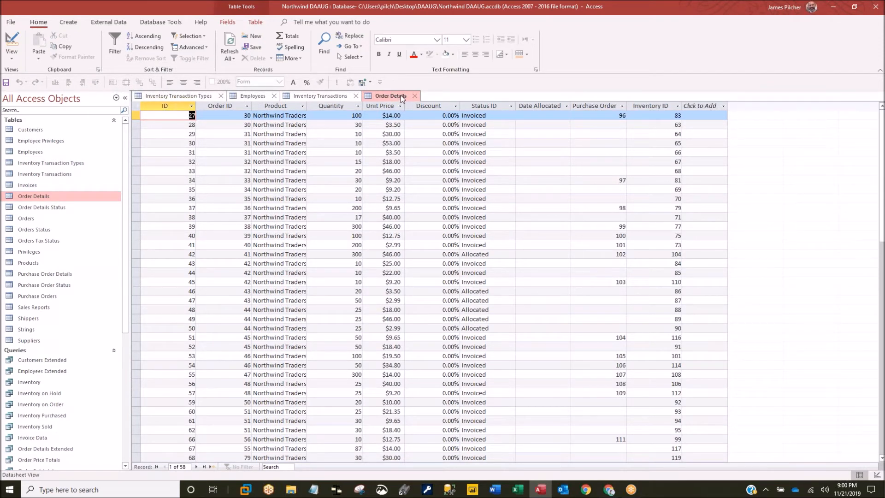
left_click_drag(400, 94, 310, 97)
left_click_drag(249, 95, 450, 102)
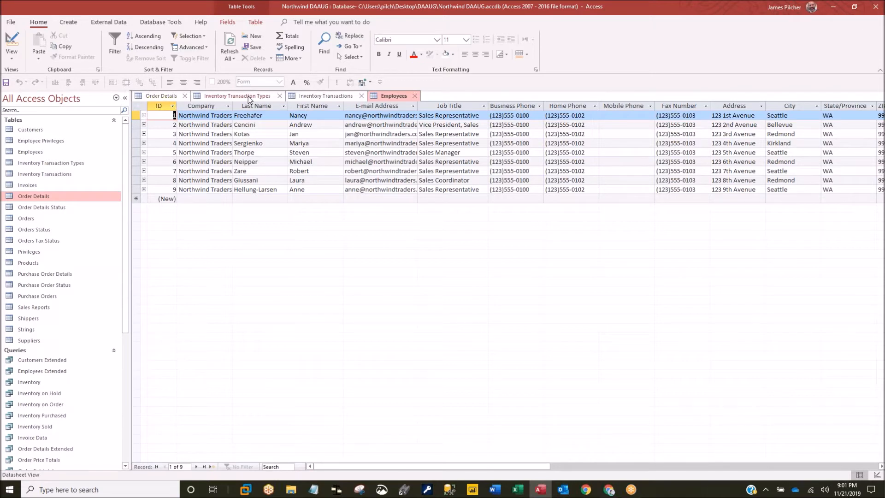
- Move the Order Details tab back to the end and slightly widen the Employees Company column
left_click_drag(170, 96, 453, 100)
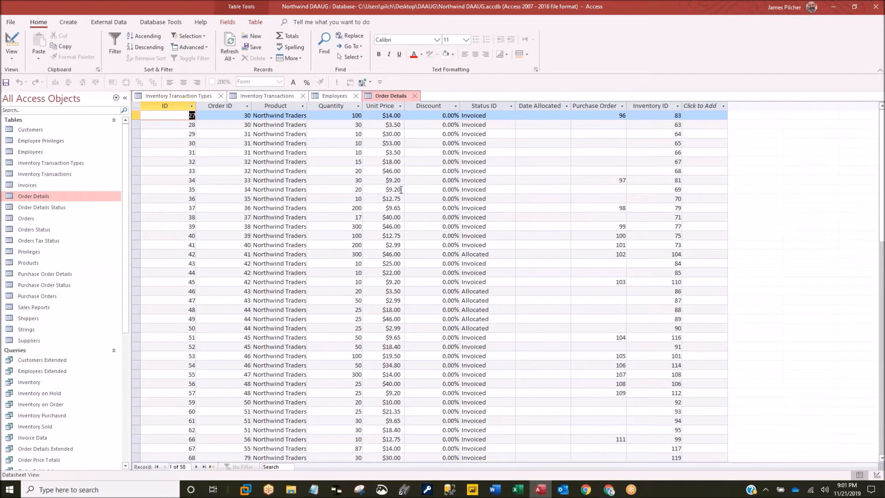
left_click(332, 96)
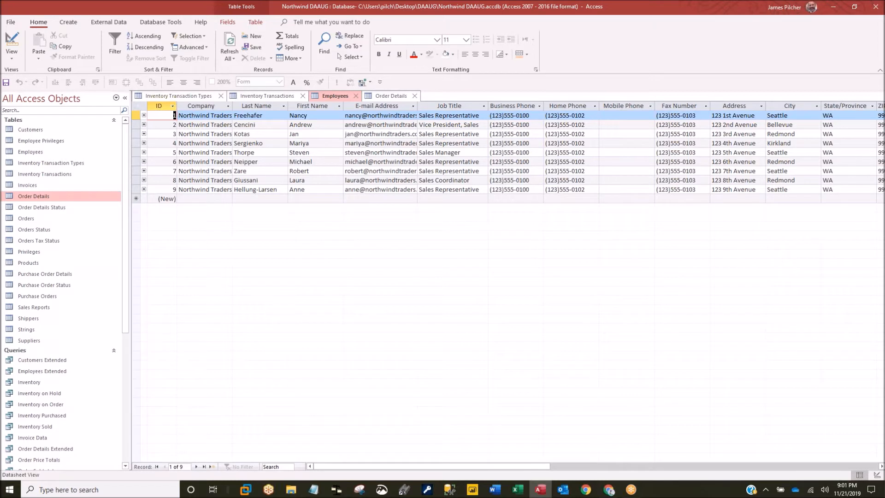
left_click_drag(232, 108, 234, 107)
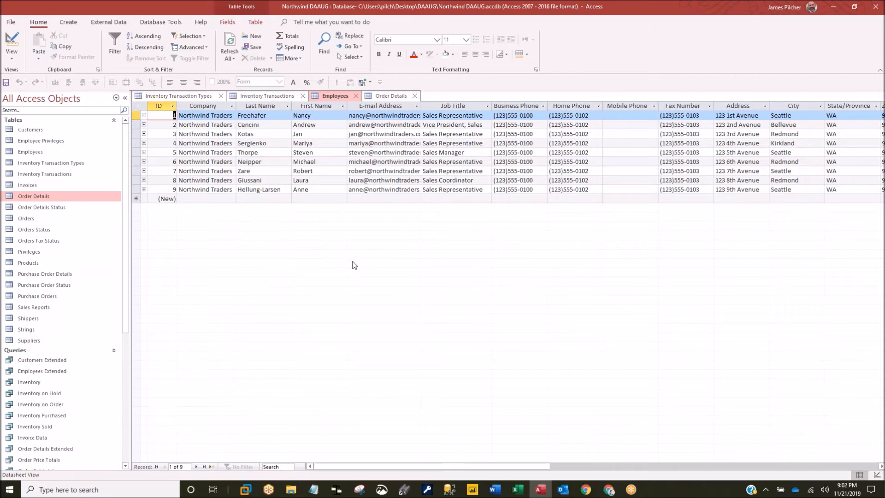
- Close all open tables without saving the Employees layout changes
right_click(403, 96)
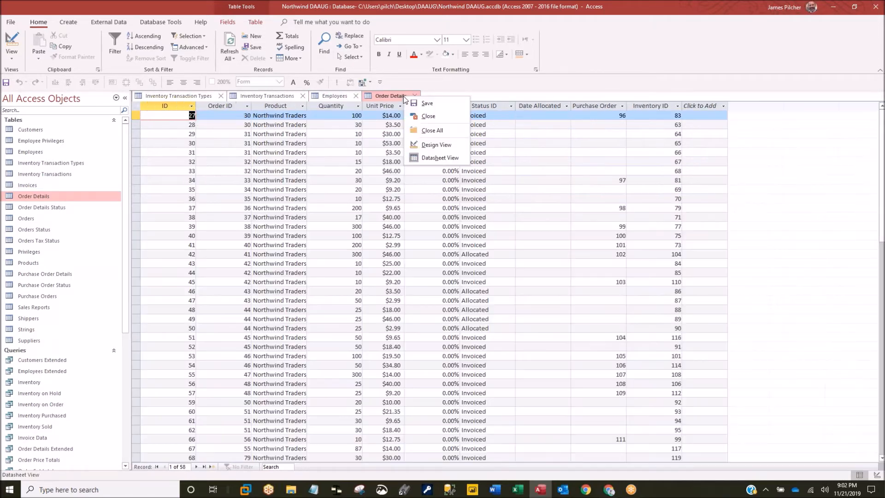
left_click(428, 131)
left_click(445, 271)
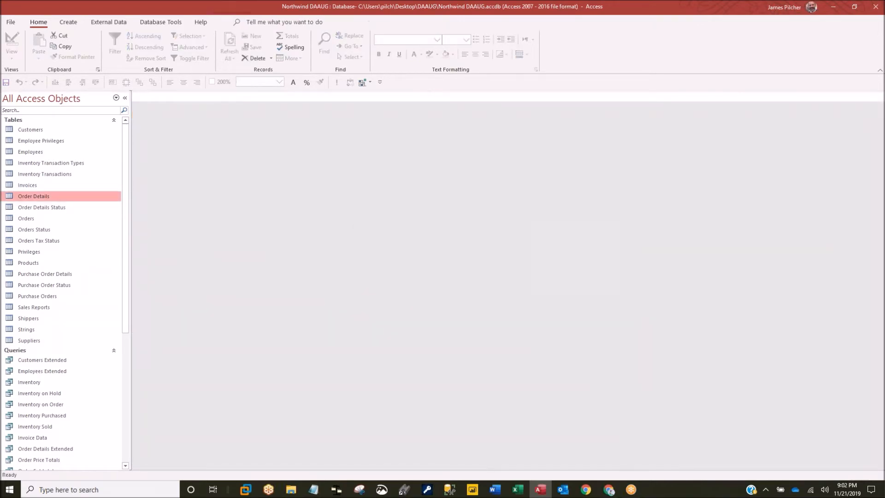
left_click(12, 22)
left_click(12, 24)
- Open the Customers and Employee Privileges tables, then close Customers
double_click(31, 131)
double_click(32, 139)
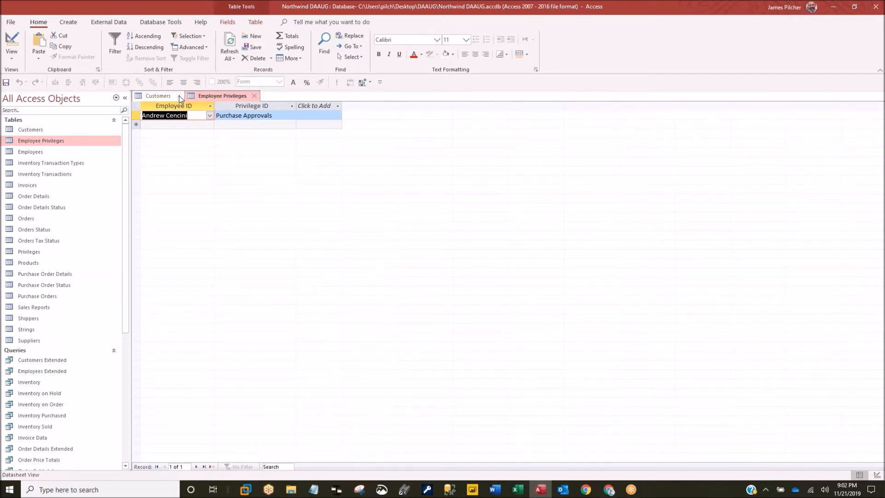
left_click(179, 96)
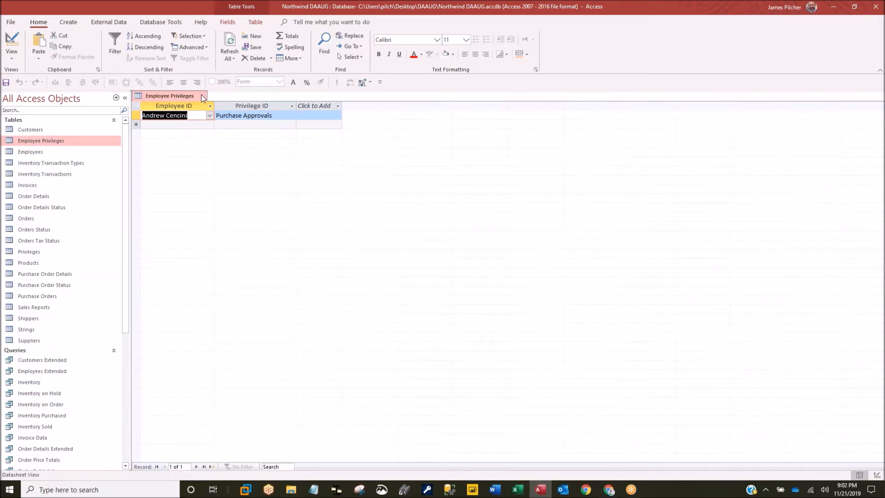
left_click(201, 97)
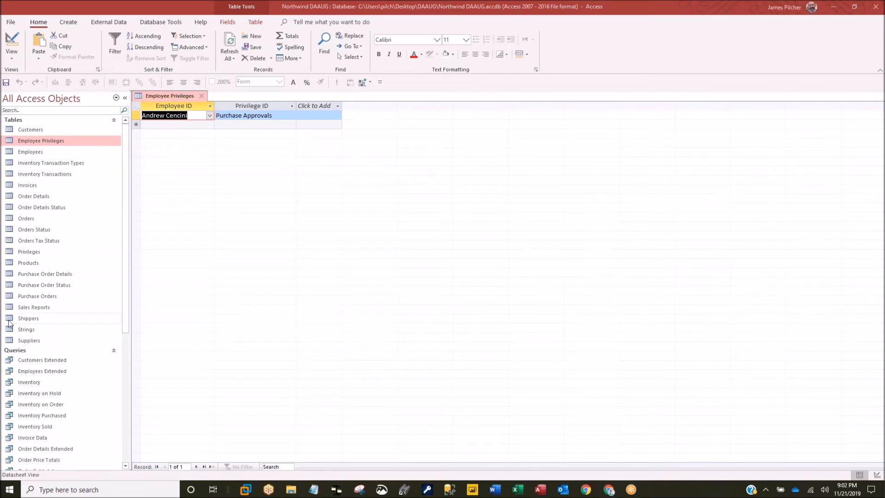
- Open the Products and Orders Tax Status tables, then close Products
double_click(33, 263)
double_click(37, 241)
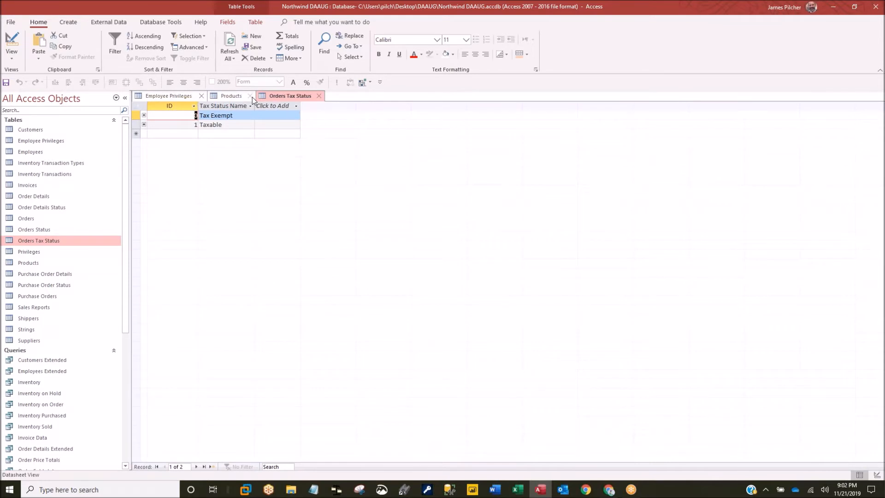
left_click(250, 96)
right_click(250, 97)
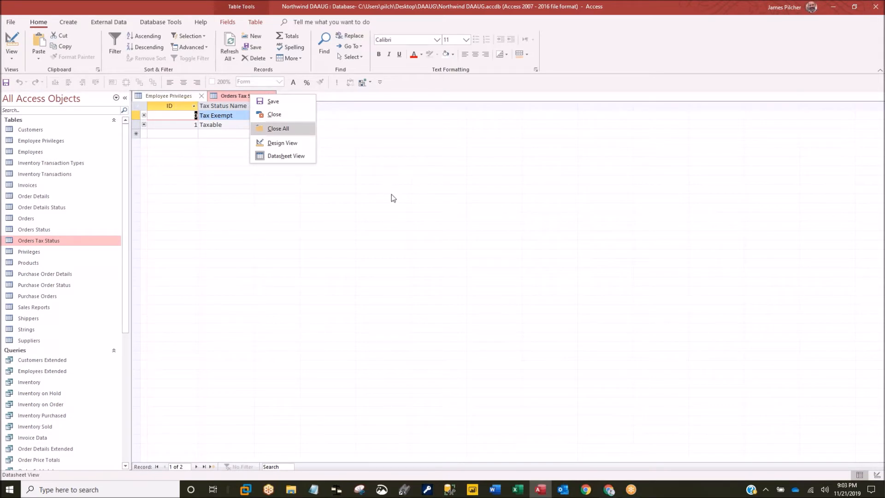
left_click(391, 198)
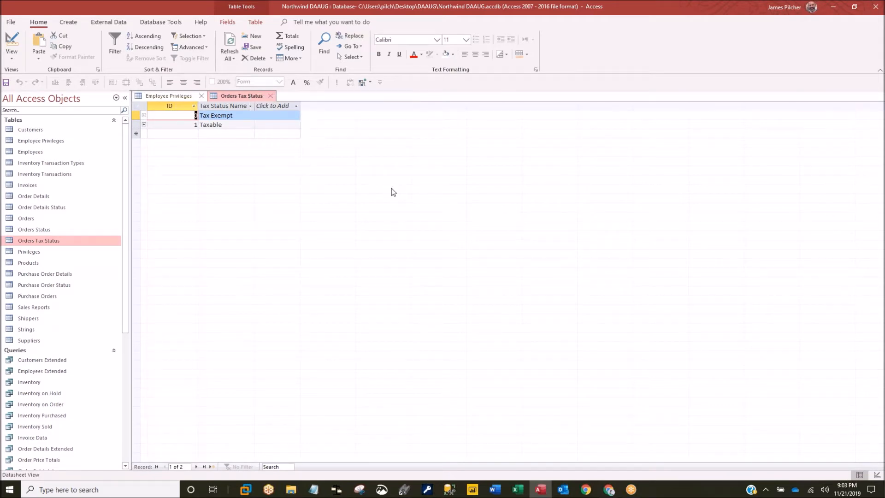
left_click(11, 23)
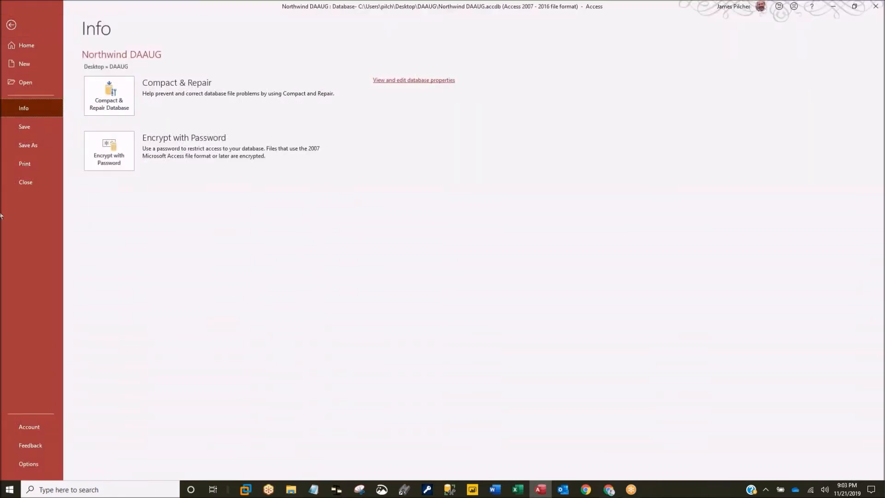
left_click(29, 464)
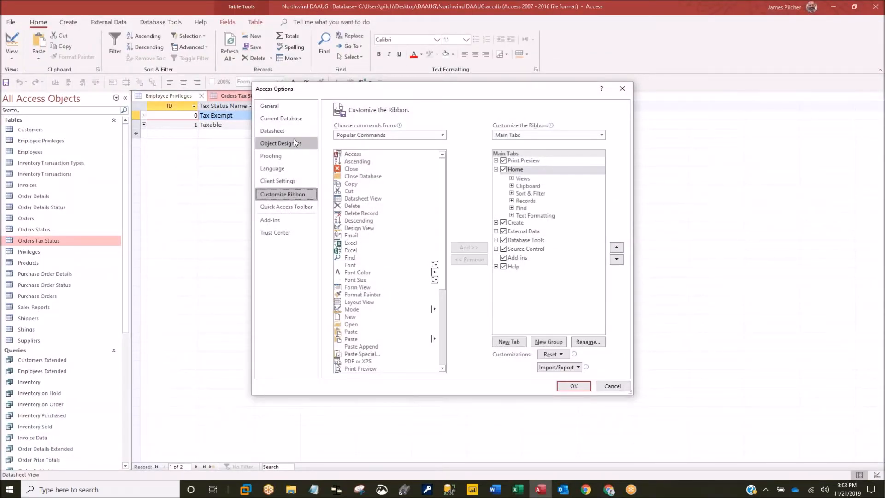
left_click(280, 234)
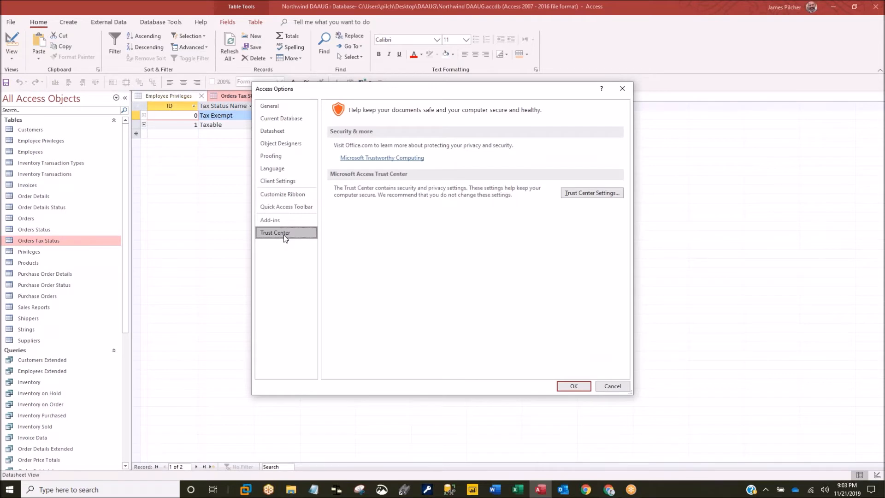
left_click(590, 193)
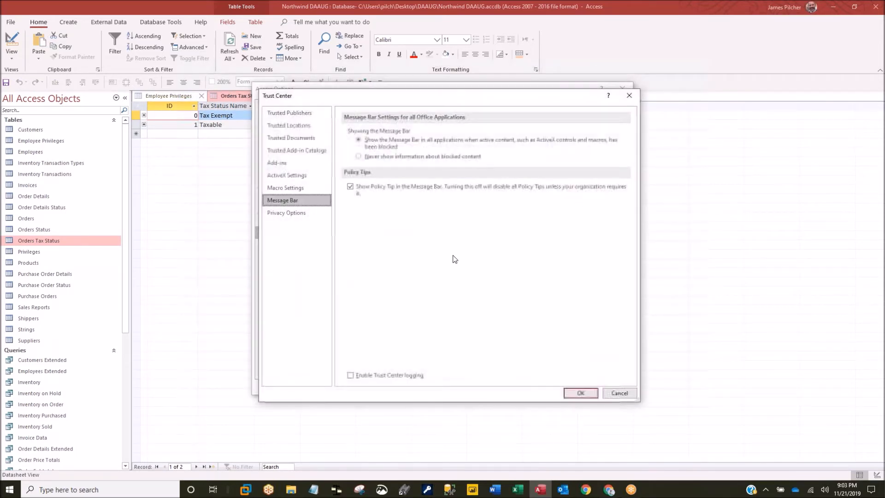
left_click(280, 186)
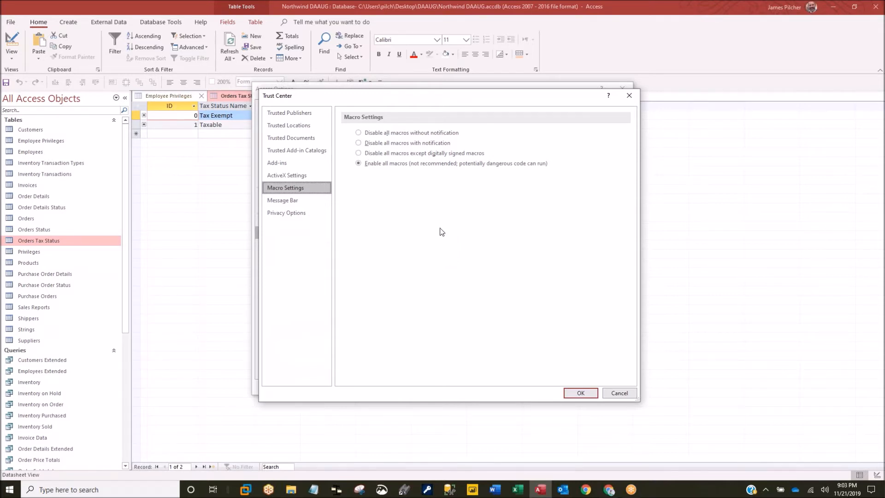
left_click(359, 143)
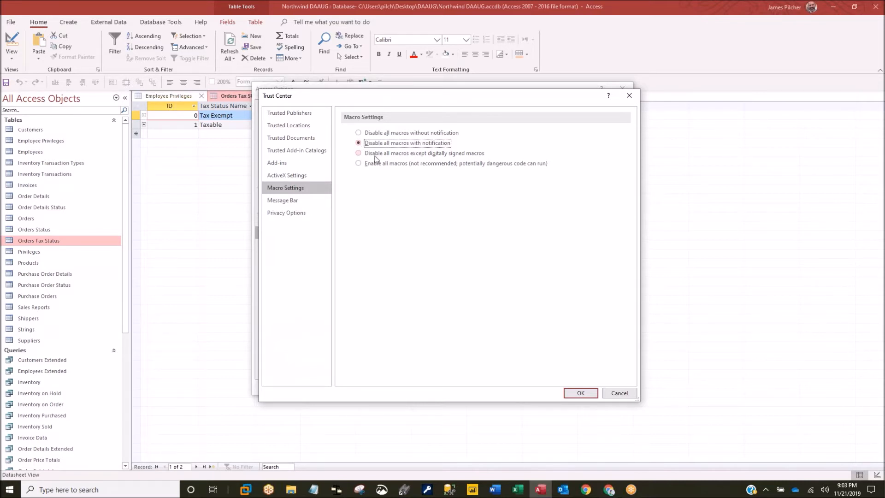
left_click(363, 166)
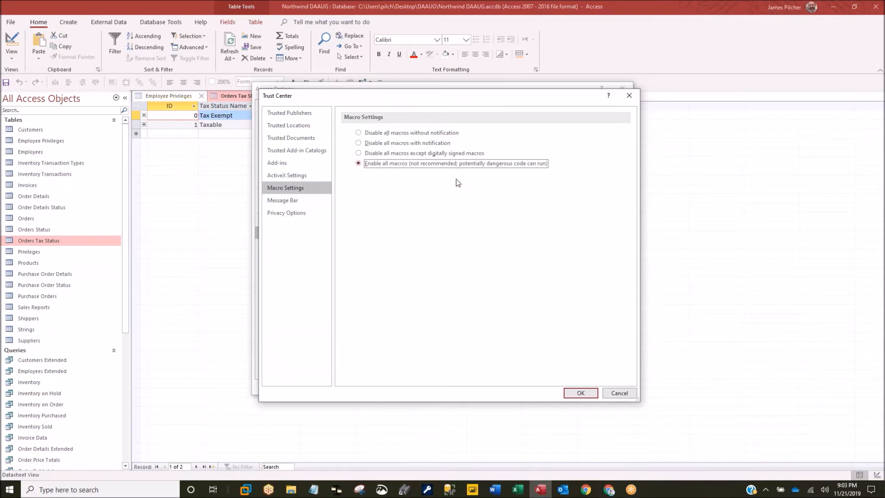
left_click(581, 393)
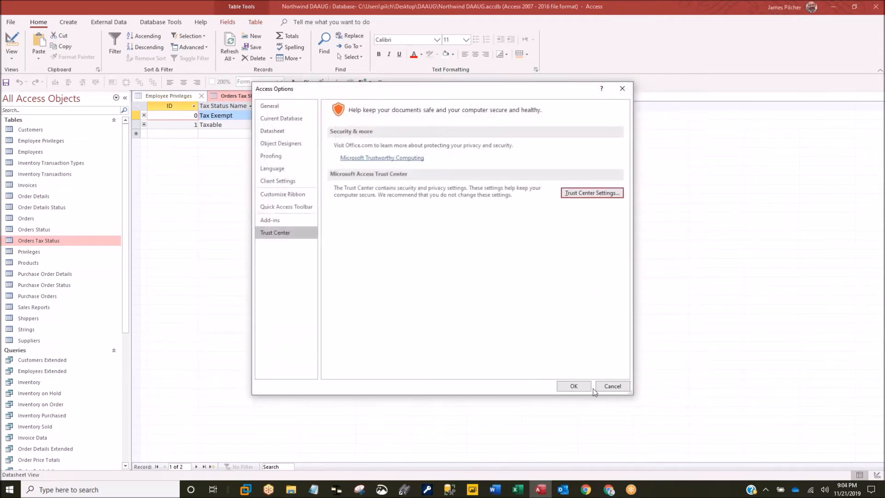
left_click(574, 386)
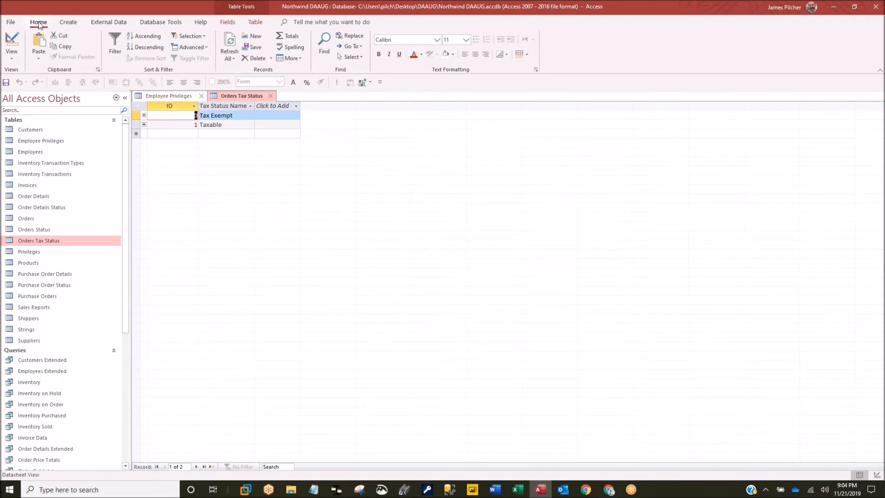
- Close Orders Tax Status and Employee Privileges, and open the Purchase Order Details table
left_click(272, 96)
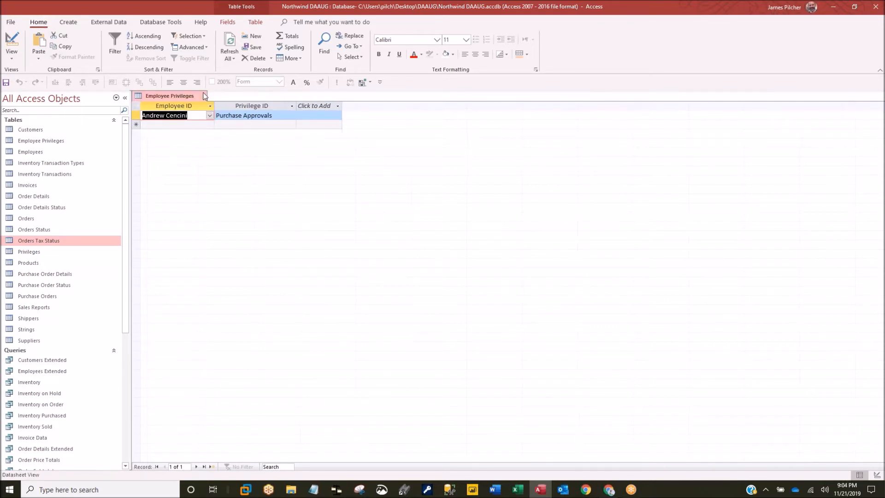
left_click(203, 97)
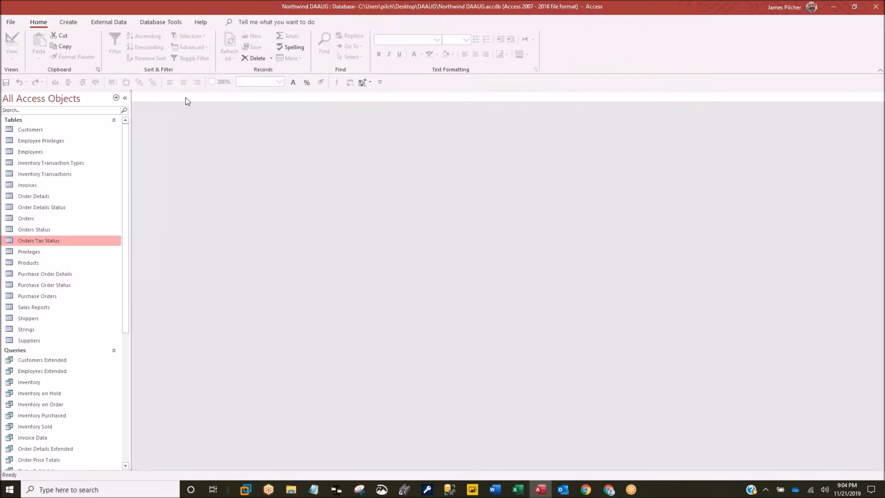
left_click(49, 275)
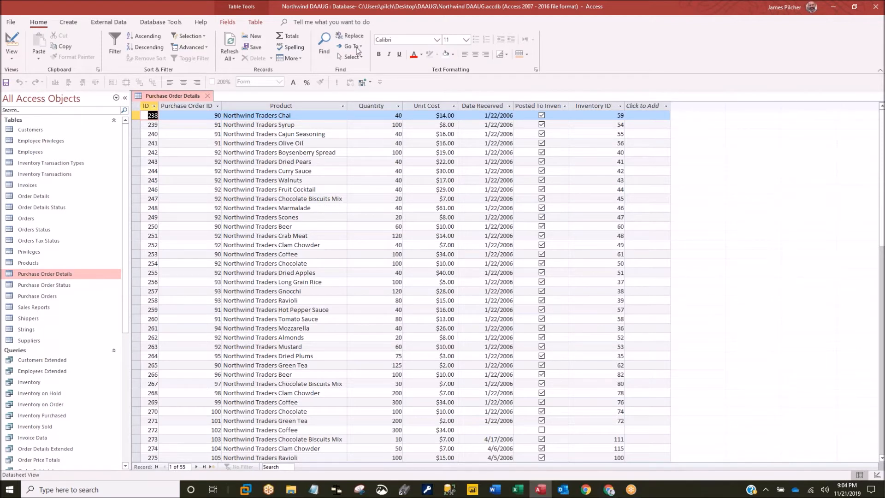
- Add a Total row below the records and widen the ID column
left_click(290, 35)
scroll(355, 312, "down", 6)
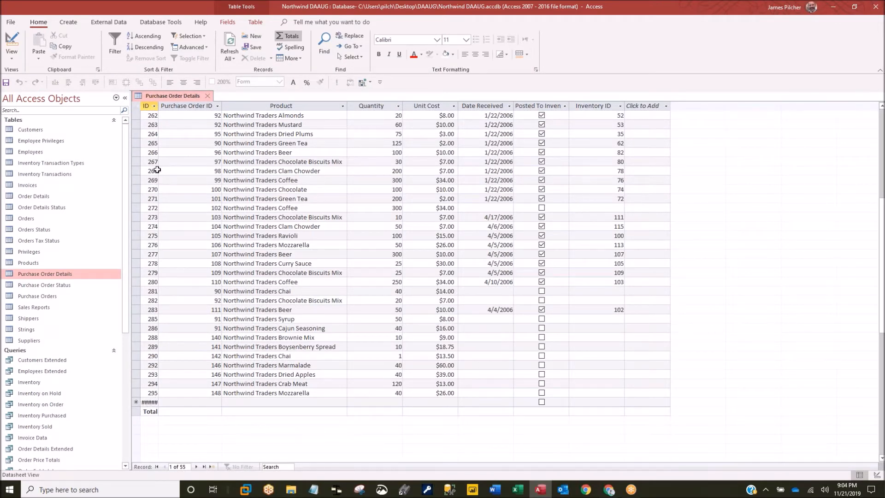
left_click_drag(158, 106, 194, 102)
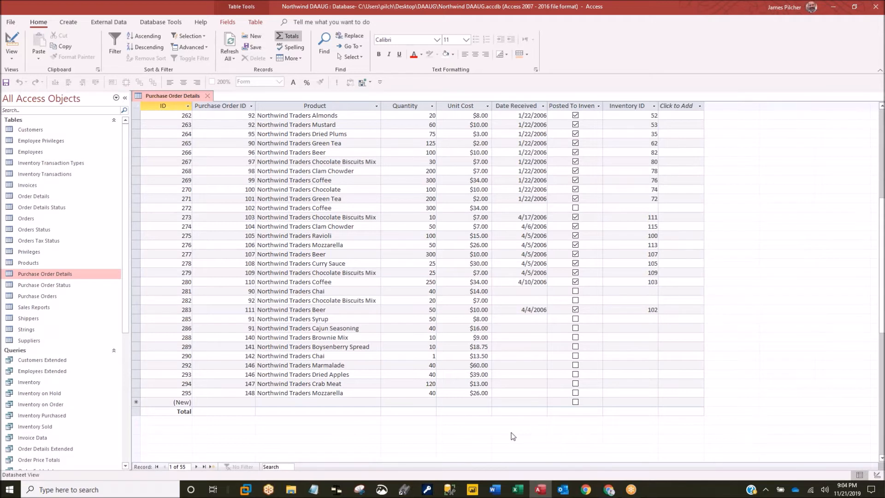
- Count Quantity in the Total row and filter Product to Almonds, Beer and Boysenberry Spread
left_click(385, 413)
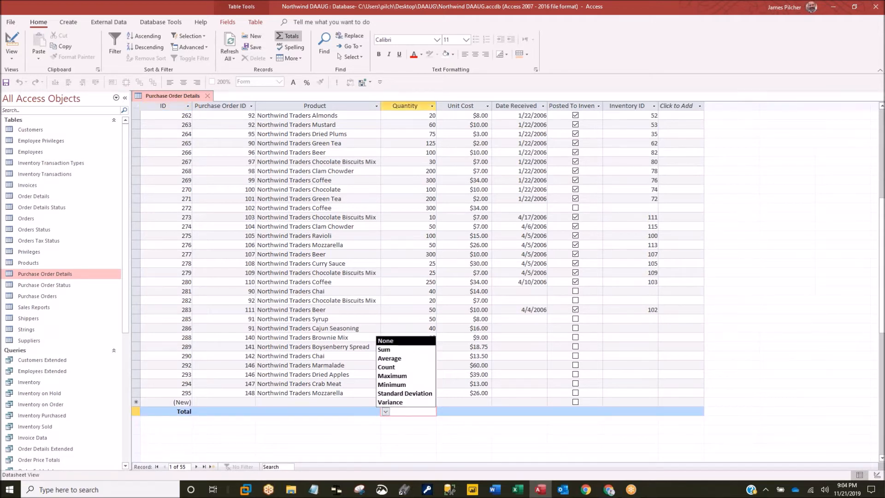
left_click(386, 367)
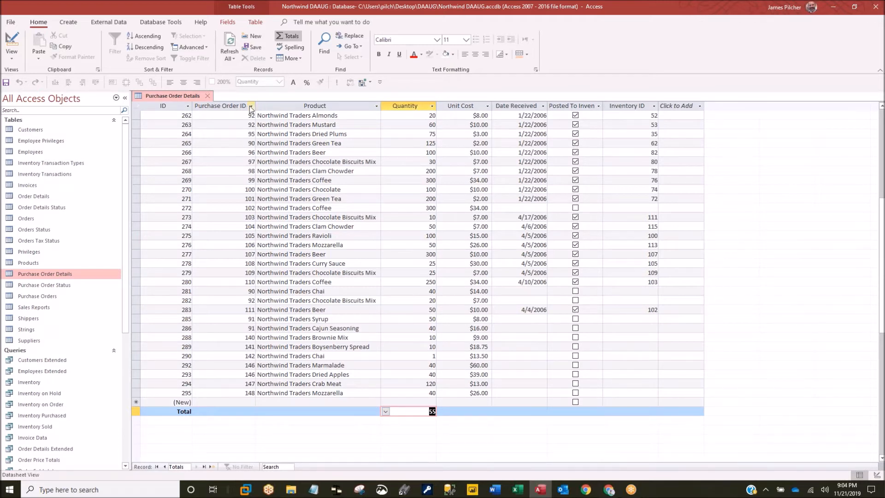
left_click(376, 106)
left_click(393, 171)
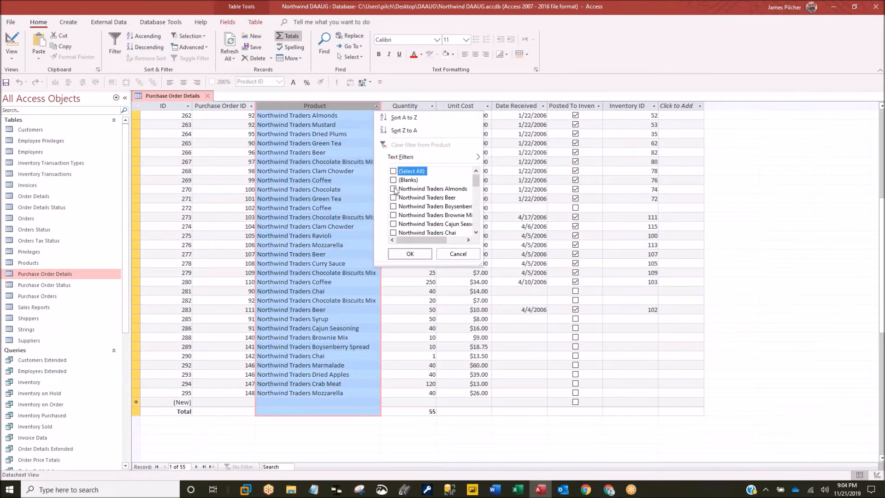
left_click(393, 197)
left_click(393, 206)
left_click(407, 253)
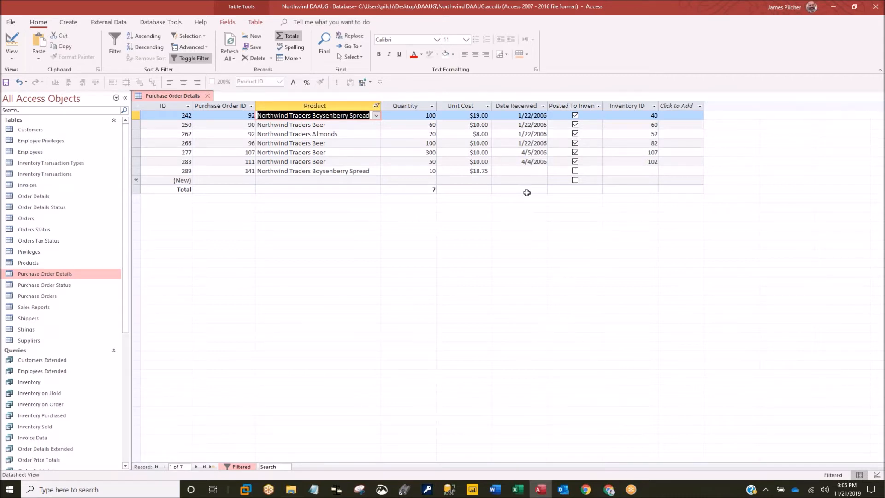
- Switch Purchase Order Details to Design view from its tab's menu
right_click(192, 100)
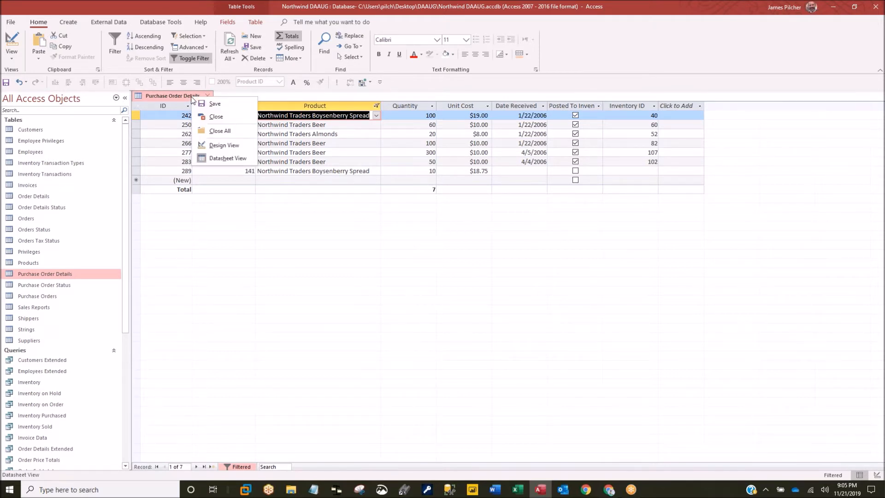
left_click(221, 145)
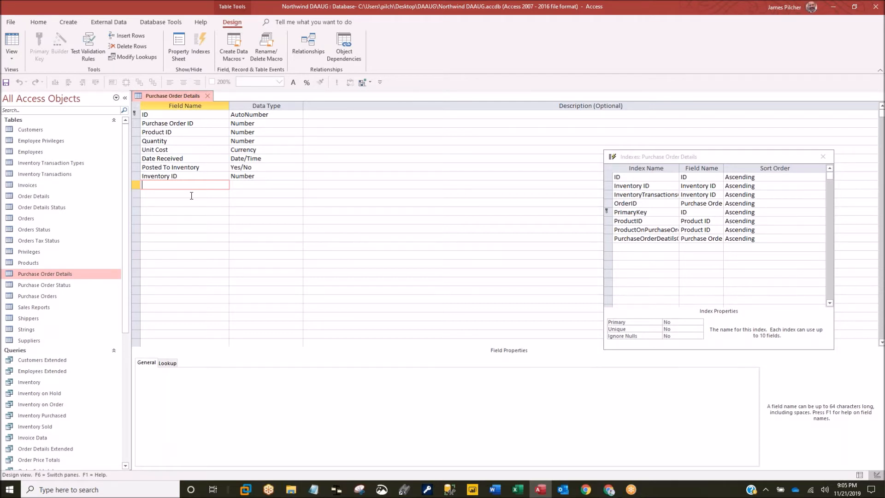
- Add a new field named cExtendedPrice with the Calculated data type
type("cExtendedPrice")
left_click(248, 185)
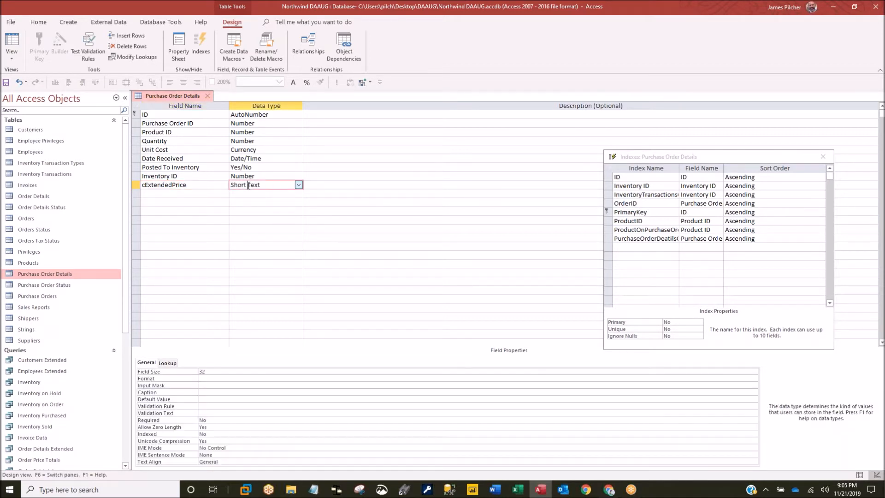
left_click_drag(280, 186, 197, 175)
type("calculated")
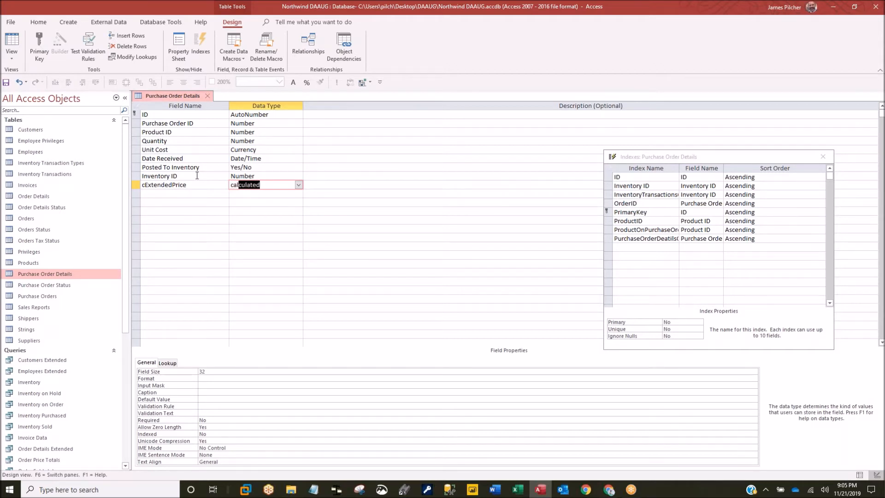
key("Return")
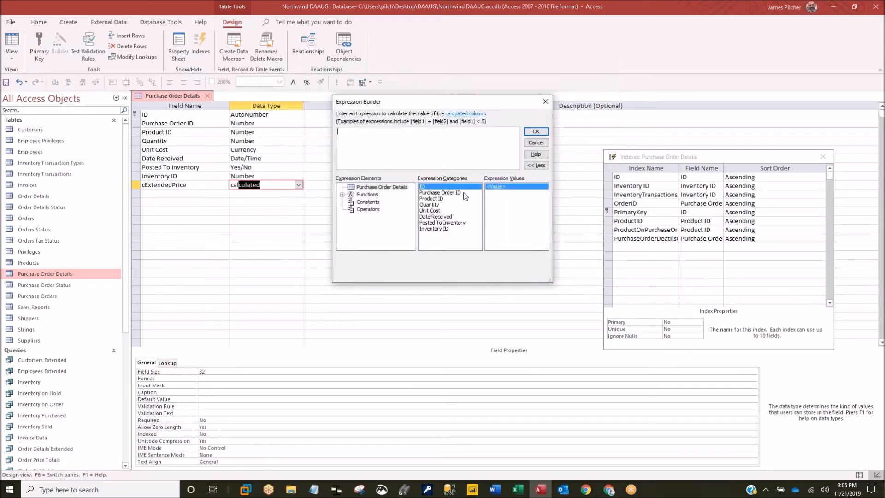
- Build the expression [Quantity]*[Unit Cost] in the Expression Builder, fixing the first syntax error
double_click(429, 205)
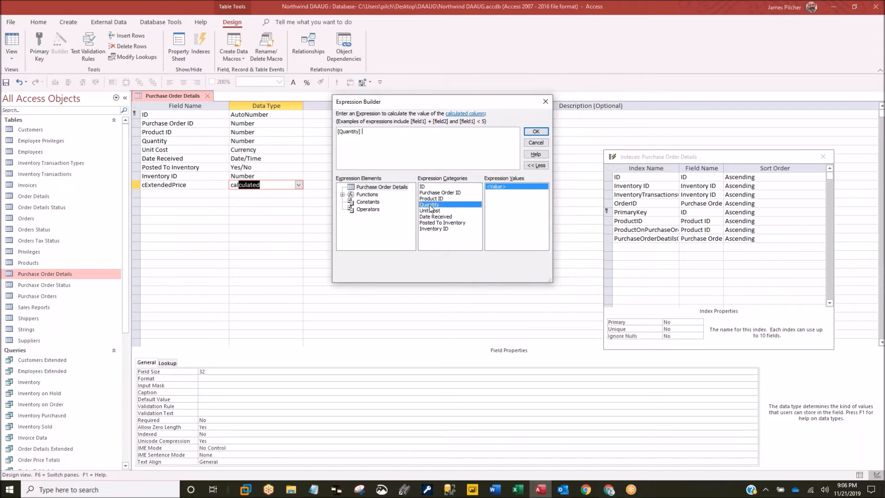
type("*")
left_click(429, 210)
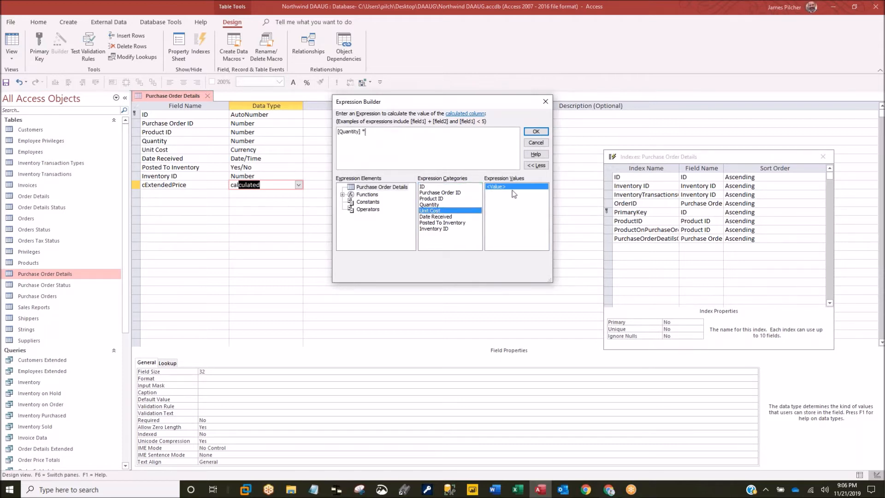
left_click(535, 132)
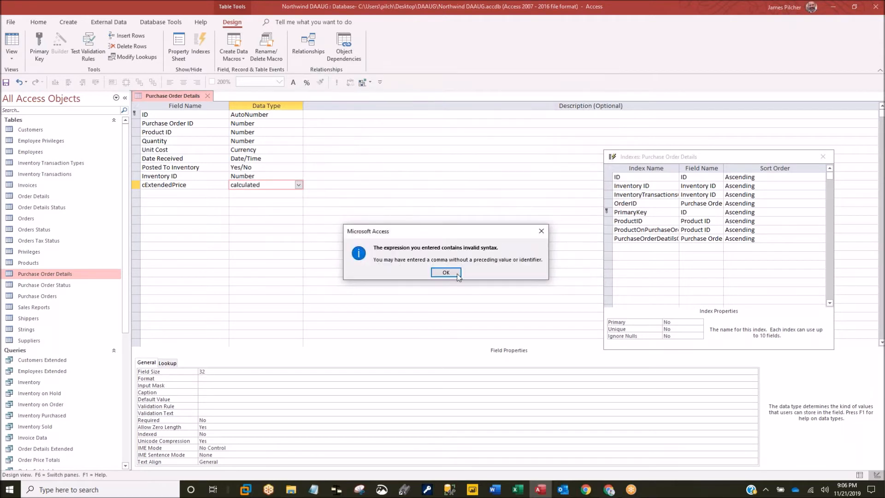
left_click(453, 275)
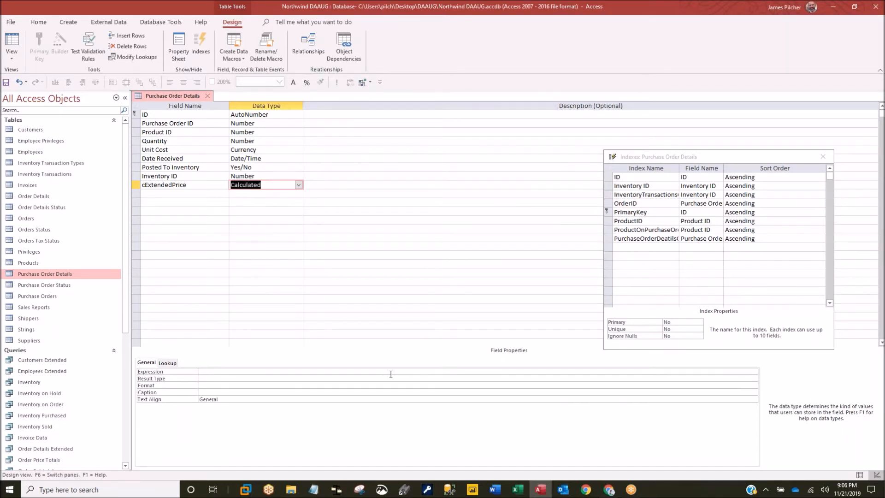
left_click(717, 369)
left_click(753, 371)
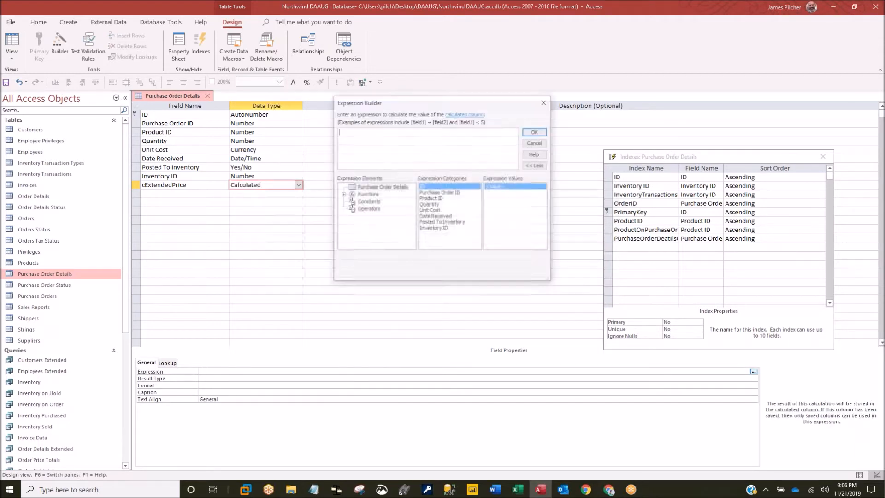
double_click(429, 204)
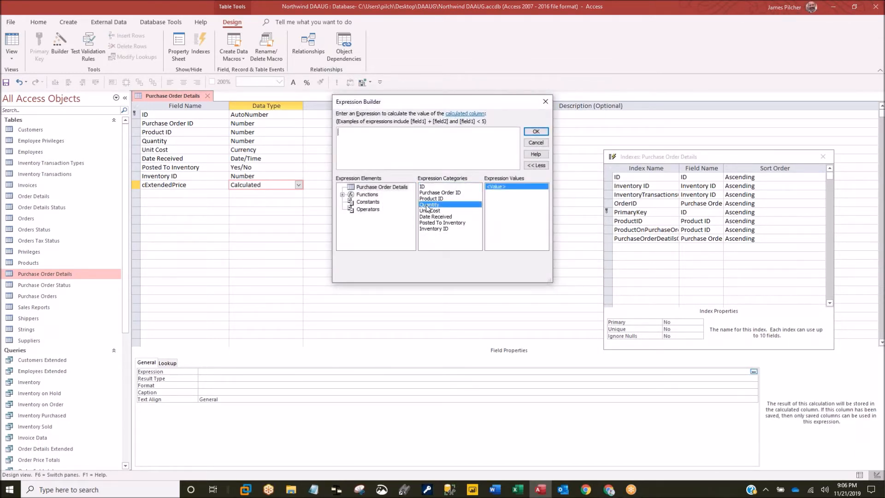
type("*")
double_click(438, 210)
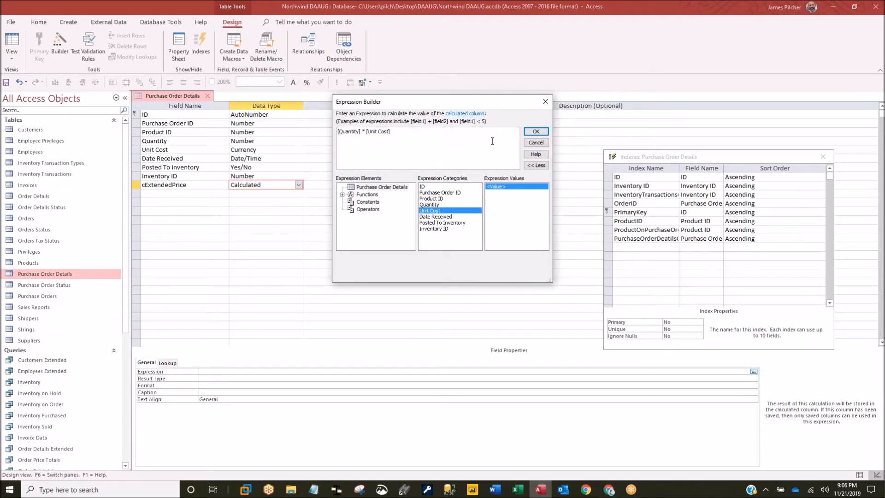
left_click(536, 132)
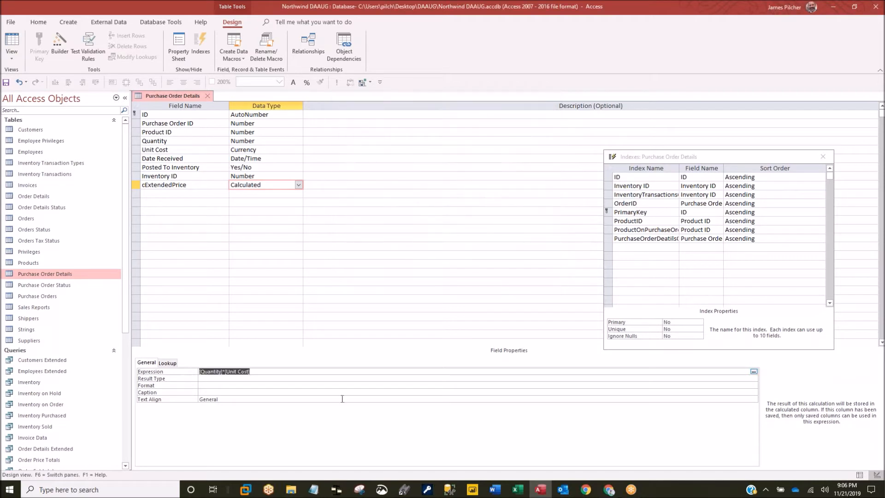
- Give cExtendedPrice Currency result type, 2 decimal places and the caption 'Extended Cost'
left_click(210, 377)
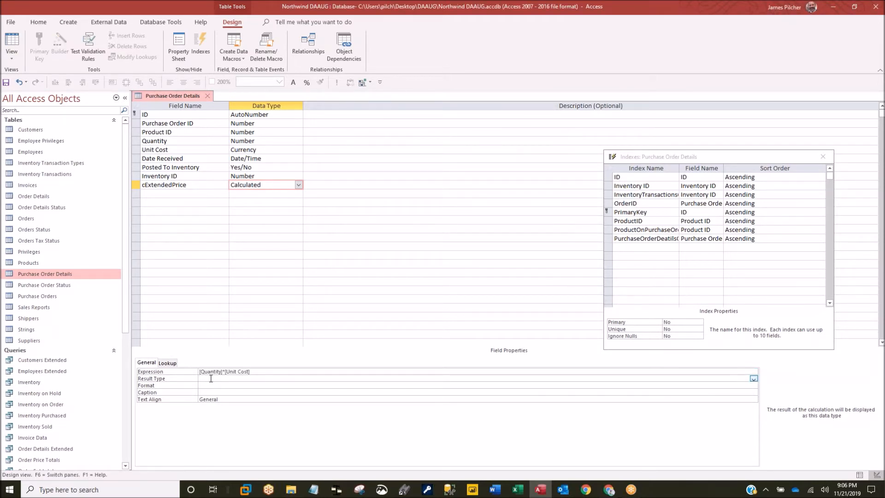
type("currency")
key("Tab")
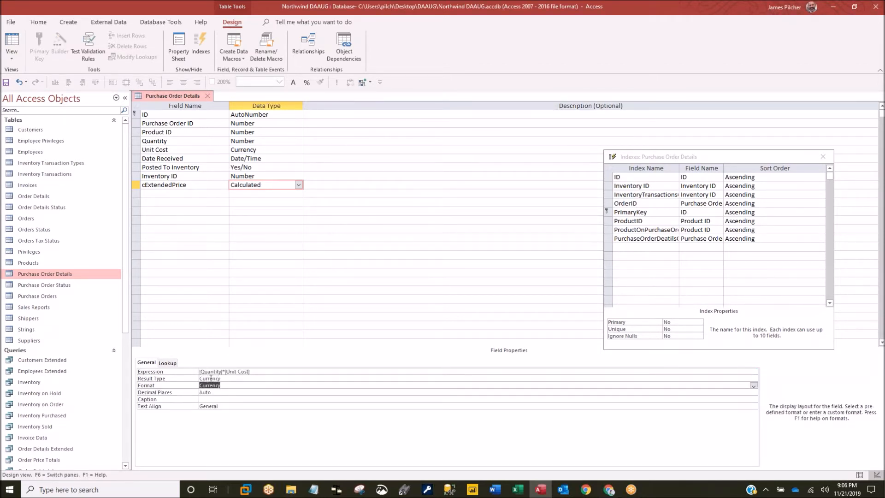
key("Tab")
type("2")
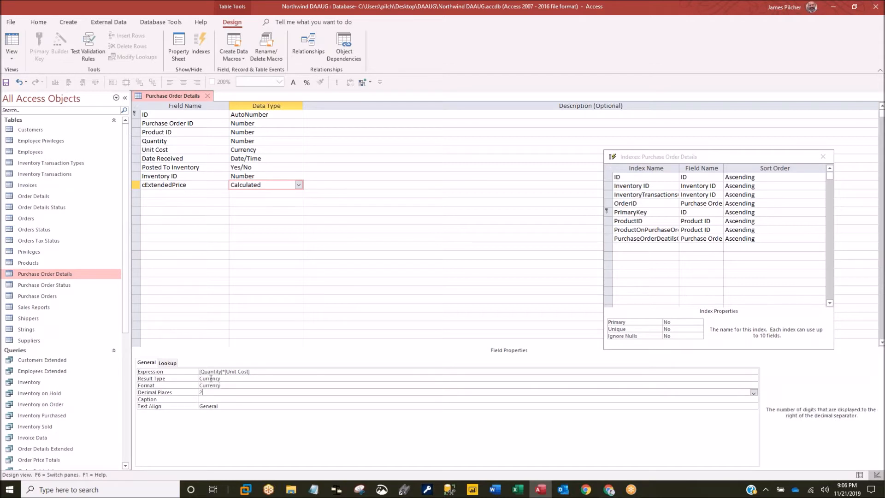
key("Tab")
type("E")
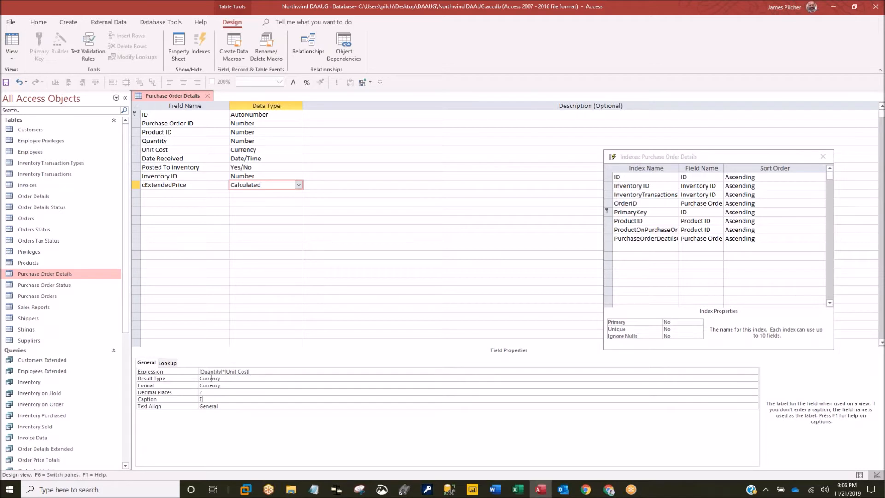
type("xtended P")
key("BackSpace")
key("BackSpace")
key("BackSpace")
type("Cost")
left_click(225, 392)
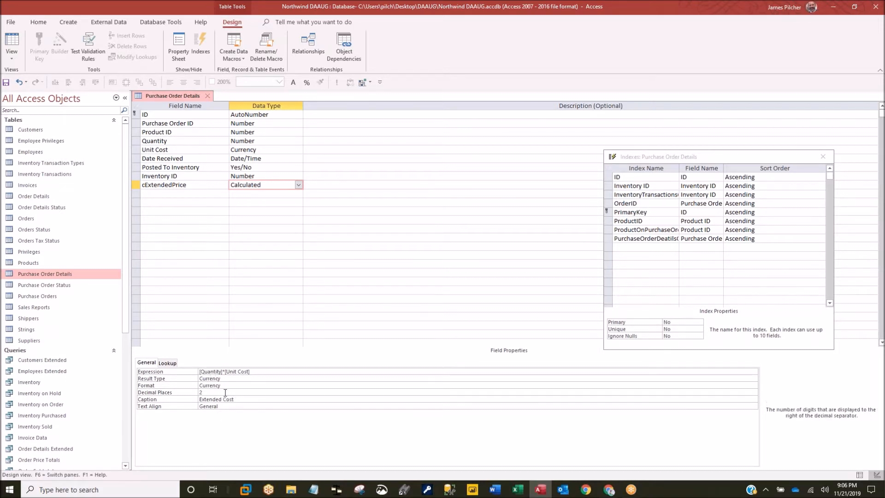
right_click(191, 95)
key("Escape")
right_click(174, 95)
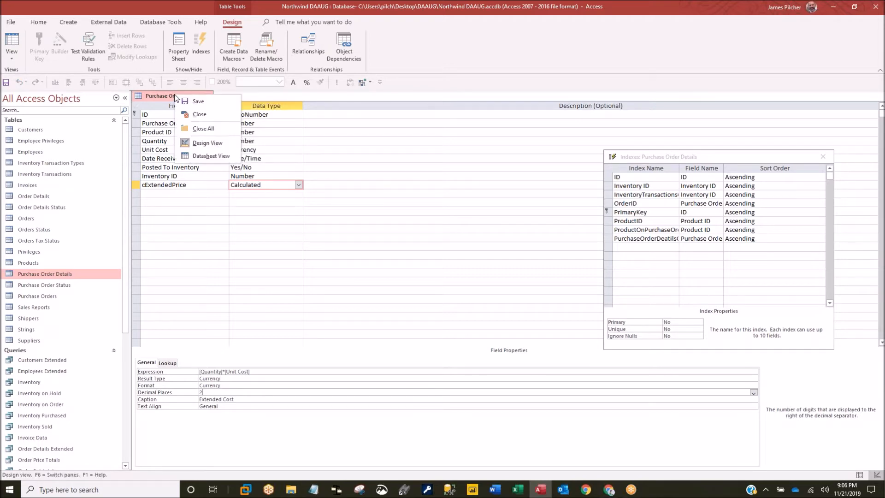
- Return to Datasheet view and move Extended Cost between Unit Cost and Date Received
left_click(207, 156)
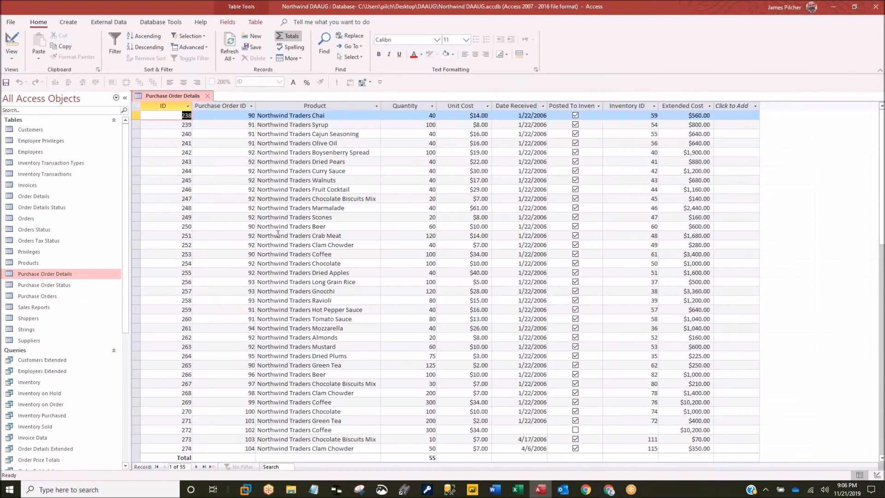
left_click(689, 106)
left_click_drag(688, 106, 518, 107)
- Sum Extended Cost in the Total row, giving $77,921.00
scroll(525, 284, "down", 12)
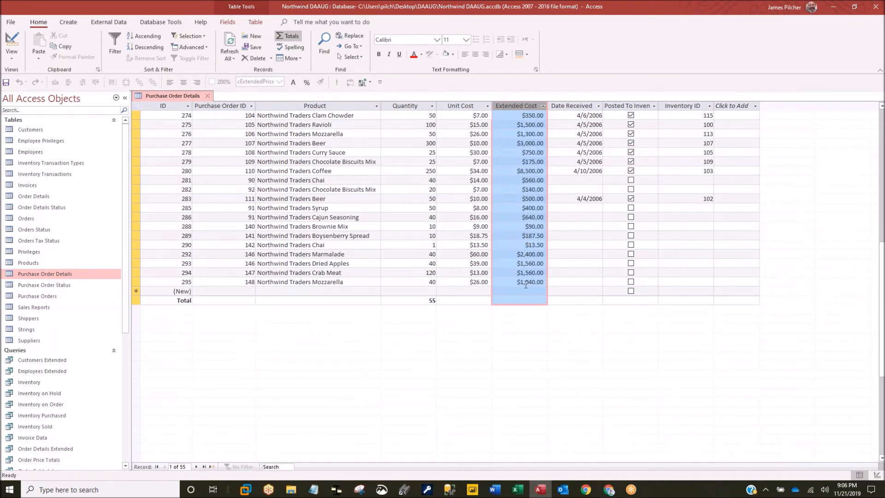
left_click(501, 300)
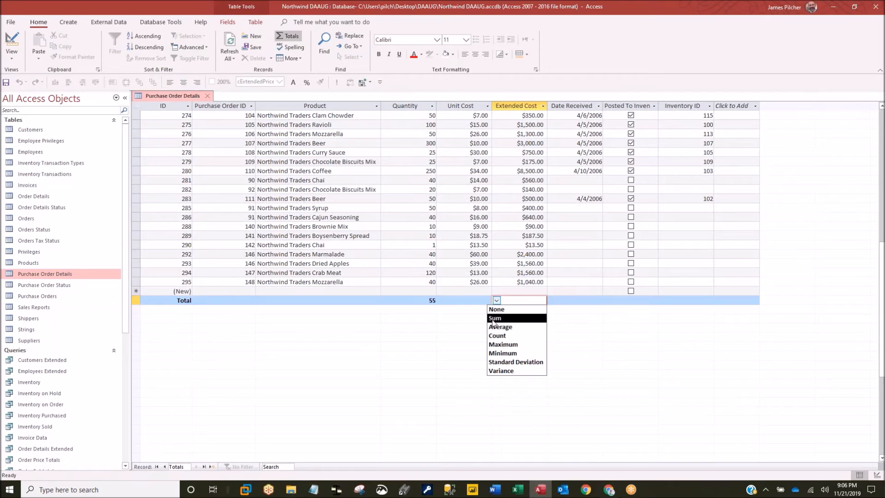
left_click(495, 318)
left_click(510, 264)
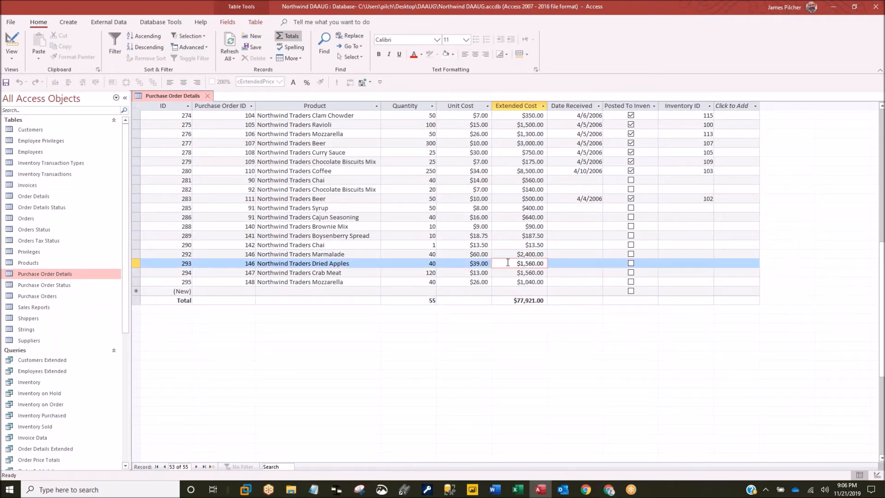
scroll(461, 263, "up", 11)
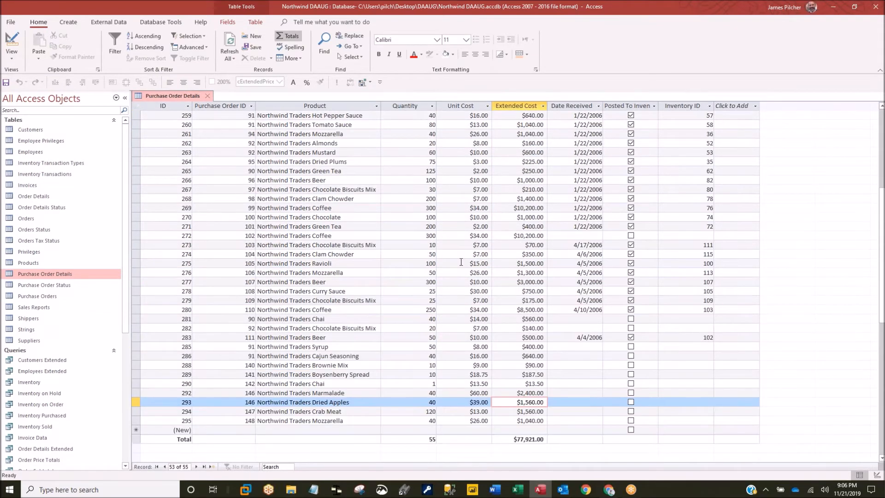
- Refilter Product to only Brownie Mix and Cajun Seasoning, leaving 3 records
left_click(377, 107)
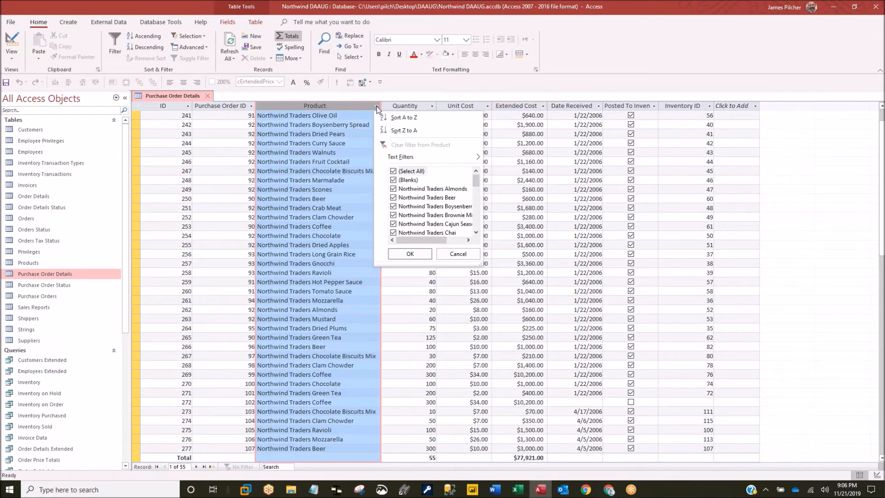
left_click(393, 171)
left_click(393, 216)
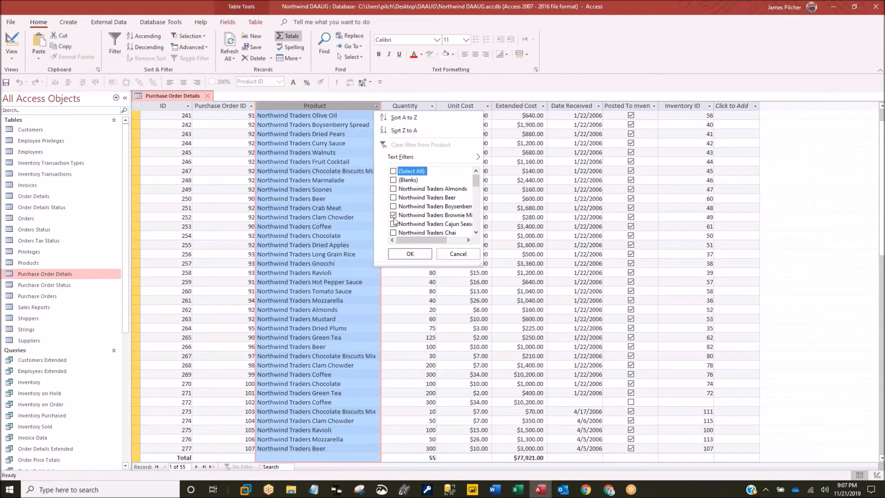
left_click(393, 224)
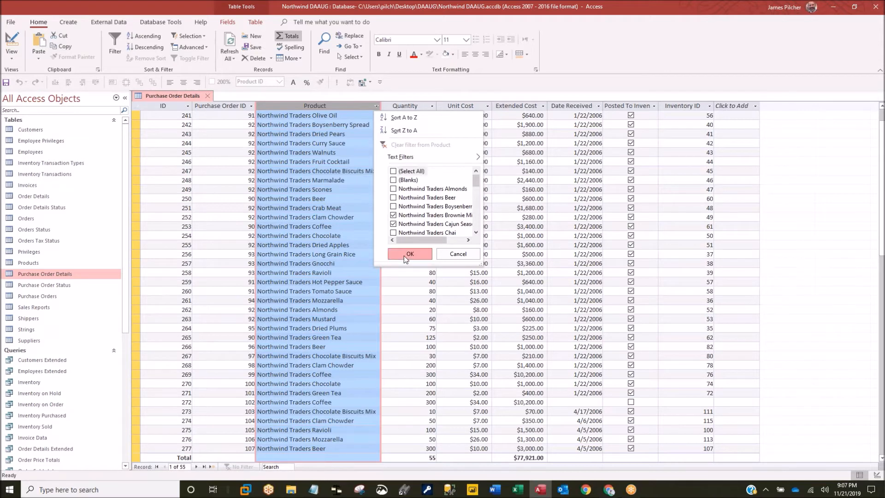
left_click(403, 253)
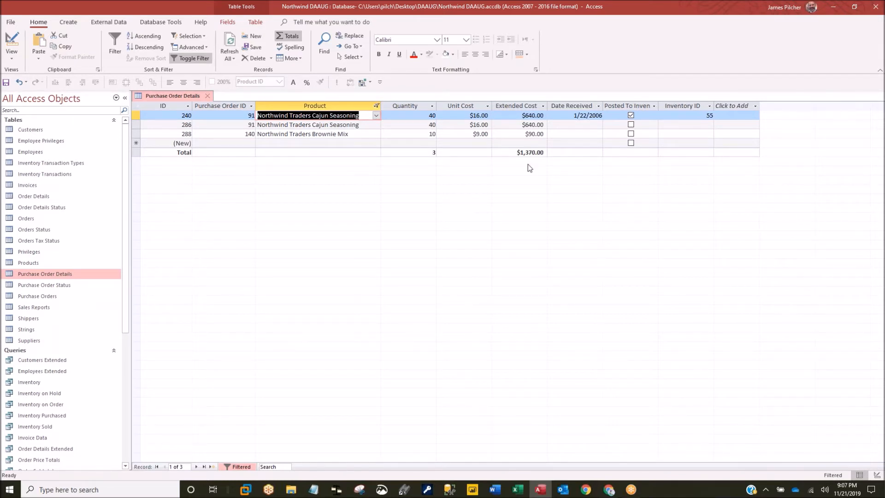
- Show the Unit Cost average, $13.67, in the Total row
left_click(445, 152)
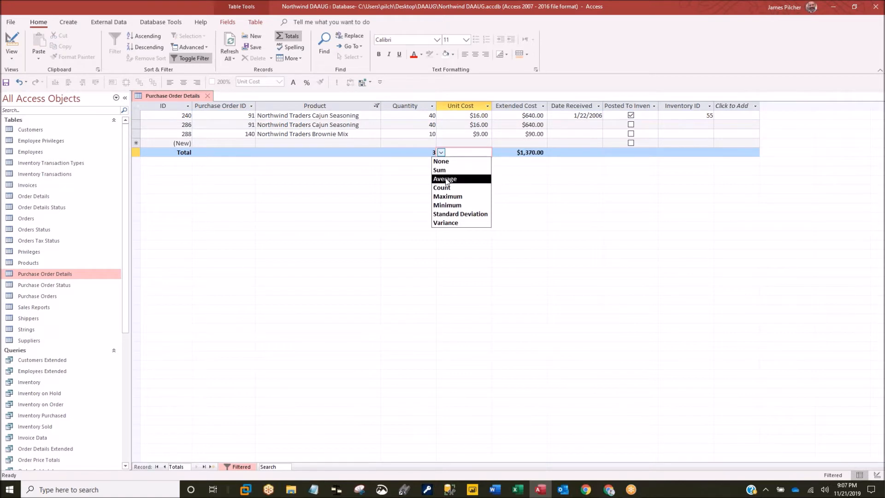
left_click(446, 181)
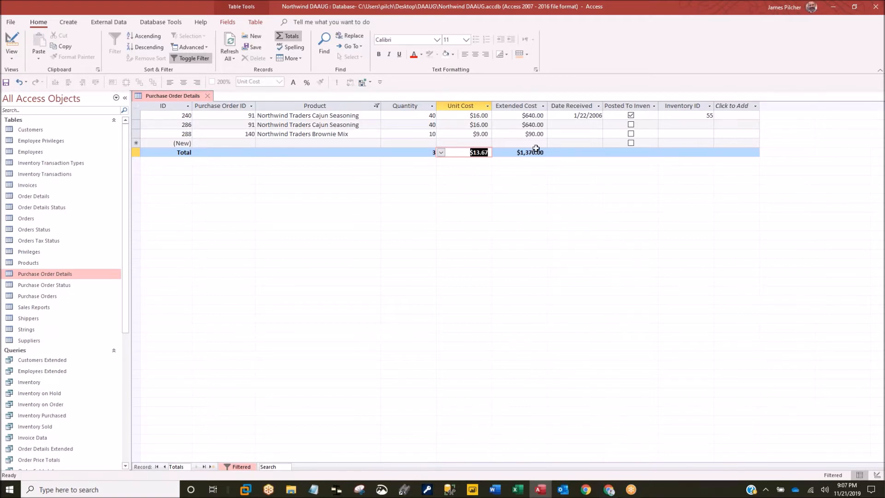
left_click(599, 153)
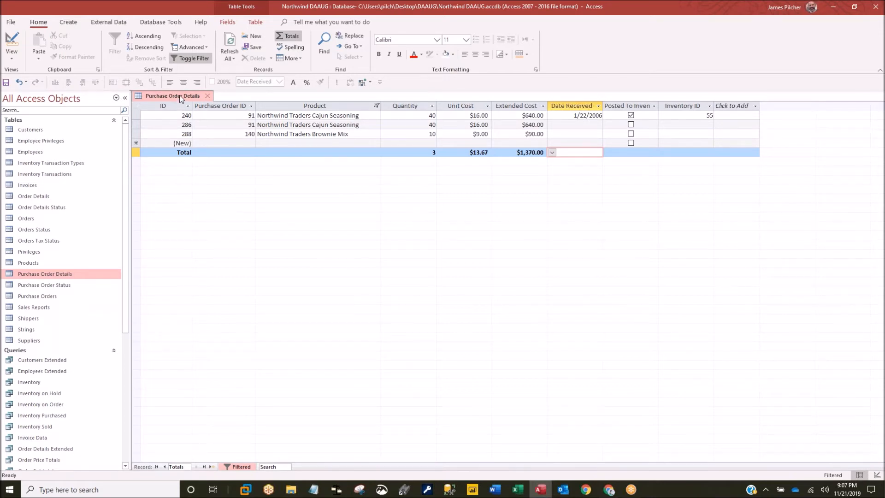
- Save and close Purchase Order Details, then open the Employees table in Design View
left_click(207, 96)
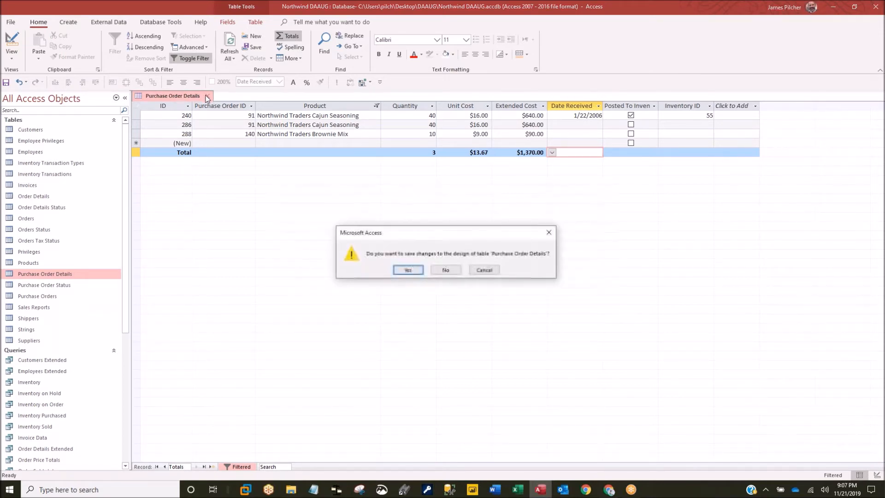
left_click(406, 270)
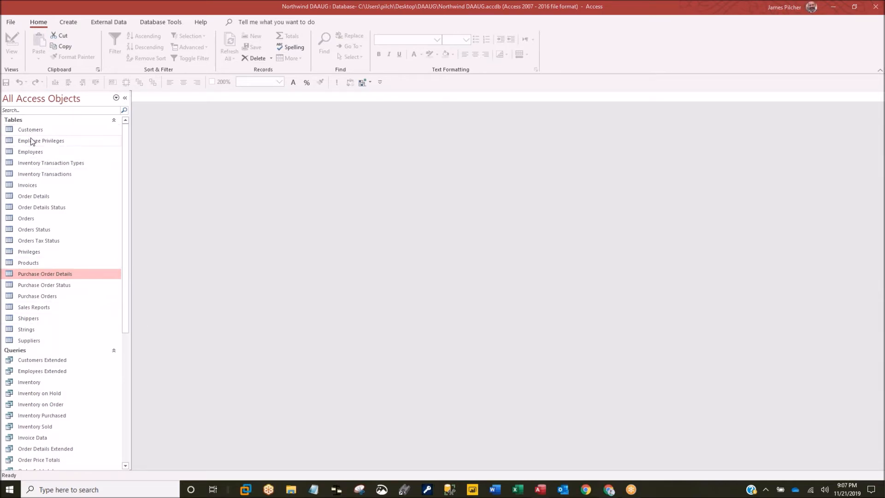
right_click(32, 156)
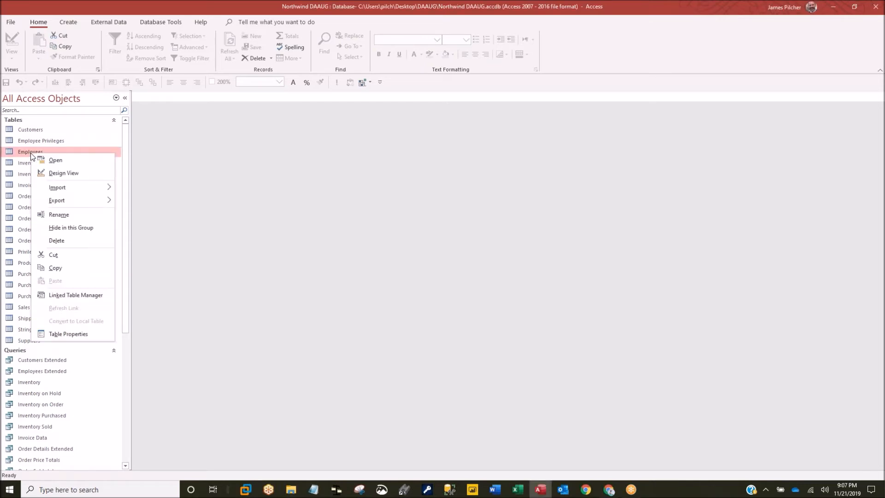
left_click(65, 173)
- Add a Calculated field cFullName with the expression [Last Name] & ", " & [First Name]
left_click(170, 273)
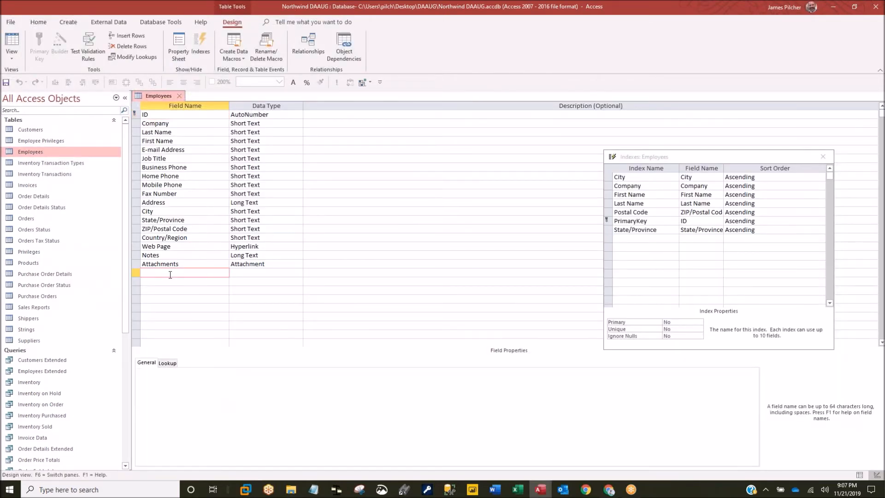
type("cFullName")
key("Tab")
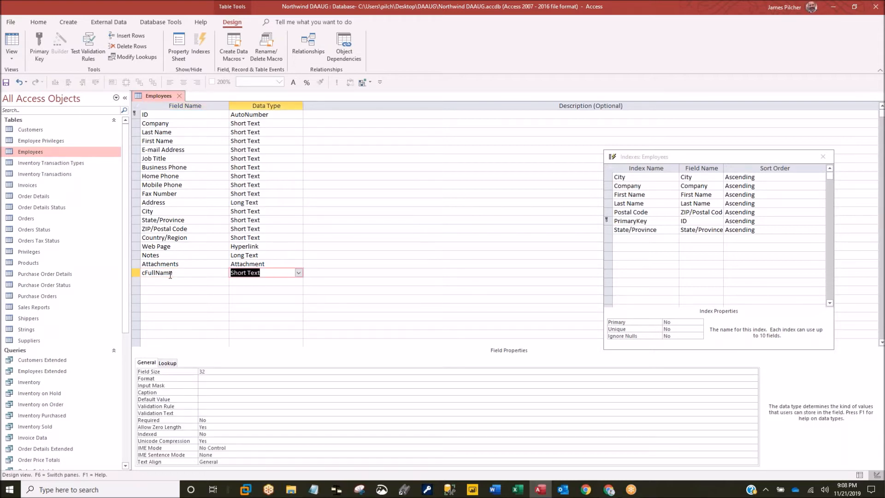
type("cal")
key("Return")
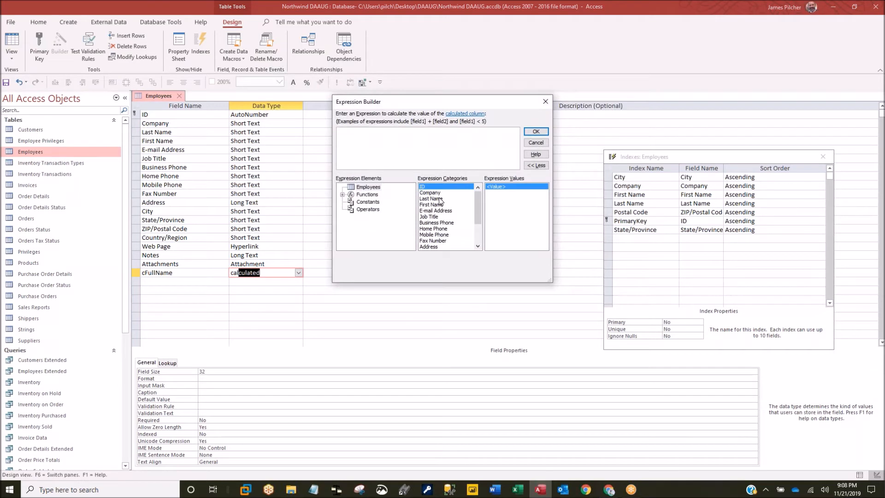
double_click(432, 199)
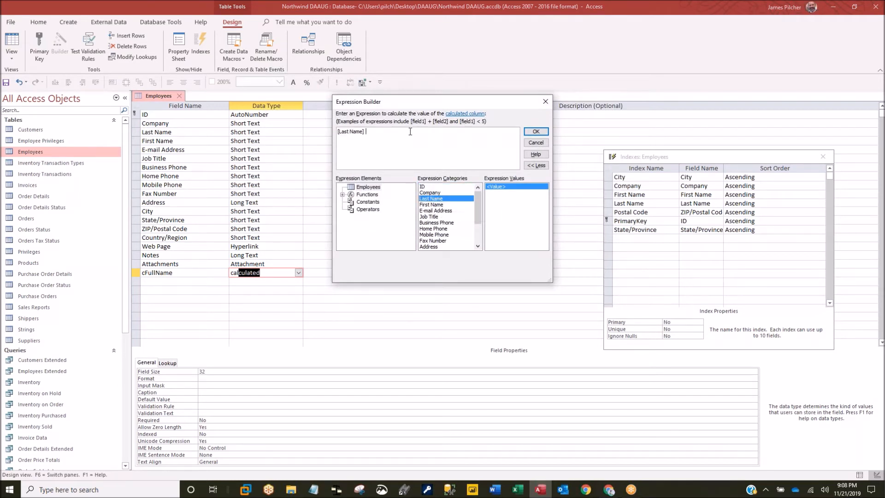
type("& \" \" &")
double_click(428, 205)
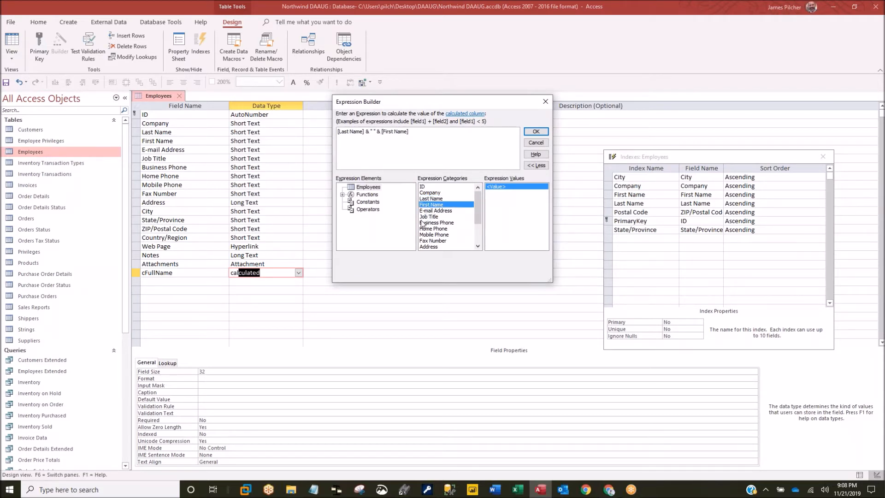
left_click(374, 133)
type(",")
left_click(536, 131)
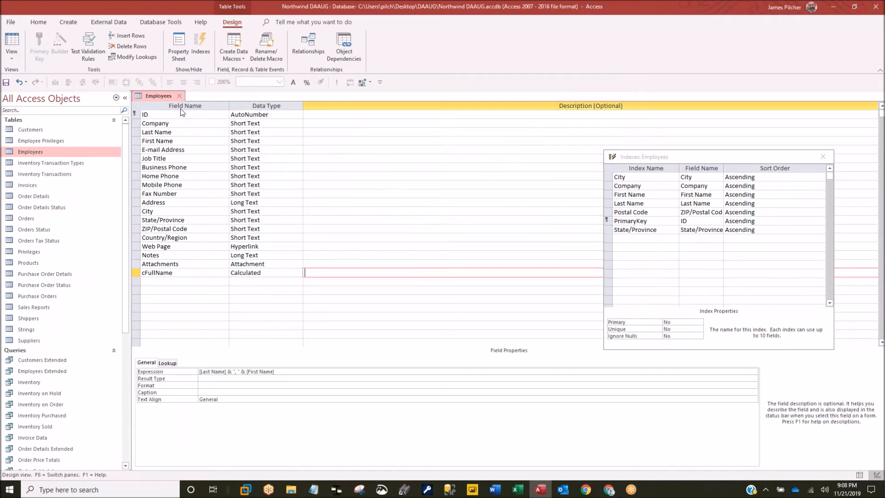
- Move cFullName below First Name and give it Short Text result type and caption Full Name
left_click(136, 272)
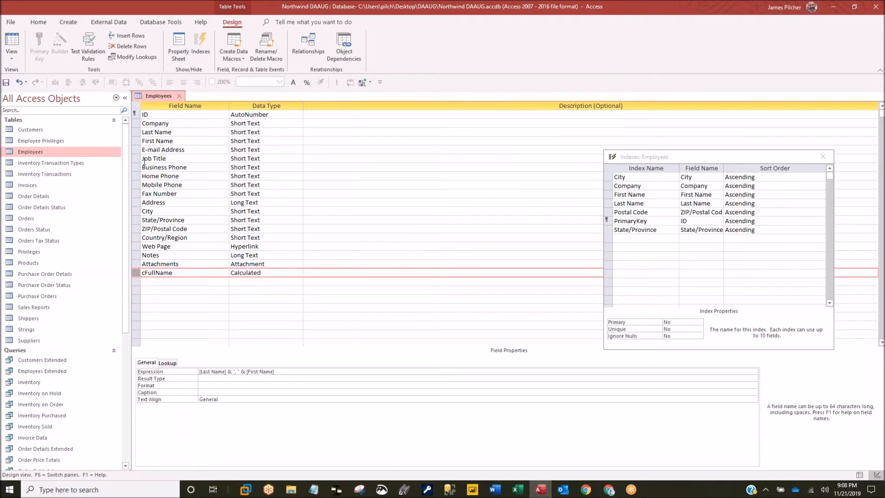
left_click_drag(137, 272, 136, 145)
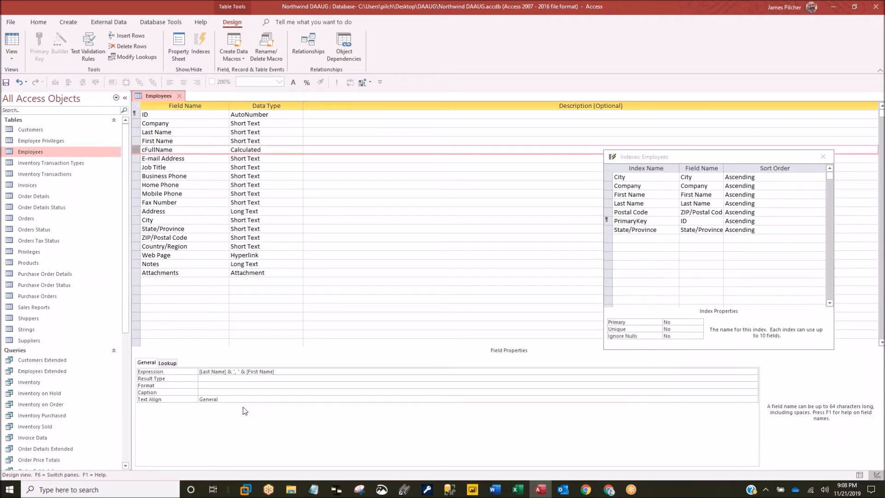
left_click(224, 378)
type("Short Text")
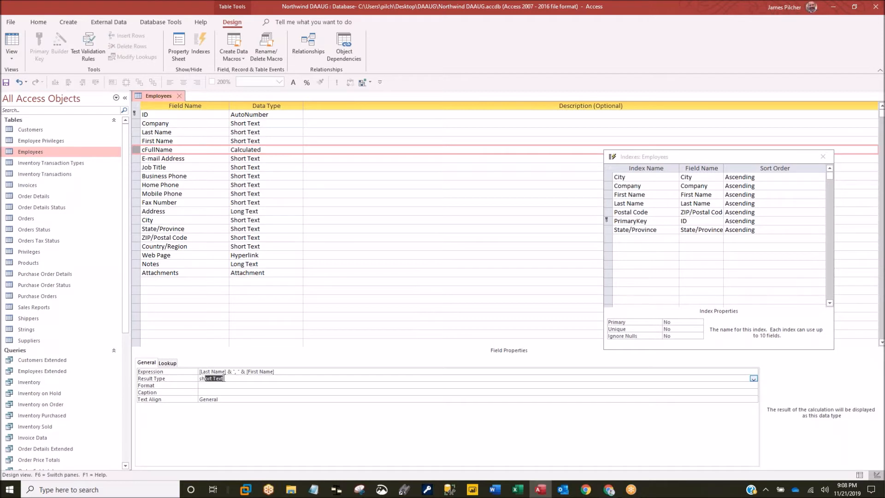
key("Return")
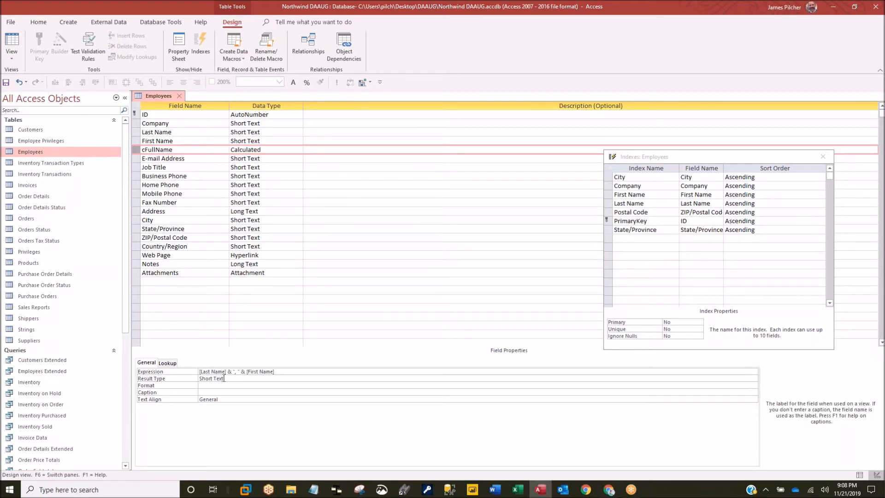
type("Full Name")
- Save the Employees table design
right_click(162, 94)
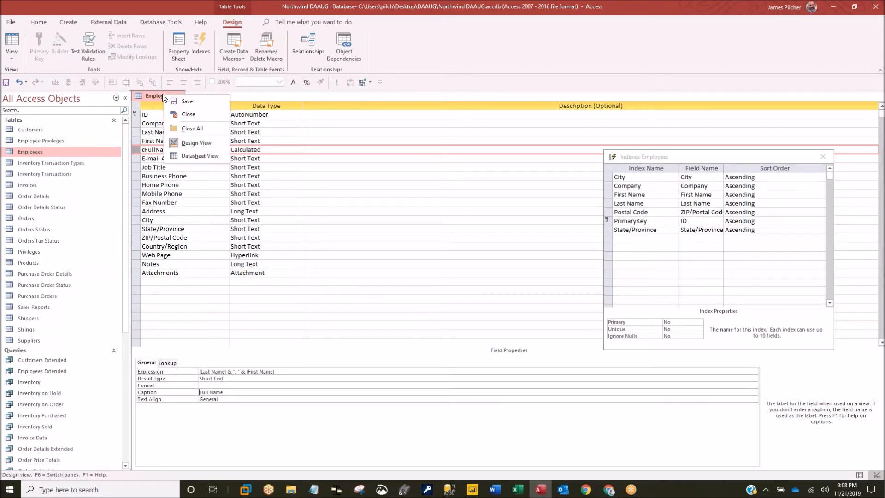
left_click(194, 105)
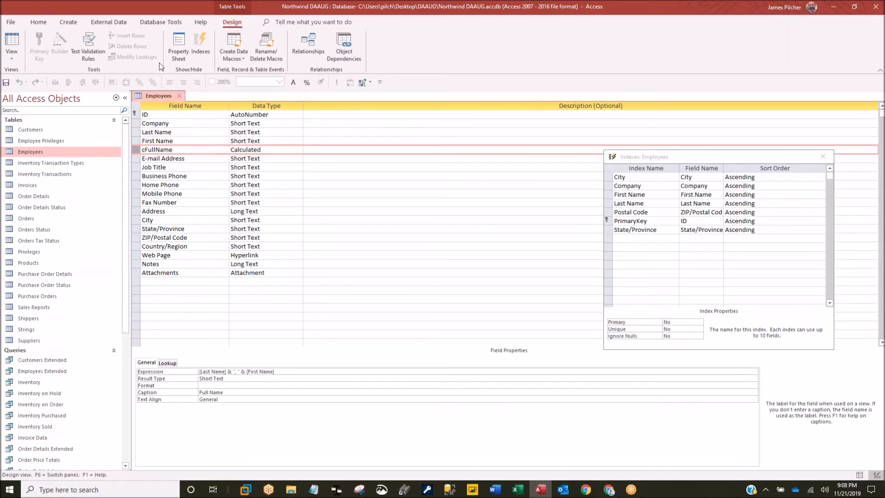
right_click(163, 93)
- Save the design, switch Employees to Datasheet View, and widen the Full Name column
left_click(182, 99)
right_click(167, 94)
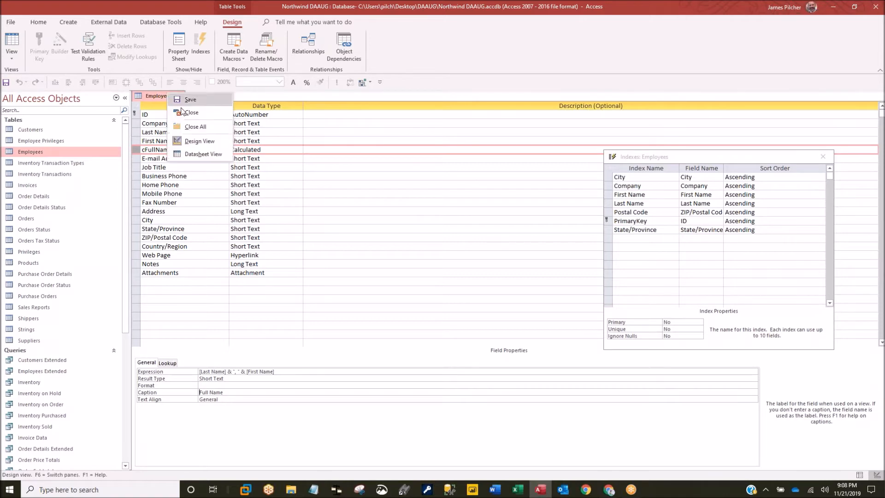
left_click(203, 153)
left_click_drag(400, 102, 449, 103)
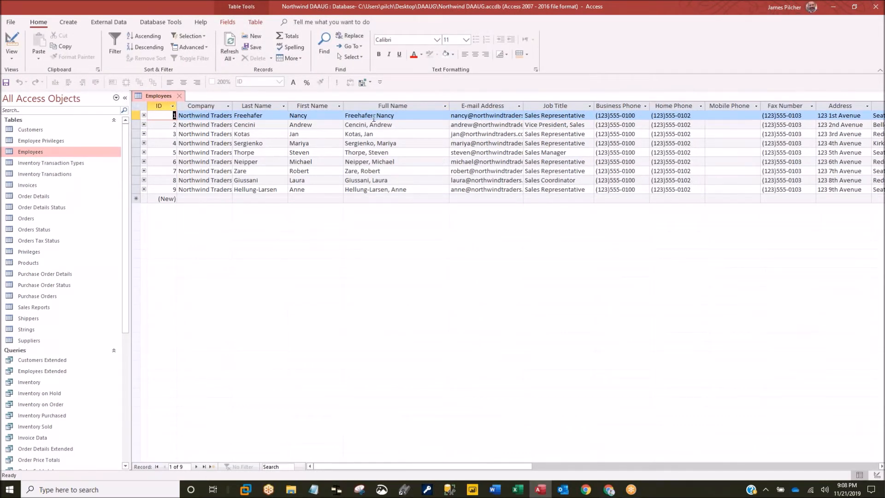
- Filter Full Name to show only Cencini, Freehafer and Giussani
left_click(445, 106)
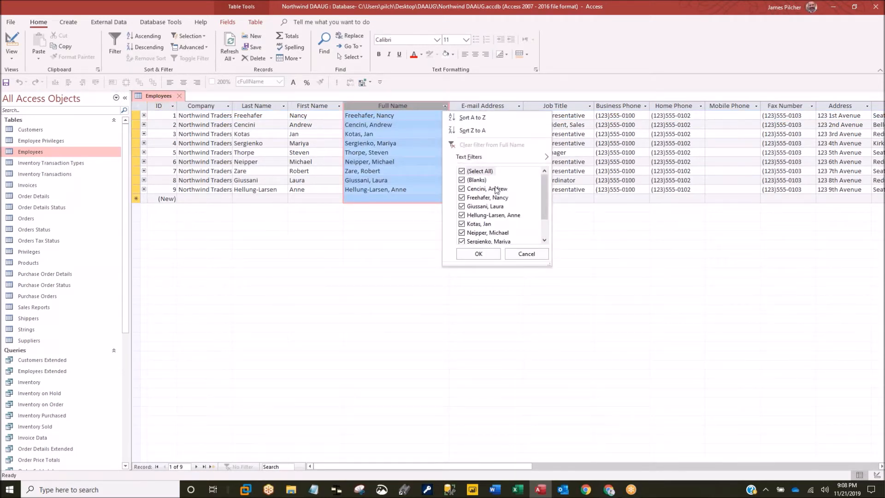
left_click(461, 171)
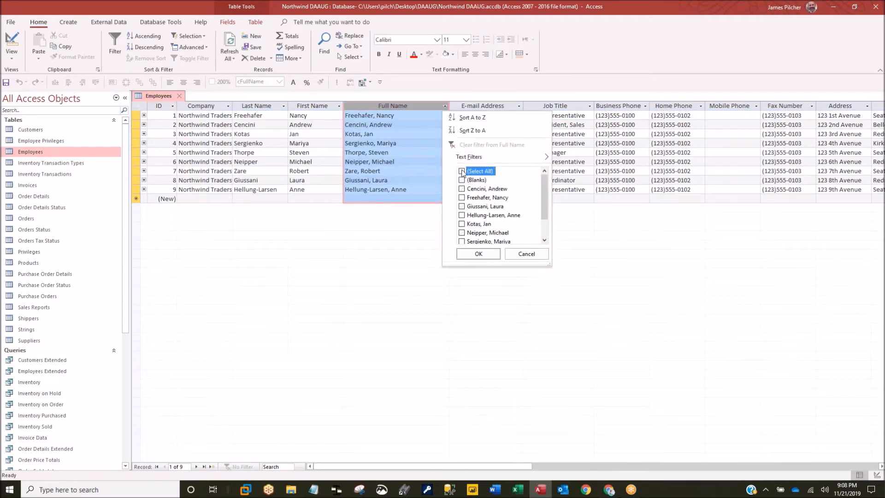
left_click(461, 189)
left_click(462, 197)
left_click(462, 207)
left_click(479, 253)
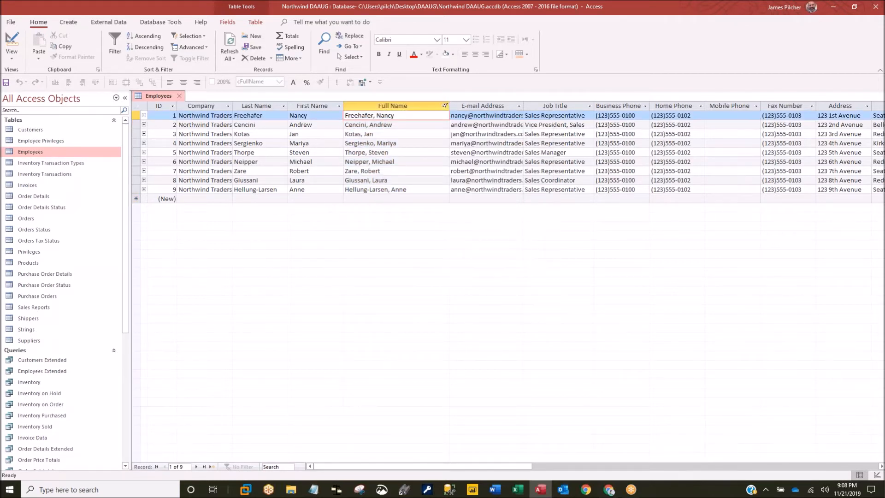
right_click(382, 118)
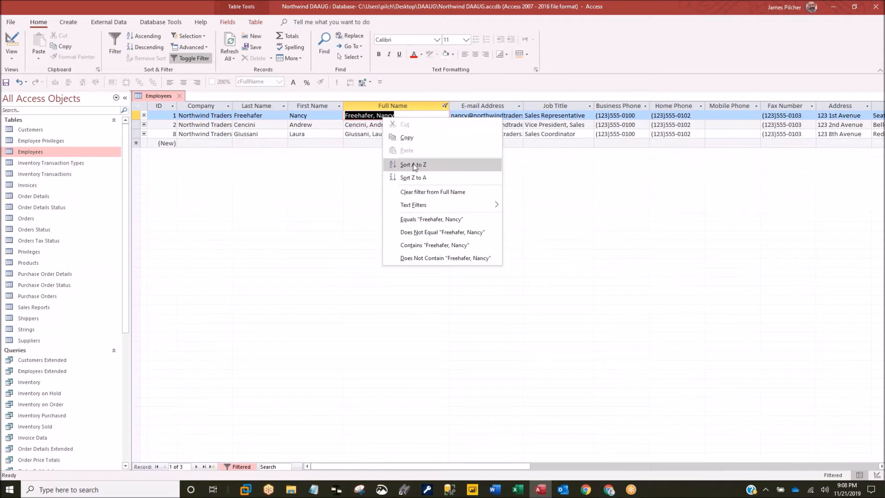
- Sort the three filtered employees A to Z by Full Name and close the Employees table
left_click(413, 164)
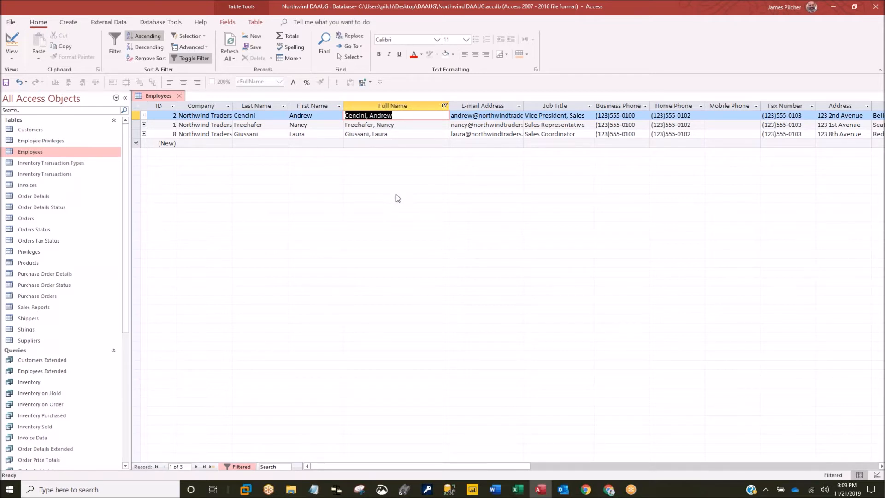
left_click(405, 114)
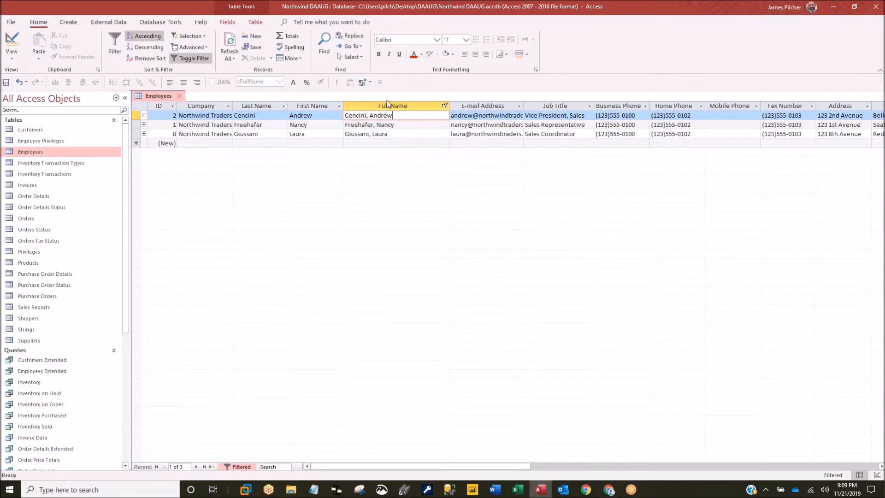
left_click(179, 95)
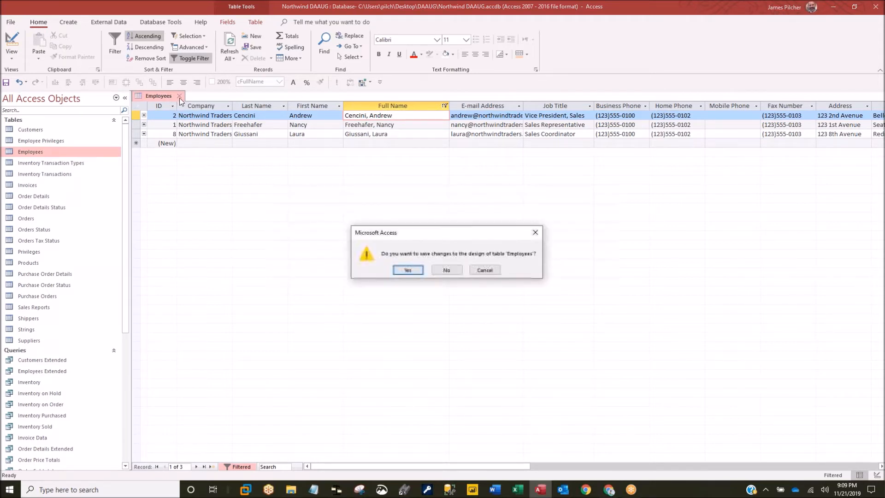
- Save the design changes, reopen Employees as a datasheet, and cancel the Insert Subdatasheet dialog
left_click(407, 270)
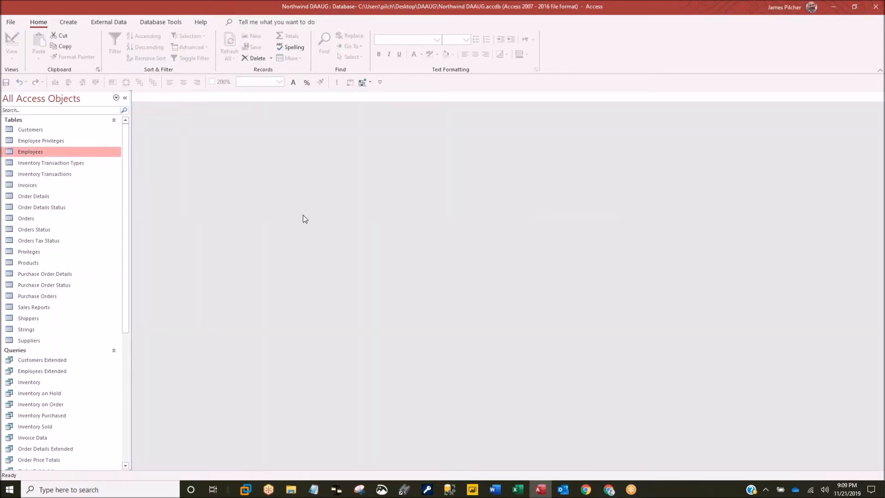
double_click(32, 152)
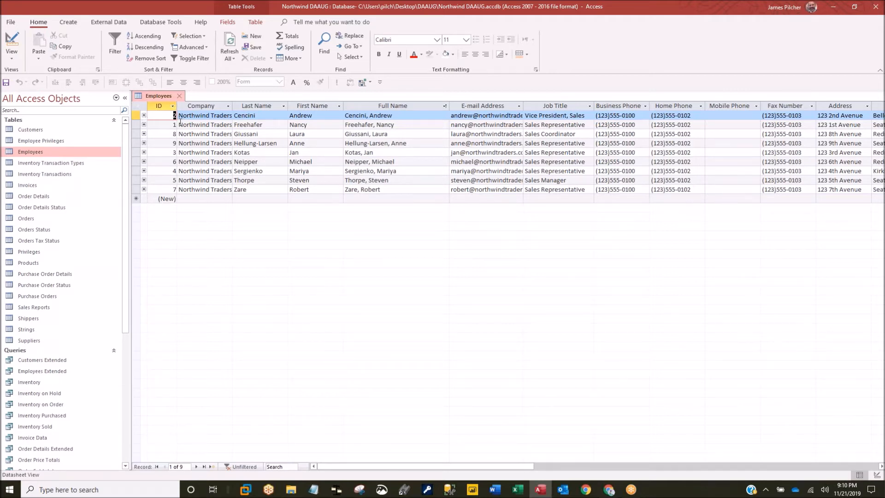
left_click(144, 115)
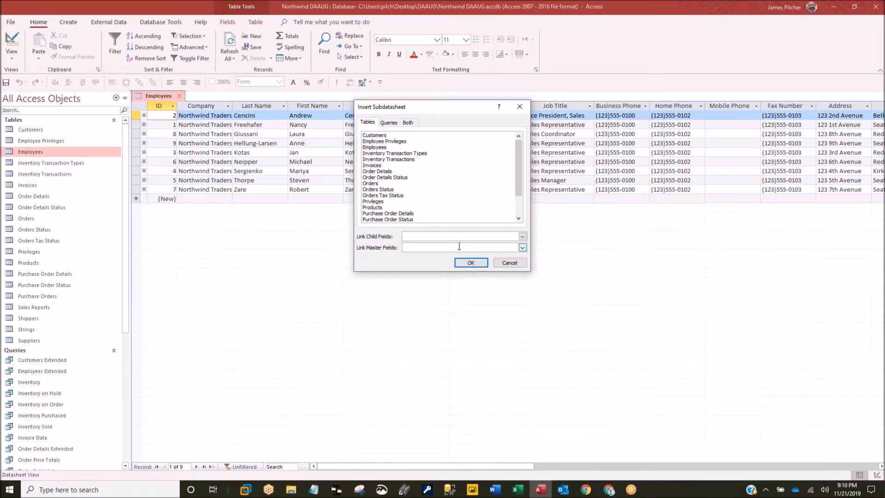
left_click(499, 263)
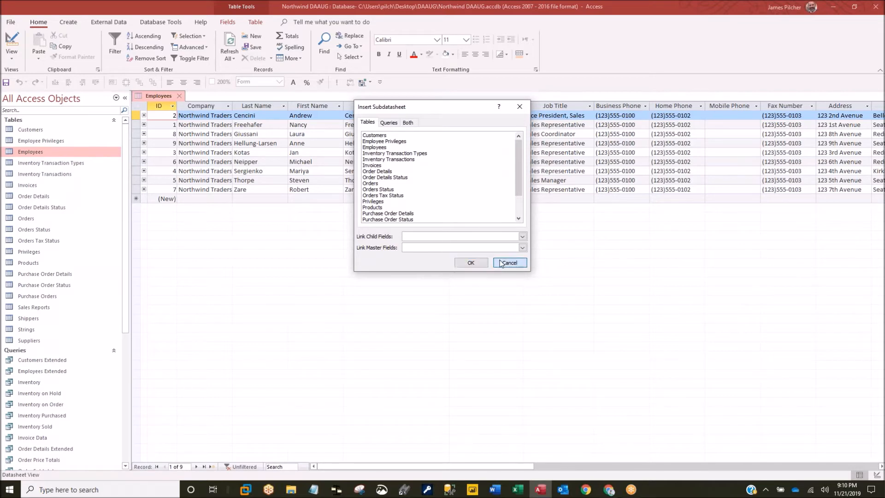
- Review the Employees table's Subdatasheet Name property in Design View, then close the table
right_click(164, 94)
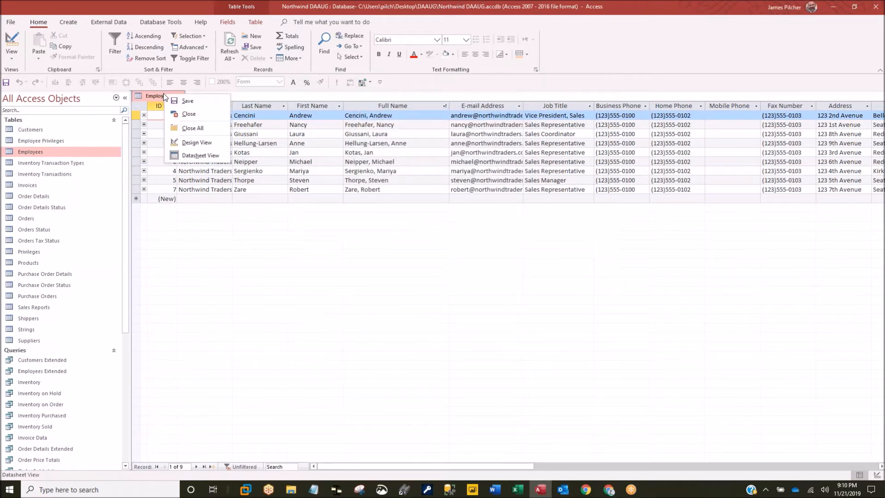
left_click(203, 142)
left_click_drag(675, 160, 523, 147)
left_click(178, 46)
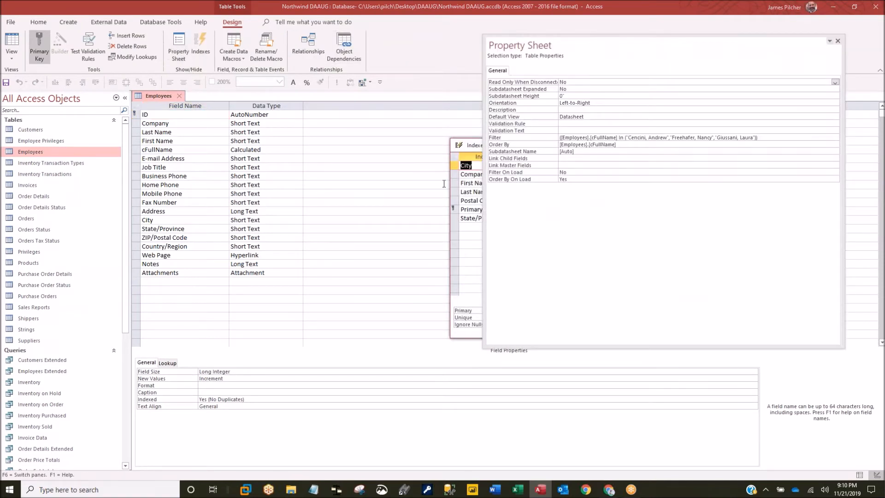
left_click(582, 151)
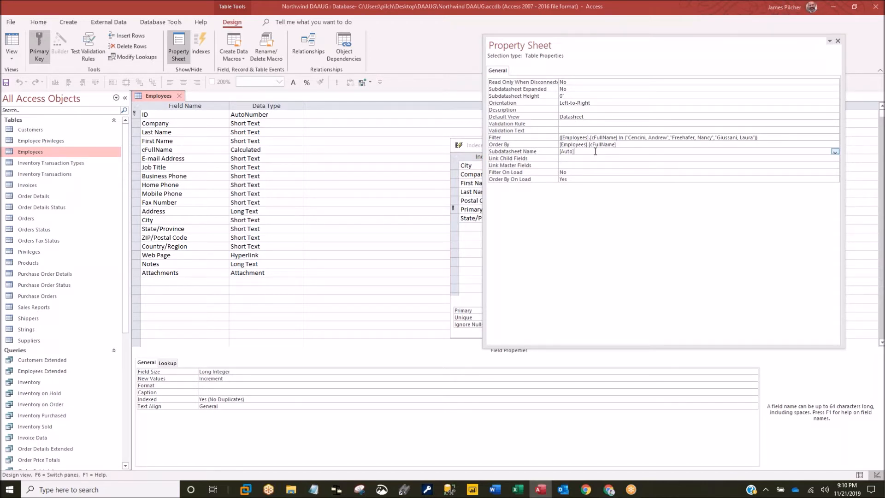
left_click(178, 95)
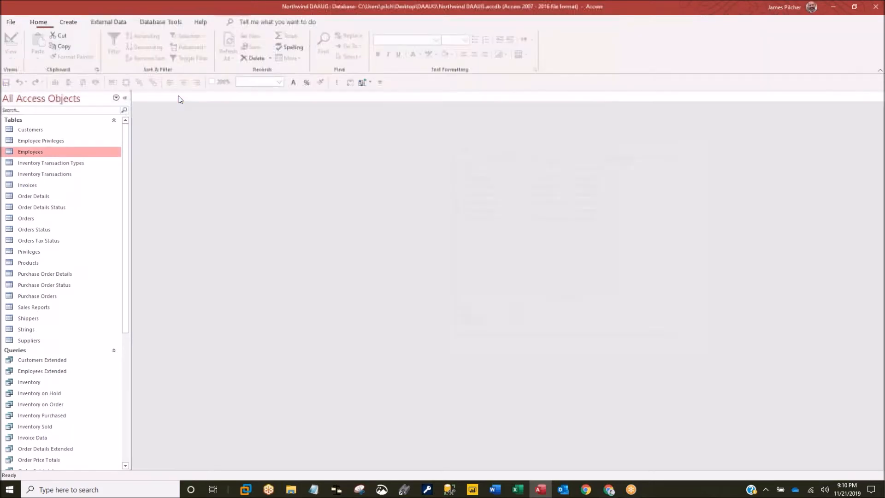
- Reopen Employees and insert an Orders subdatasheet linked Employee ID to ID
double_click(18, 153)
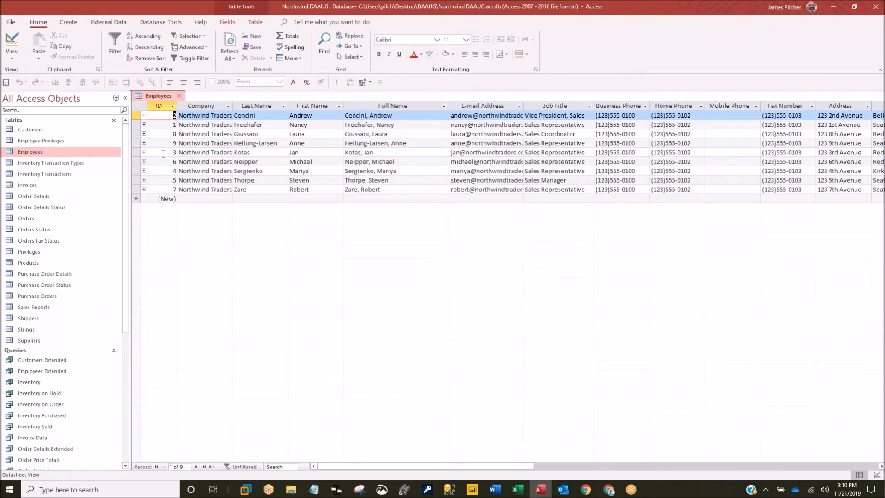
left_click(144, 116)
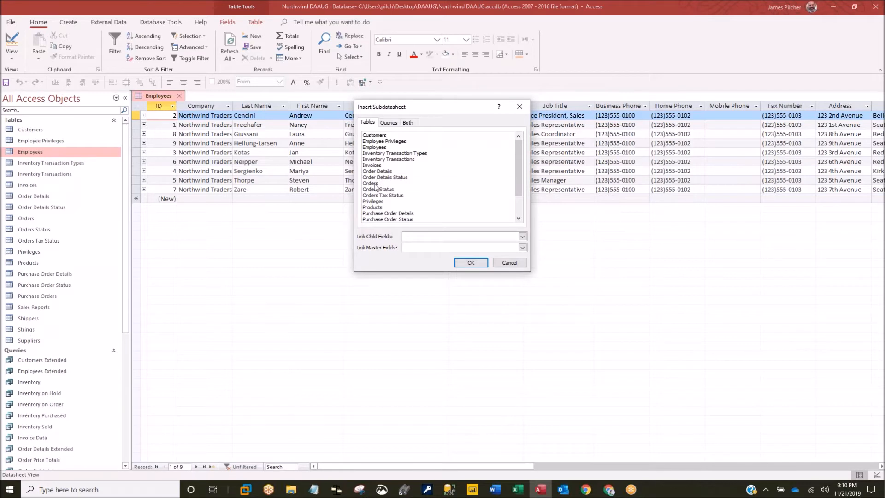
left_click(375, 184)
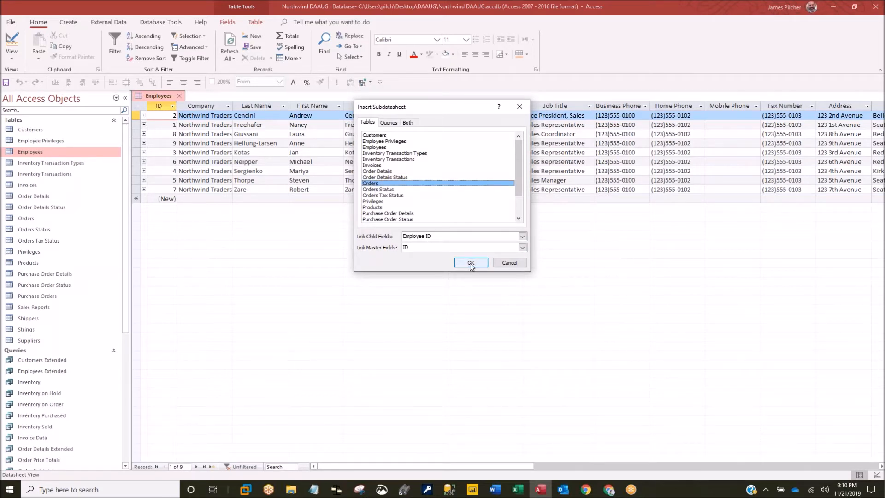
left_click(470, 263)
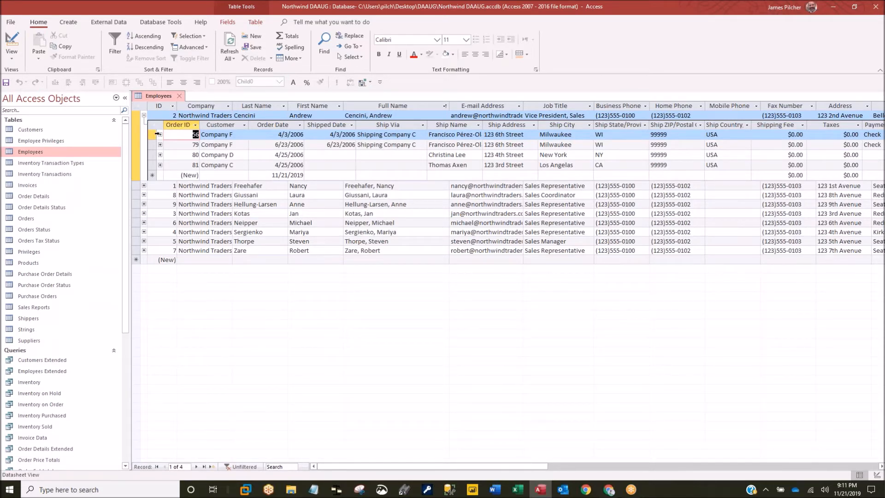
- Expand employee 1's orders, then the detail lines of orders 56 and 42
left_click(144, 185)
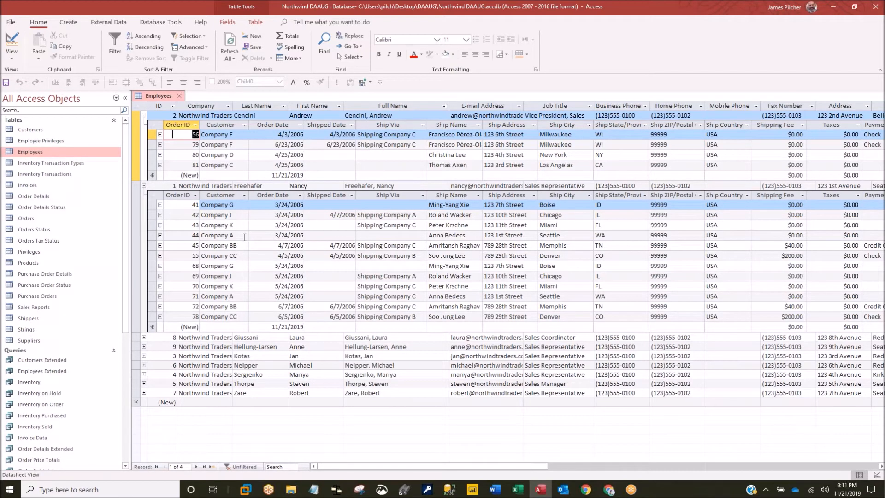
left_click(160, 135)
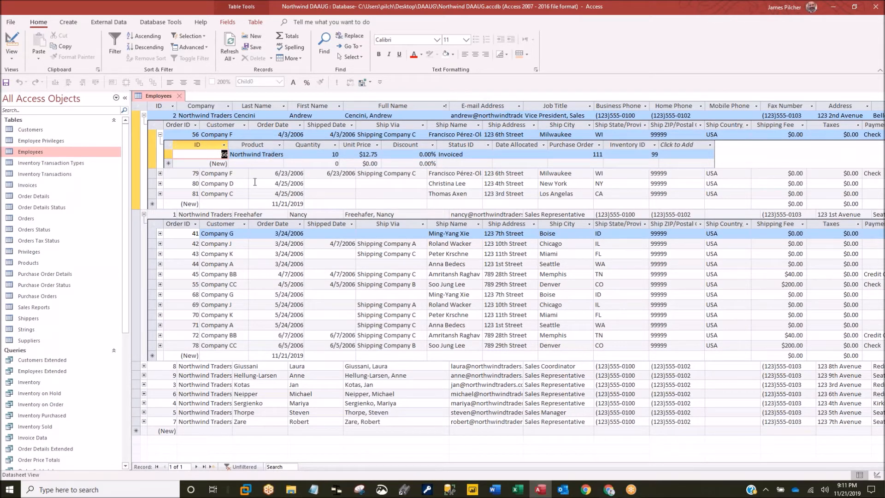
left_click(160, 244)
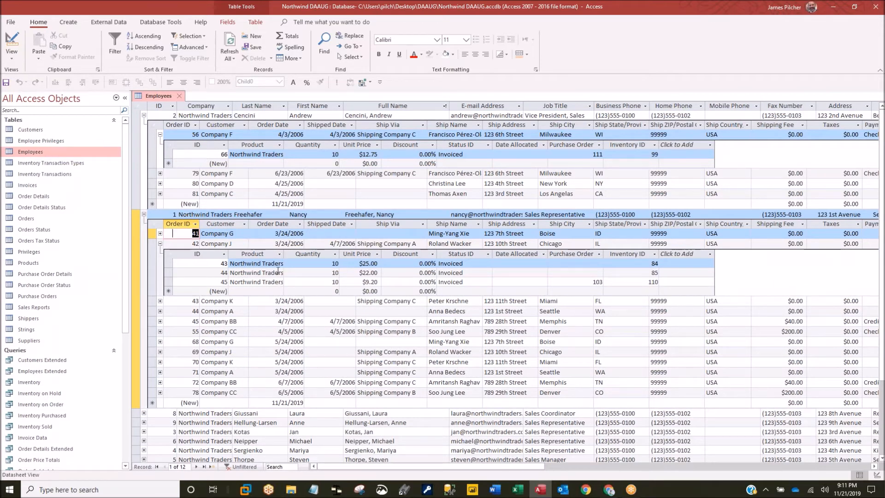
- Hide the ID and Product columns in the order details subdatasheet
right_click(201, 144)
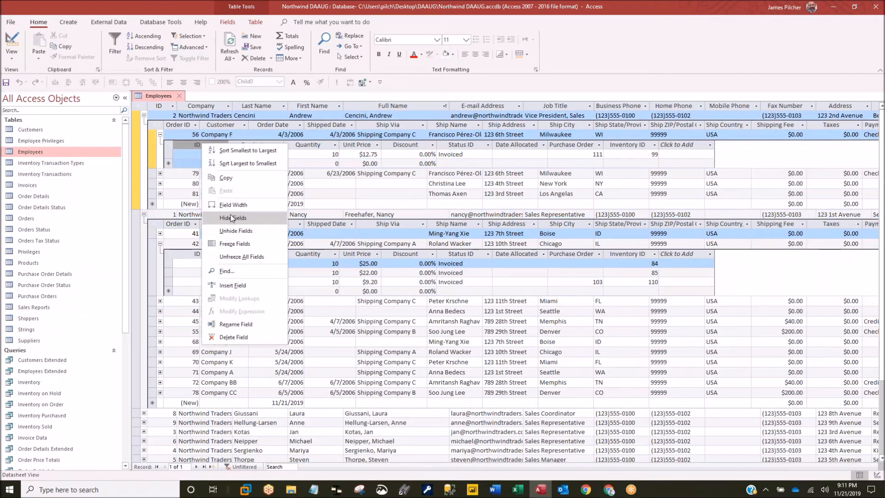
left_click(182, 136)
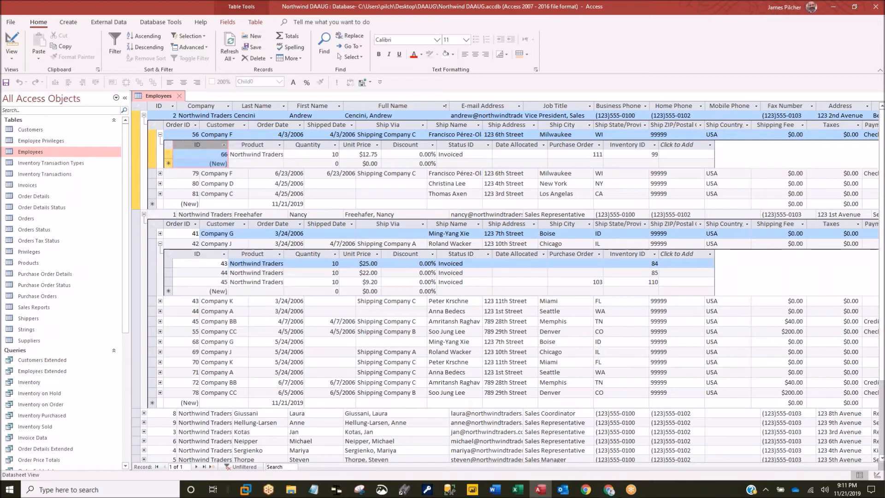
left_click(201, 156)
right_click(200, 145)
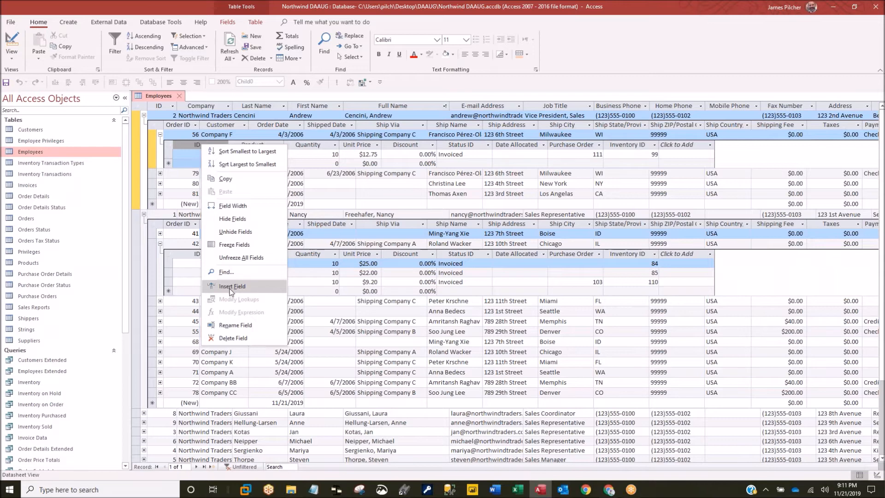
left_click(232, 218)
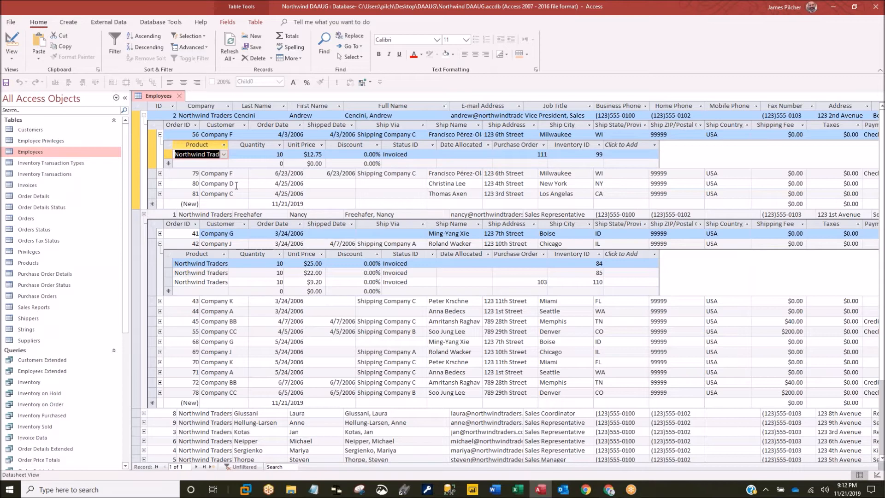
right_click(198, 145)
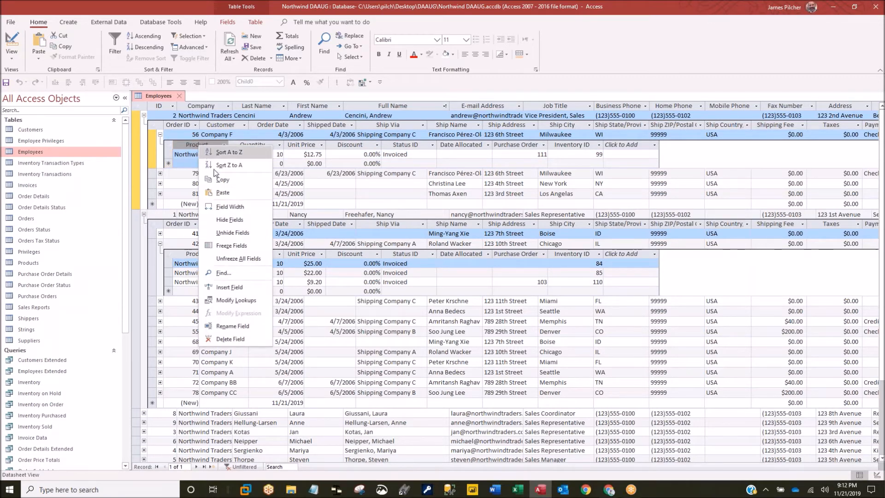
left_click(222, 220)
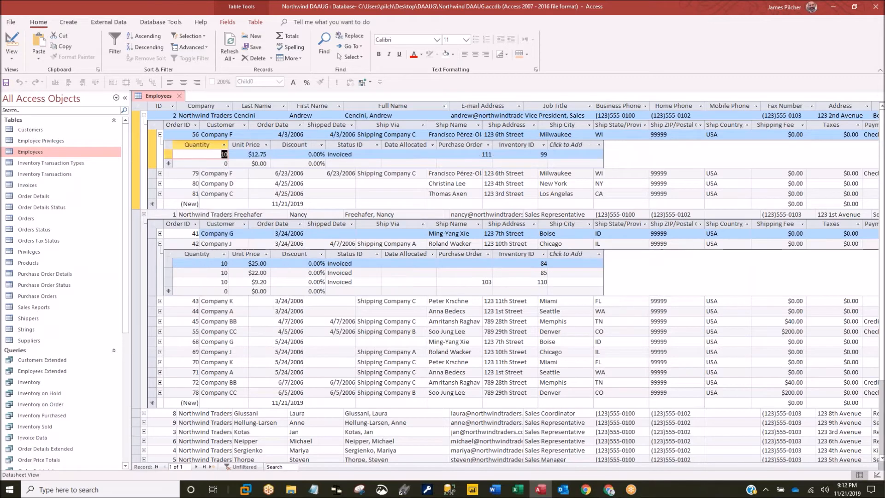
- Unhide the ID, Order ID and Product columns in the order details
right_click(201, 149)
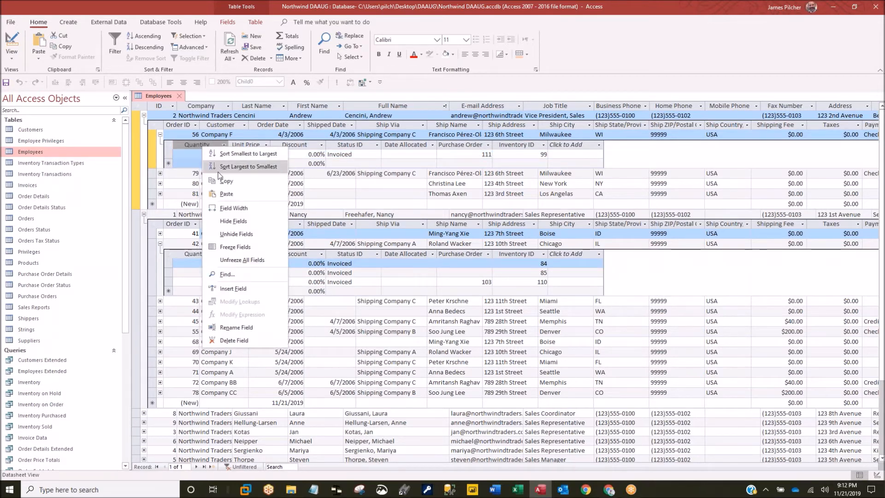
left_click(230, 234)
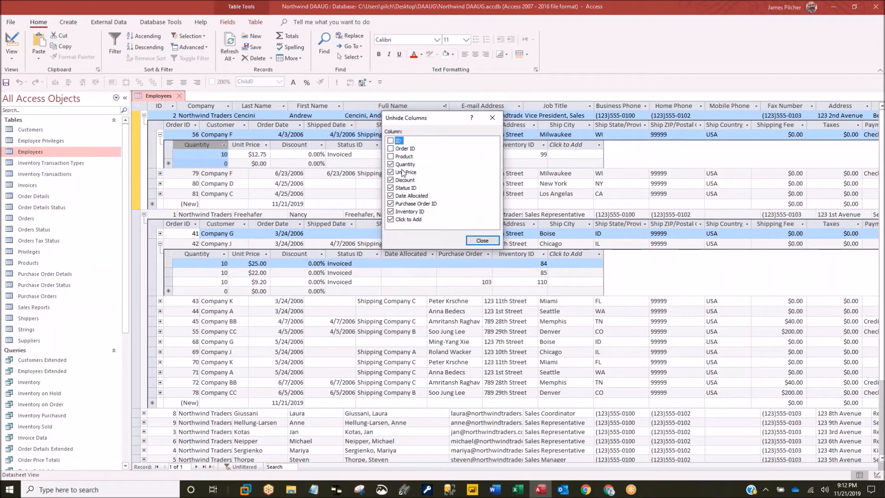
left_click(391, 141)
left_click(391, 148)
left_click(391, 157)
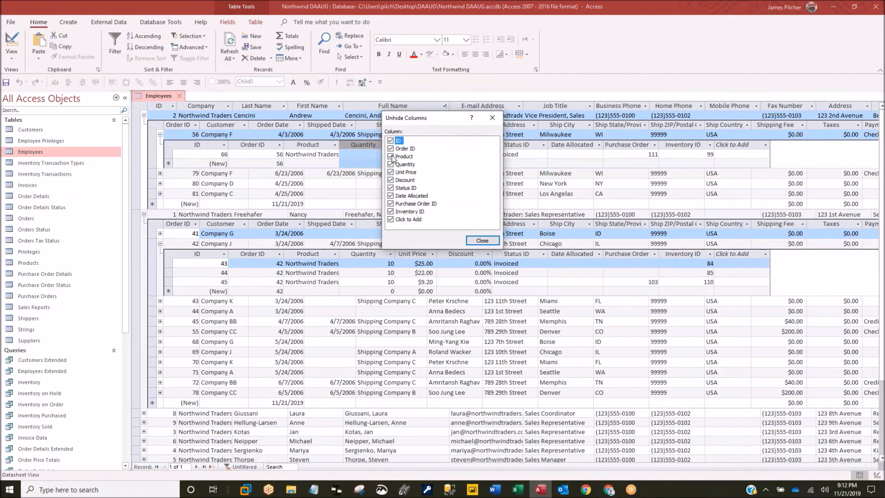
left_click(482, 240)
- Hide the ID and Order ID columns of the order details
left_click(207, 144)
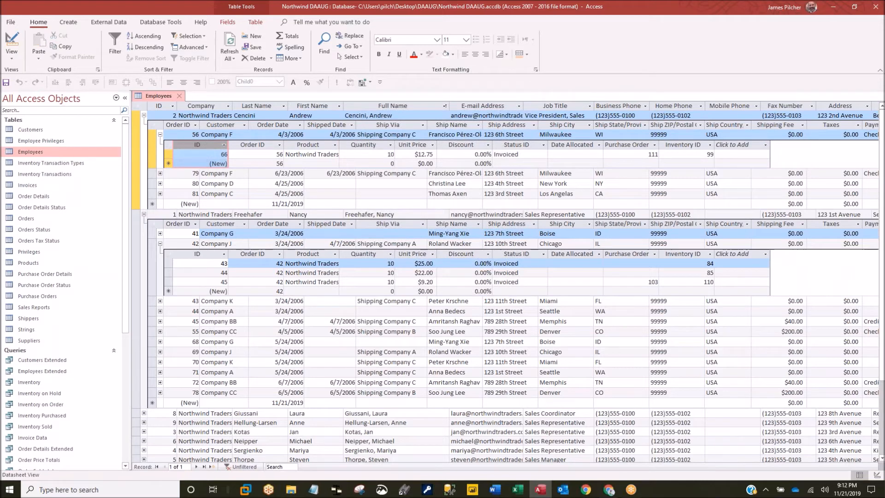
right_click(207, 143)
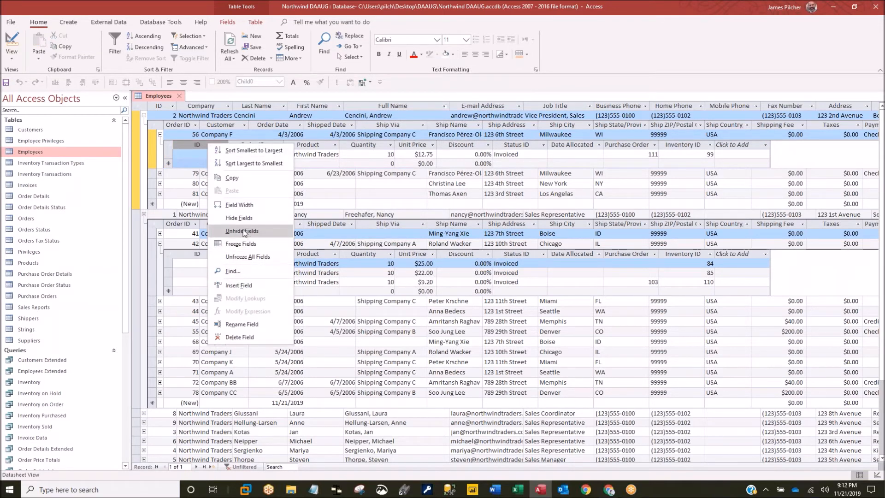
left_click(242, 219)
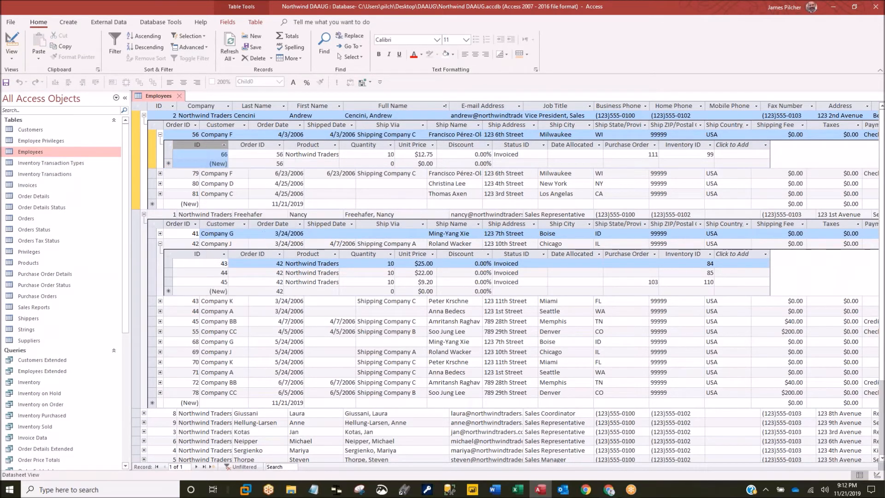
right_click(208, 139)
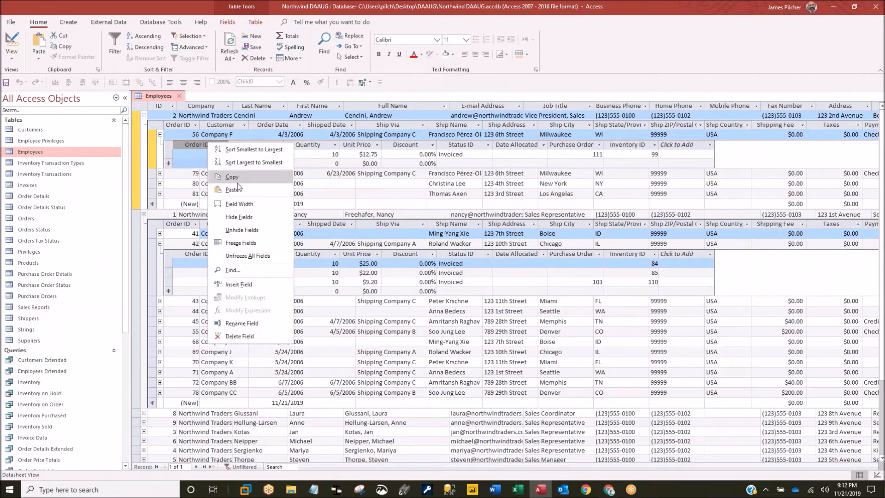
left_click(240, 216)
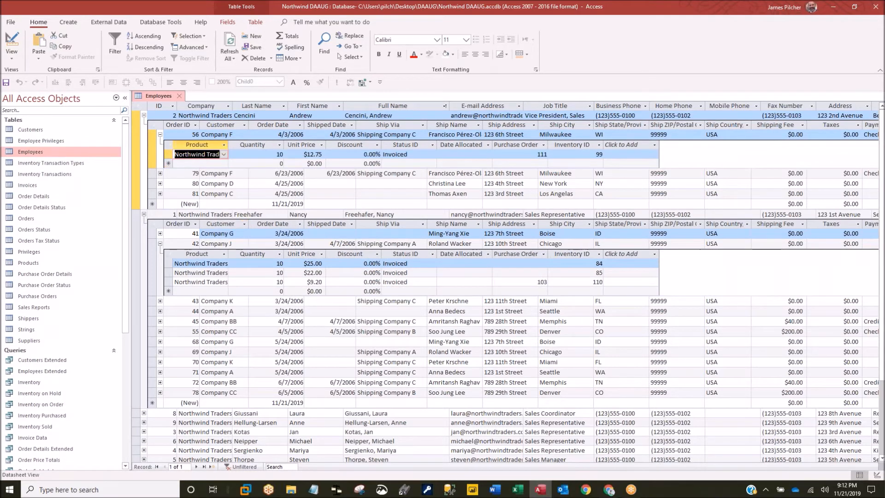
- Switch Employees to Design View and move its table Property Sheet toward the centre
right_click(163, 96)
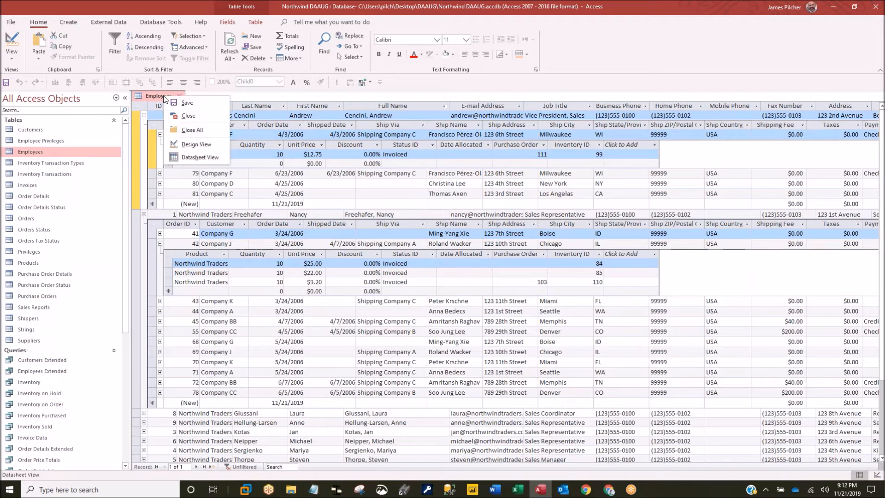
left_click(194, 145)
left_click_drag(631, 43, 477, 72)
- Set the Employees table's Subdatasheet Name to Query.Customers Extended and close the Property Sheet
left_click(483, 180)
left_click(681, 182)
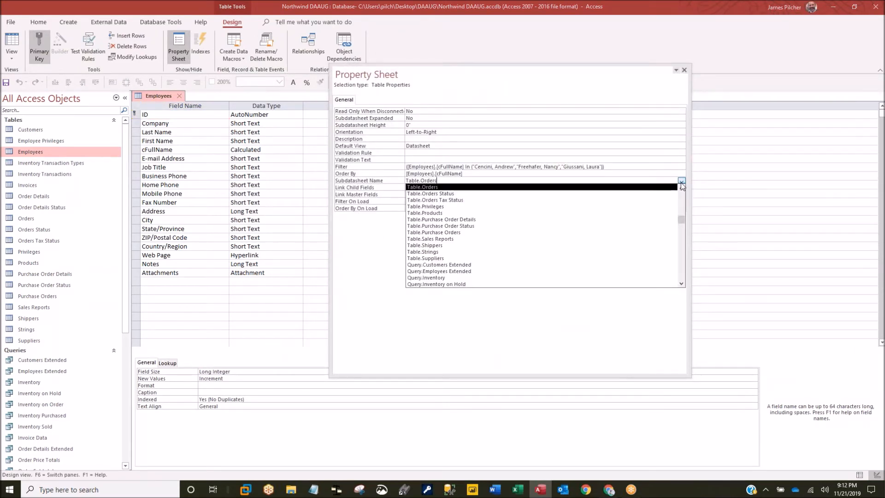
left_click(451, 266)
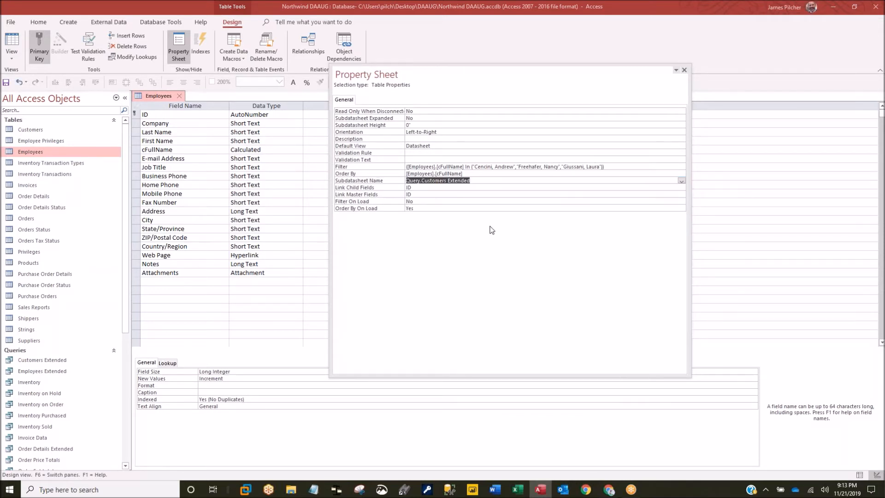
left_click(684, 70)
- Save the Employees table design and switch it back to Datasheet View
right_click(156, 96)
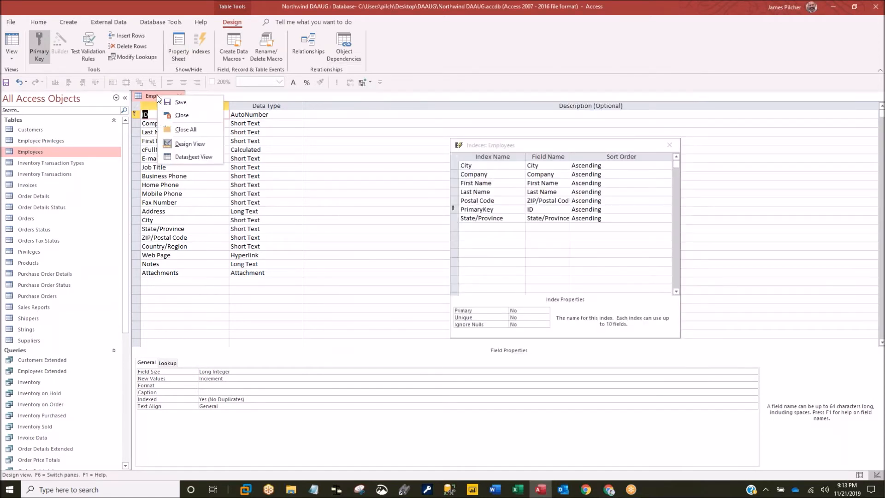
left_click(181, 103)
right_click(168, 95)
left_click(189, 155)
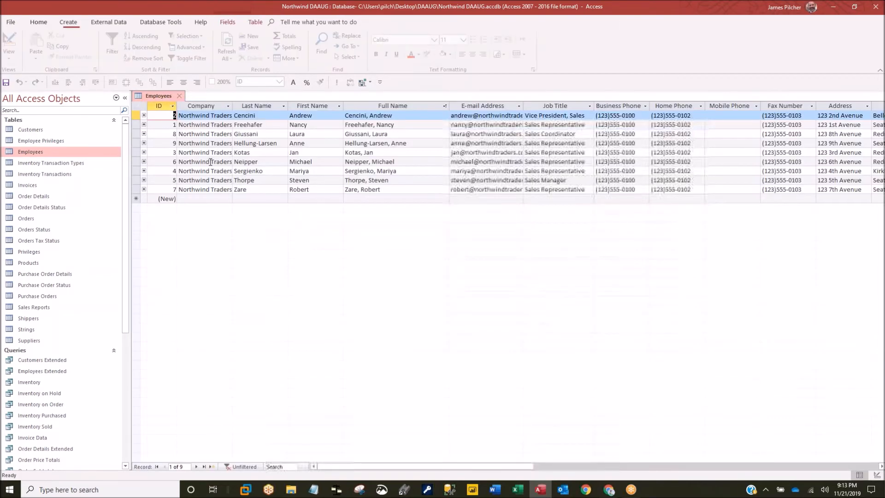
- Expand and collapse record 2's related customer rows, then close the Employees table
left_click(144, 115)
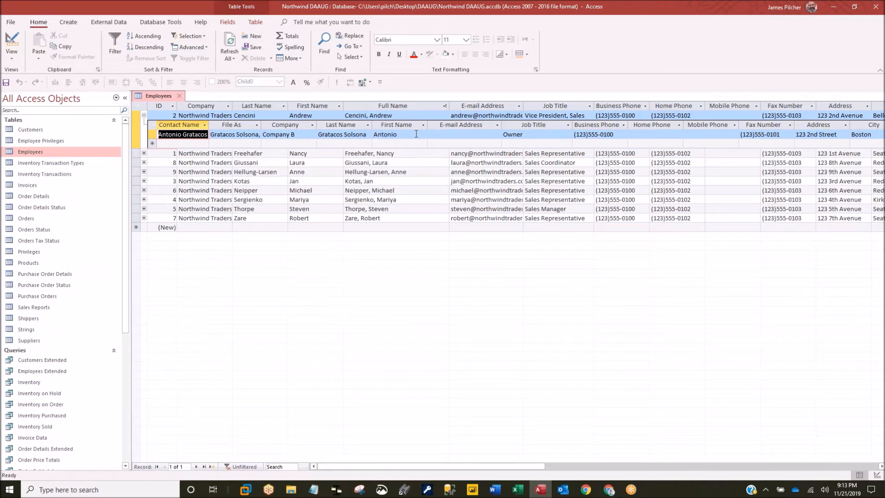
left_click(144, 115)
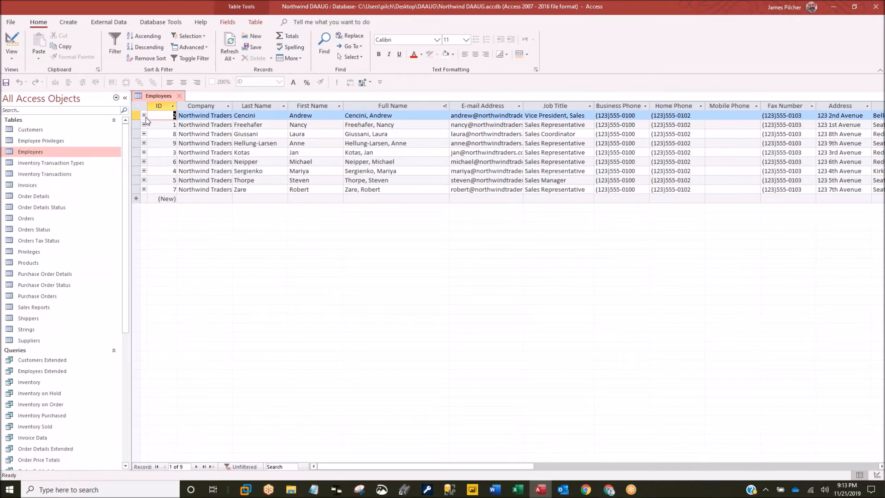
left_click(180, 96)
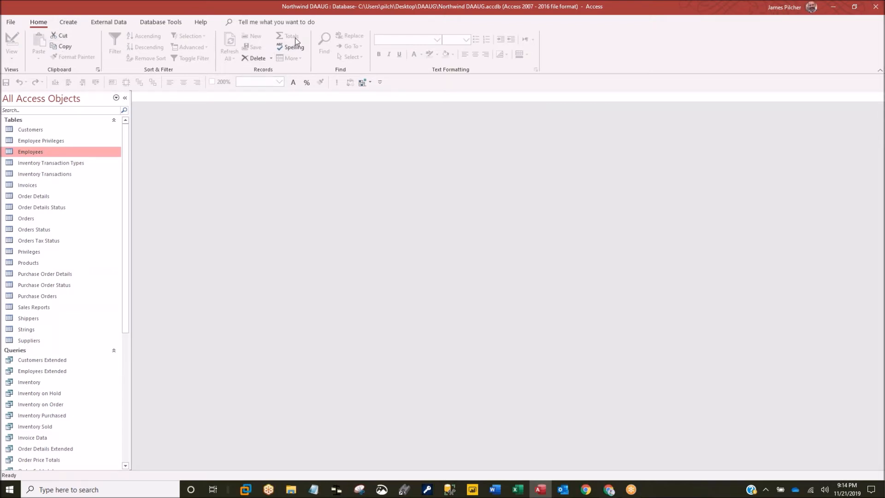
- Open the Customers table to look it over, close it, and bring up the Create ribbon
double_click(43, 131)
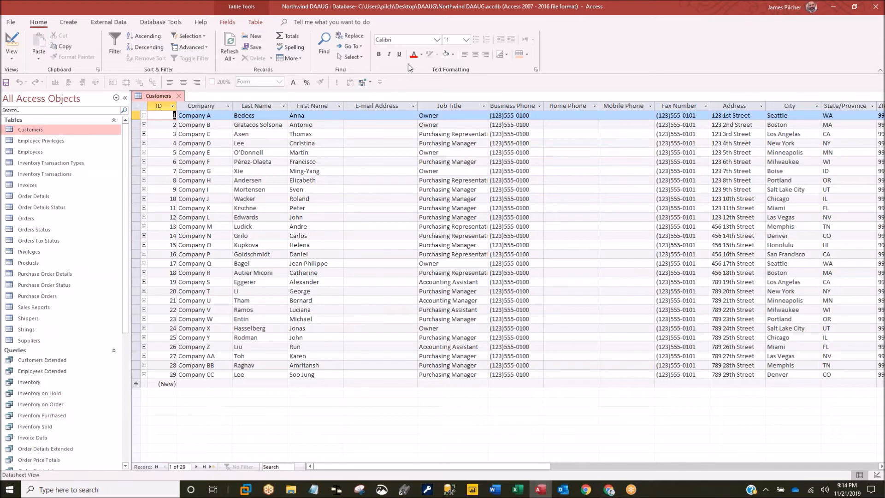
left_click(182, 96)
left_click(68, 22)
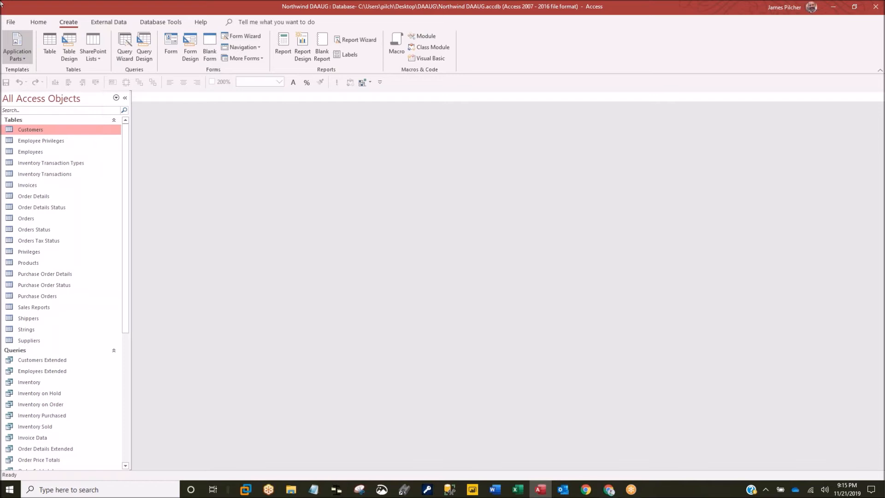
- Insert two Msgbox forms from the Application Parts gallery
left_click(24, 59)
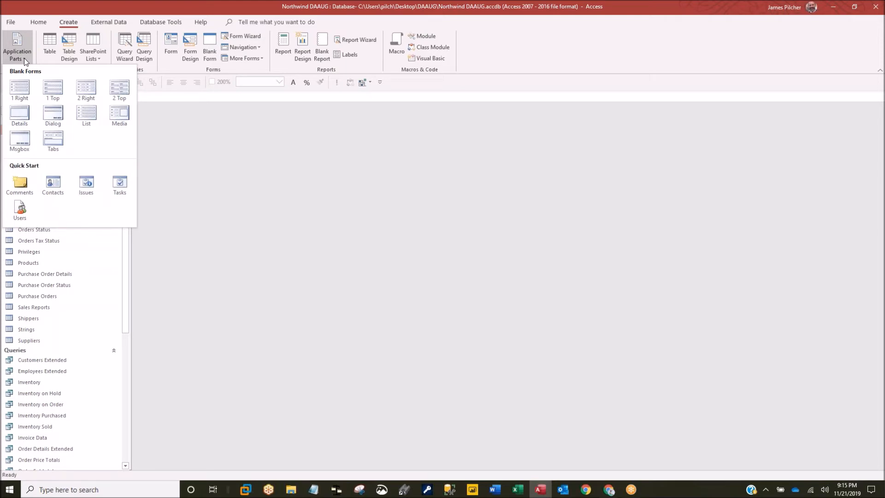
left_click(20, 140)
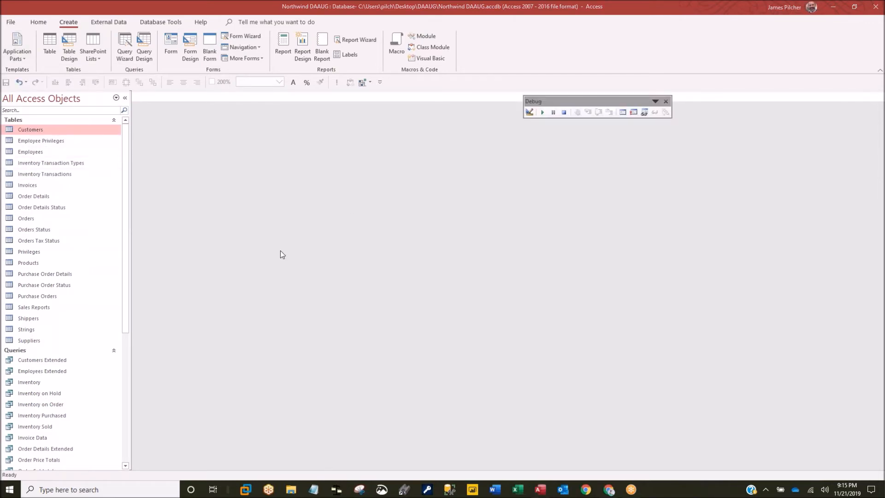
left_click(24, 58)
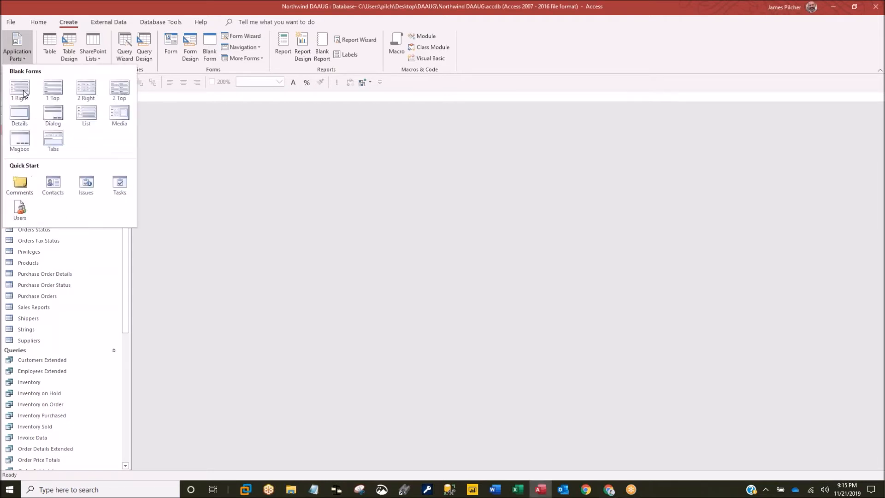
left_click(14, 144)
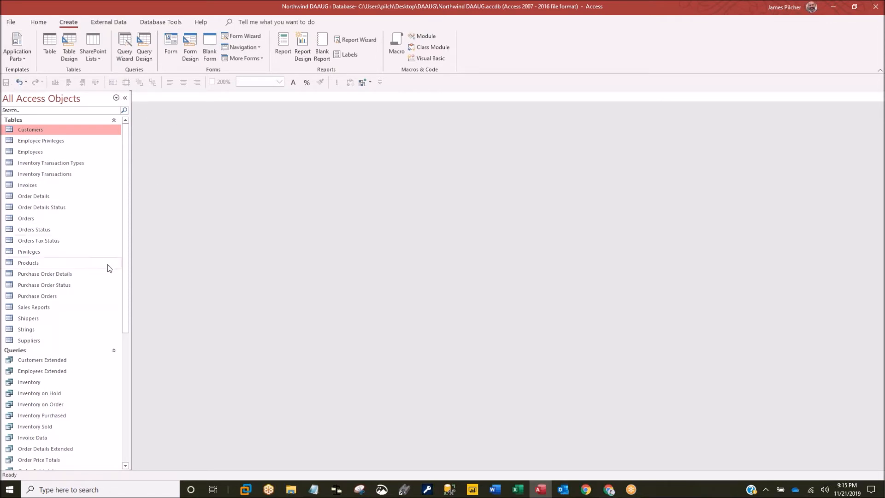
- Preview the new MessageBox form from the Forms group, close it, and dismiss the parts gallery
left_click(24, 350)
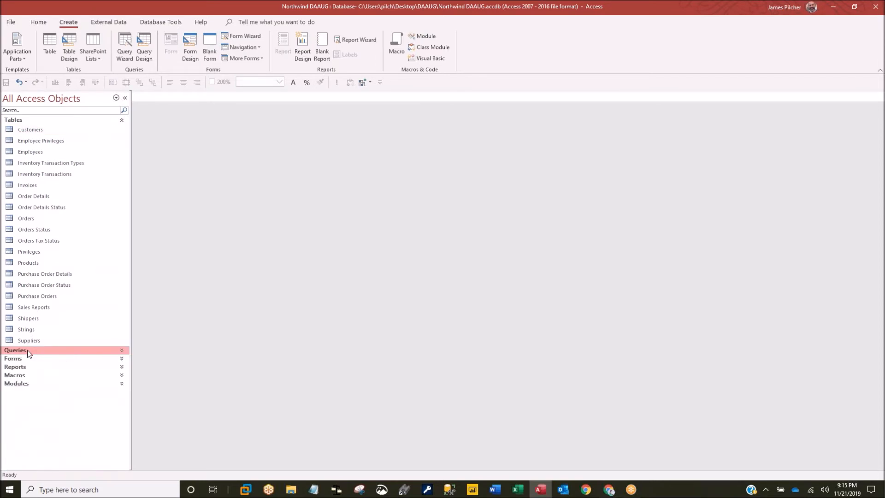
left_click(17, 360)
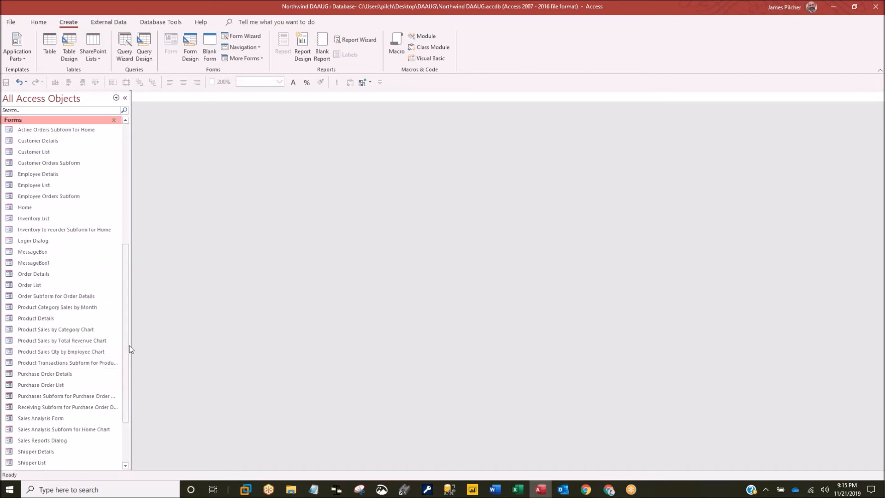
double_click(24, 253)
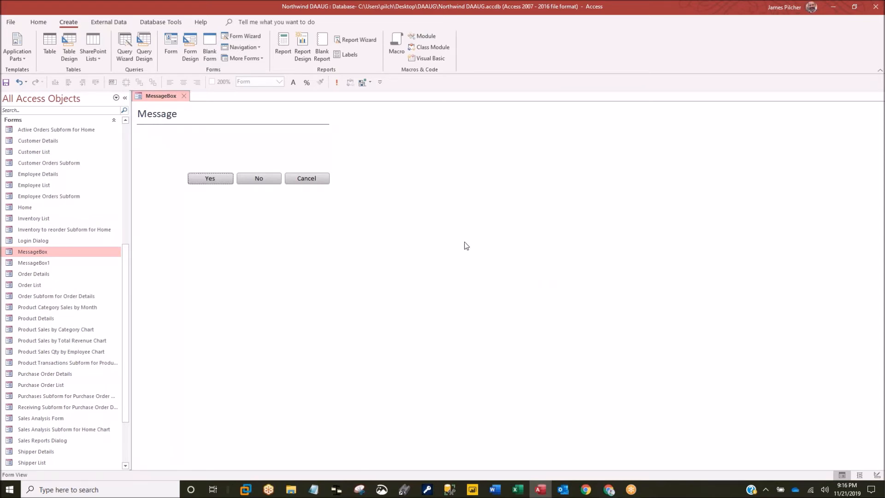
left_click(185, 97)
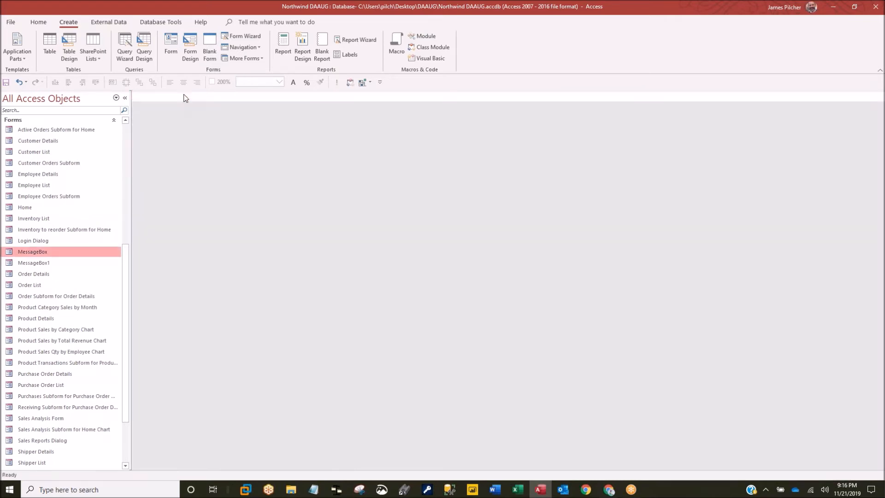
left_click(18, 62)
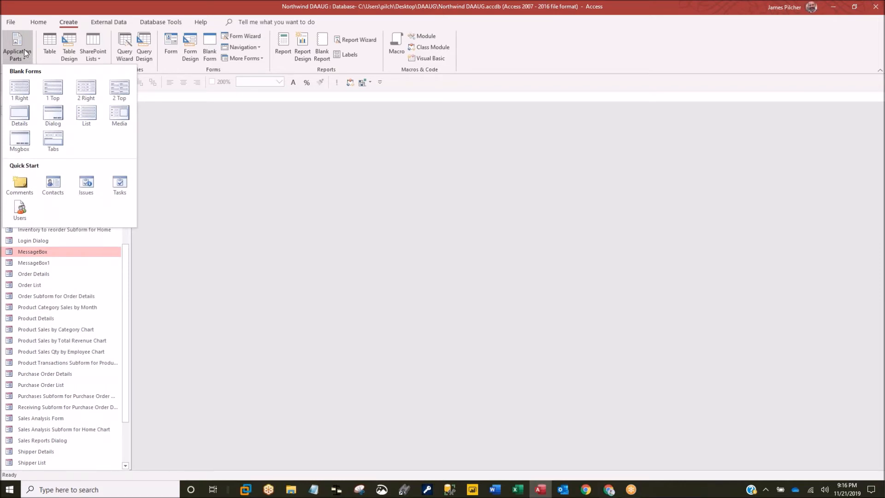
left_click(225, 184)
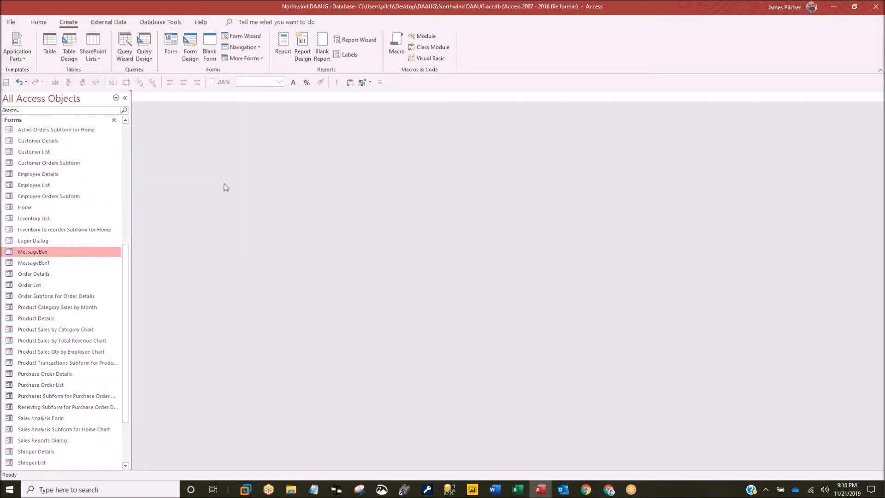
- In Access Options' Customize Ribbon, remove the Create tab's Templates group and confirm with OK
left_click(10, 22)
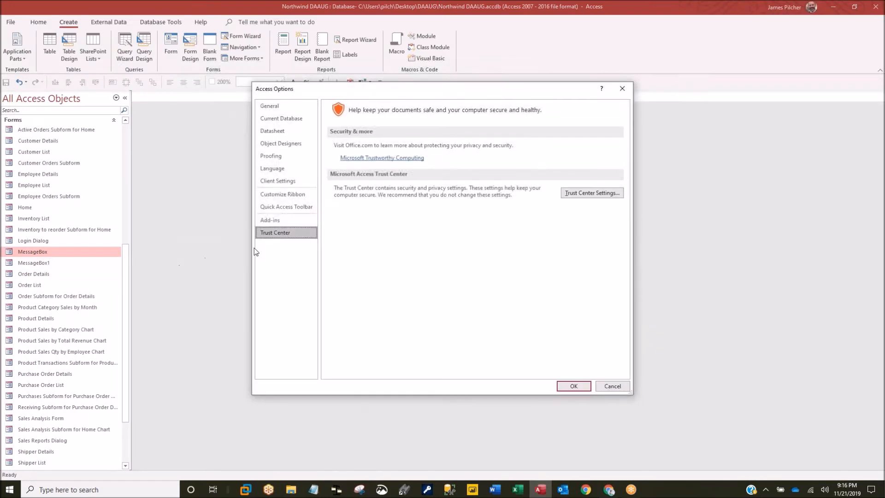
left_click(280, 194)
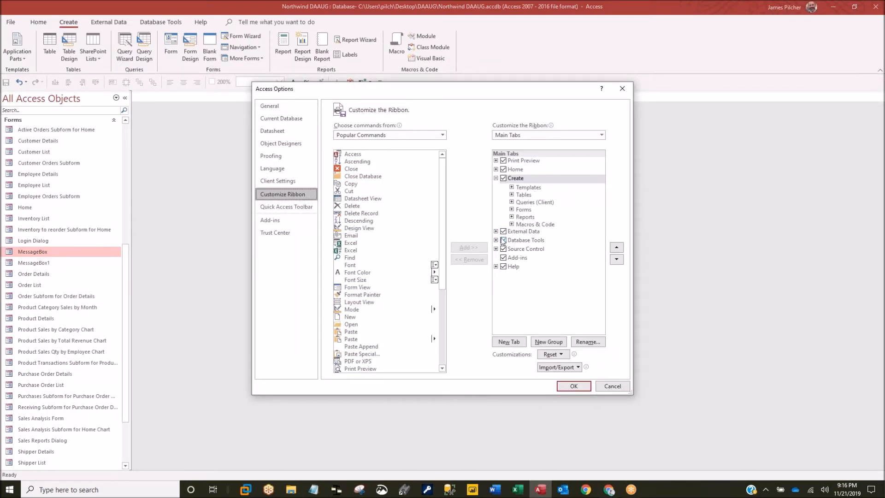
left_click(522, 189)
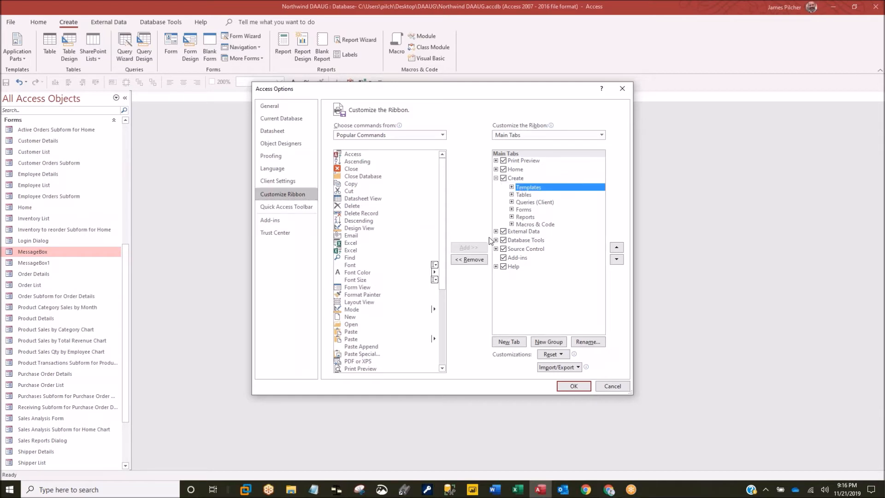
left_click(470, 260)
left_click(576, 386)
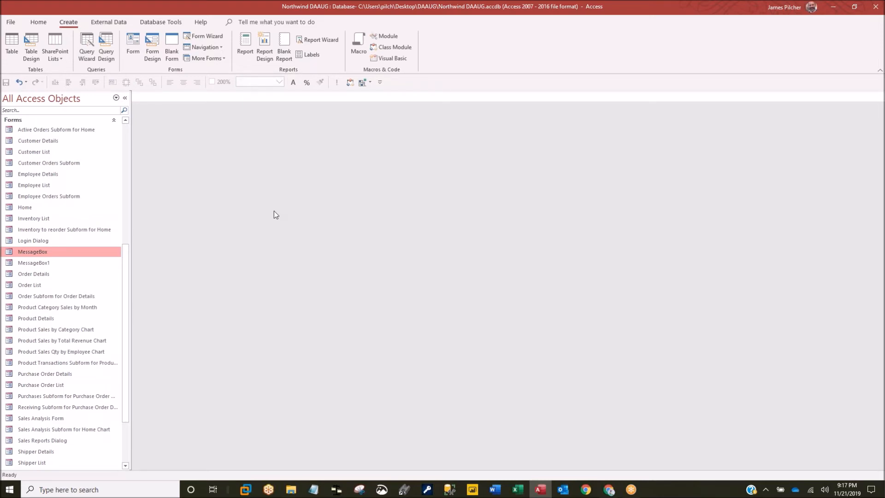
right_click(33, 255)
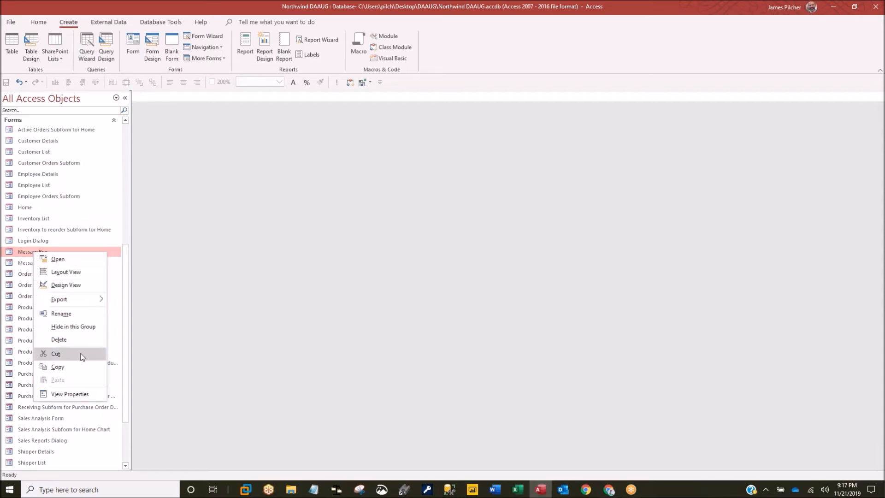
left_click(59, 340)
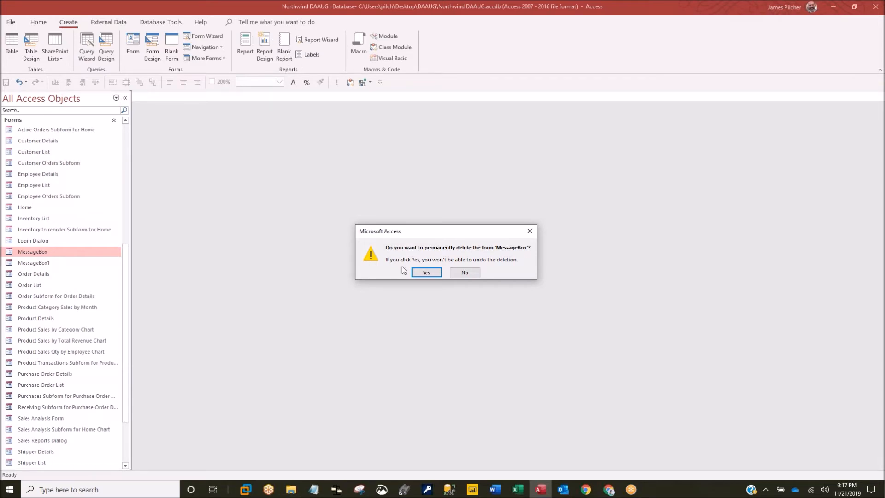
left_click(427, 272)
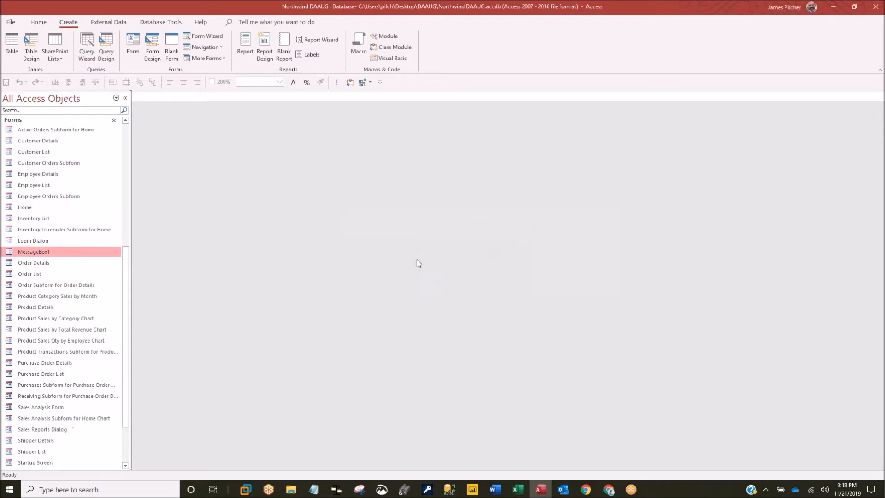
right_click(55, 251)
left_click(77, 339)
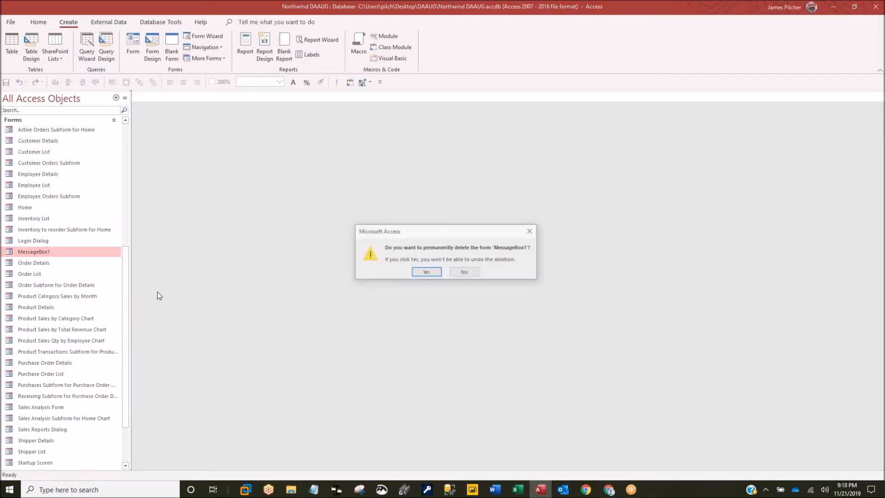
left_click(425, 272)
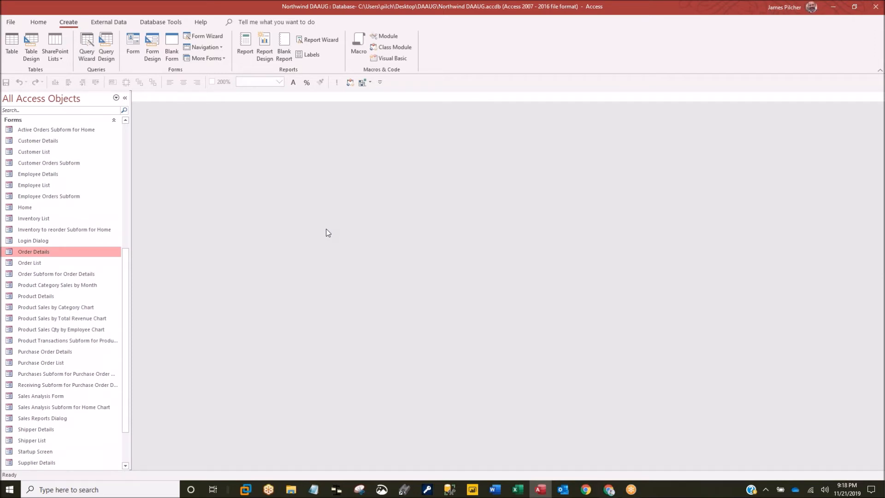
left_click(15, 119)
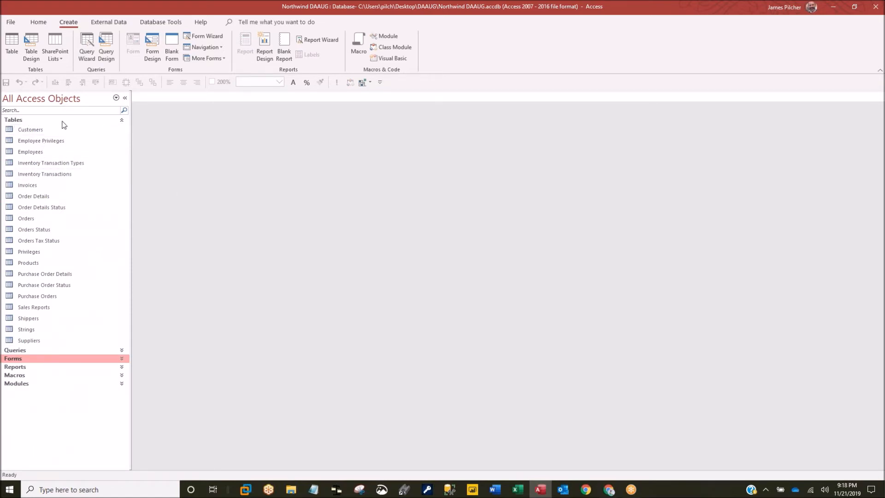
- Check the More Forms list before choosing a source table, then dismiss it
left_click(25, 120)
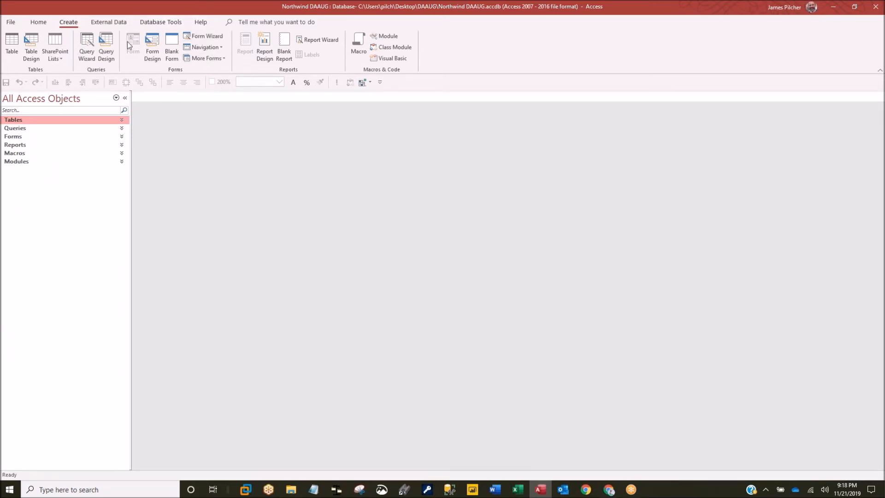
left_click(201, 60)
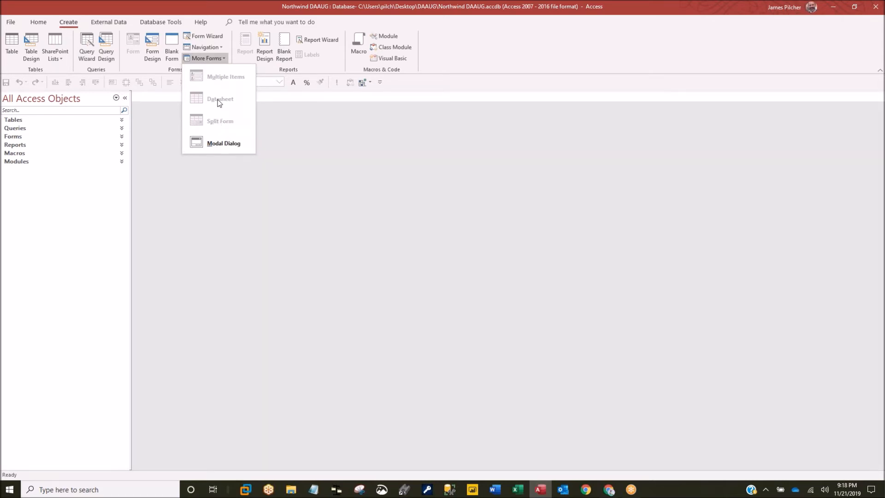
left_click(300, 147)
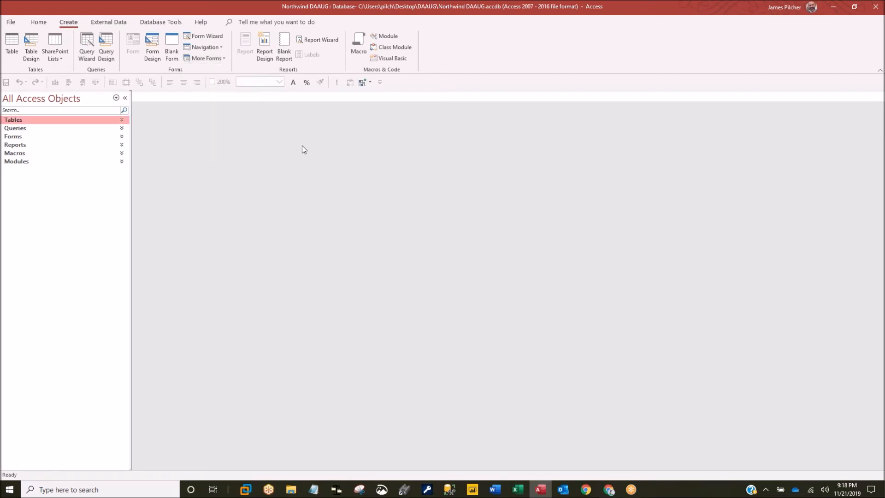
left_click(35, 122)
- Create a datasheet form from the Customers table via More Forms > Datasheet
left_click(30, 130)
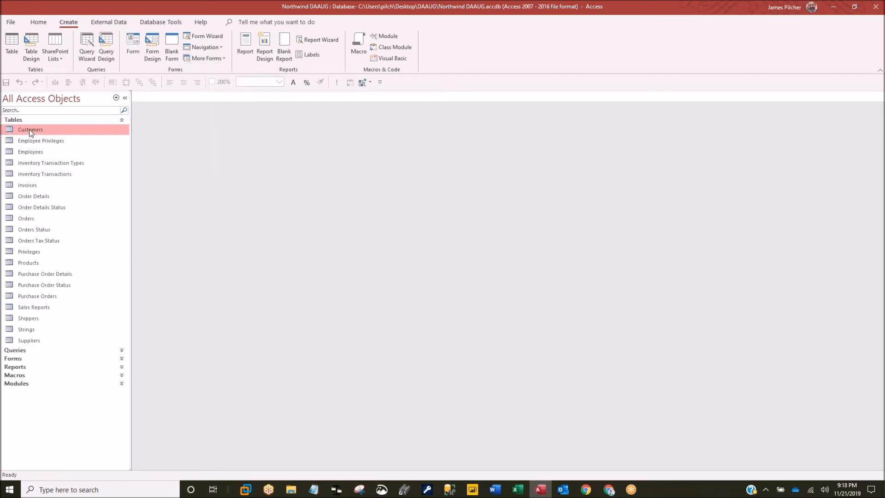
left_click(206, 58)
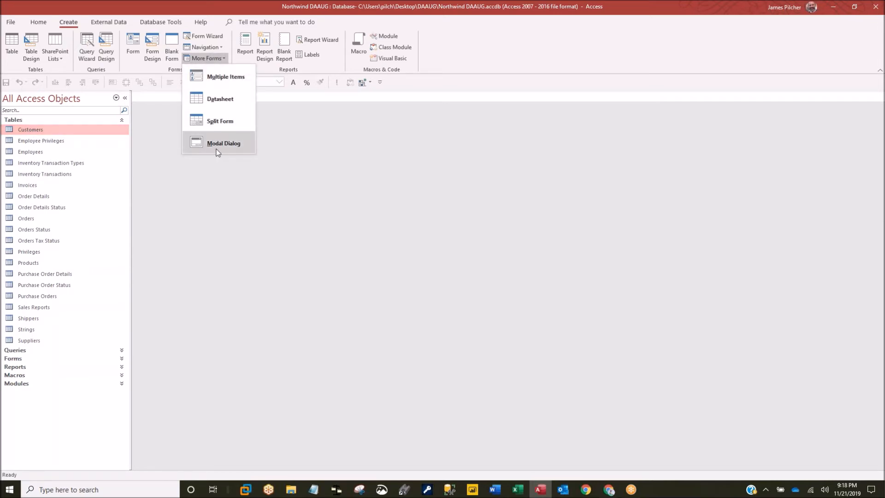
left_click(222, 99)
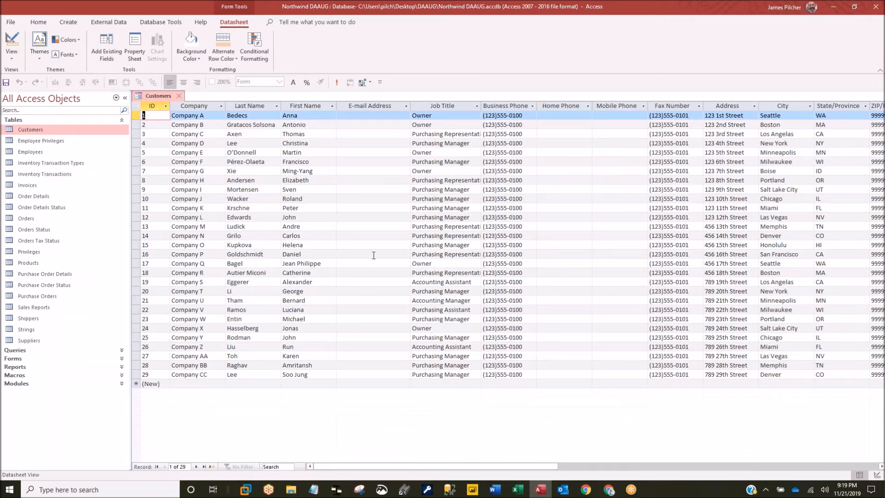
right_click(164, 97)
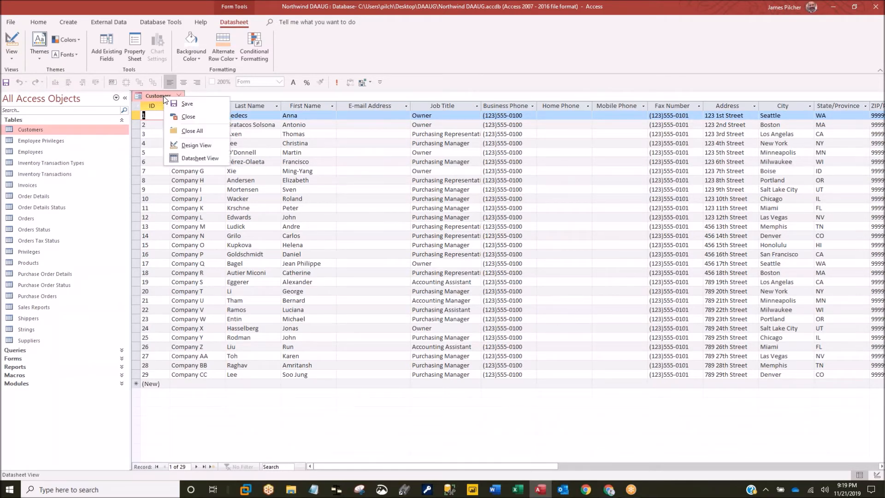
- Switch the new Customers form to Design View and select the Fax Number field
left_click(194, 142)
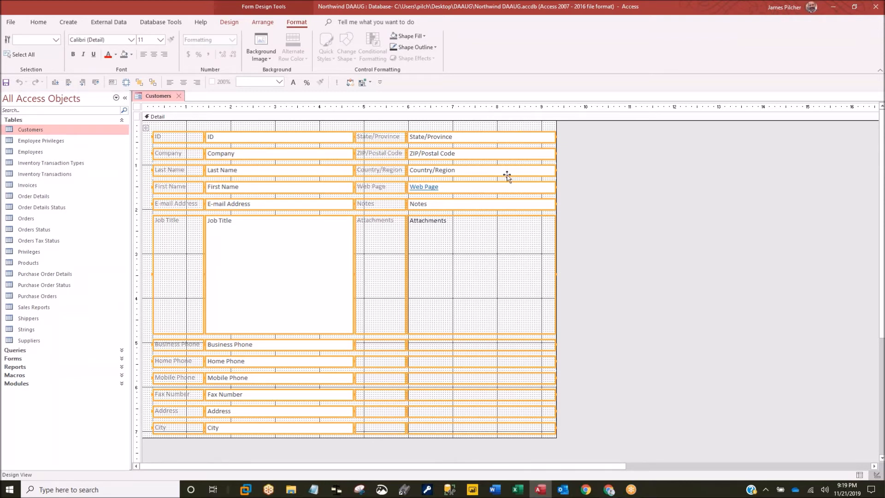
left_click(652, 253)
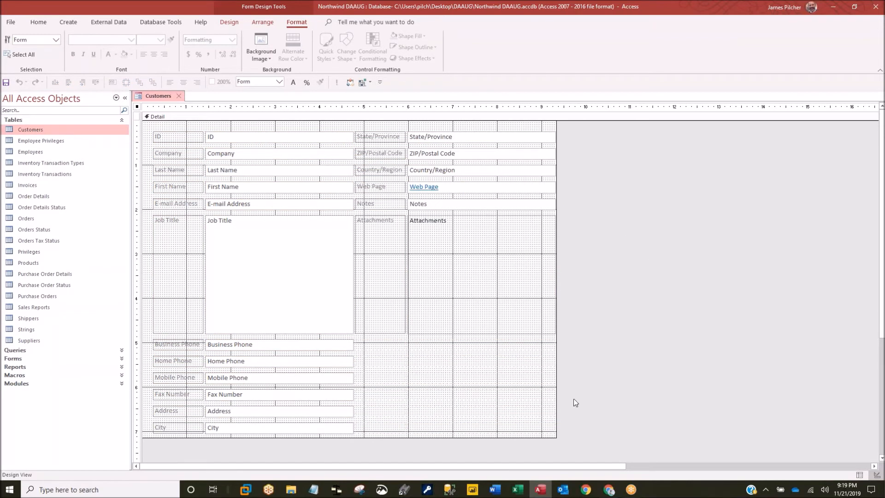
left_click(248, 395)
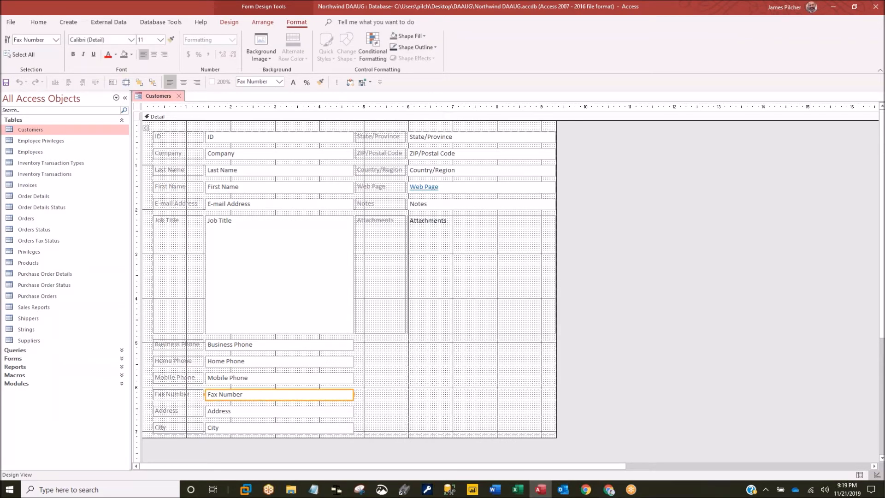
right_click(160, 392)
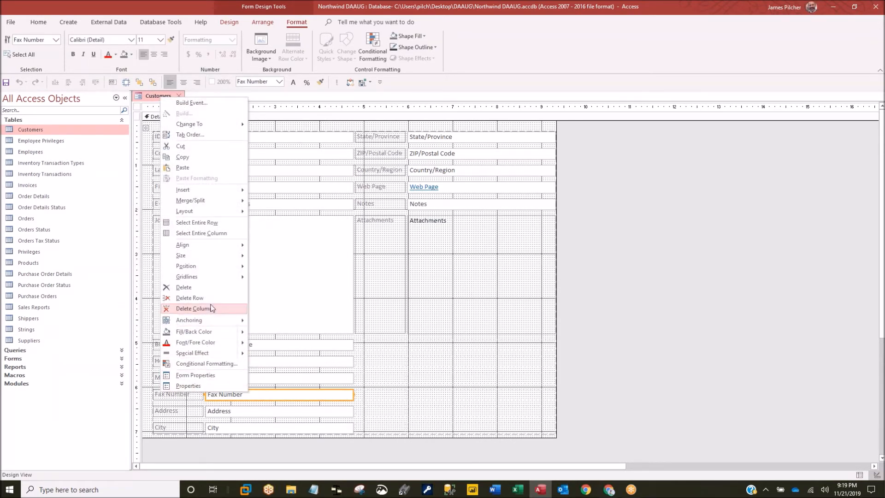
- Delete the Fax Number row, check the form in Datasheet View, then return to Design View
left_click(184, 287)
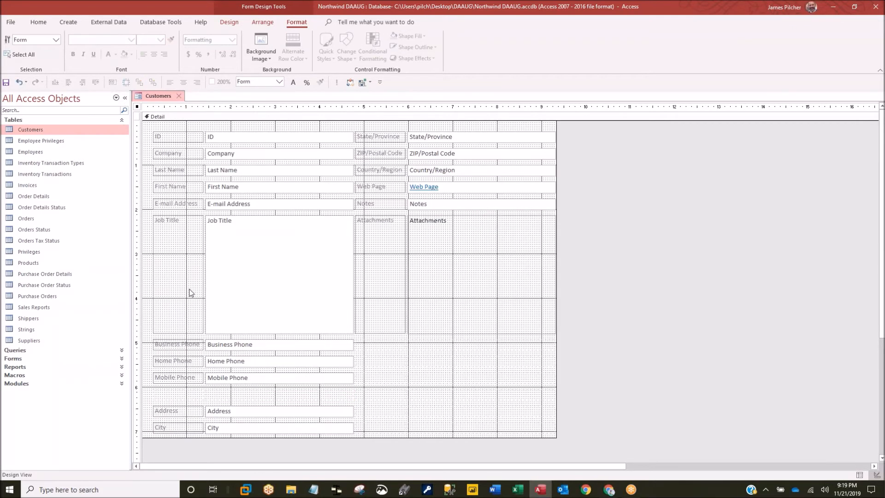
right_click(167, 94)
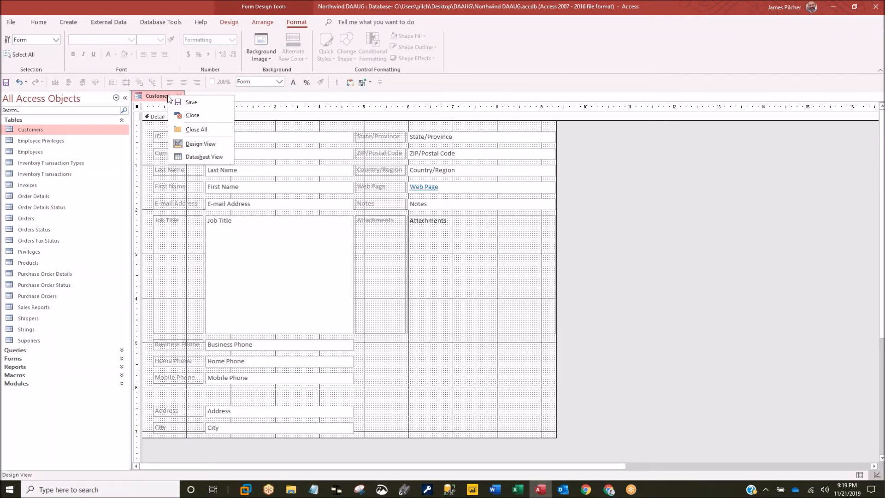
left_click(194, 156)
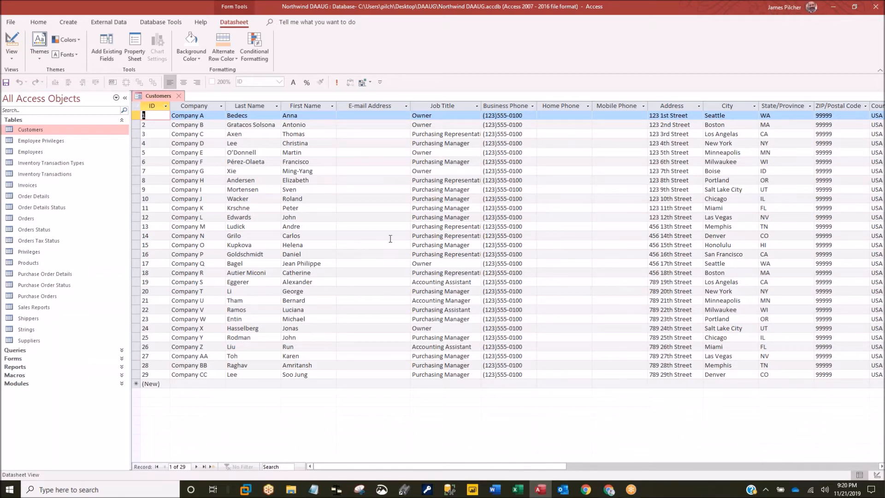
right_click(159, 95)
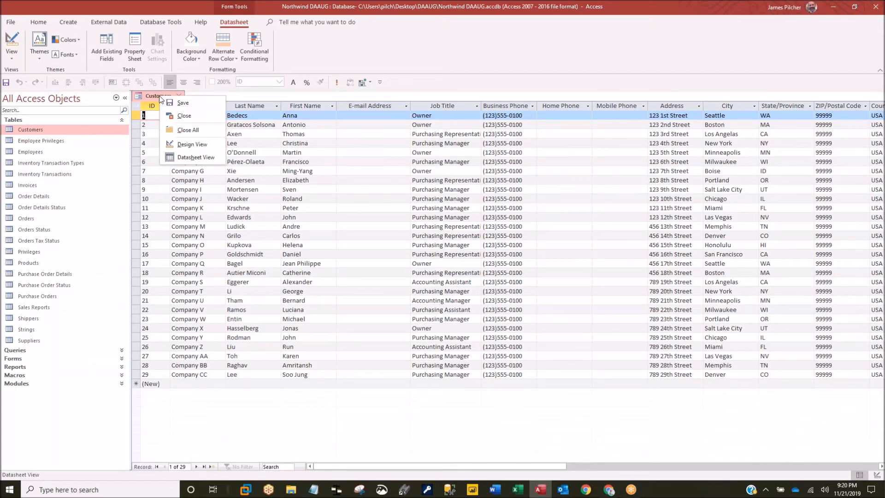
left_click(198, 145)
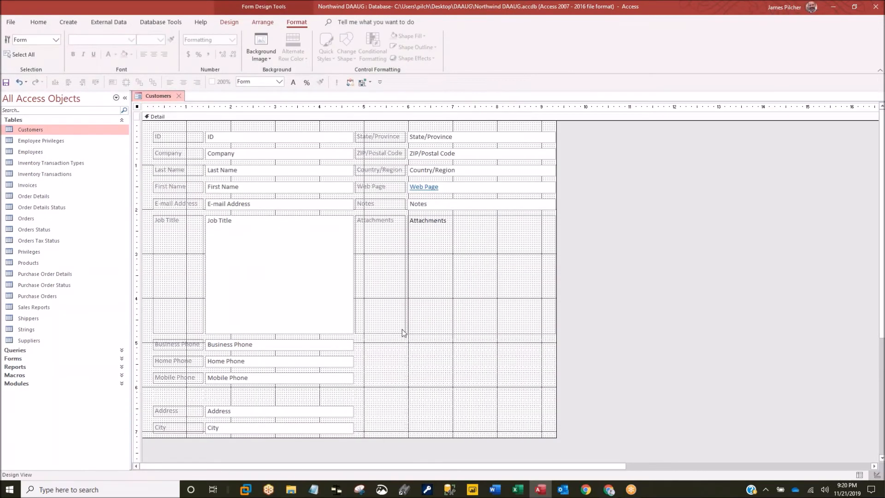
- Set the form's Allow Deletions and Allow Additions properties to No, leaving Allow Edits on
double_click(632, 338)
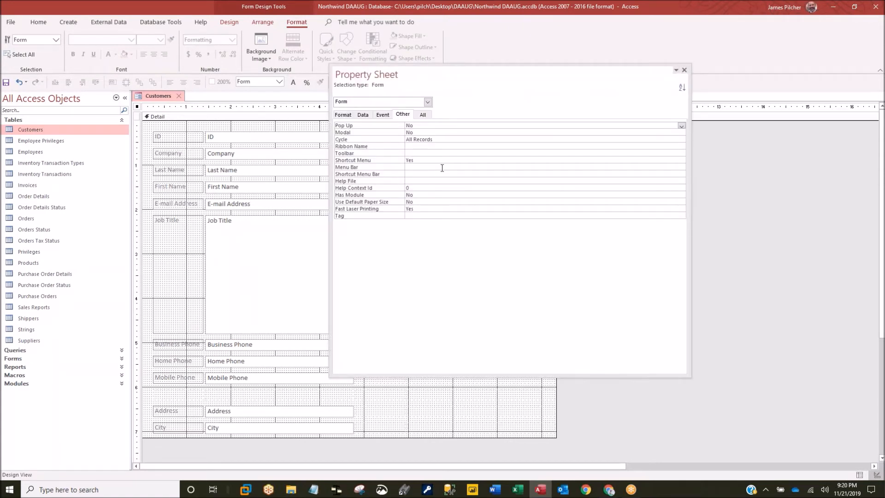
left_click(424, 115)
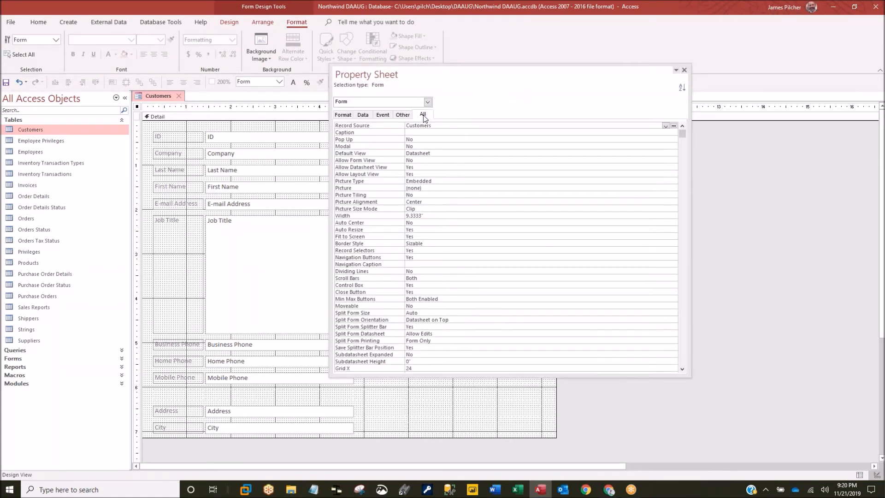
scroll(465, 291, "down", 4)
scroll(465, 291, "down", 4)
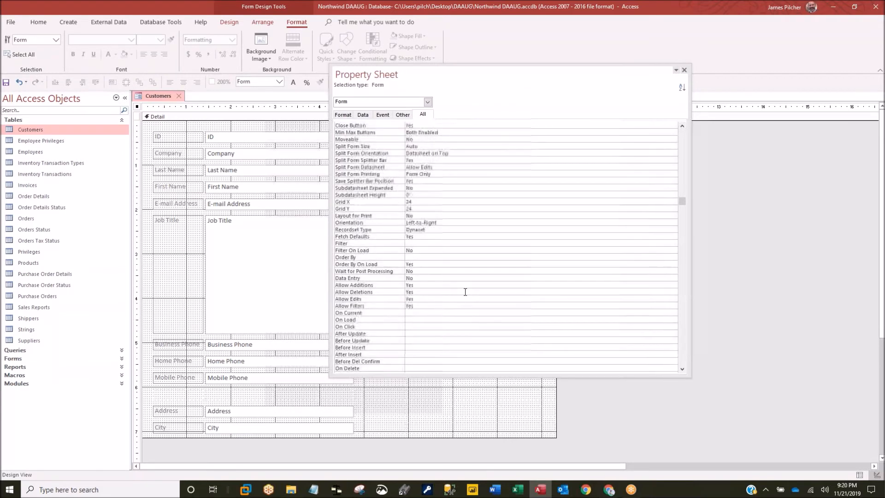
double_click(419, 292)
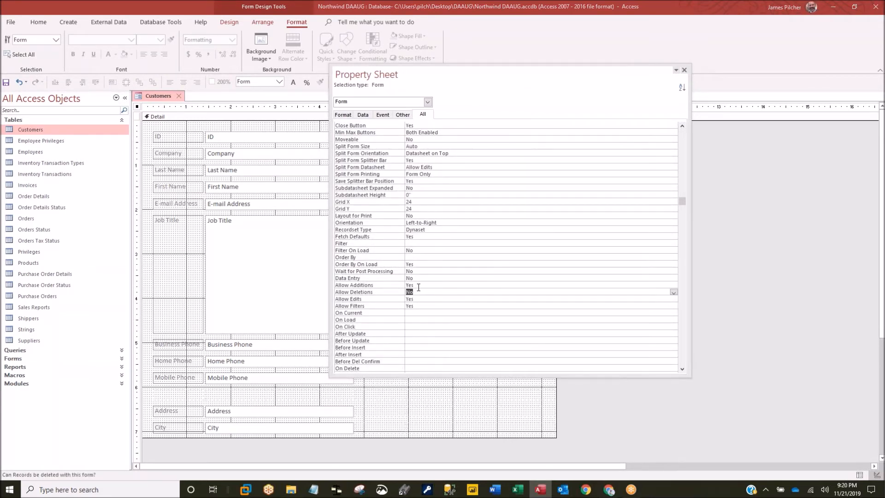
double_click(417, 285)
left_click(375, 299)
left_click(684, 70)
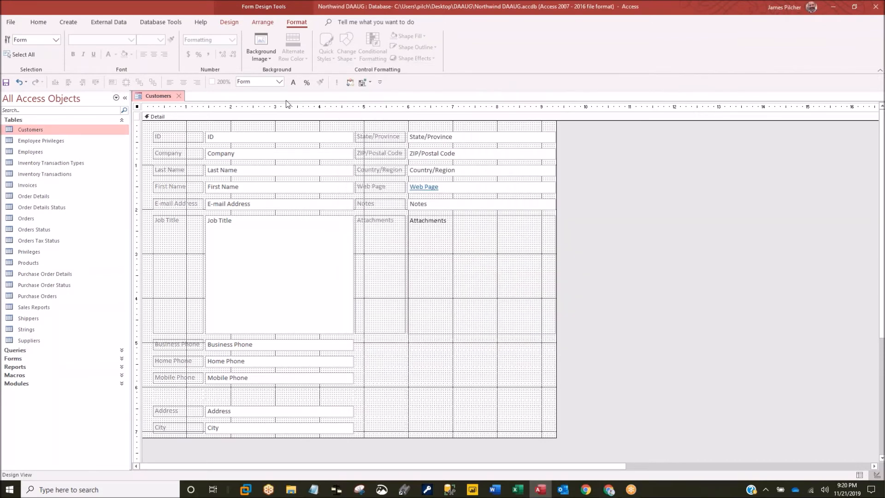
- Save the form as frmCustomers2 and display it in Datasheet View
right_click(167, 97)
left_click(188, 102)
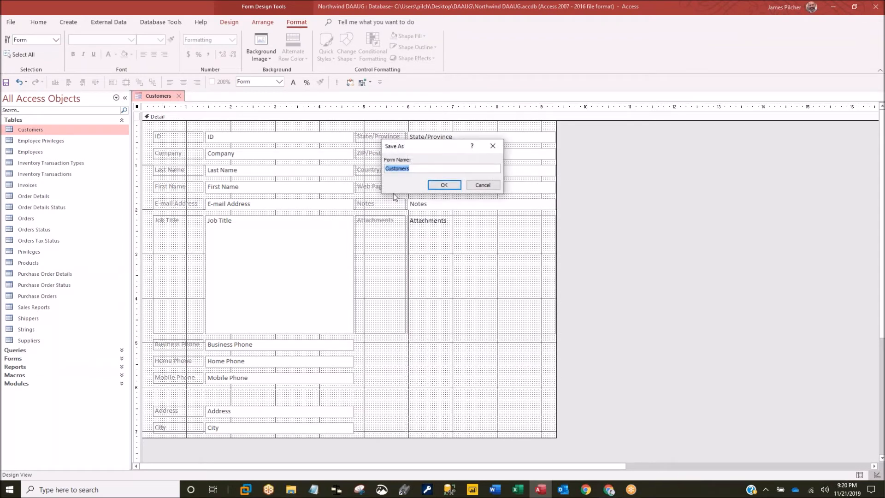
left_click(435, 168)
type("frm2")
left_click(443, 185)
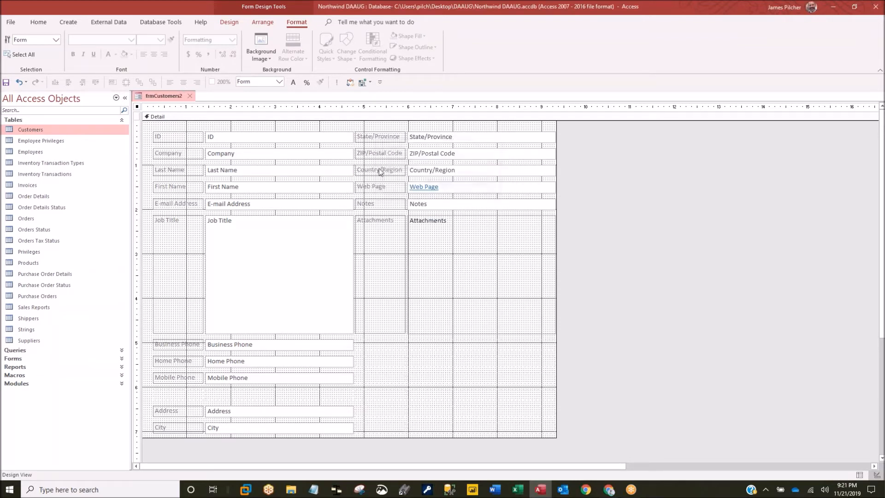
right_click(167, 95)
left_click(201, 157)
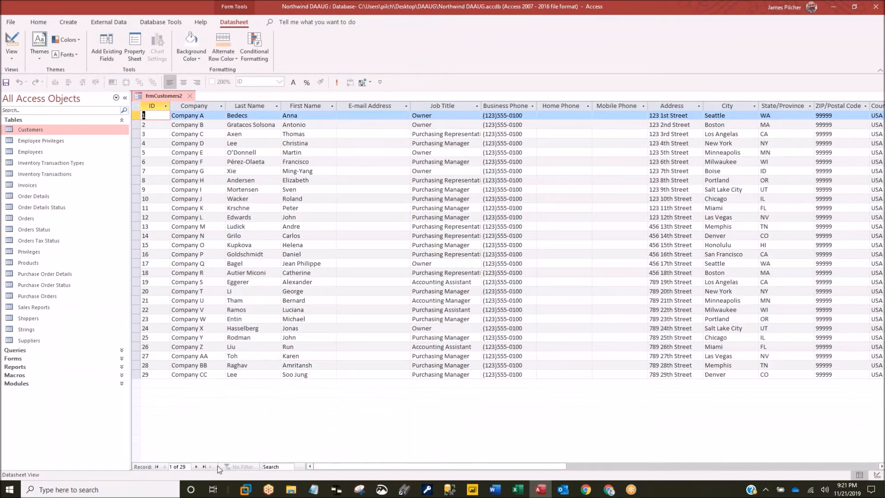
left_click(137, 374)
key("Delete")
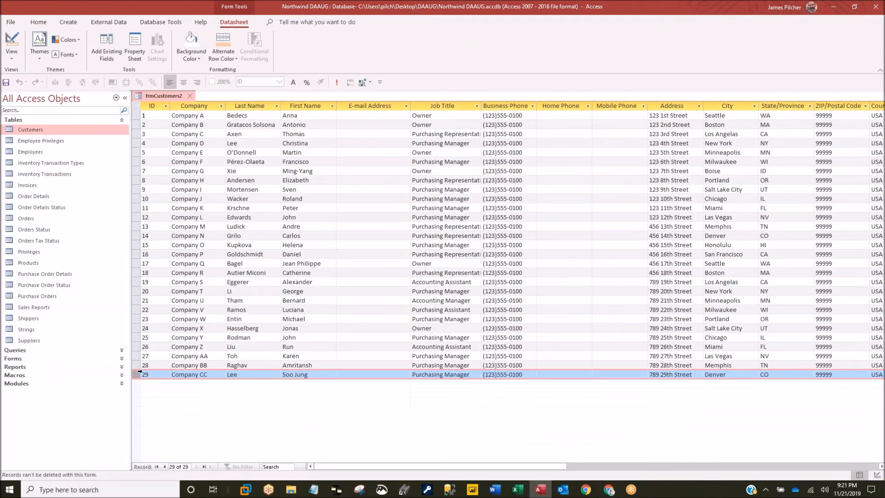
left_click(259, 245)
type("r")
key("Down")
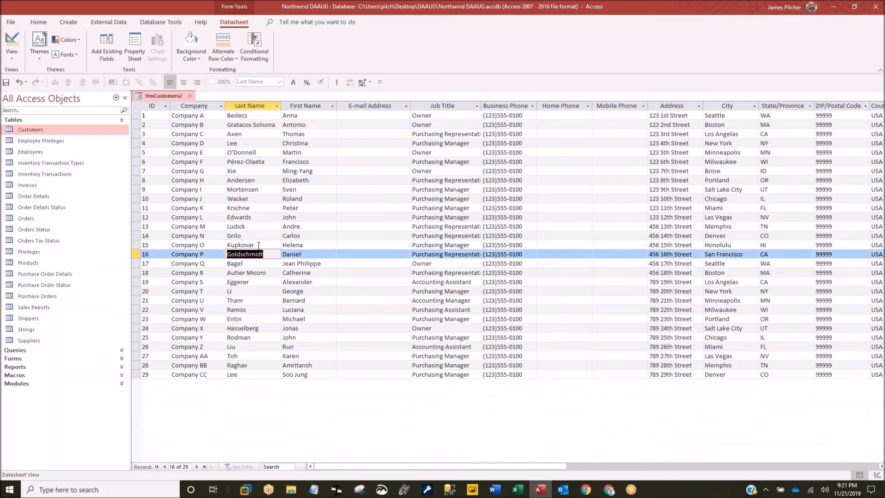
key("Up")
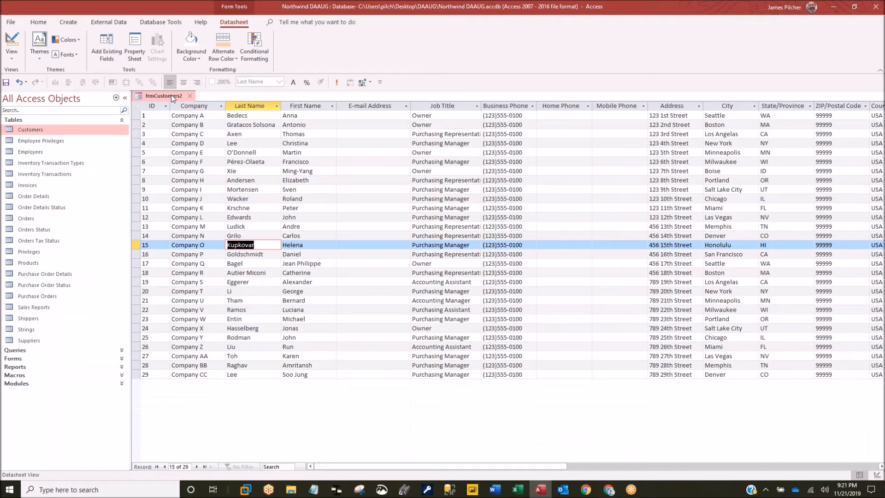
left_click(272, 256)
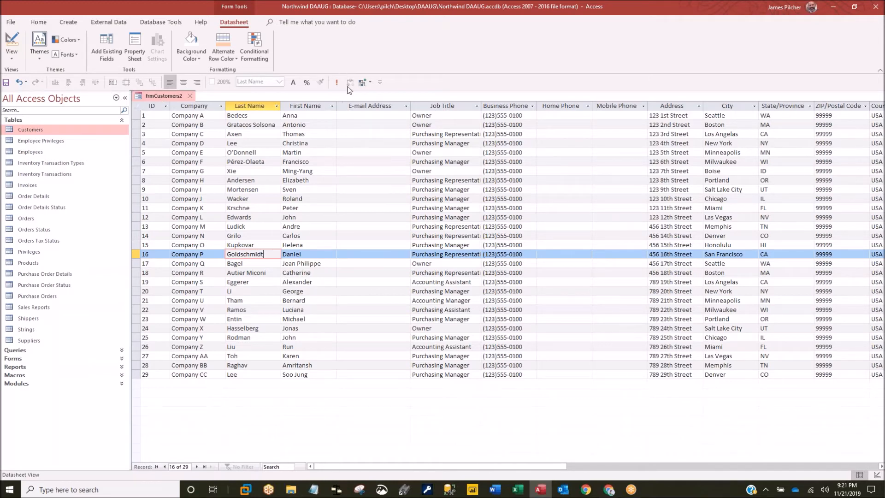
right_click(166, 96)
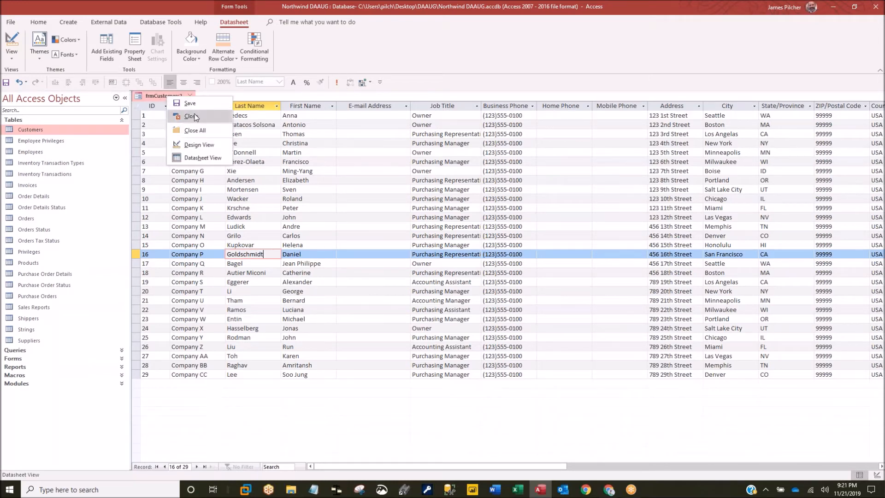
left_click(198, 144)
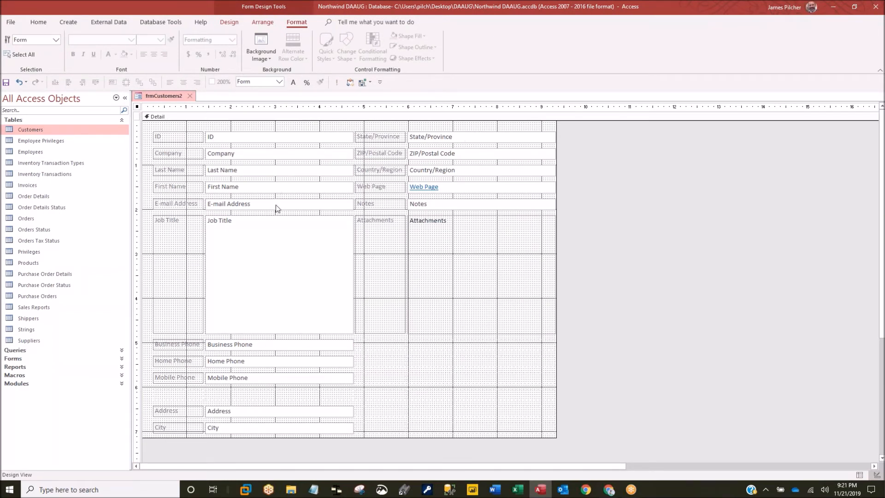
right_click(173, 100)
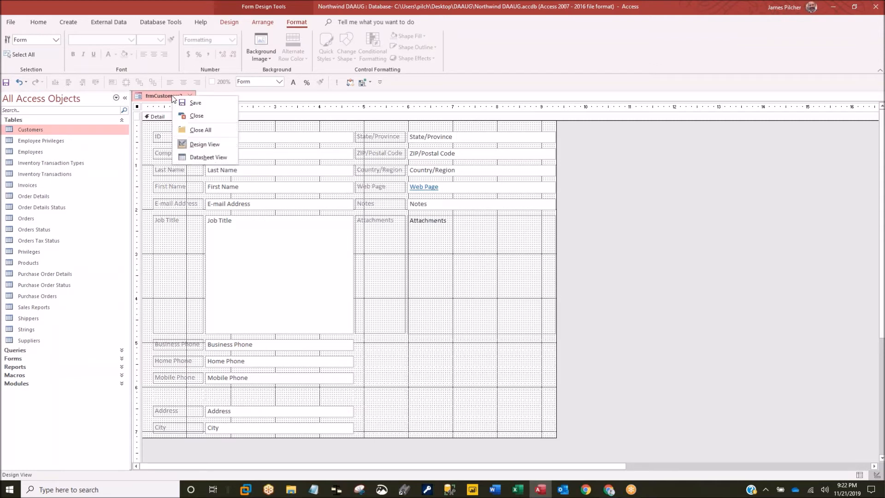
left_click(200, 158)
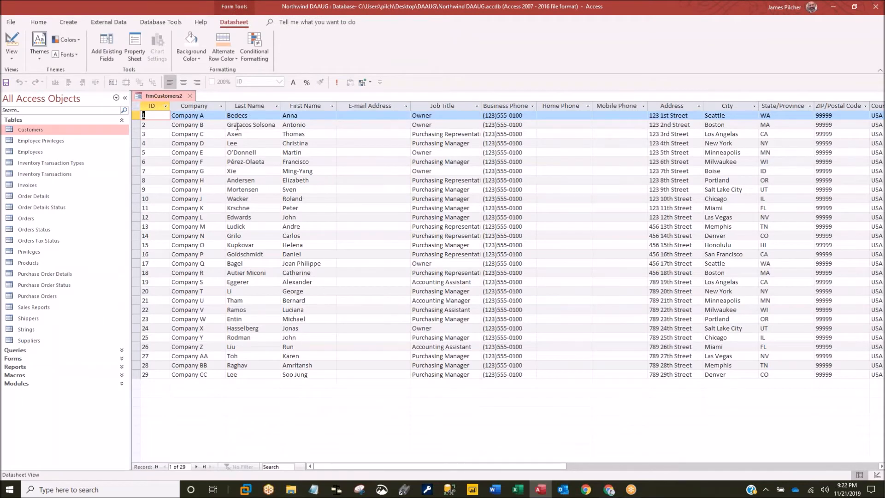
right_click(237, 126)
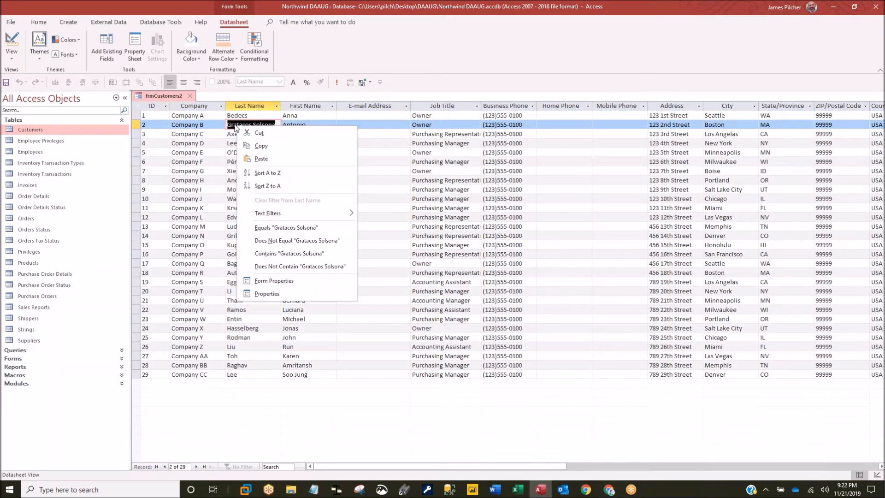
left_click(375, 52)
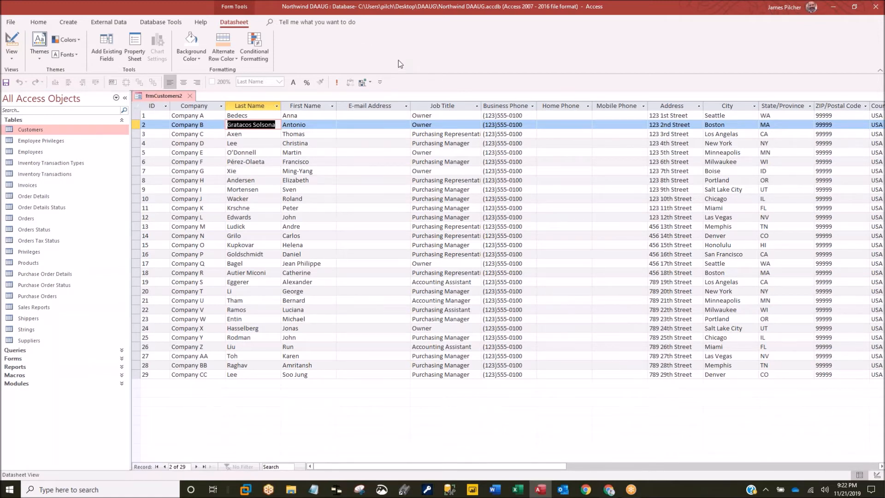
left_click(259, 44)
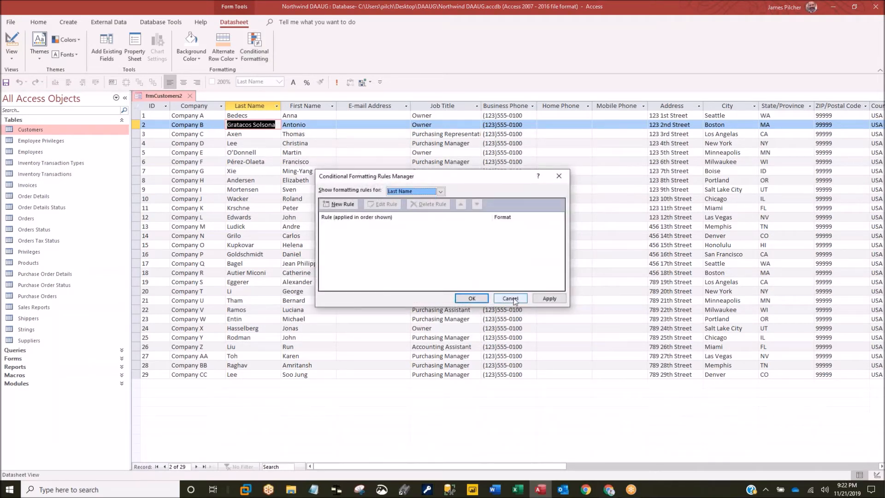
left_click(468, 298)
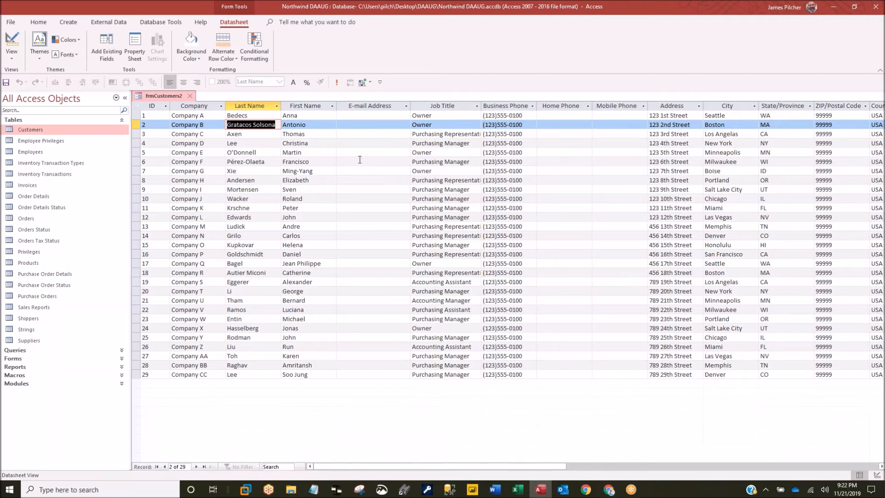
- Widen Job Title to fit 'Purchasing Representative' and move E-mail Address before Last Name
double_click(481, 106)
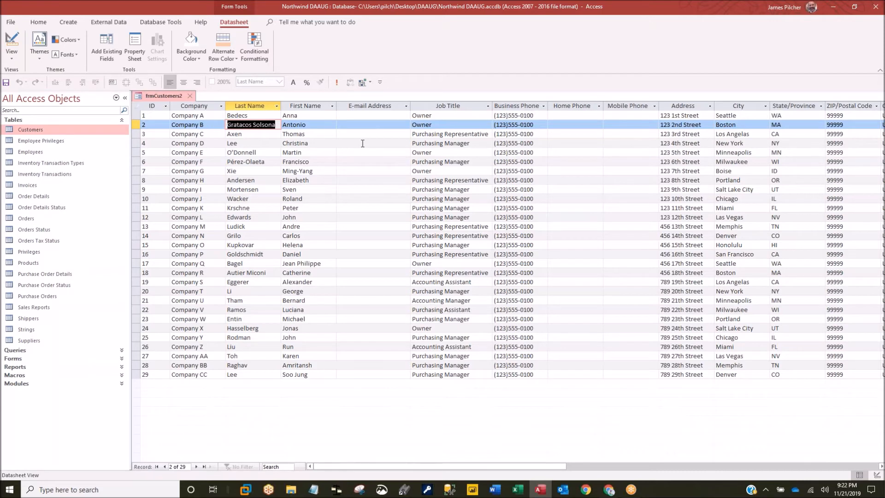
left_click(361, 105)
left_click_drag(361, 105, 276, 102)
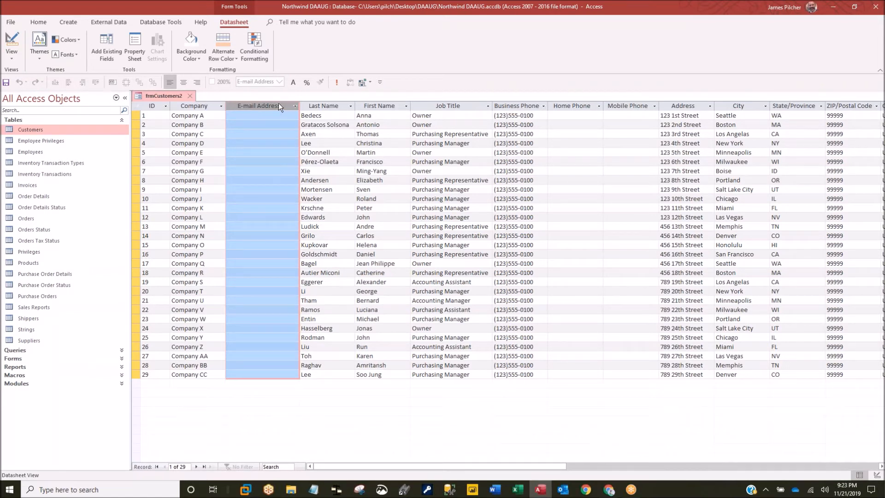
- Save the frmCustomers2 layout changes and close the form
right_click(164, 96)
left_click(184, 104)
left_click(188, 96)
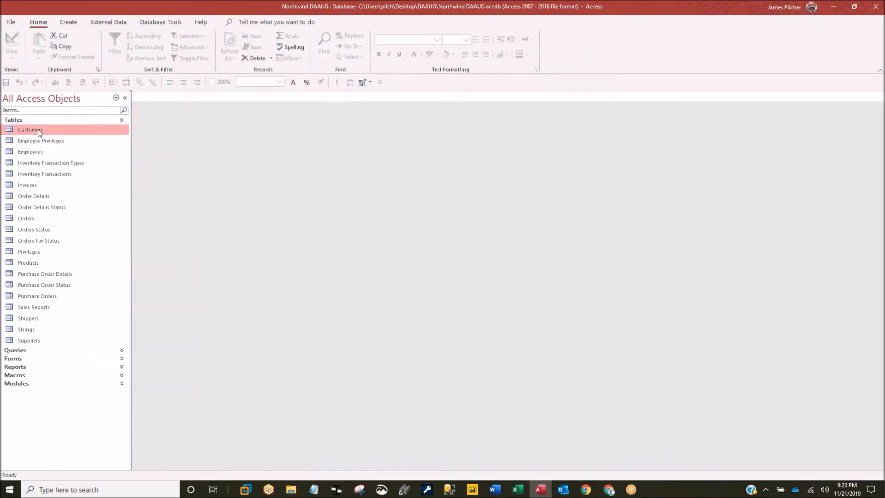
- Open the Customers table and move the Job Title column ahead of E-mail Address
double_click(39, 131)
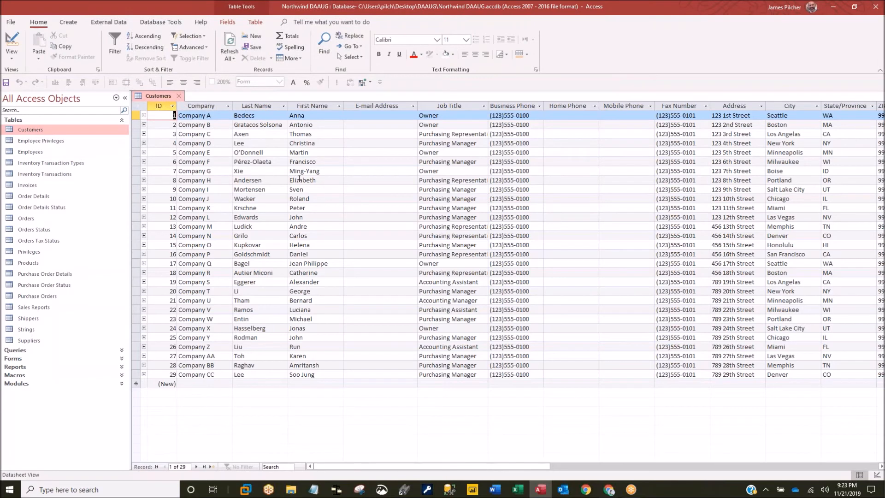
left_click(370, 105)
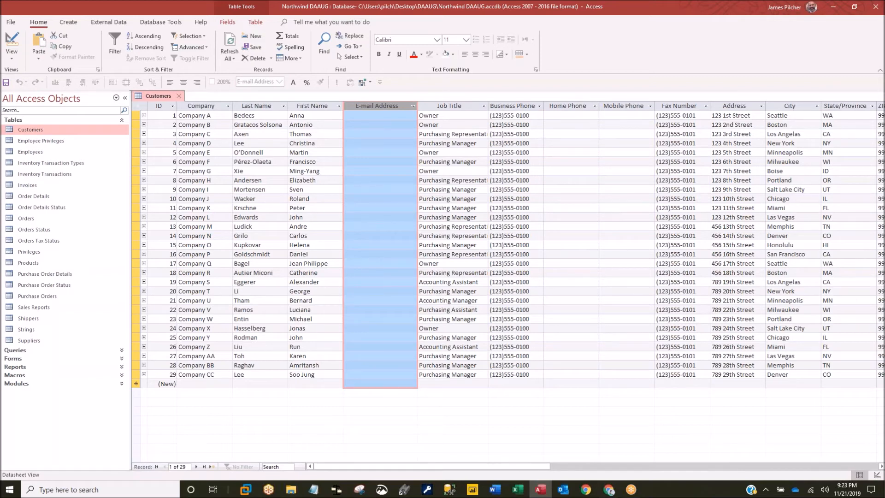
left_click(464, 105)
left_click_drag(463, 105, 367, 106)
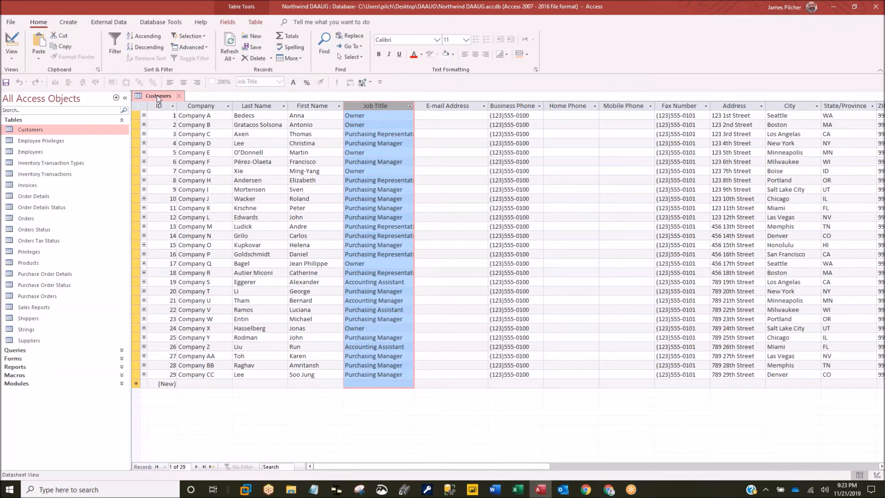
left_click(386, 162)
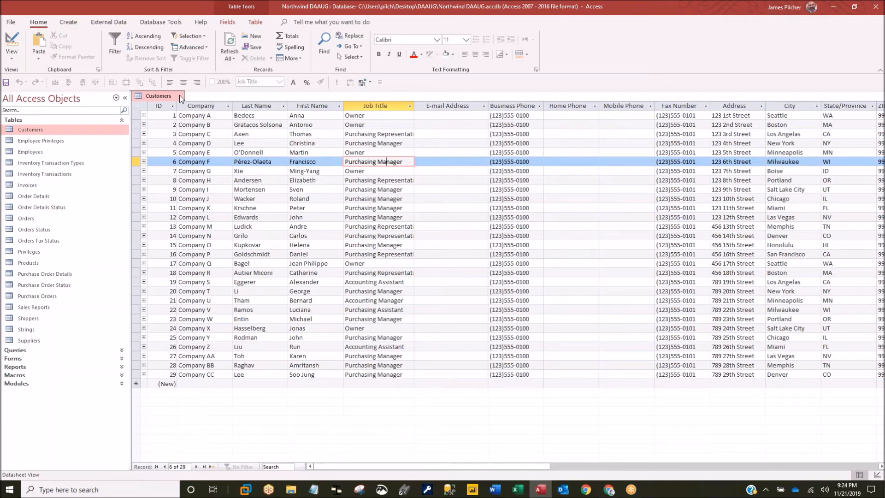
- Return to the first customer record and close Customers, saving its layout
left_click(194, 116)
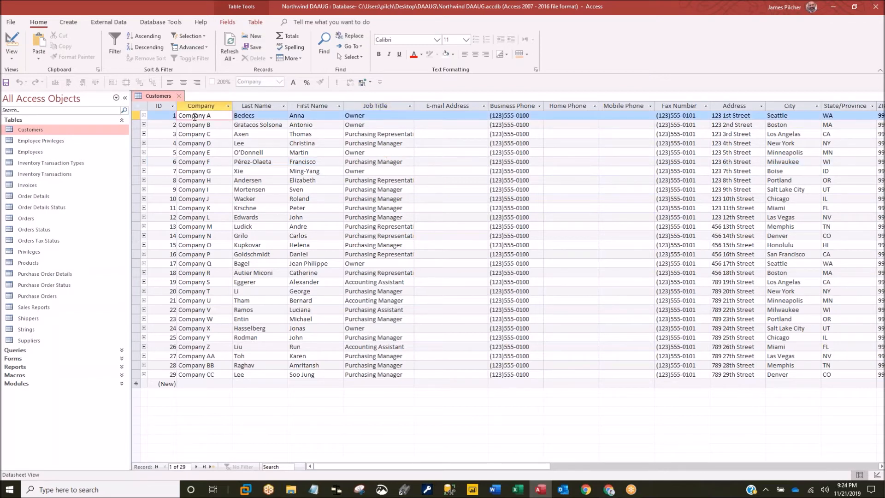
left_click(178, 96)
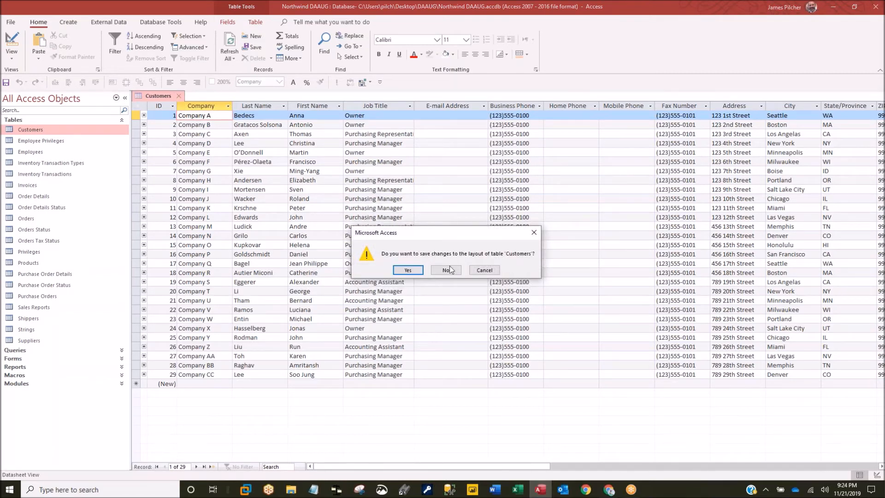
left_click(409, 271)
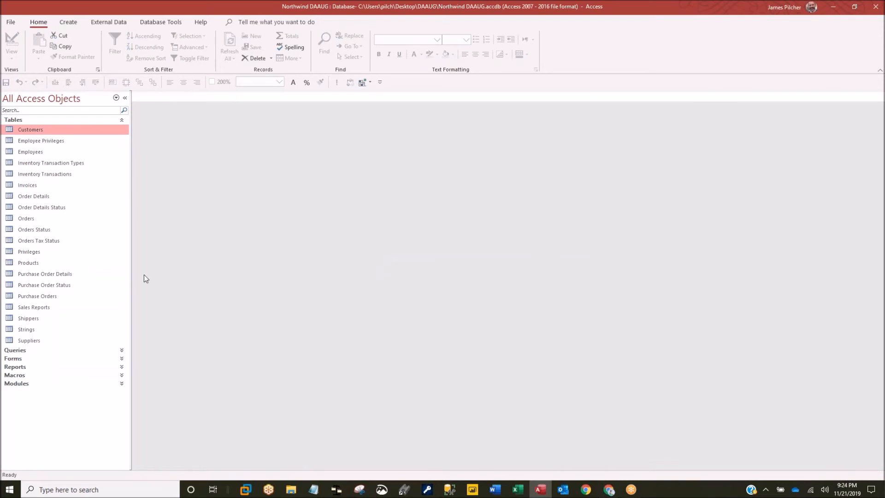
- Open and close frmCustomers2 from the Forms list, then show External Data commands and the tables
left_click(13, 359)
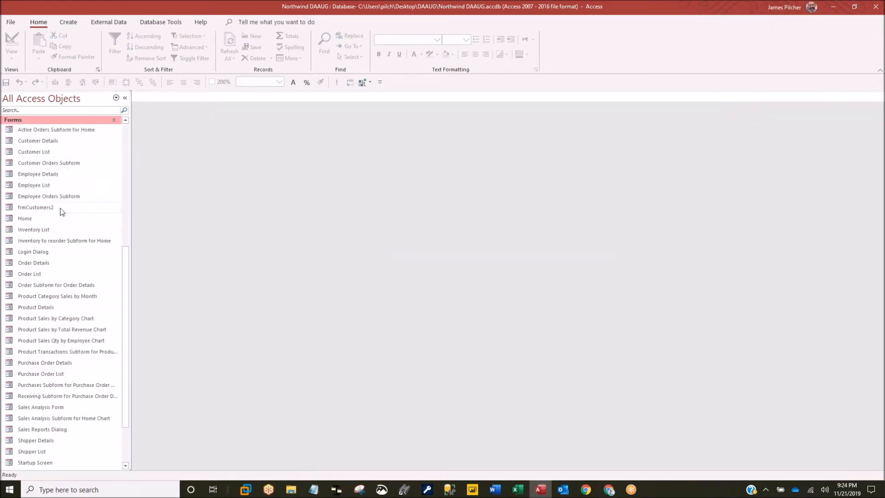
double_click(45, 208)
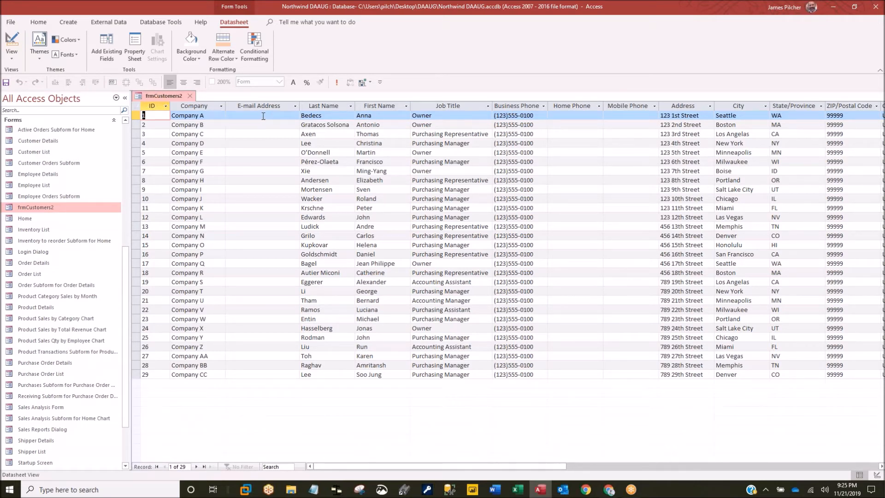
left_click(190, 96)
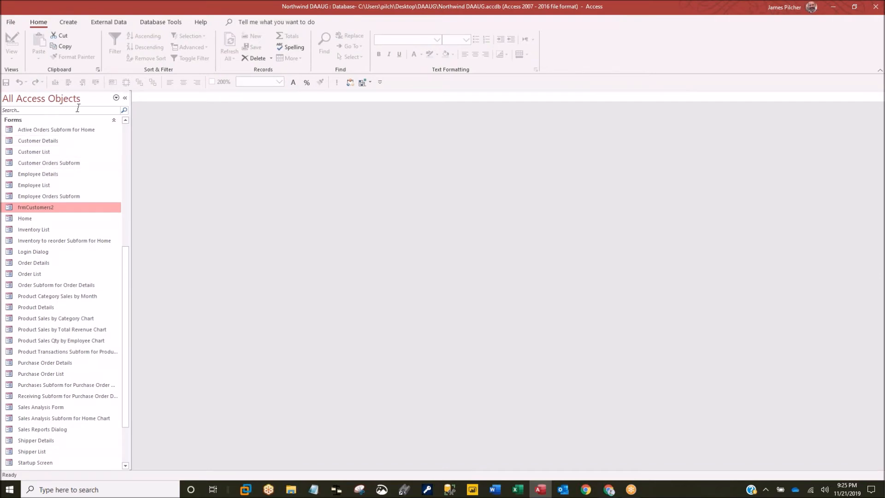
left_click(104, 23)
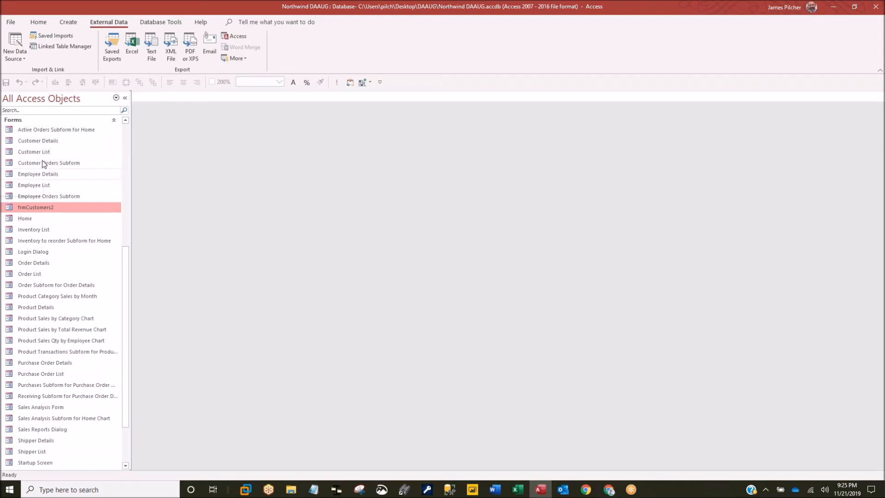
left_click(20, 121)
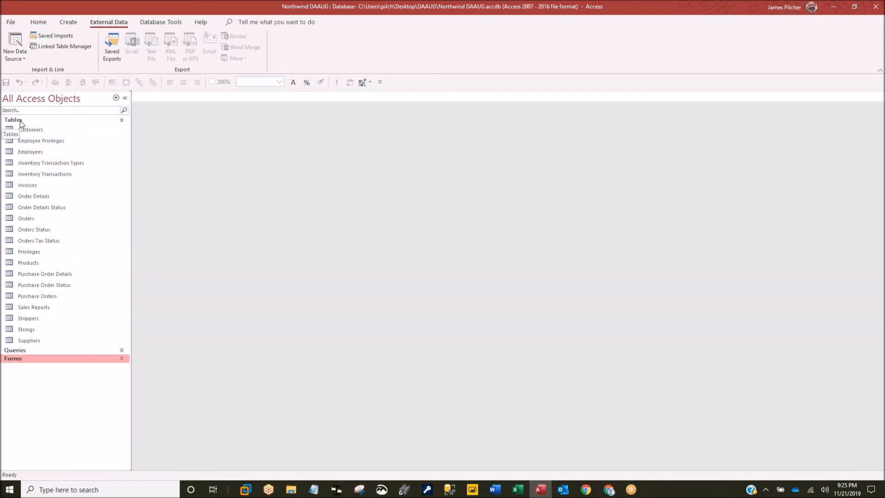
- Open Employees, widen Company to fit 'Northwind Traders', and select the first seven records
double_click(27, 151)
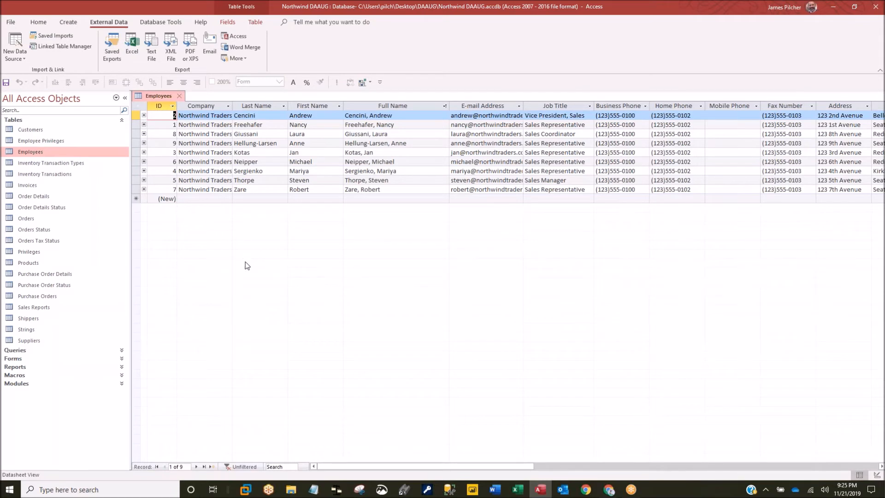
double_click(232, 106)
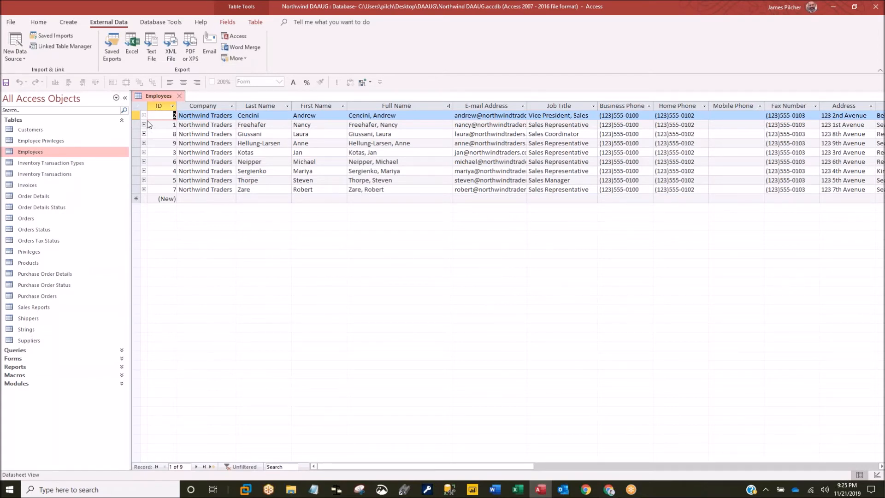
left_click(136, 106)
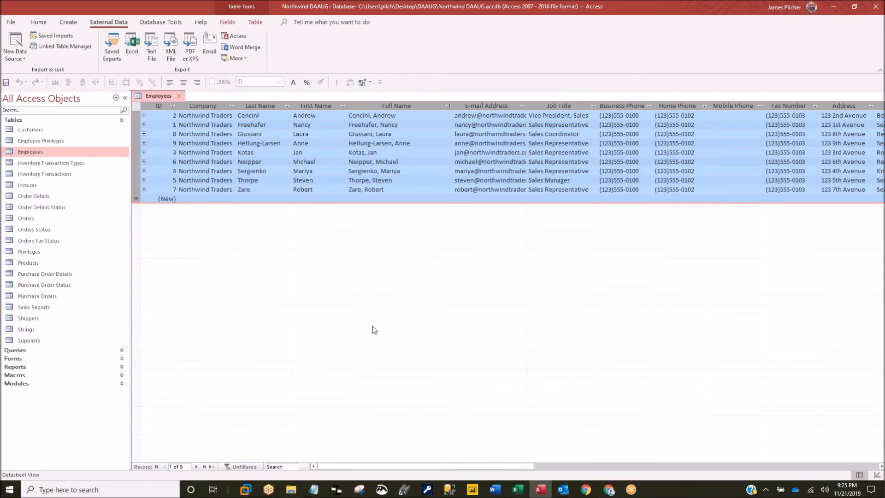
left_click(135, 115)
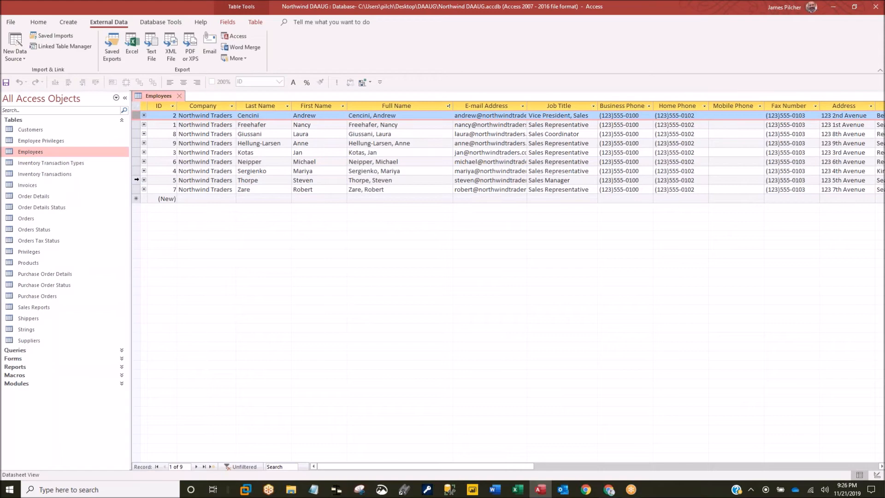
left_click(135, 171, "shift")
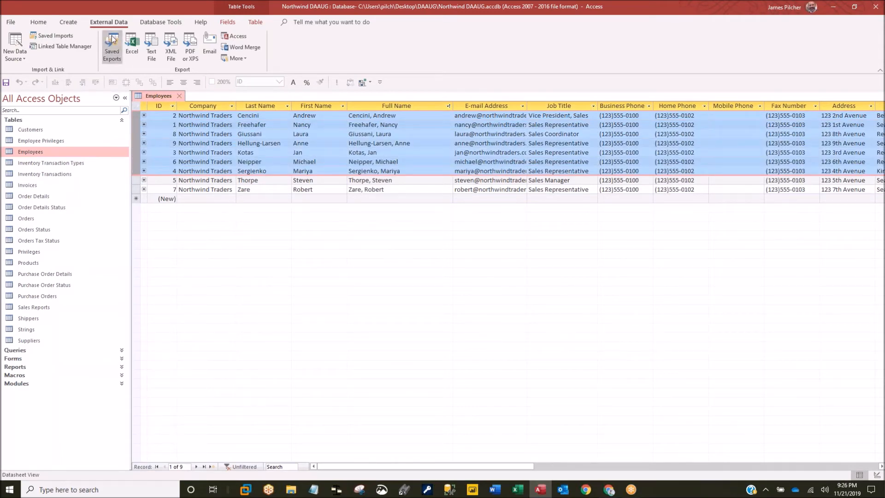
- Export the selected Employees records to Excel with formatting, selected records only
left_click(132, 45)
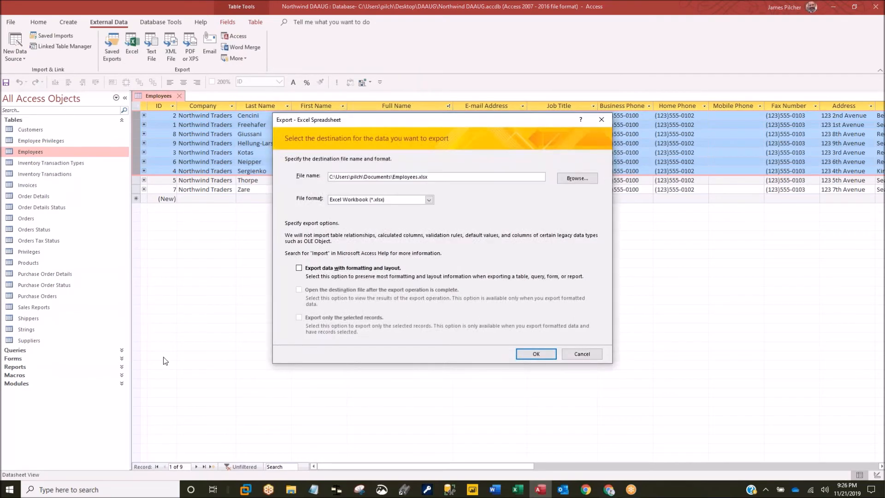
left_click(299, 268)
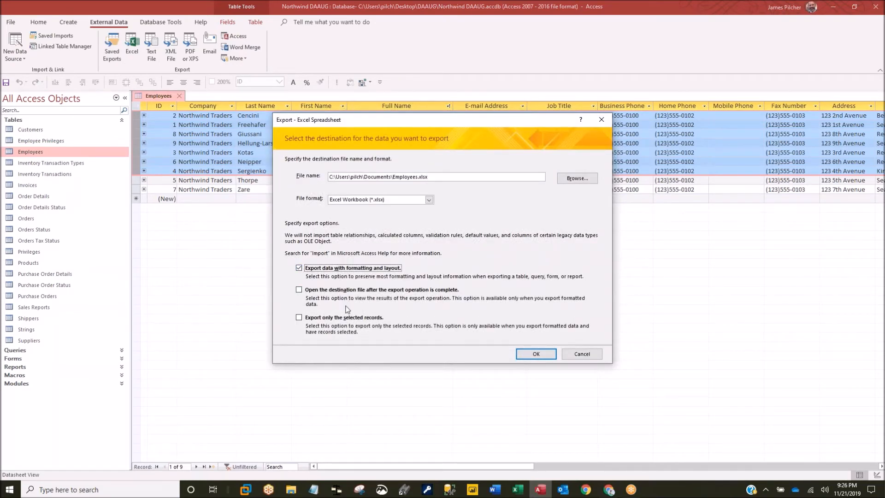
left_click(298, 317)
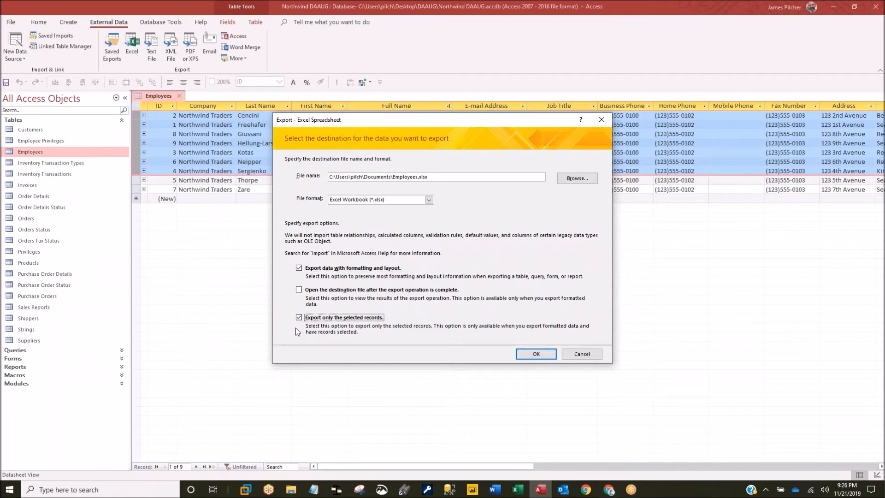
left_click(534, 354)
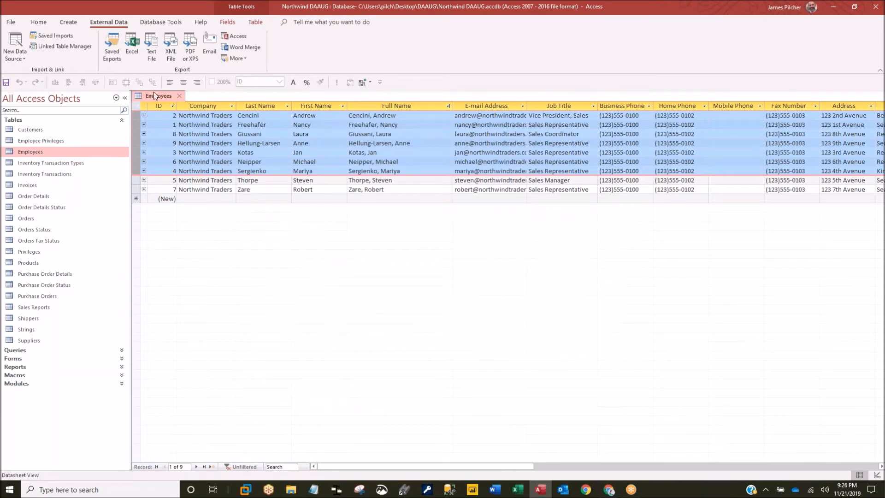
- Re-export the selected records with formatting, opening the workbook afterward and replacing Employees.xlsx
left_click(133, 44)
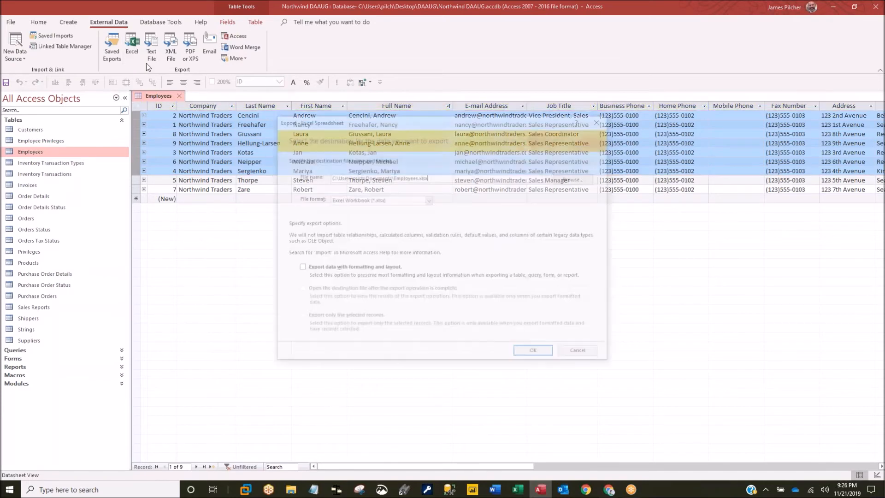
left_click(299, 267)
left_click(299, 290)
left_click(299, 317)
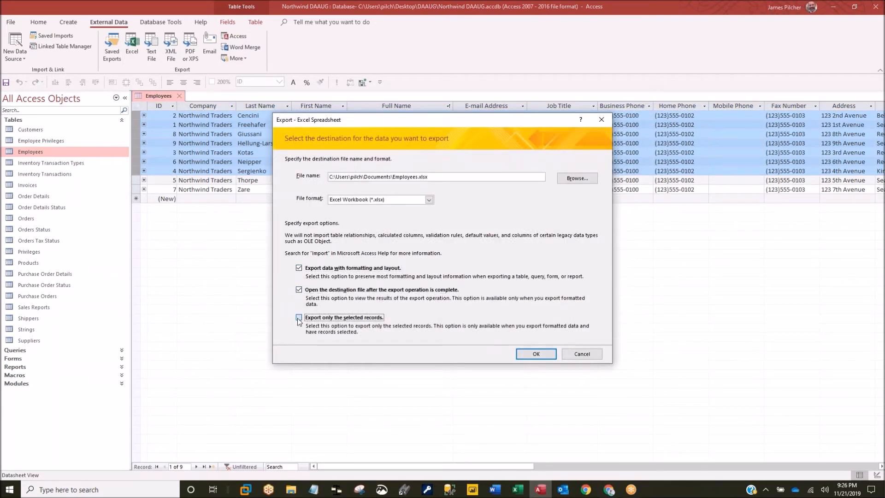
left_click(534, 354)
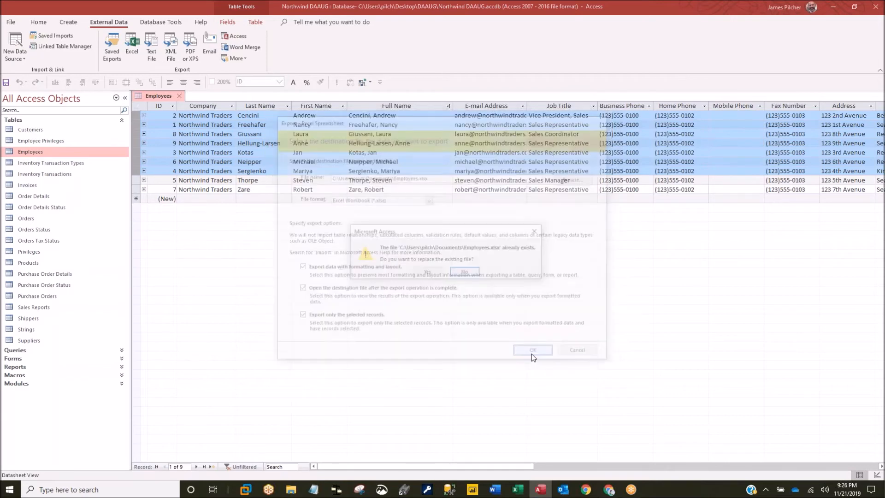
left_click(430, 269)
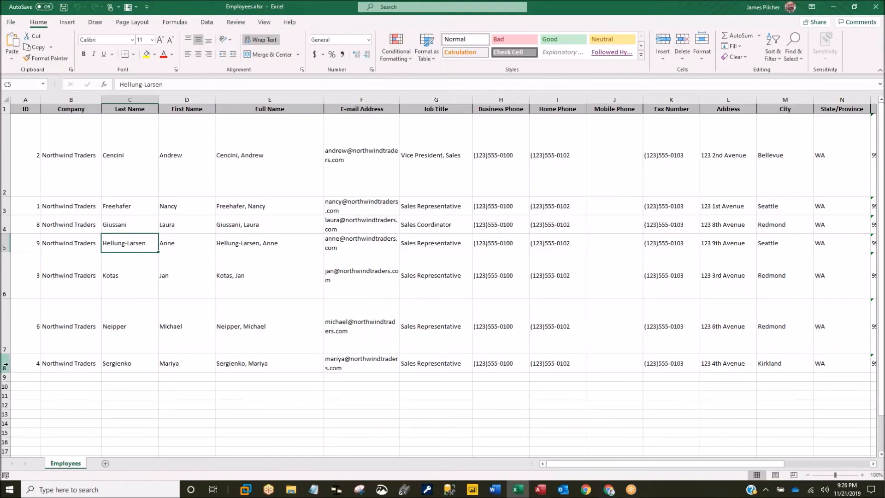
- Select the seven employee rows, narrow E-mail Address slightly, then save and close Employees.xlsx
left_click_drag(5, 365, 6, 143)
left_click_drag(401, 100, 401, 99)
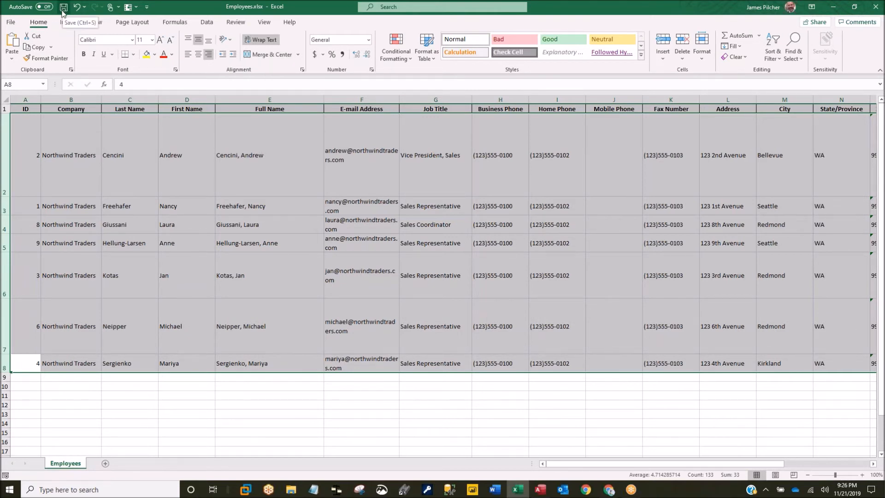
left_click(876, 7)
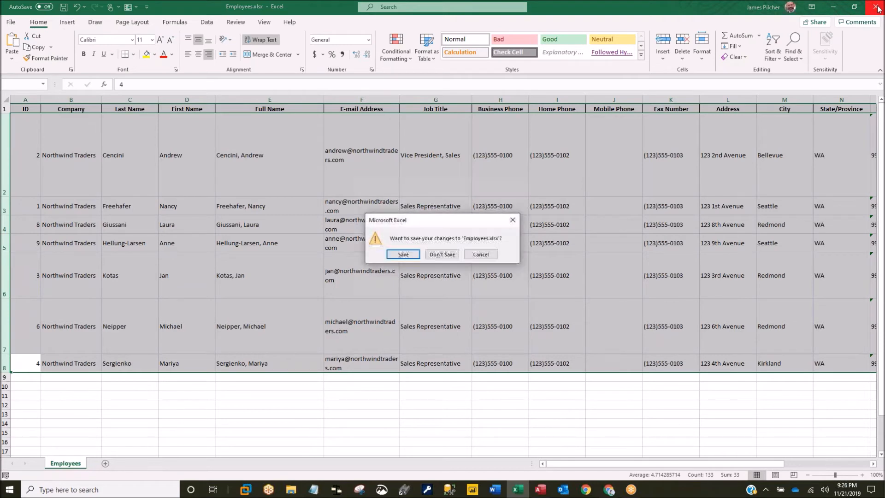
left_click(403, 254)
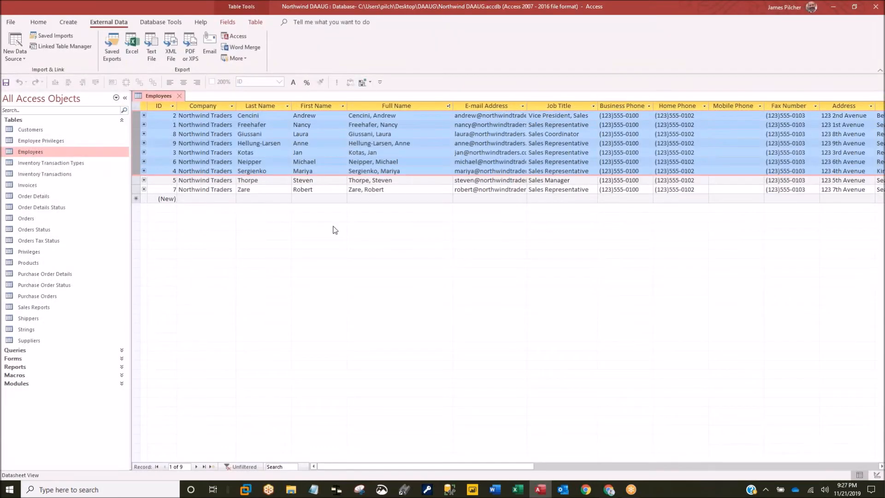
- Select the first seven employee records, then a different block of records
left_click(133, 115)
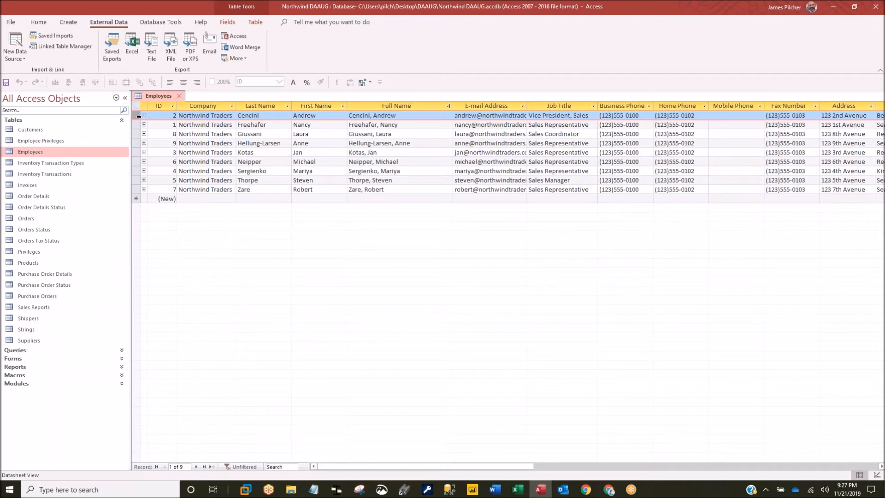
left_click_drag(139, 171, 138, 116)
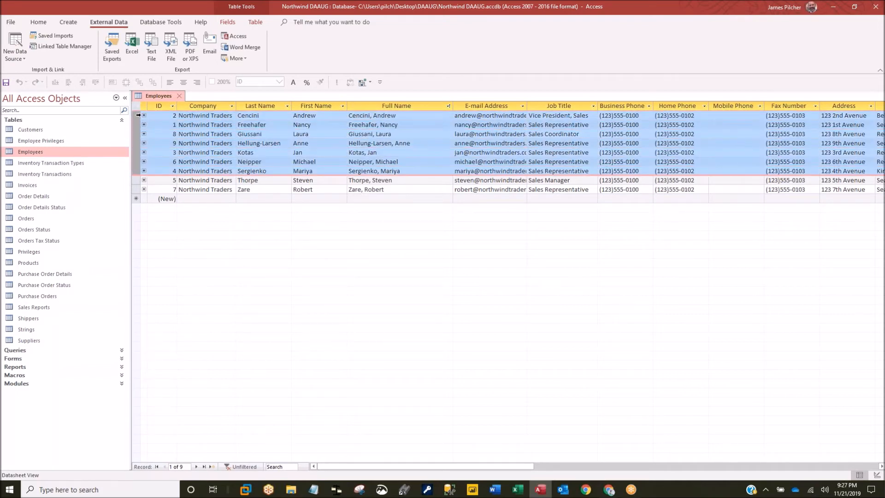
left_click_drag(134, 180, 134, 137)
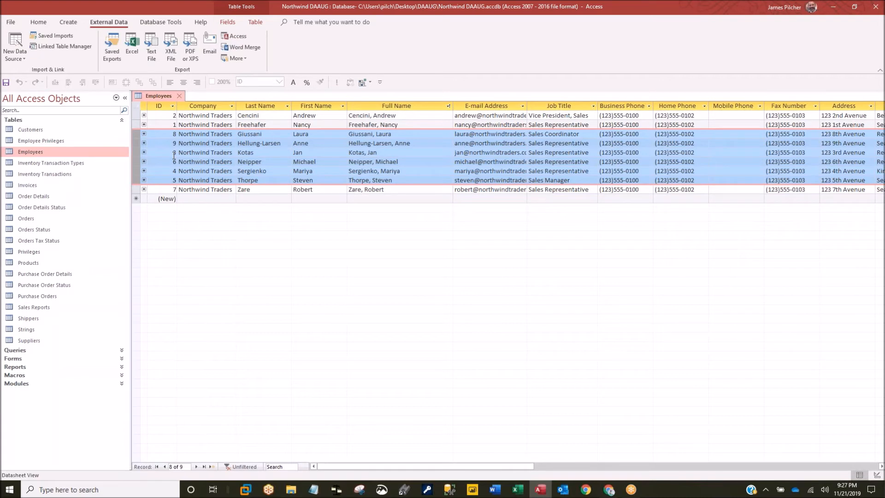
- Filter the ID column to leave out employee 3, showing 8 records
left_click(173, 106)
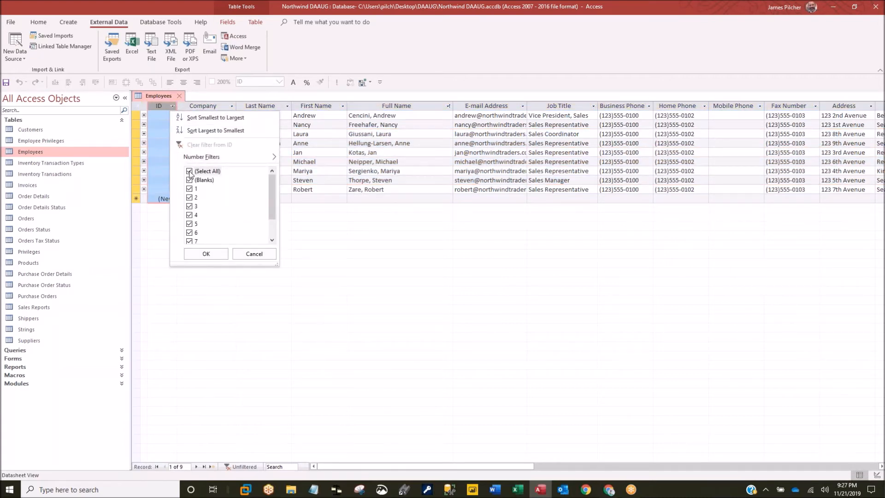
left_click(189, 206)
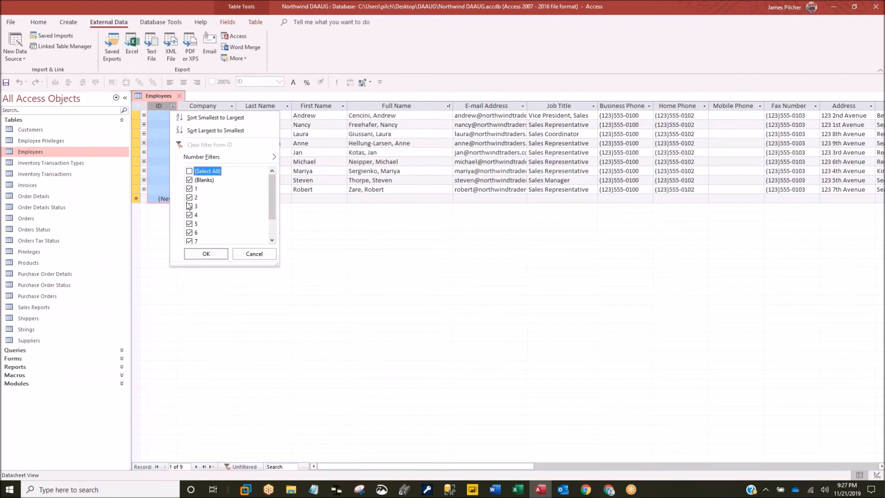
left_click(201, 259)
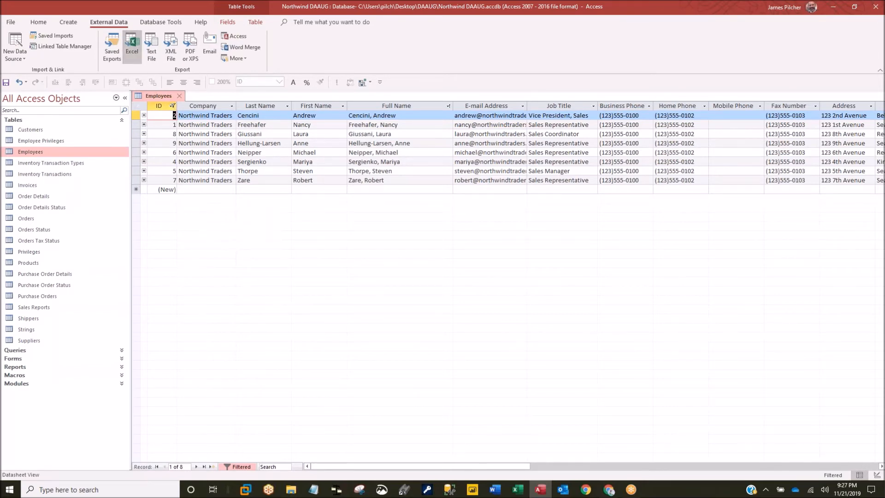
left_click(132, 44)
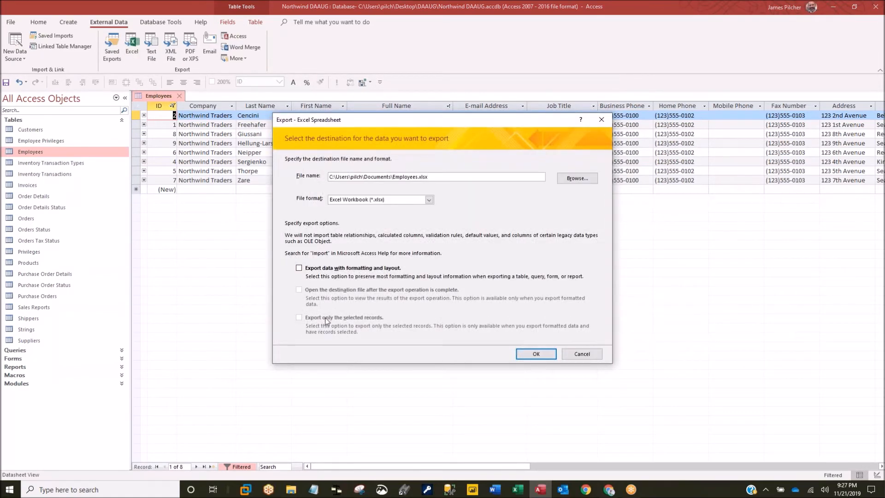
- Export the 8 filtered records with formatting to Employees.xlsx, opening it and replacing the old file
left_click(299, 268)
left_click(299, 290)
left_click(535, 354)
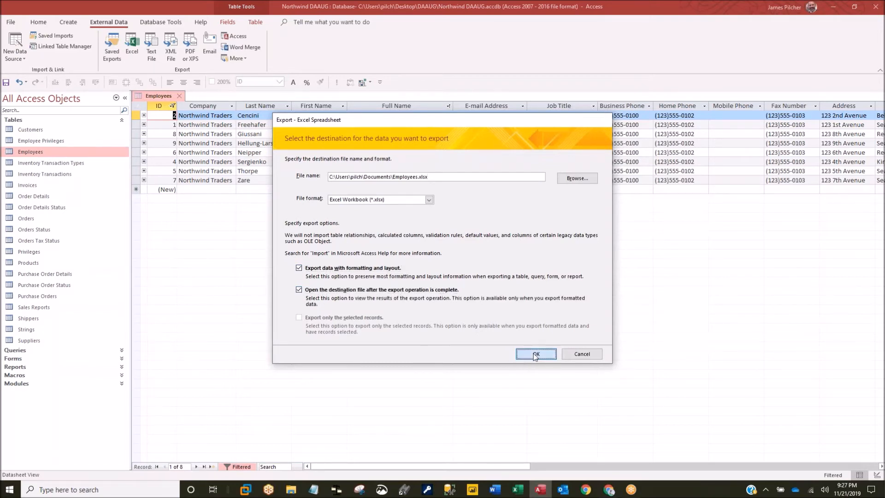
left_click(432, 272)
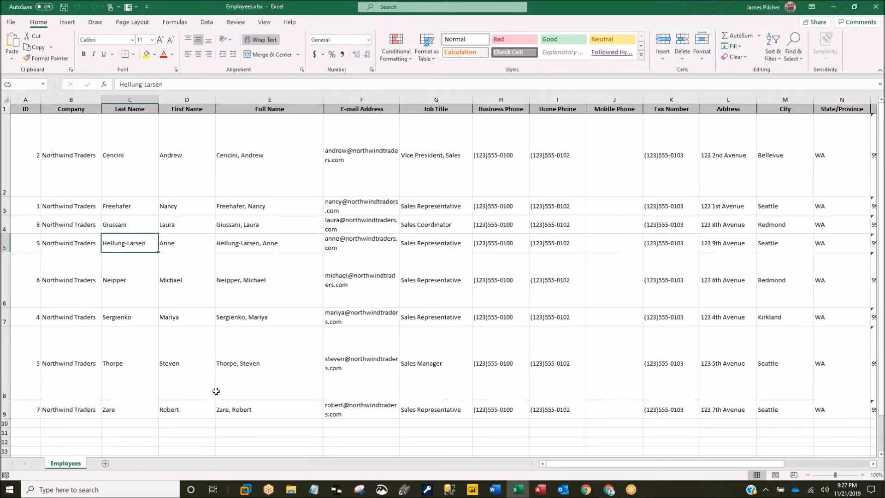
- Close the eight-employee workbook in Excel and dismiss the export wizard without saving steps
left_click(6, 410)
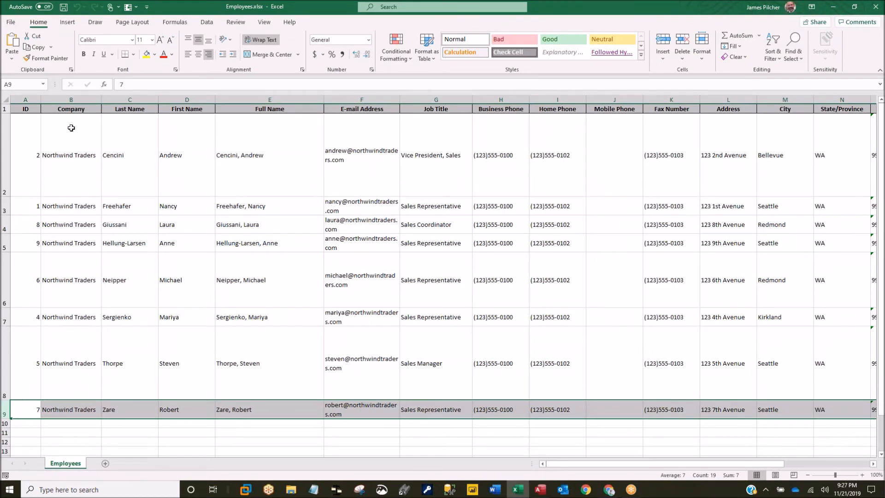
left_click(875, 8)
left_click(227, 160)
left_click(581, 362)
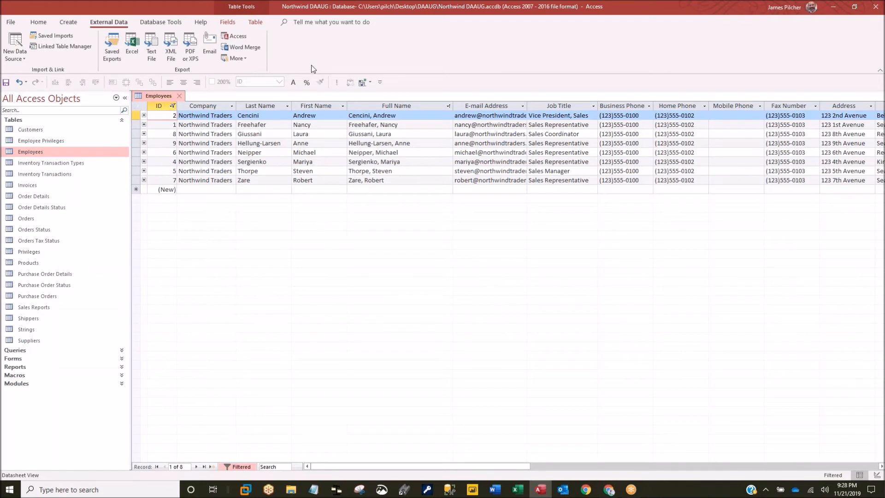
- Show Database Tools and close the Employees table, saving its design changes
left_click(151, 22)
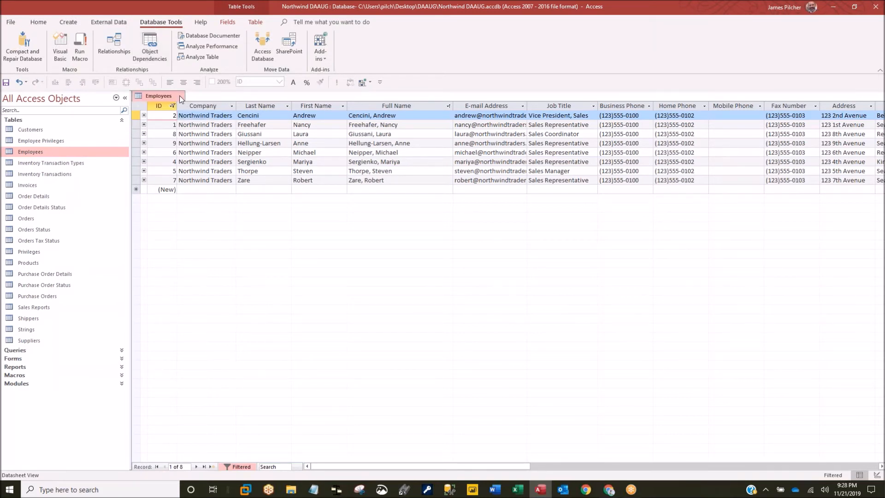
left_click(179, 96)
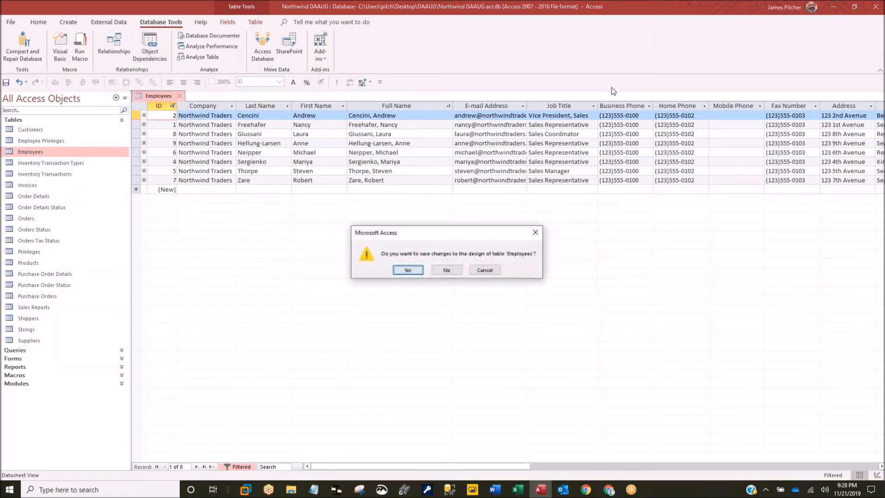
left_click(401, 271)
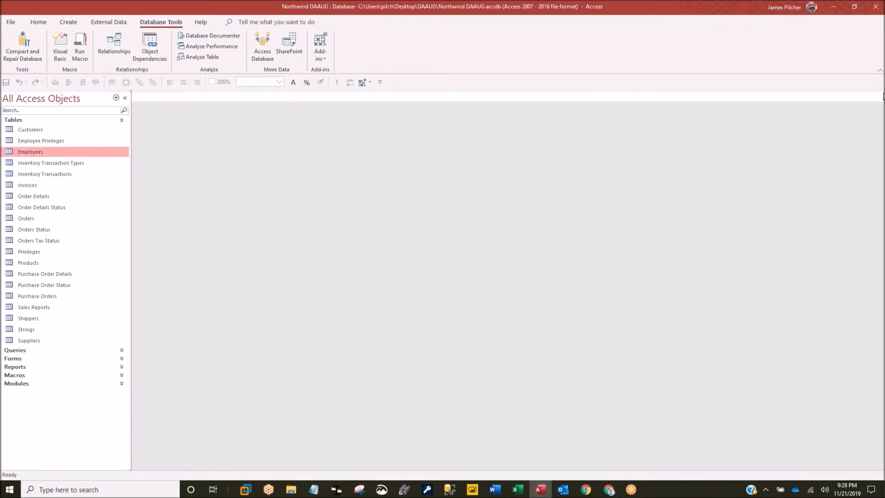
left_click(874, 26)
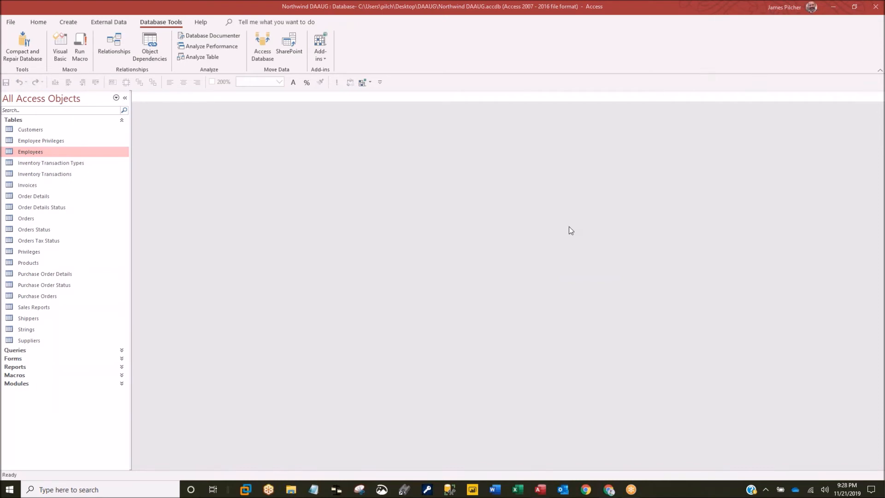
left_click(150, 44)
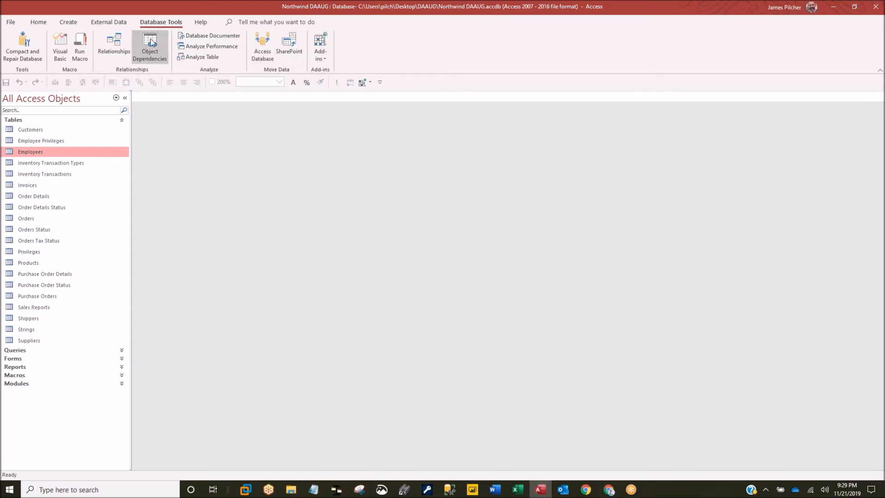
- Show Object Dependencies for the Employees table, updating dependency info, and widen the pane to show full names
left_click(152, 45)
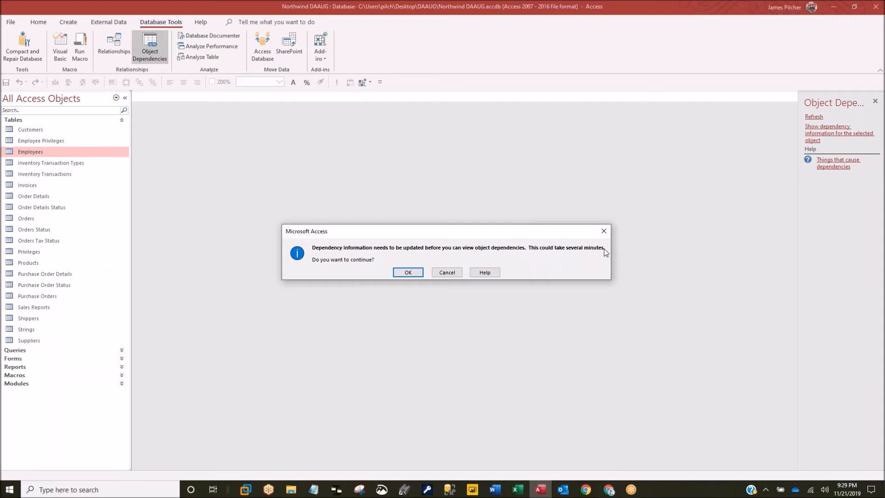
left_click(407, 273)
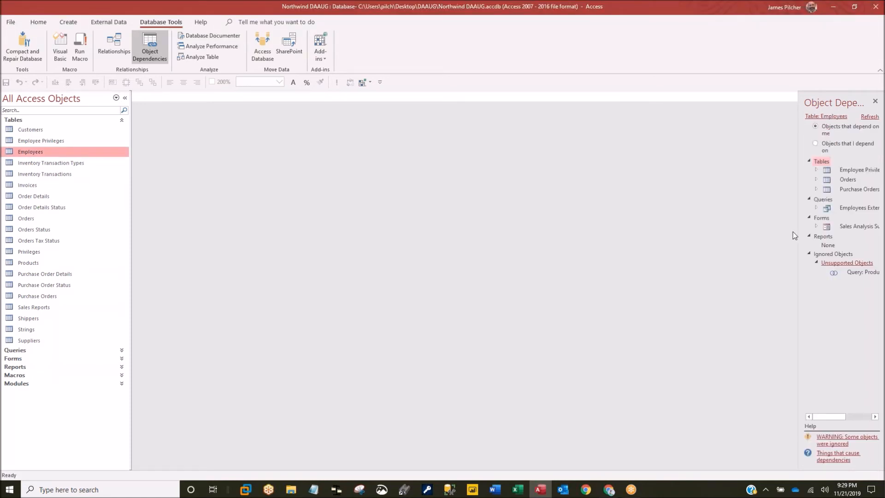
left_click_drag(798, 228, 534, 206)
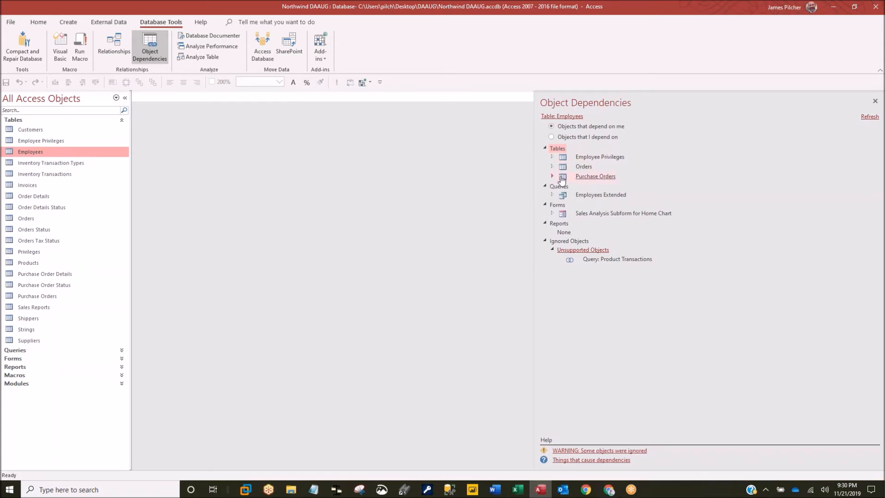
- Preview the Employee Privileges and Orders designs from the tree, then expand Employee Privileges
left_click(599, 157)
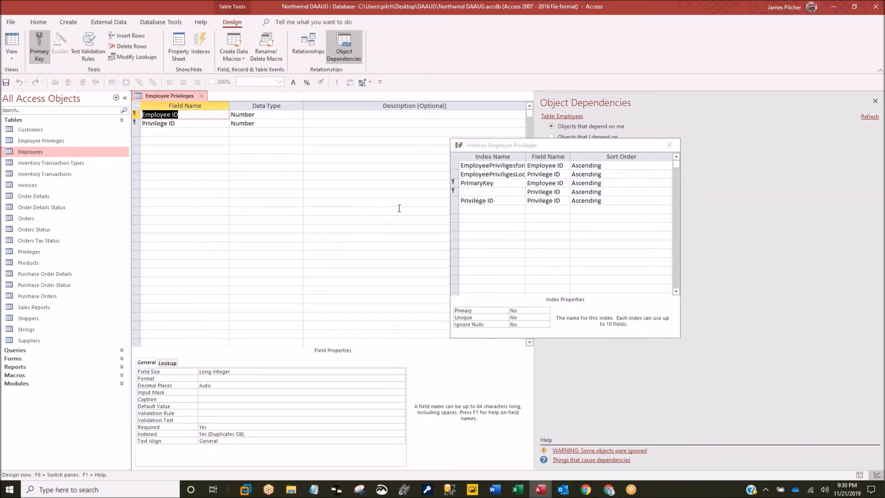
left_click(203, 97)
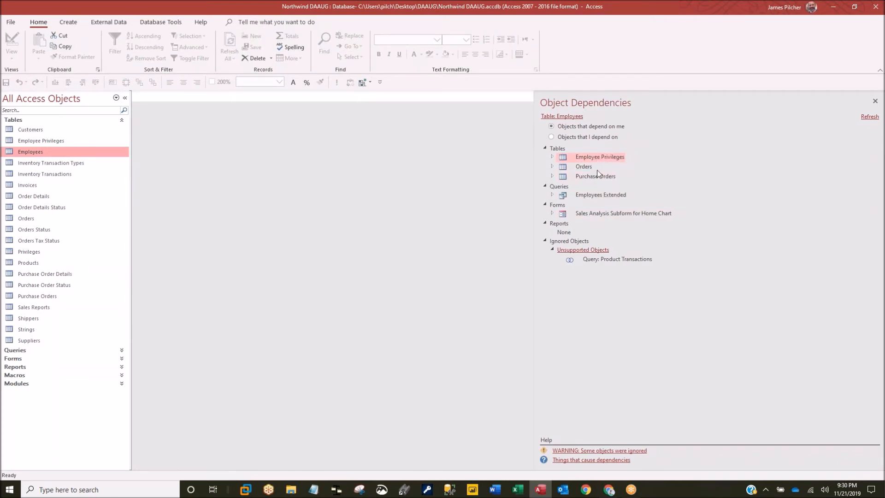
left_click(552, 167)
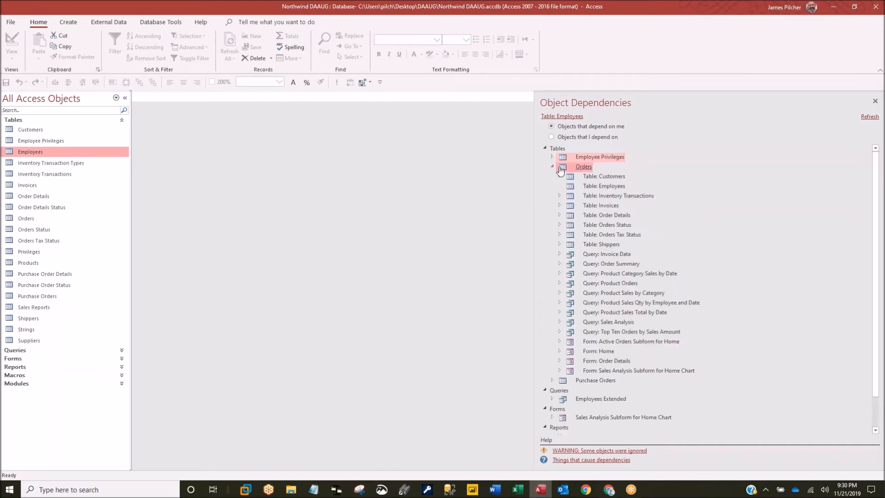
left_click(560, 167)
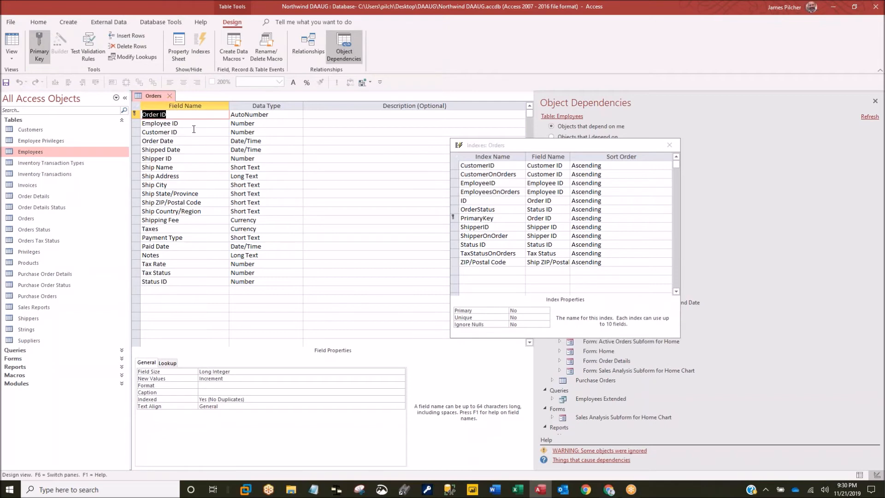
left_click(169, 95)
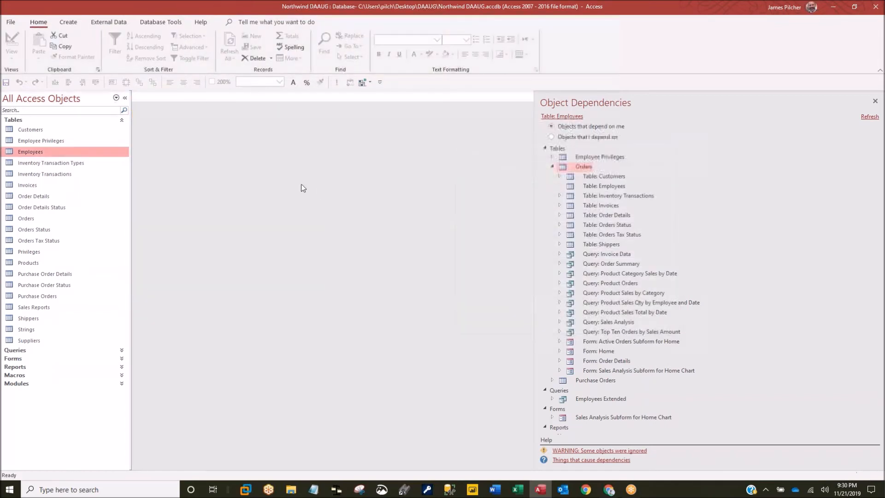
left_click(552, 167)
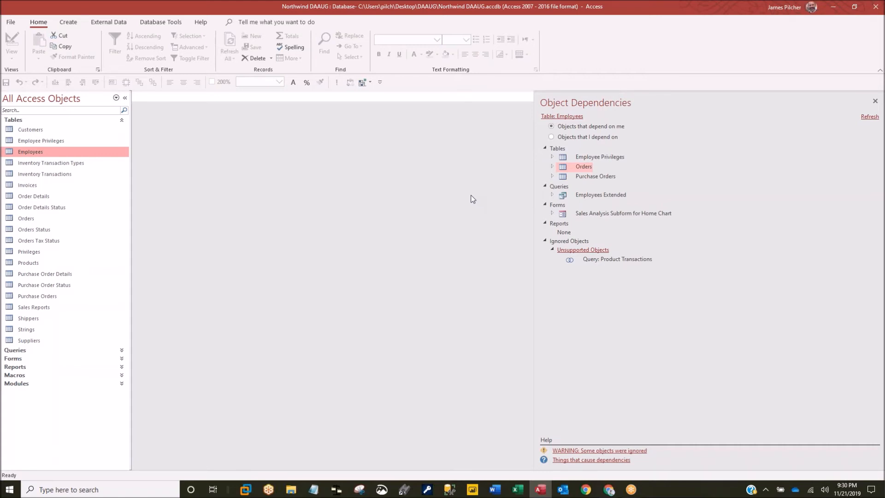
left_click(551, 157)
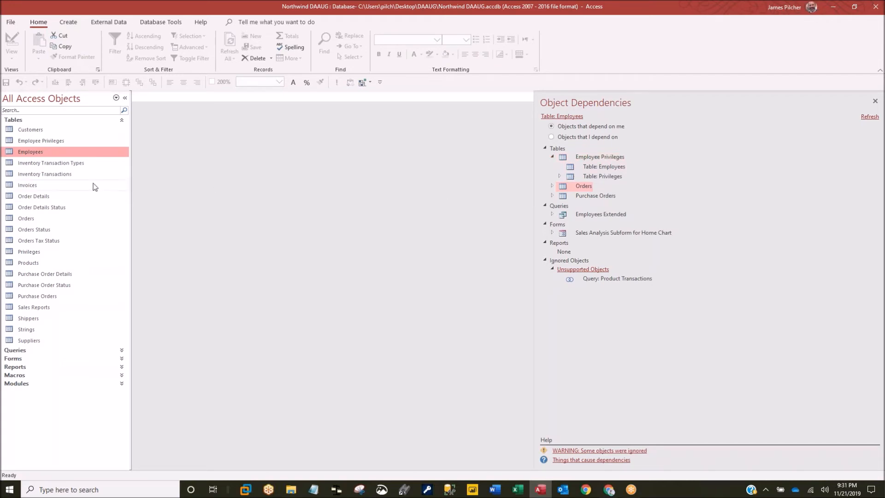
- Refresh the dependency pane for the Invoices table and open the Sales Analysis query's design
left_click(24, 185)
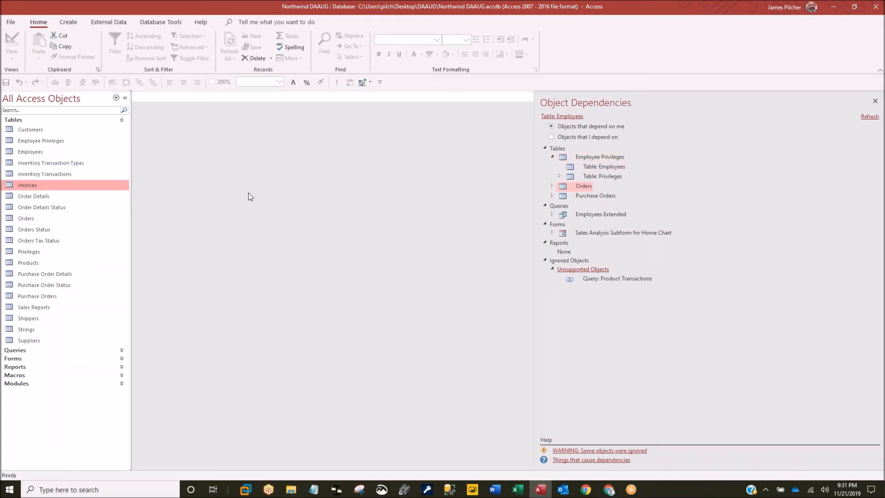
left_click(871, 117)
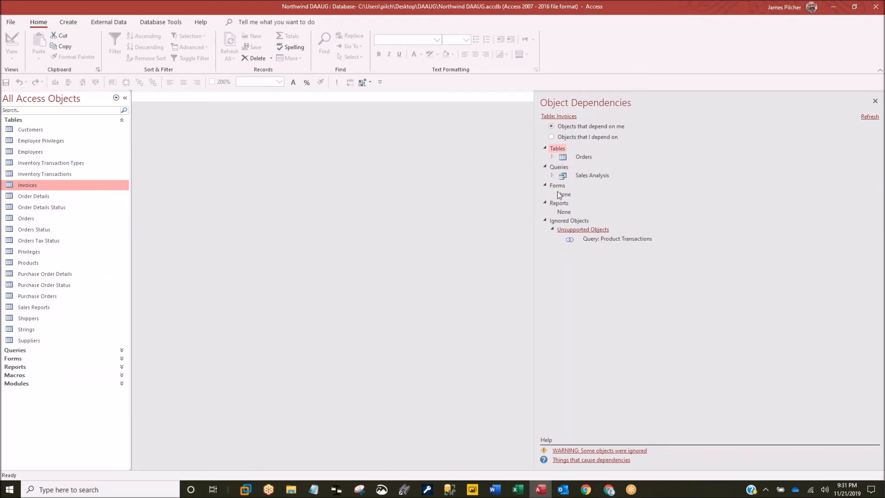
left_click(563, 178)
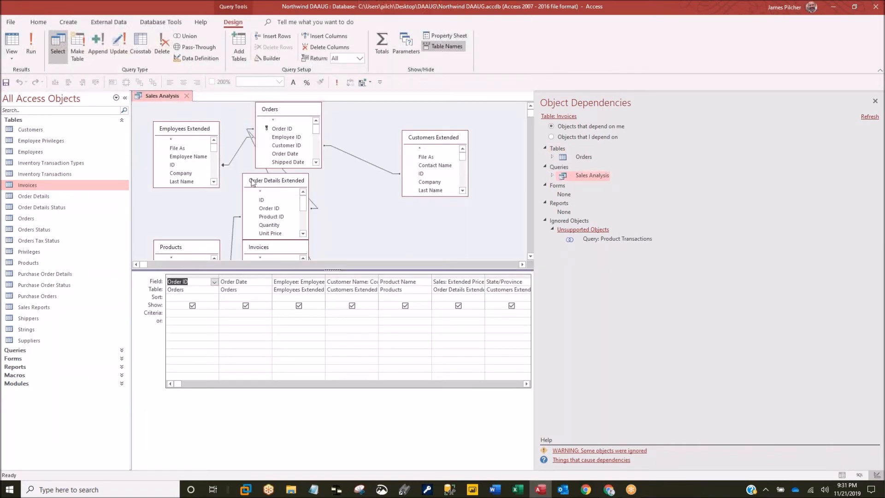
- Close Sales Analysis without saving the moved field list, then select the Inventory Sold query
left_click_drag(289, 253, 384, 202)
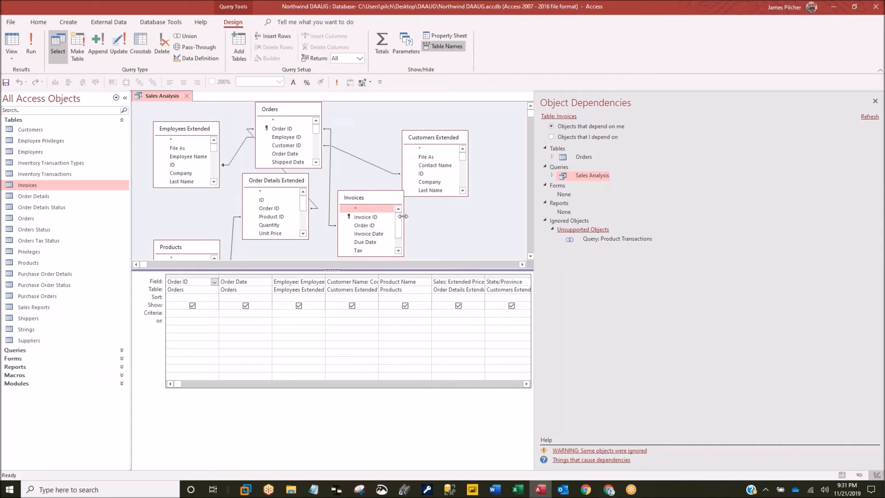
left_click(186, 95)
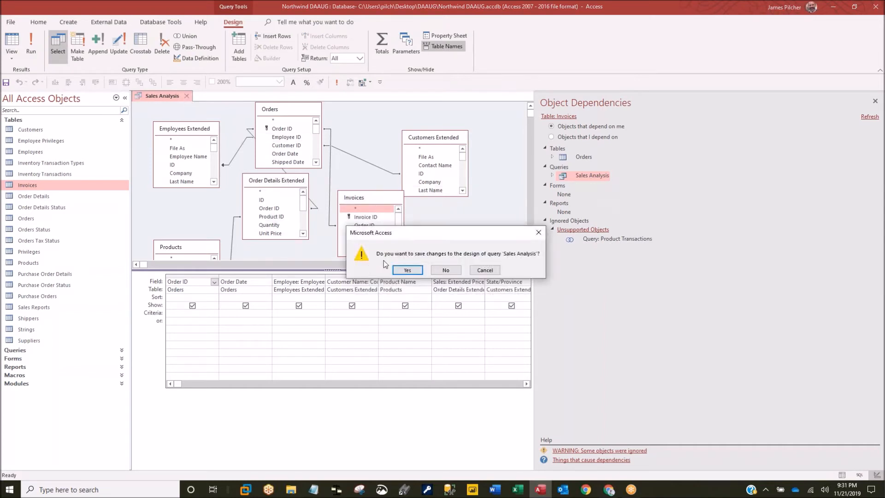
left_click(443, 271)
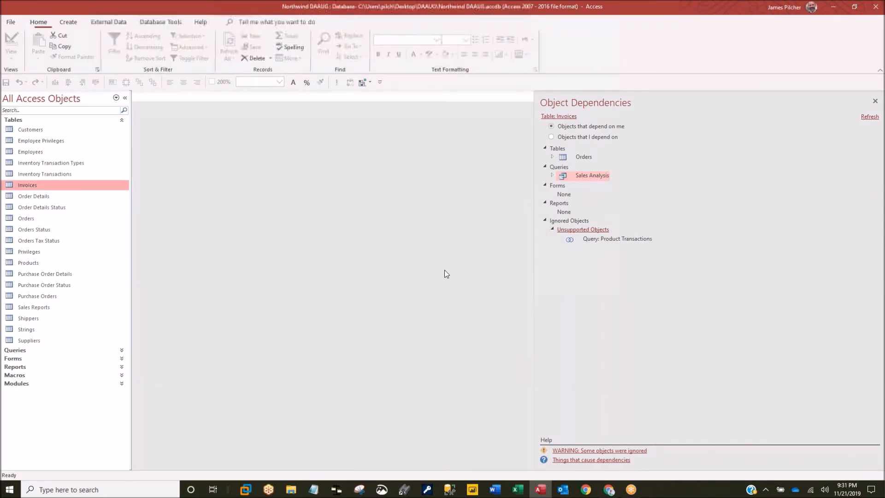
left_click(24, 350)
left_click(30, 244)
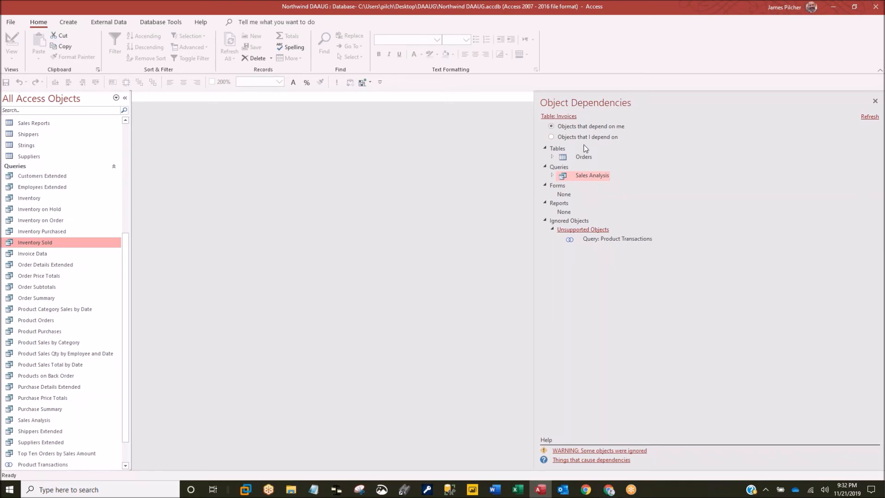
- Show the objects Invoices depends on, expand Orders, and select the Orders table
left_click(551, 137)
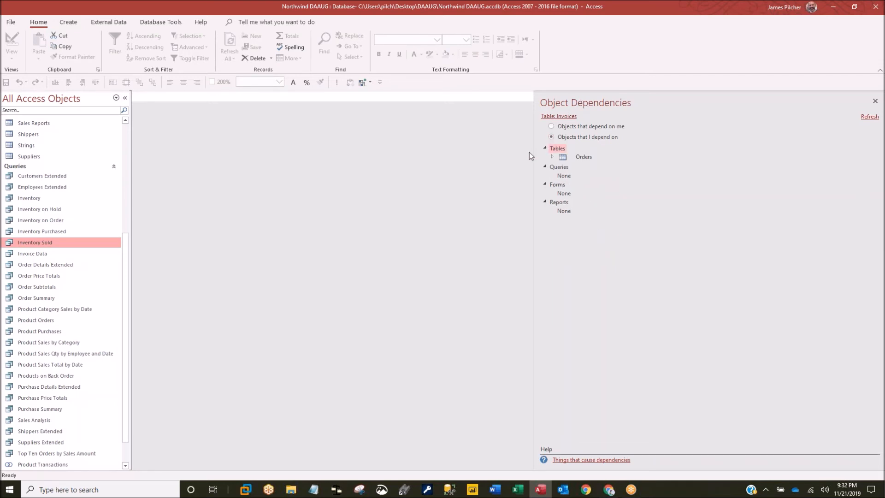
left_click(552, 157)
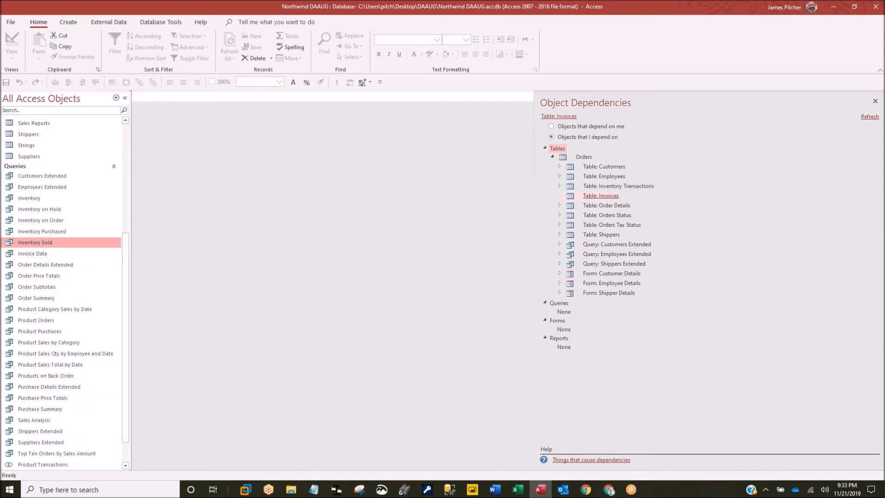
scroll(28, 145, "up", 5)
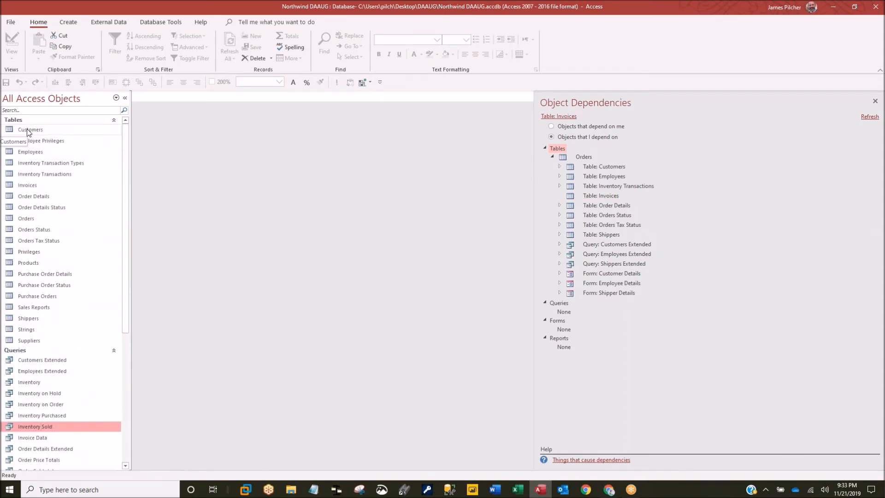
left_click(21, 218)
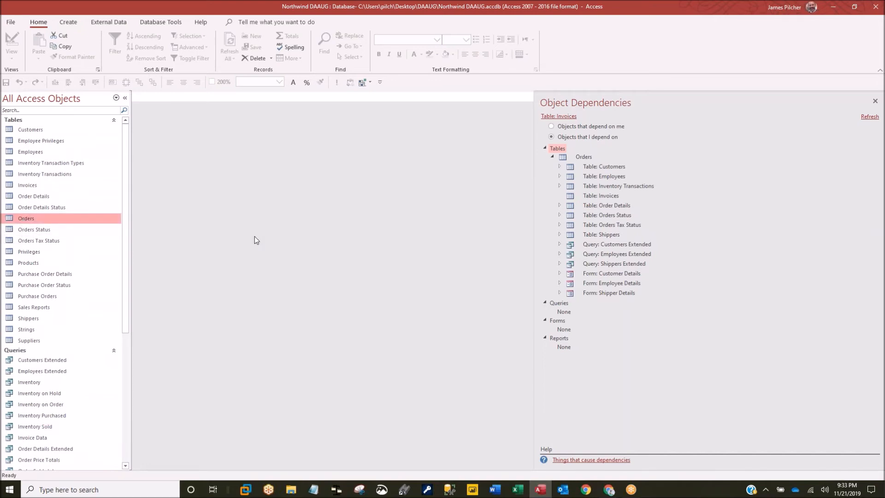
- Launch Total Access Analyzer from the Add-ins list and reposition its Main Menu window
left_click(370, 83)
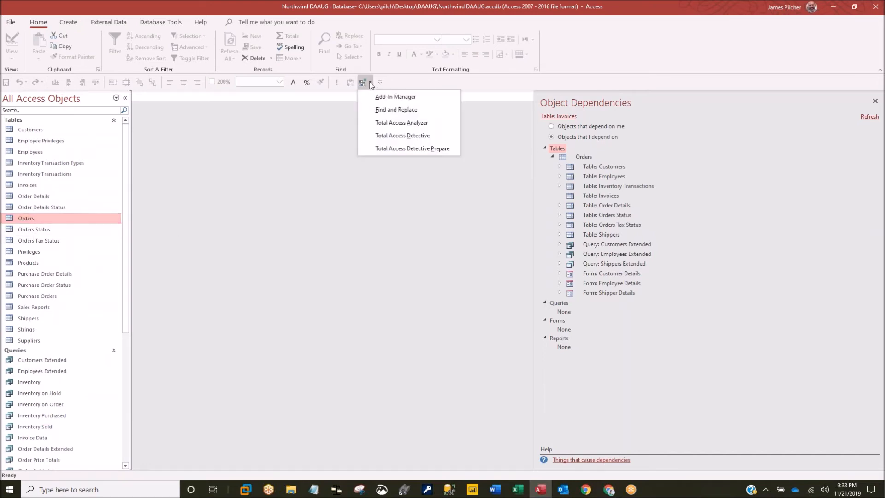
left_click(396, 122)
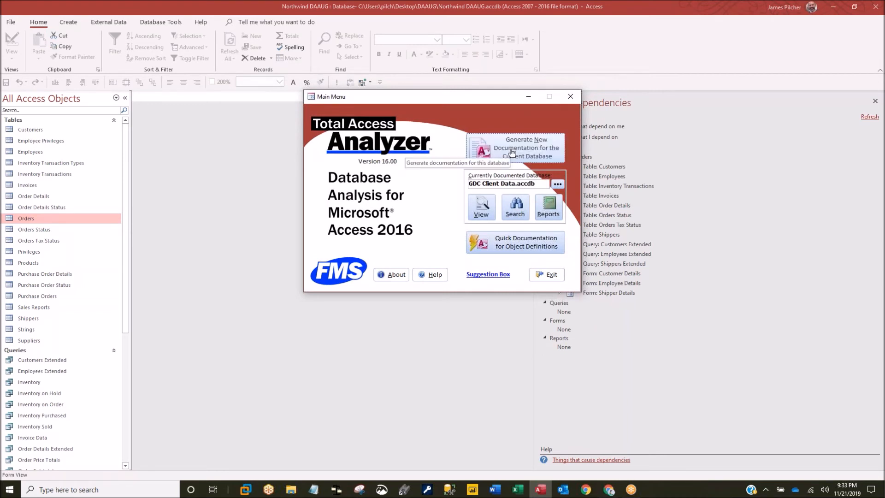
left_click_drag(502, 96, 448, 88)
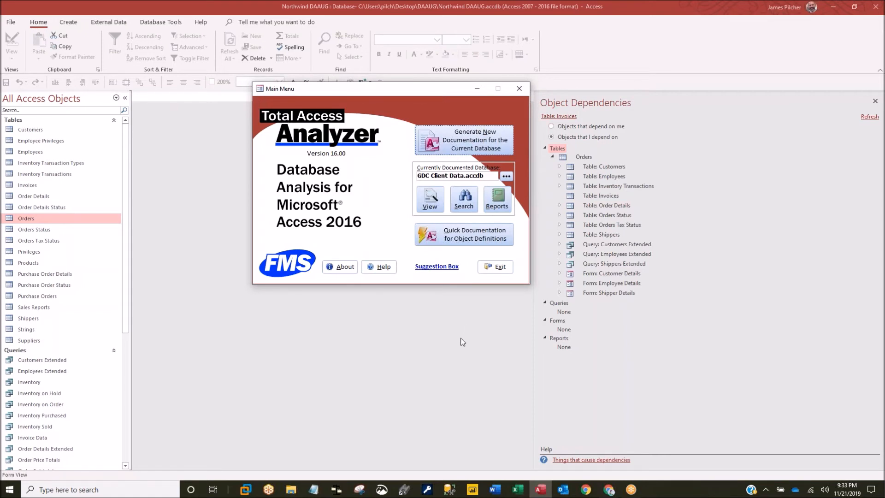
left_click(467, 144)
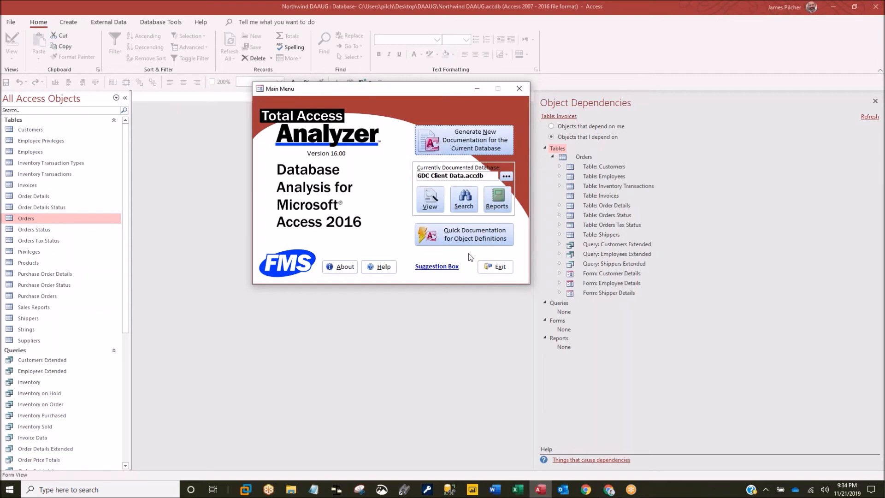
left_click_drag(437, 87, 428, 102)
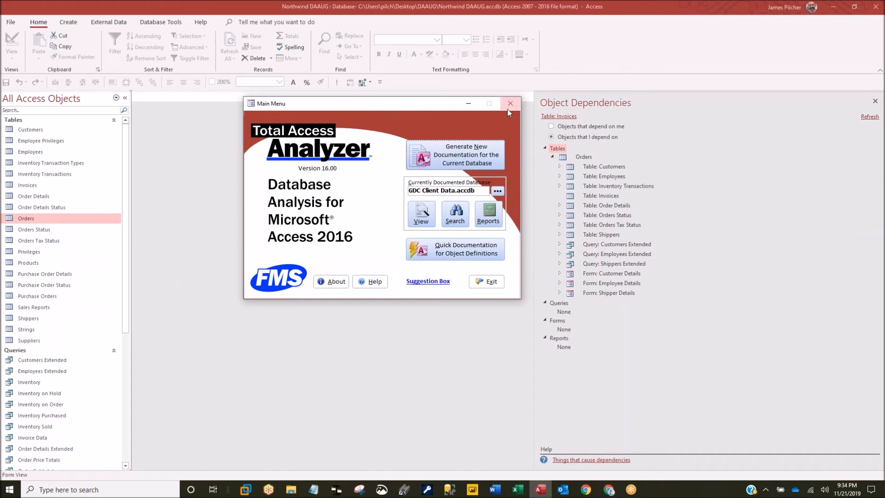
- Generate new documentation without compiling, then close the analyzer after its unexpected error
left_click(449, 158)
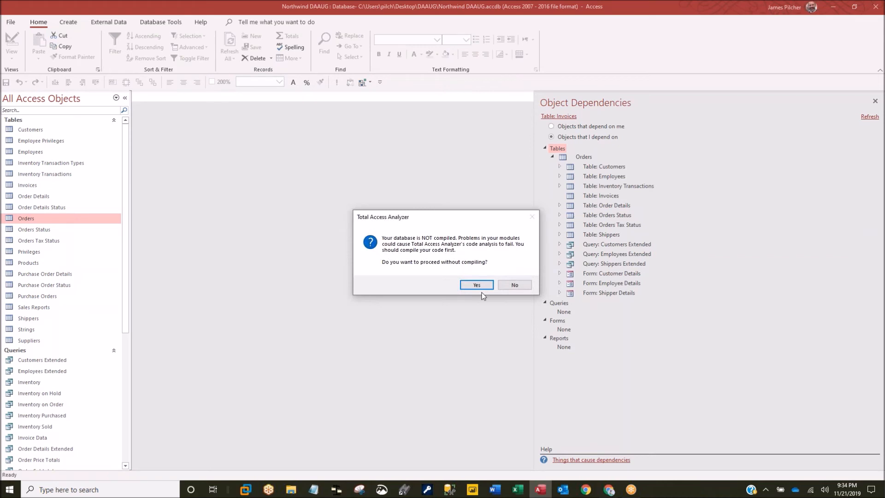
left_click(480, 286)
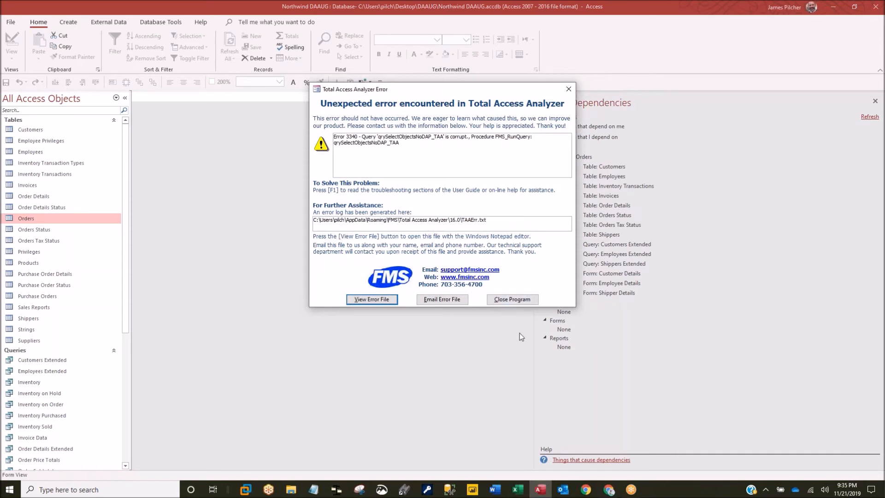
left_click(510, 300)
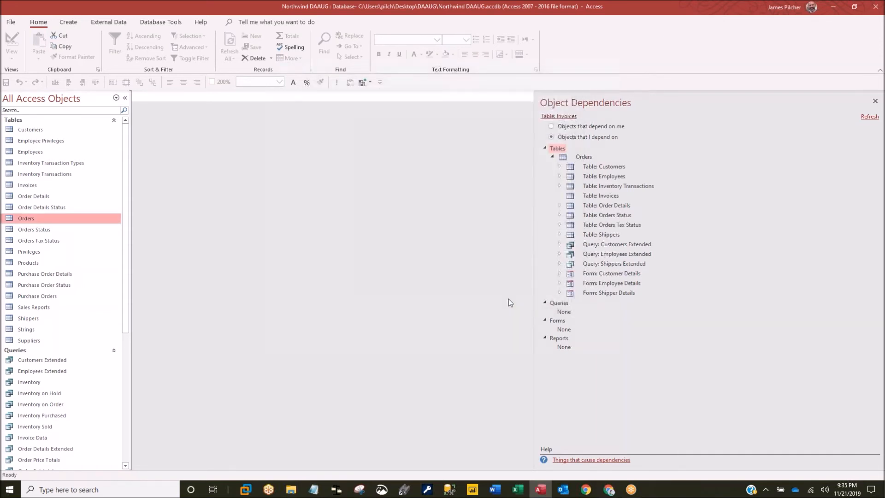
- Relaunch Total Access Analyzer and generate documentation without compiling, ending in error 3340
left_click(363, 84)
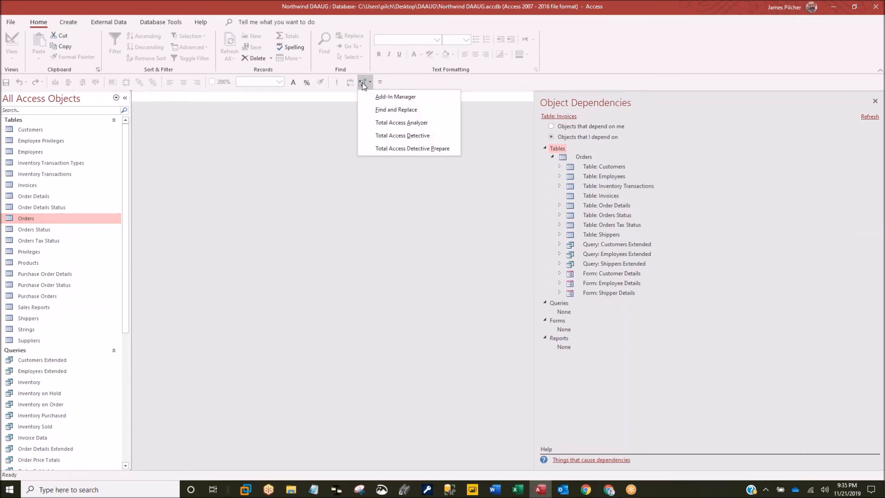
left_click(402, 123)
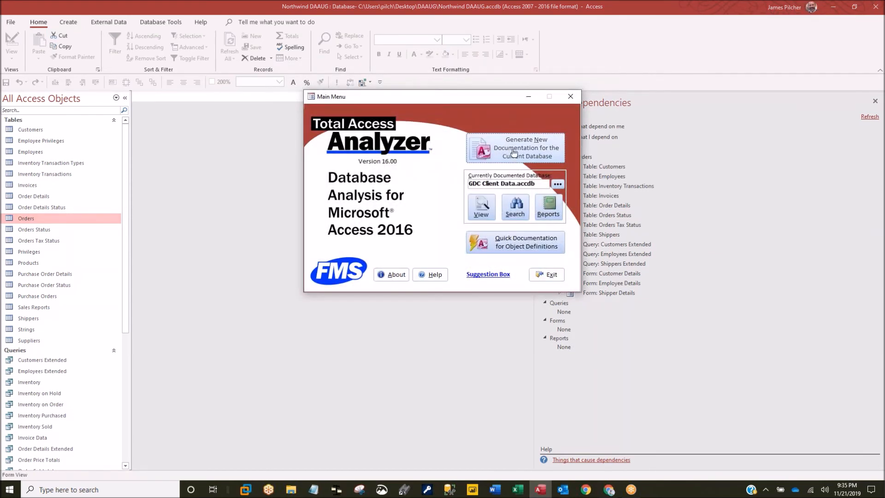
left_click(521, 151)
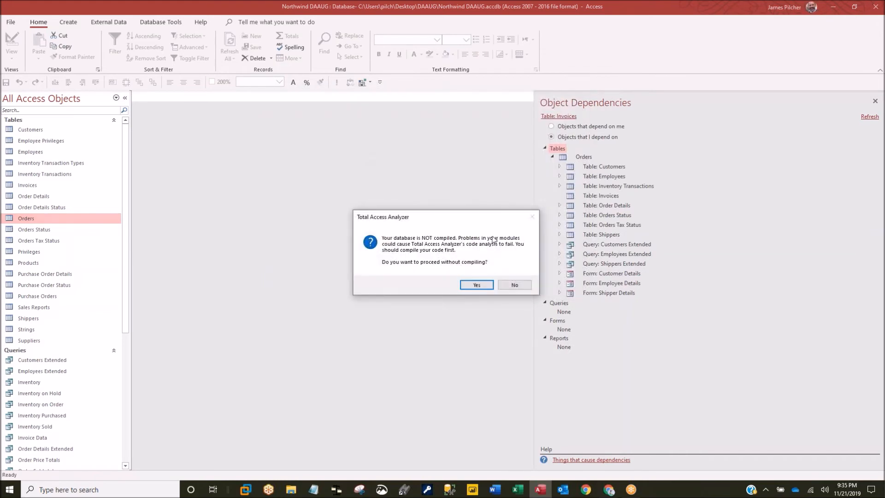
left_click(477, 285)
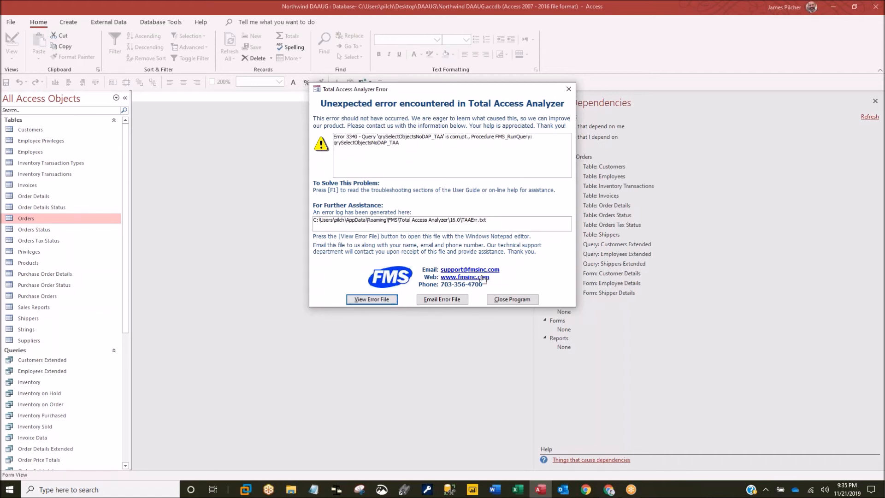
- Dismiss the analyzer error and show the installed add-ins list again
left_click(568, 89)
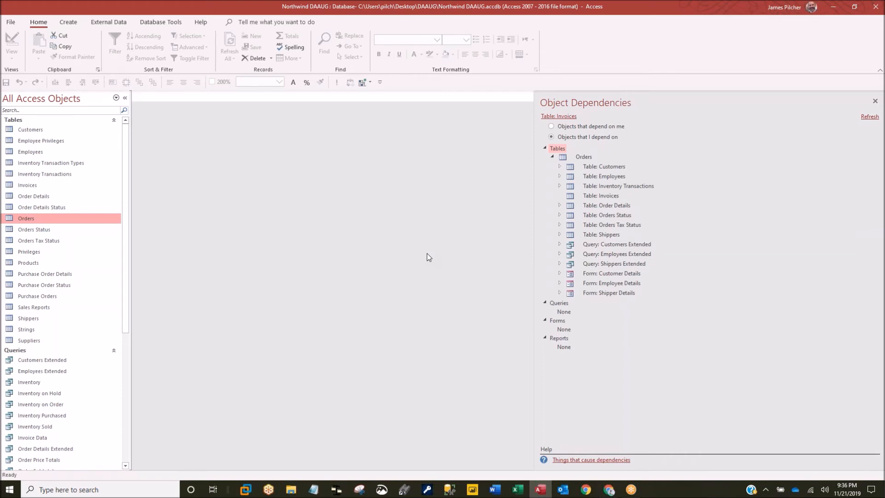
left_click(364, 83)
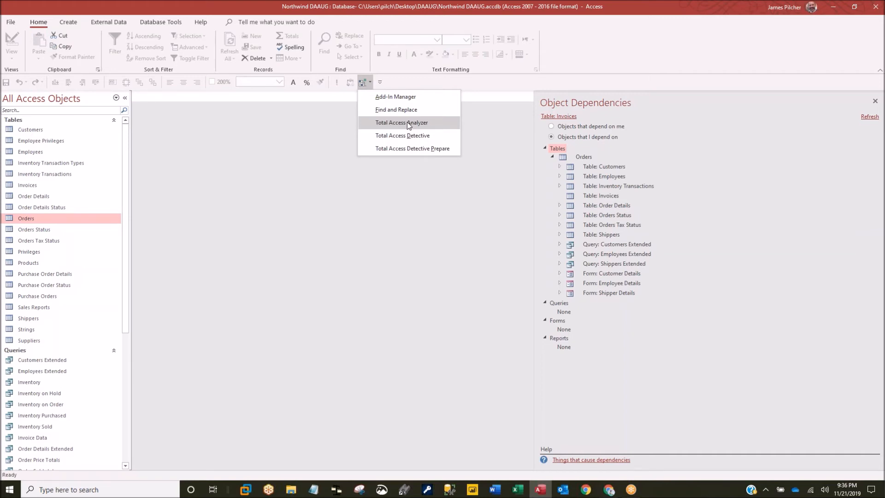
- Close the add-ins list, expand the Modules group, and select the ErrorHandling module
left_click(234, 184)
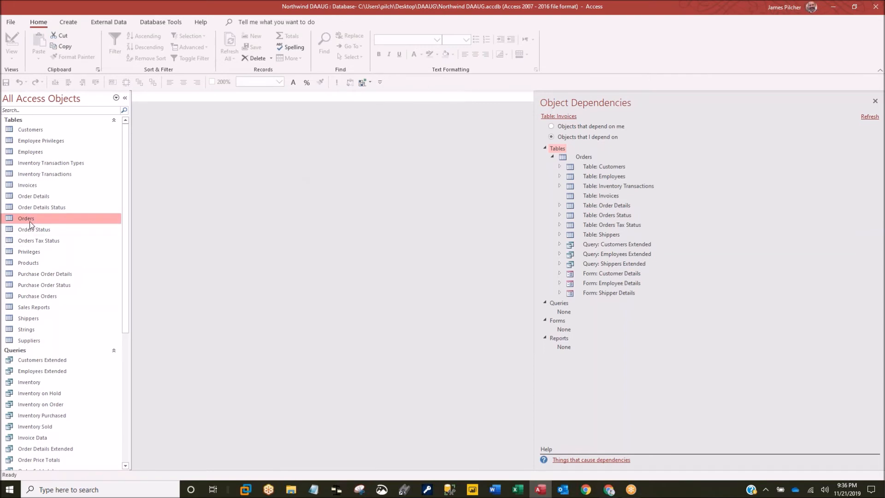
scroll(30, 220, "down", 7)
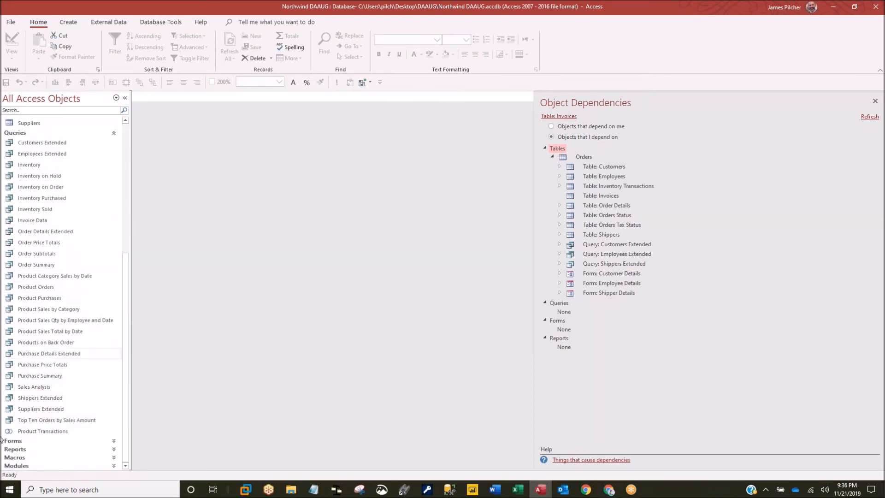
left_click(19, 465)
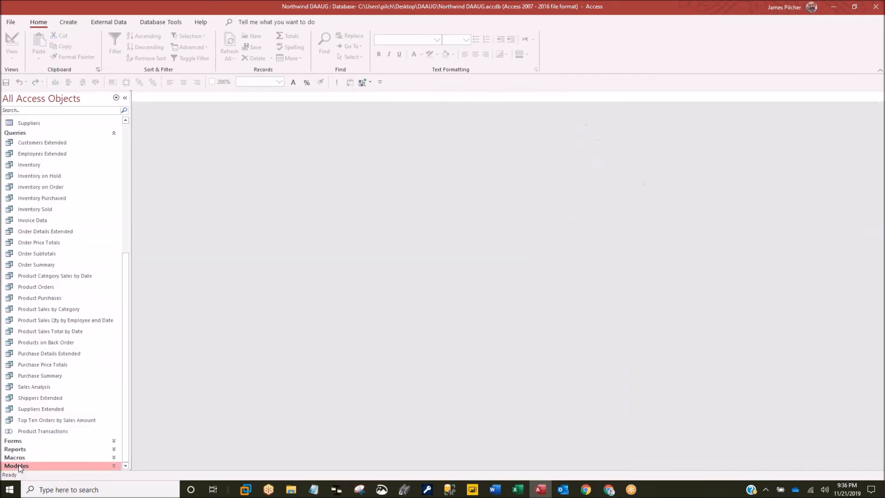
left_click(18, 465)
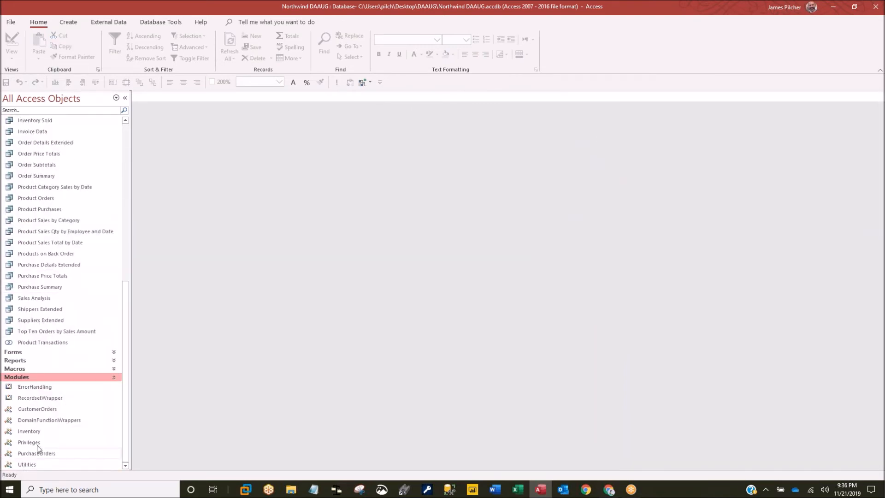
left_click(33, 389)
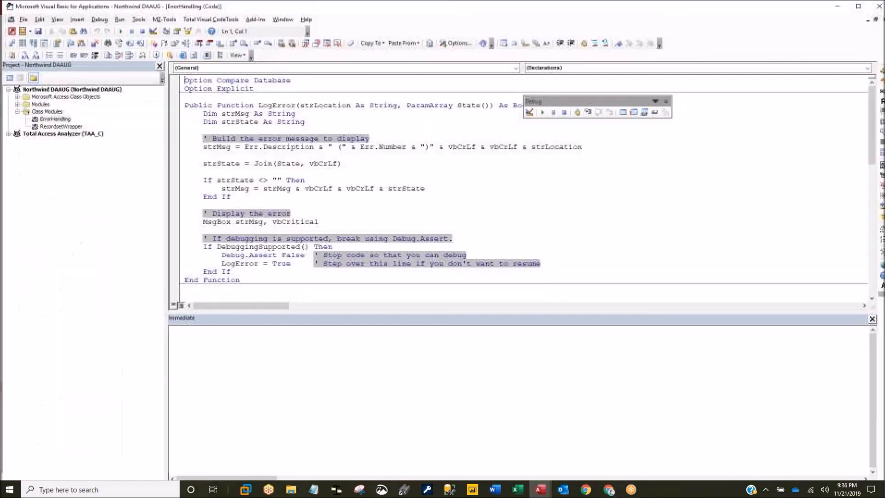
- Browse the Total Visual CodeTools and Help menus, then close the VBA editor
left_click(218, 20)
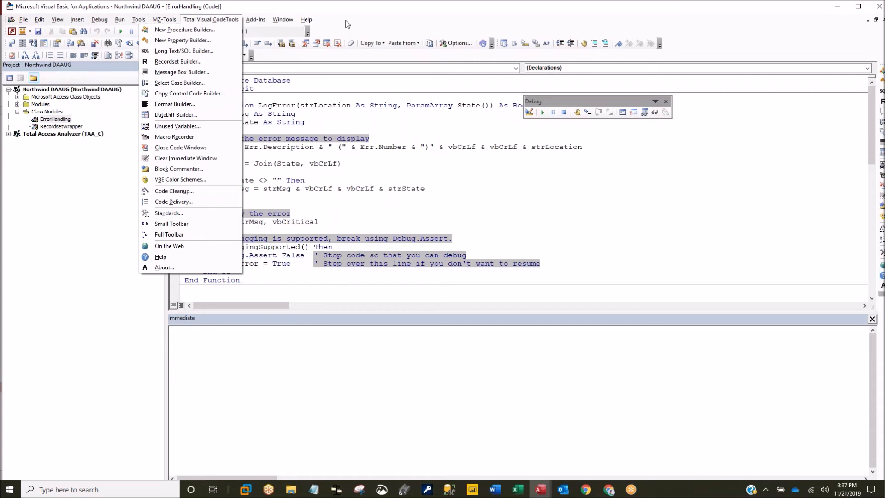
mouse_move(306, 20)
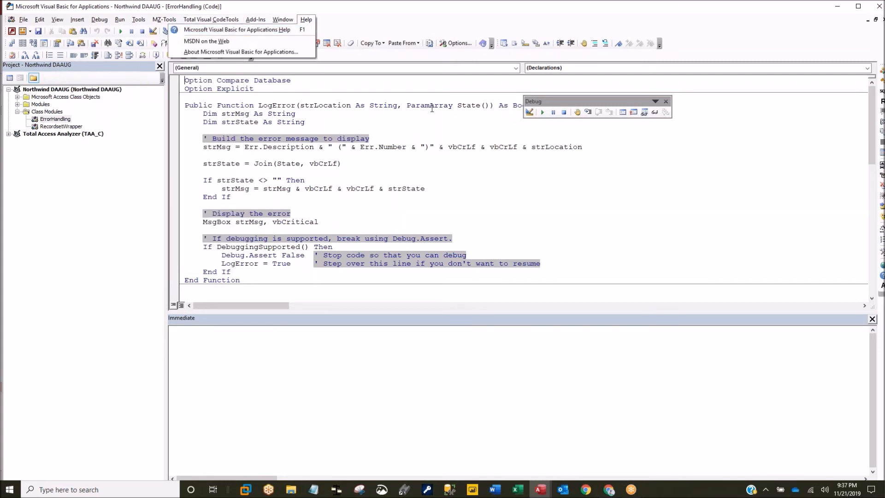
left_click(870, 12)
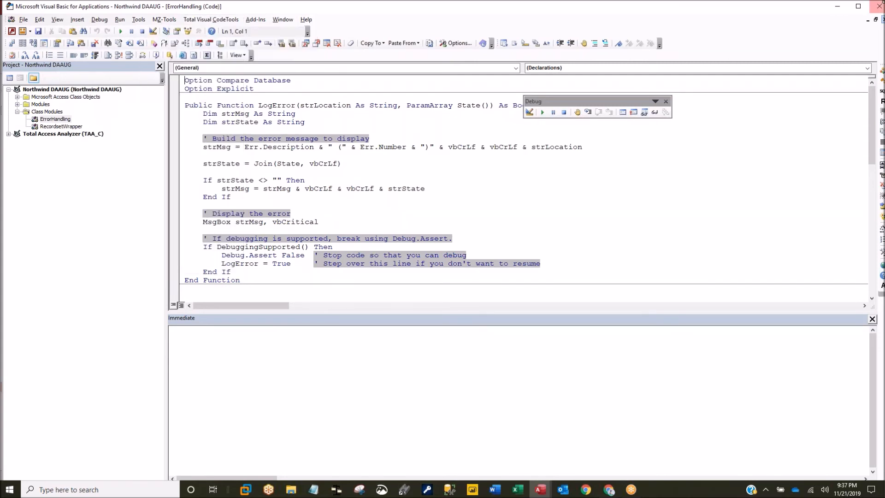
left_click(870, 12)
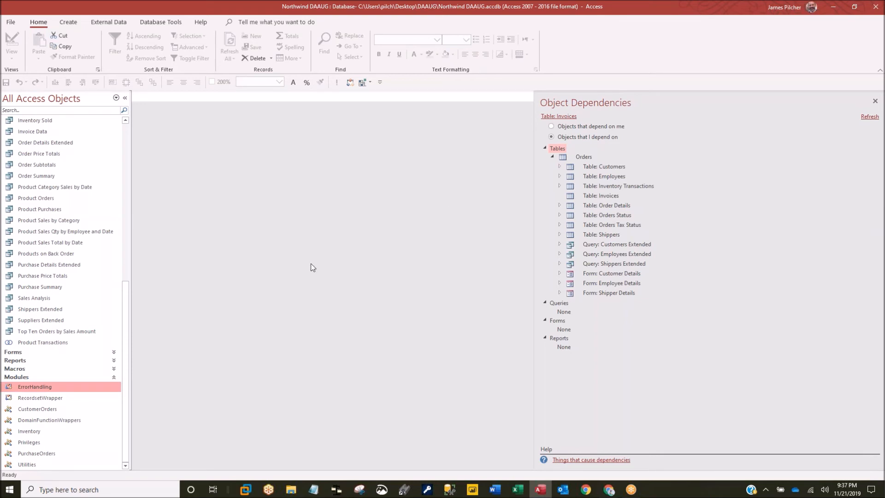
left_click(37, 399)
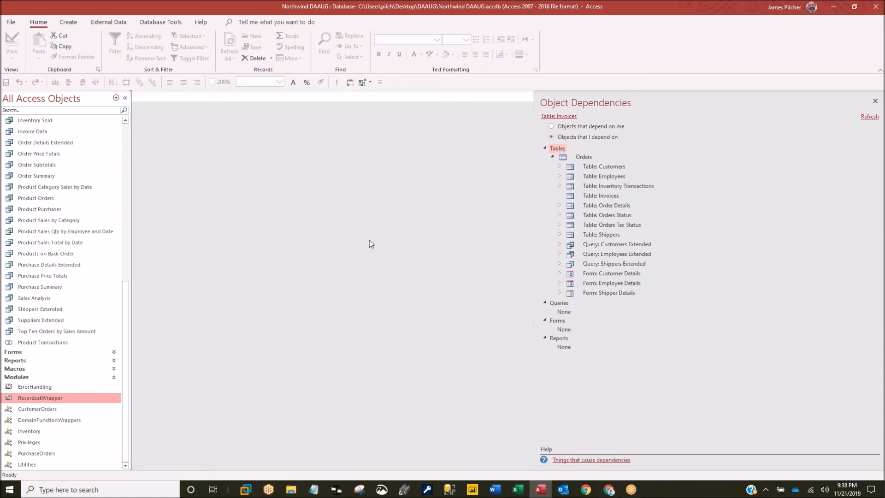
- Uncheck Track name AutoCorrect info in the Current Database options and confirm with OK
left_click(11, 23)
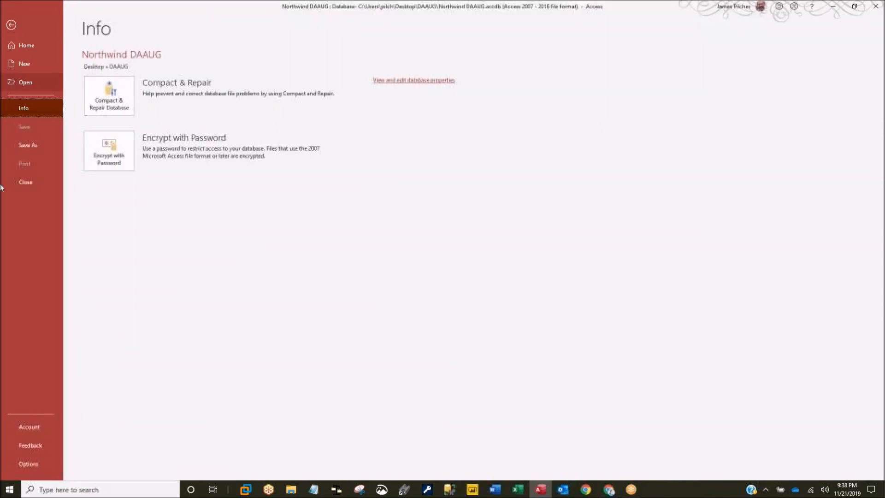
left_click(27, 464)
left_click(282, 194)
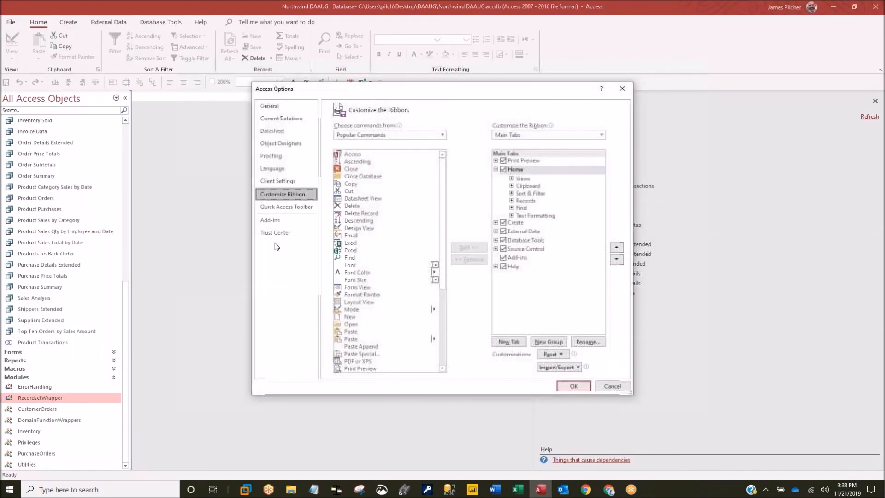
left_click(276, 106)
left_click(275, 118)
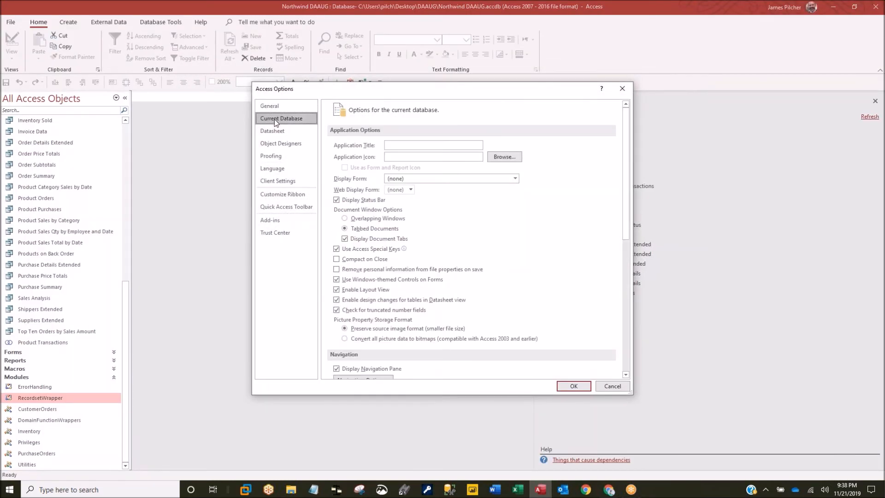
left_click(337, 310)
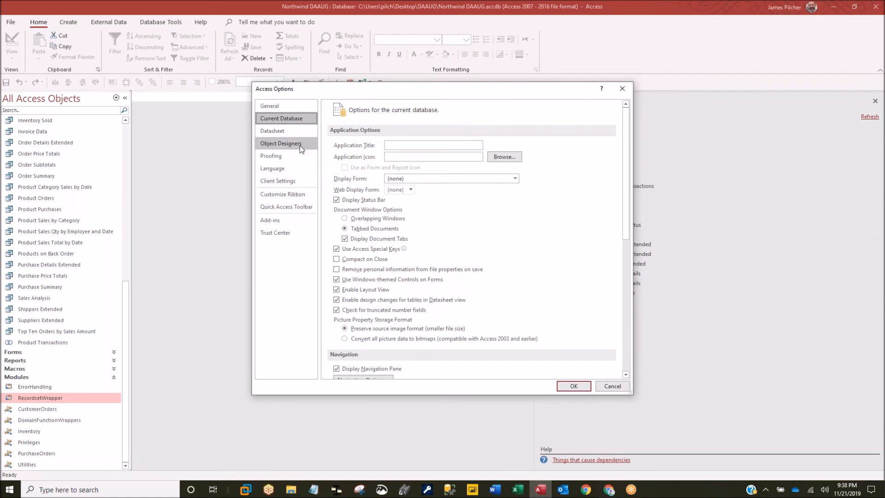
scroll(360, 284, "down", 3)
scroll(360, 284, "down", 6)
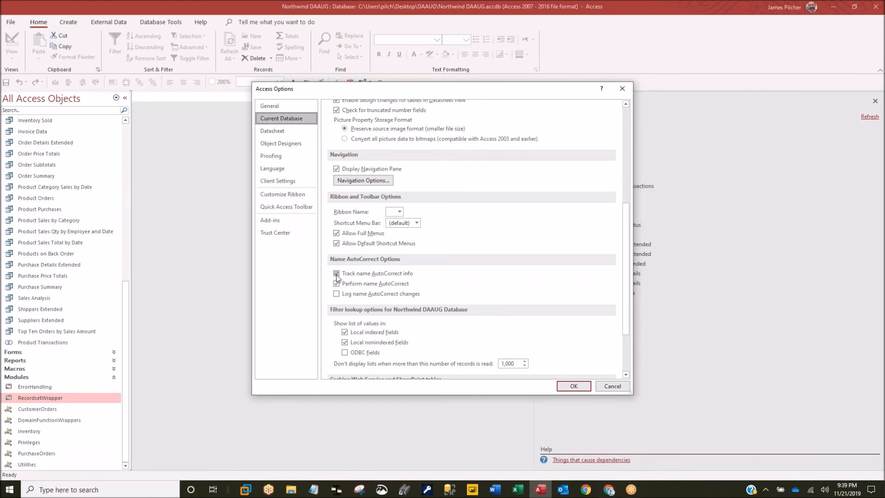
left_click(337, 274)
left_click(337, 274)
left_click(572, 386)
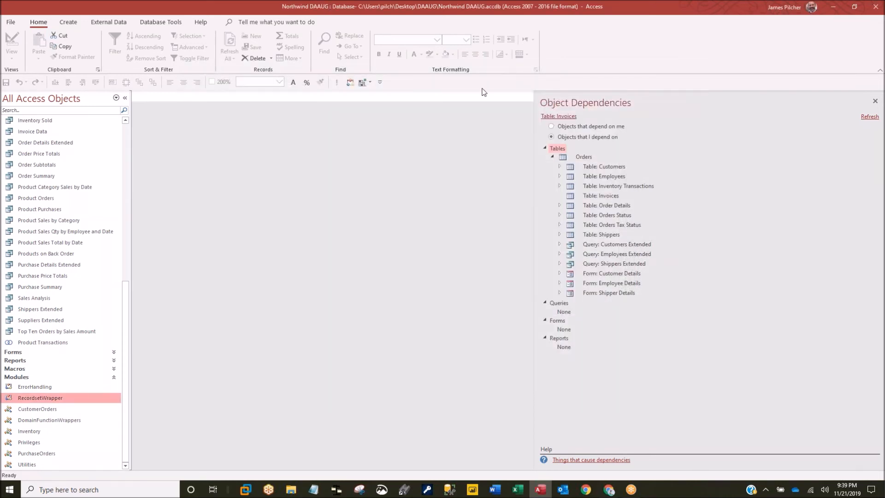
- Show Order Price Totals' dependencies after enabling name AutoCorrect, then close the debug toolbar and Object Dependencies pane
left_click(875, 101)
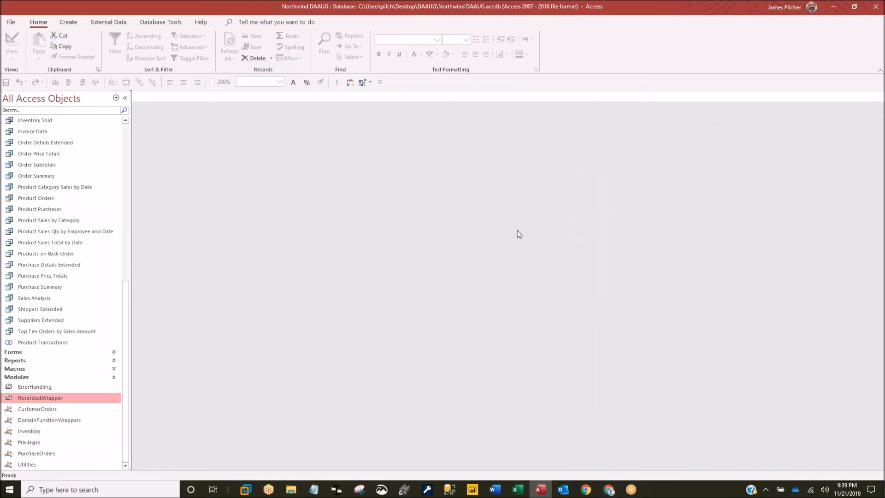
left_click(160, 22)
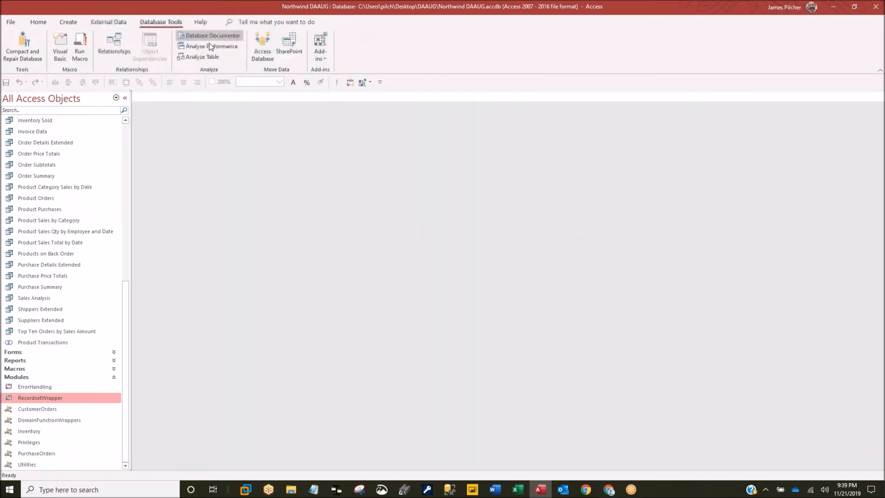
left_click(55, 156)
left_click(148, 52)
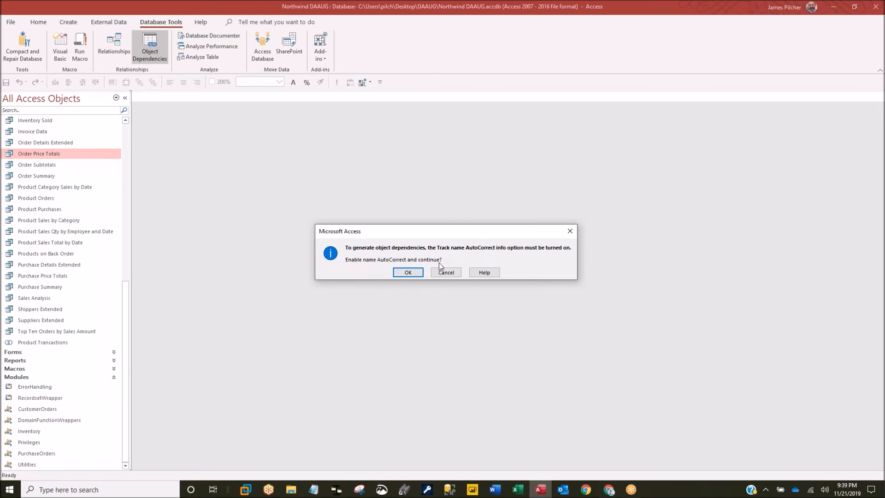
left_click(409, 272)
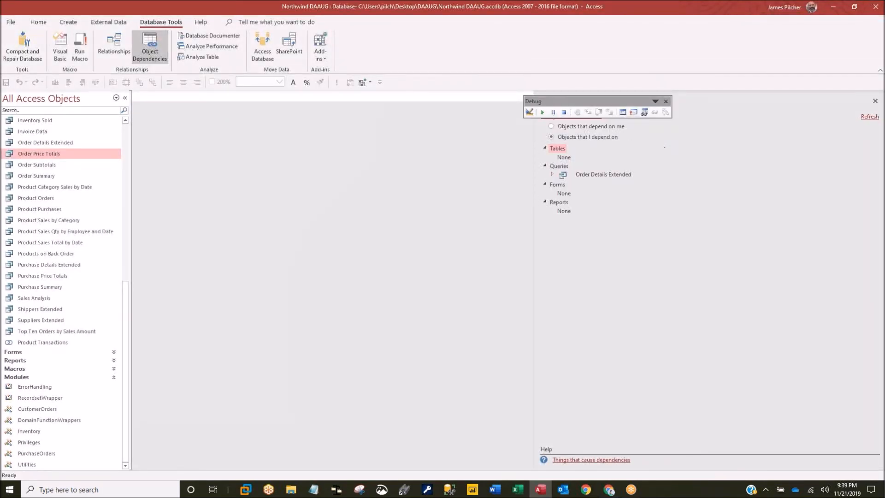
left_click(666, 101)
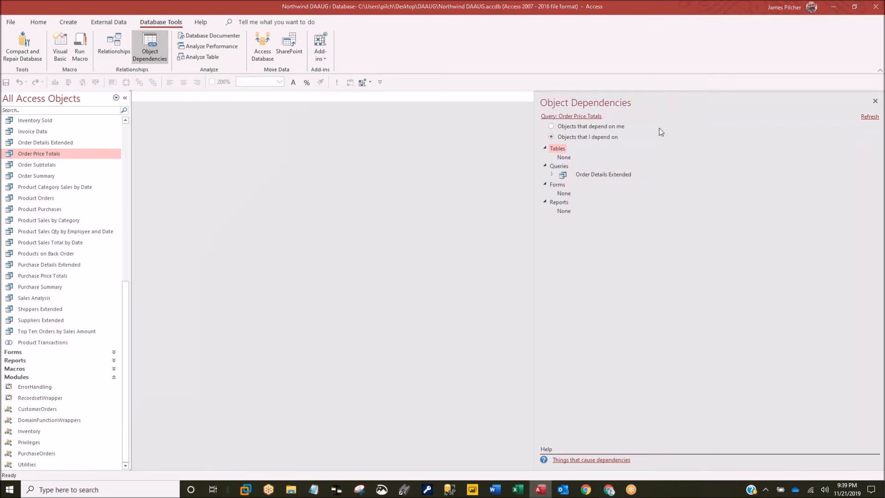
left_click(875, 102)
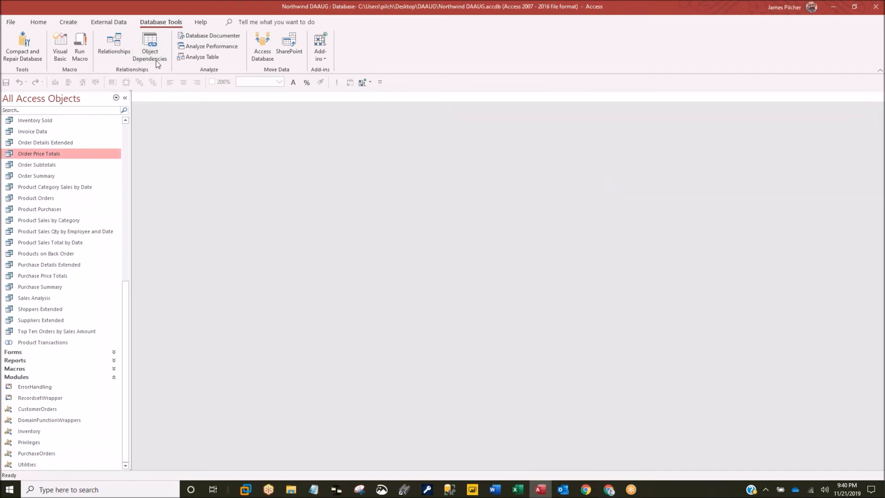
- Open the Relationships diagram, clear the layout, then display All Relationships for every Northwind table
left_click(112, 45)
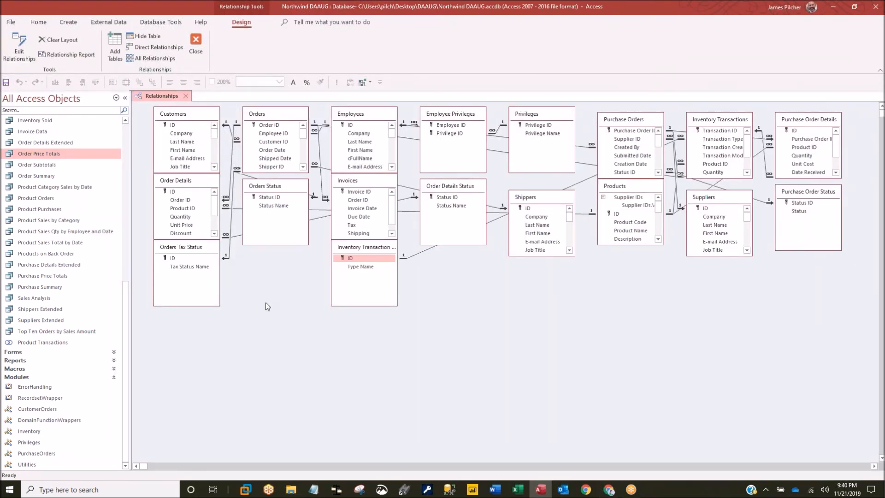
left_click(56, 41)
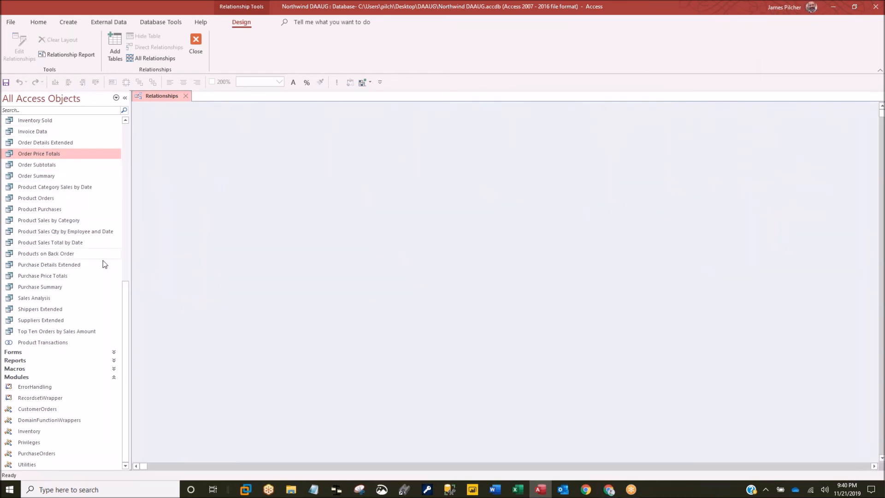
left_click_drag(123, 297, 126, 139)
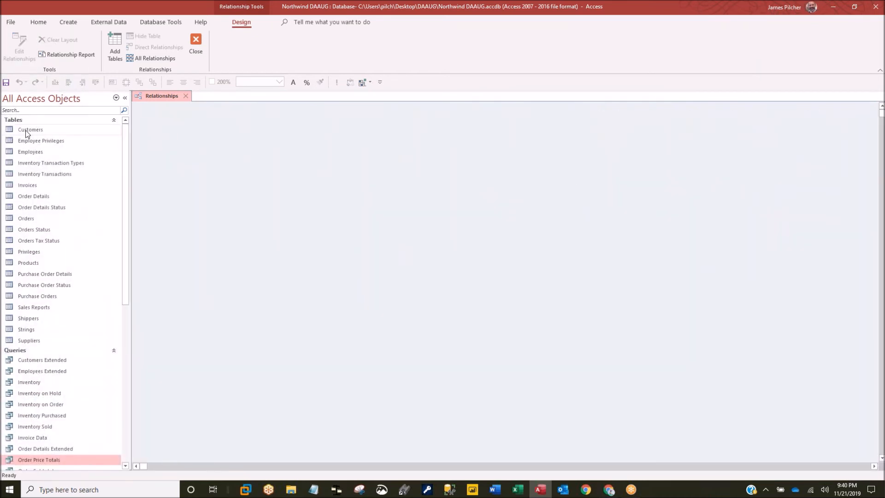
left_click_drag(26, 129, 374, 210)
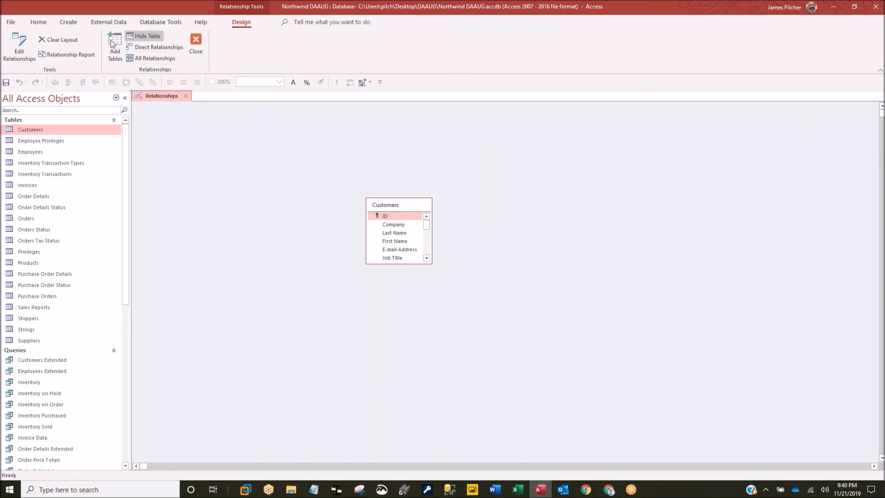
left_click(70, 41)
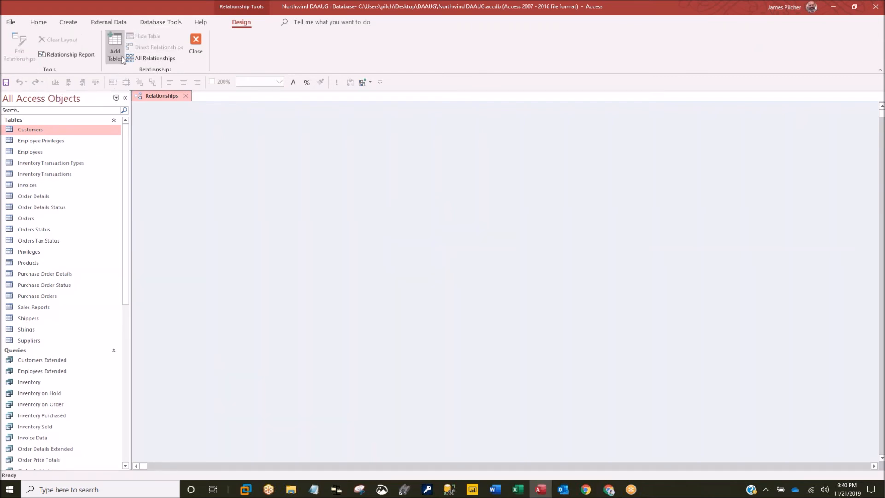
left_click(151, 57)
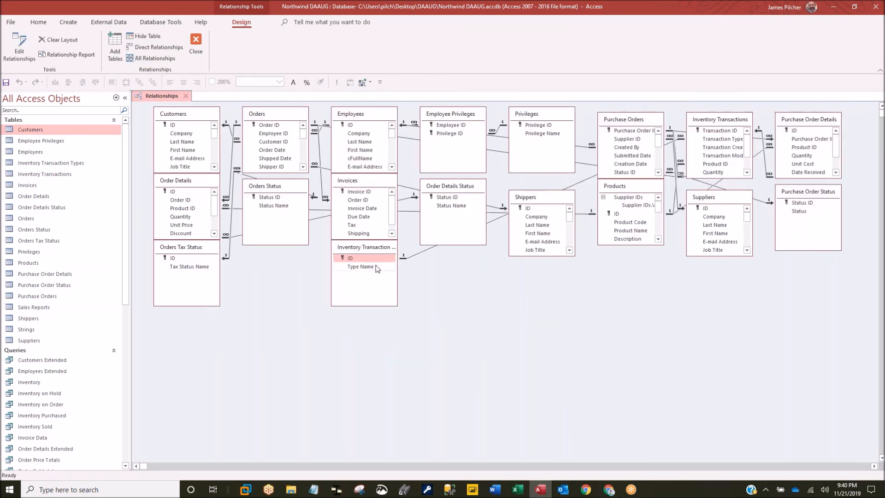
- Drag the Inventory Transaction Types table down and right, then select its relationship line
left_click_drag(370, 250, 469, 299)
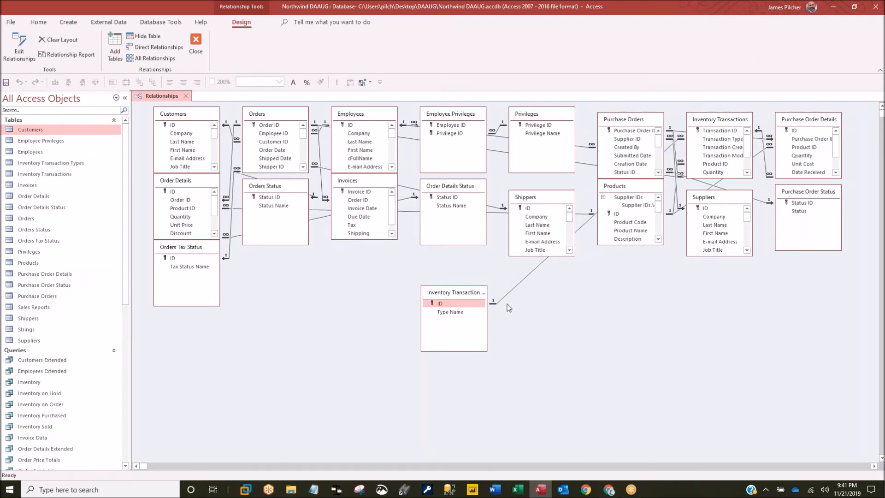
left_click_drag(471, 294, 504, 327)
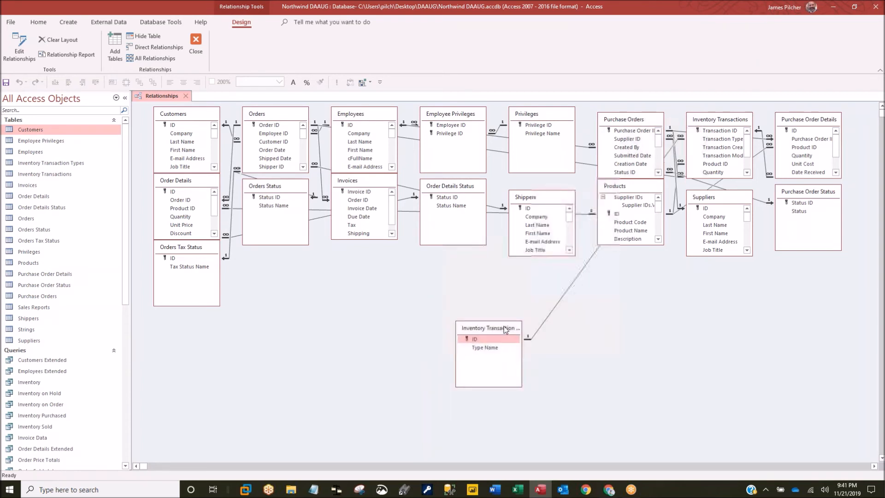
left_click(543, 321)
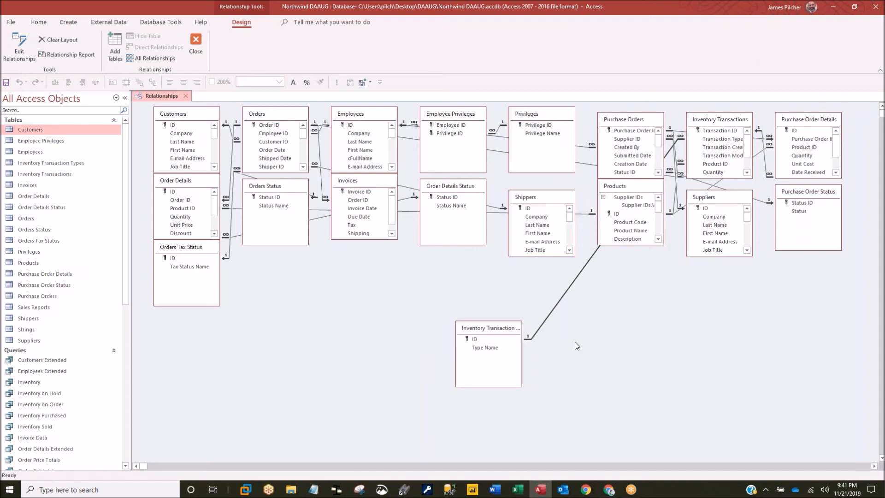
- Inspect the Inventory Transaction Types relationship in Edit Relationships and close it without changes
double_click(553, 309)
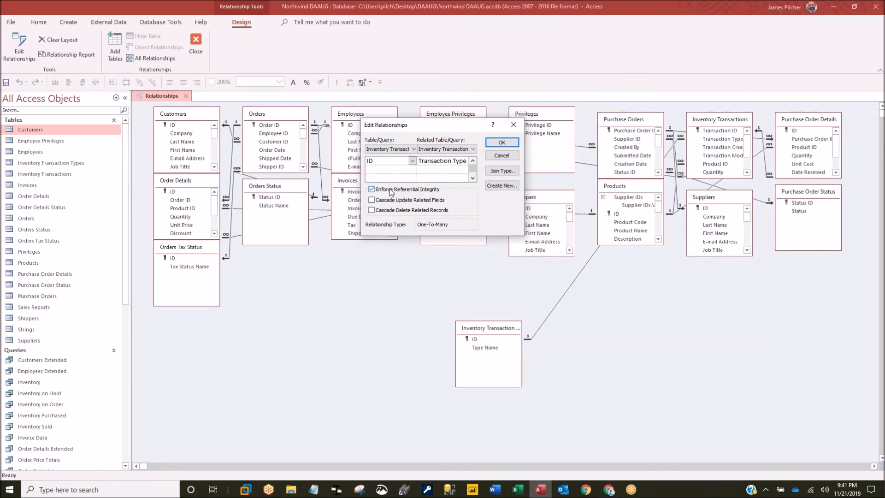
left_click(482, 279)
left_click(514, 125)
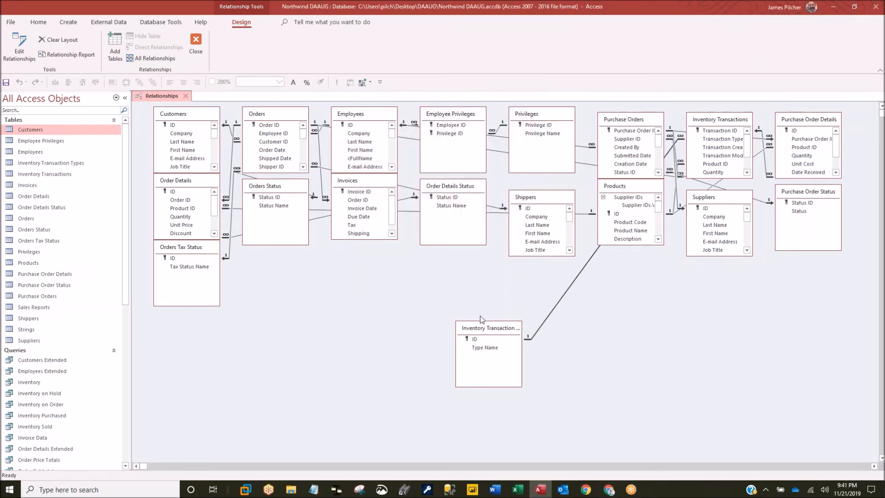
- Reposition the Inventory Transaction Types table, then clear the whole relationships layout
left_click_drag(482, 324, 549, 292)
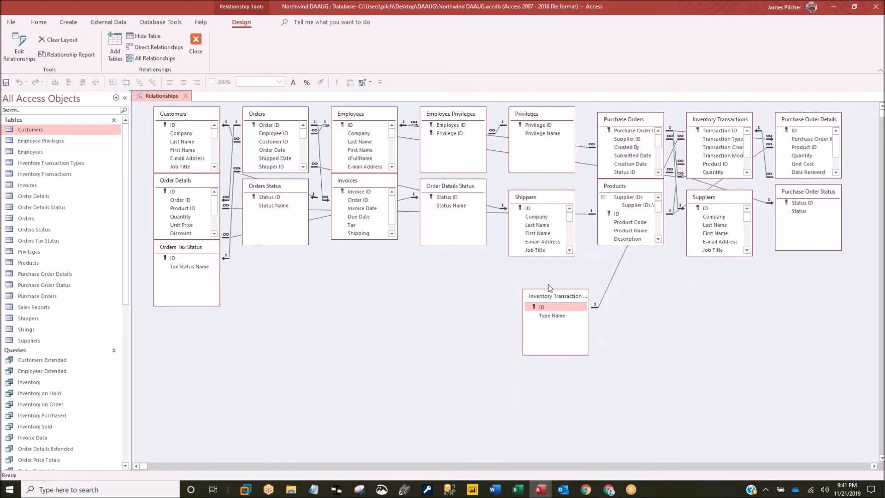
left_click_drag(557, 297, 542, 270)
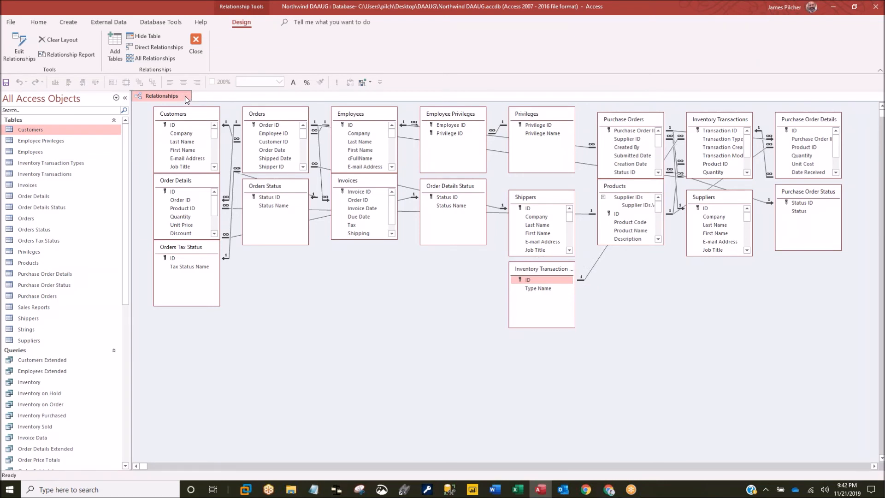
left_click(58, 40)
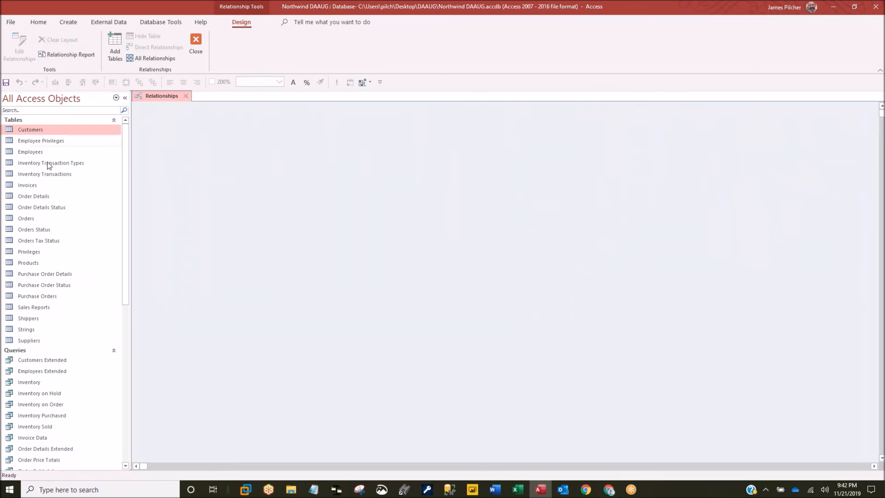
- Place the Customers table on the relationships canvas and add its directly related tables
double_click(32, 131)
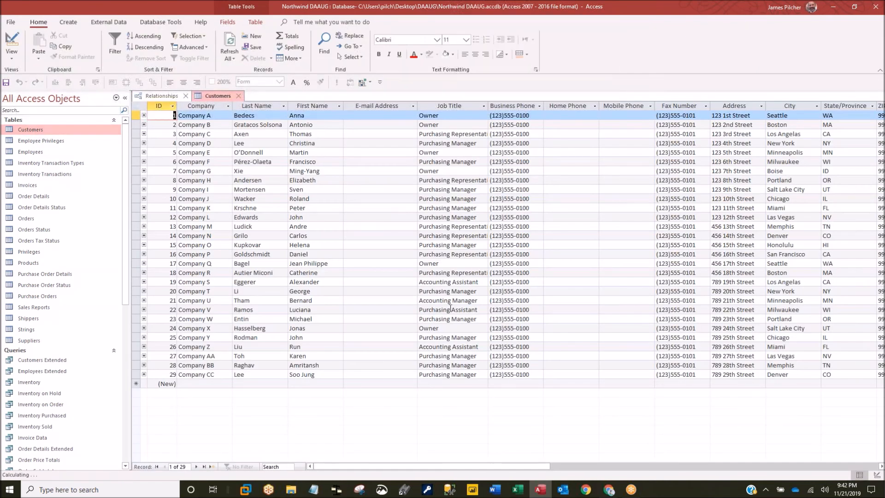
left_click(237, 96)
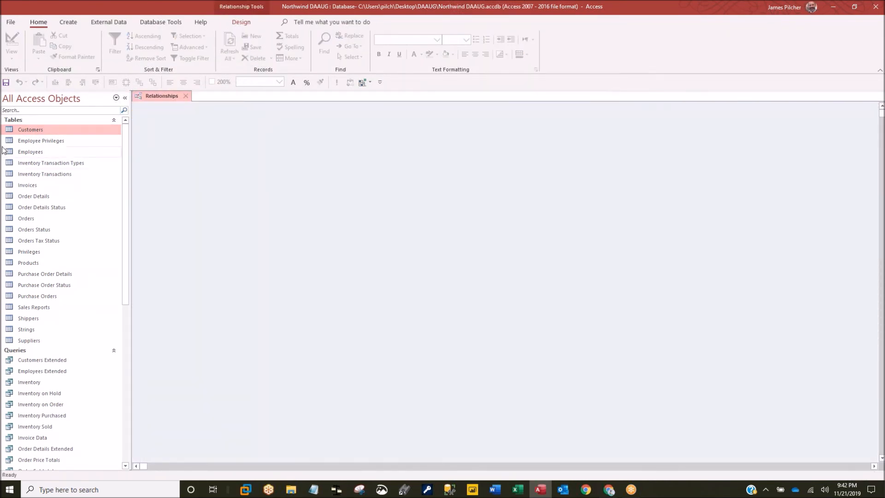
left_click_drag(24, 129, 471, 196)
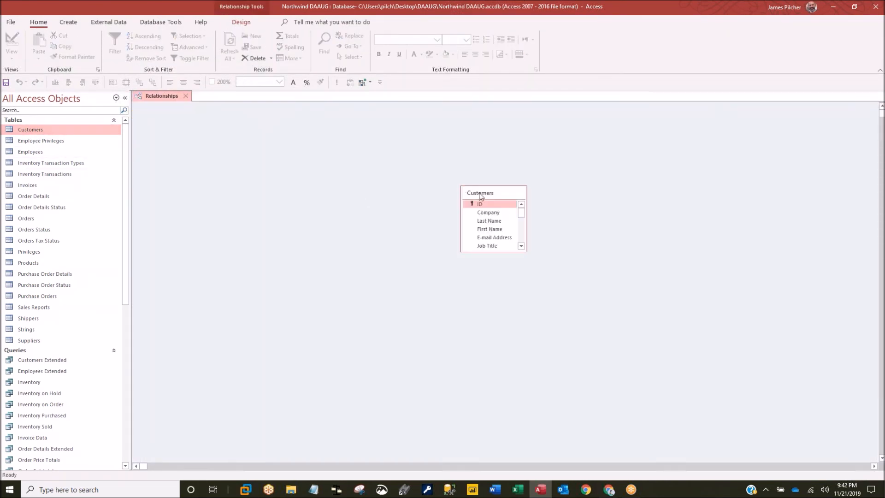
right_click(475, 203)
left_click(510, 200)
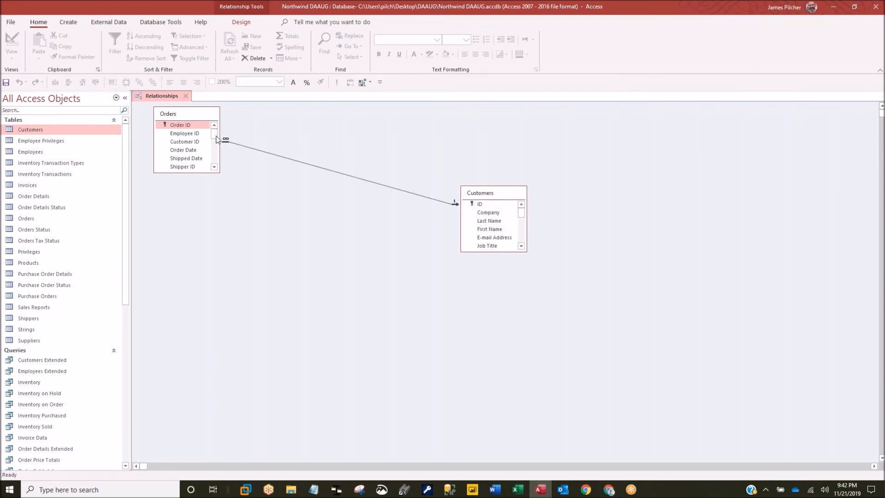
- Add Orders' directly related tables, arrange Orders and Orders Tax Status, then close the diagram
left_click_drag(190, 113, 325, 172)
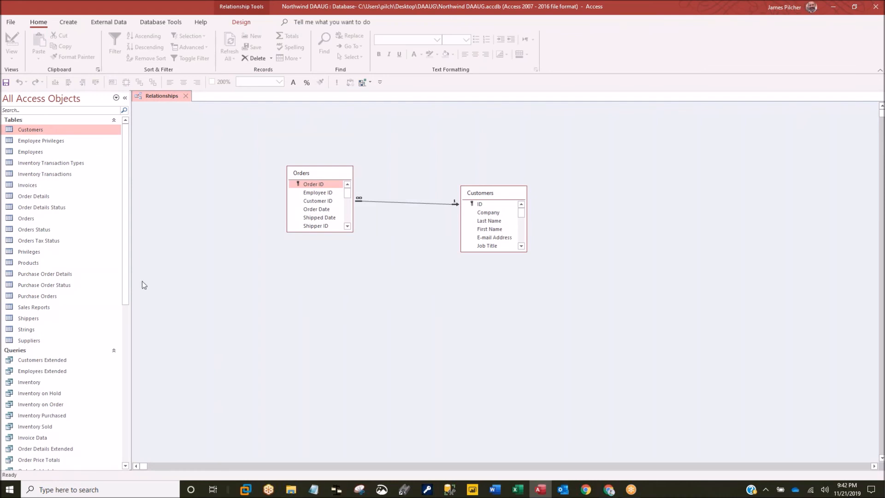
right_click(324, 177)
left_click(364, 185)
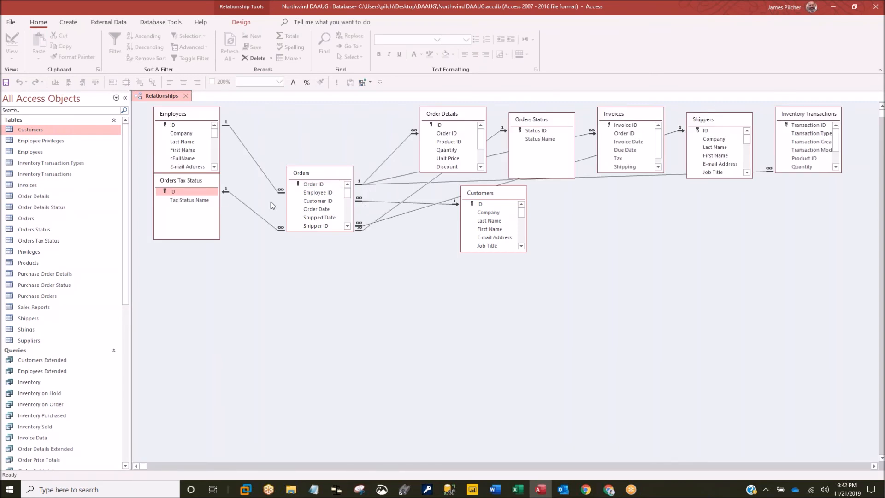
left_click_drag(188, 184, 207, 273)
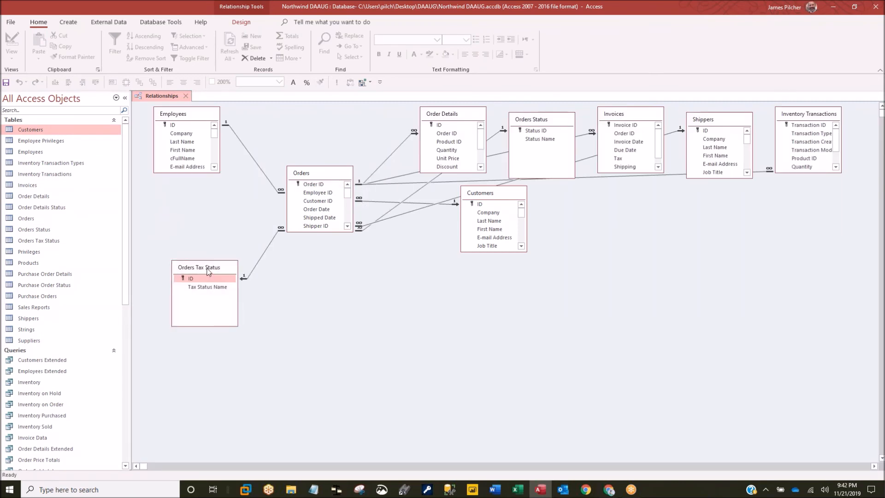
left_click_drag(298, 172, 293, 157)
left_click(185, 95)
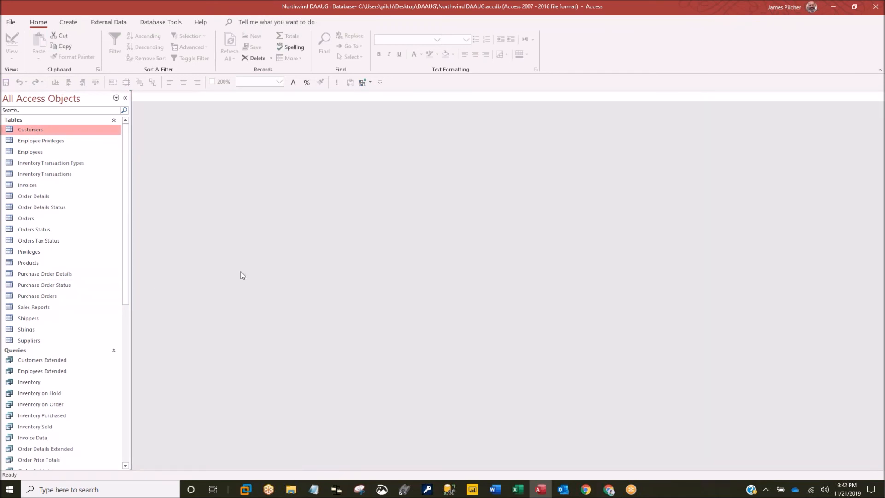
- Run the Database Documenter with every object on the All Object Types tab selected
left_click(153, 23)
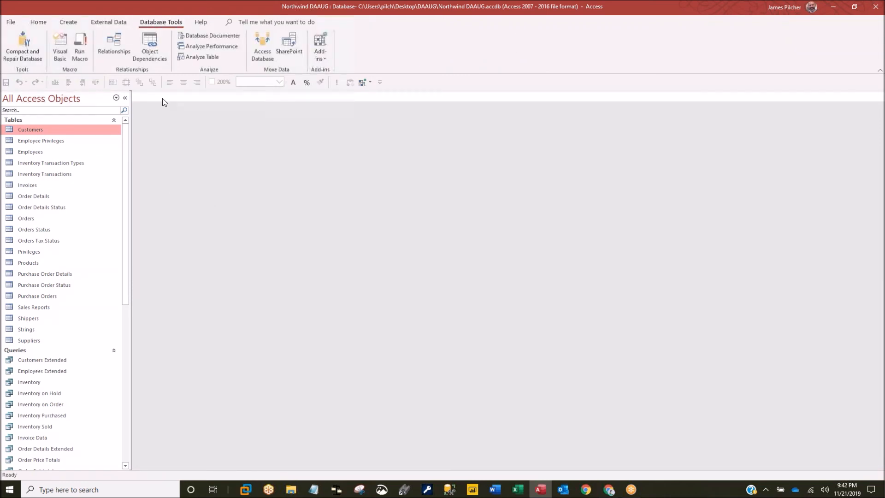
left_click(216, 39)
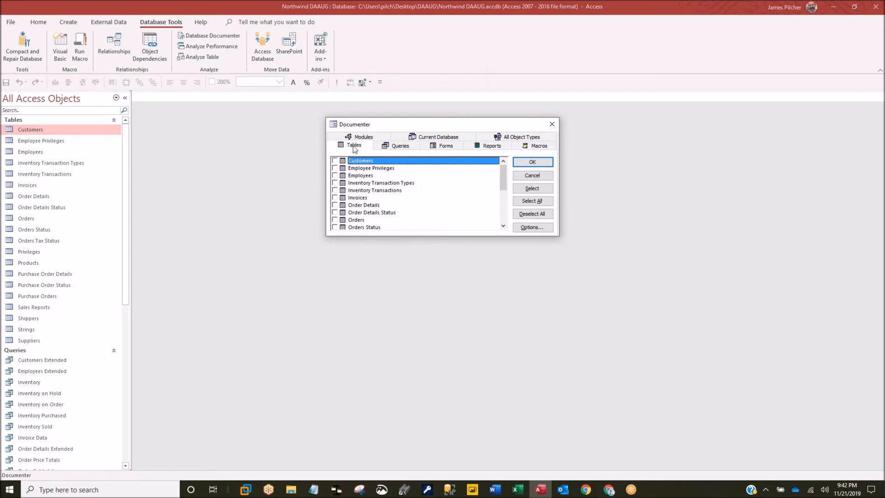
left_click(400, 146)
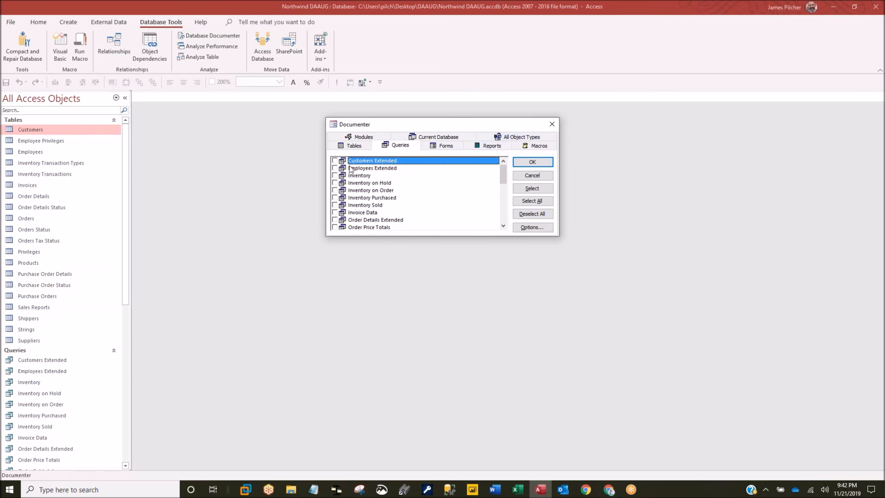
left_click(530, 138)
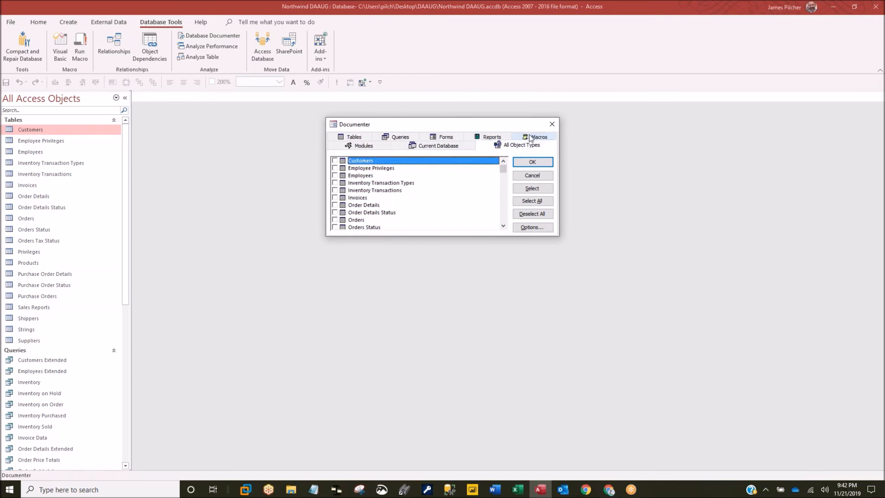
left_click(531, 202)
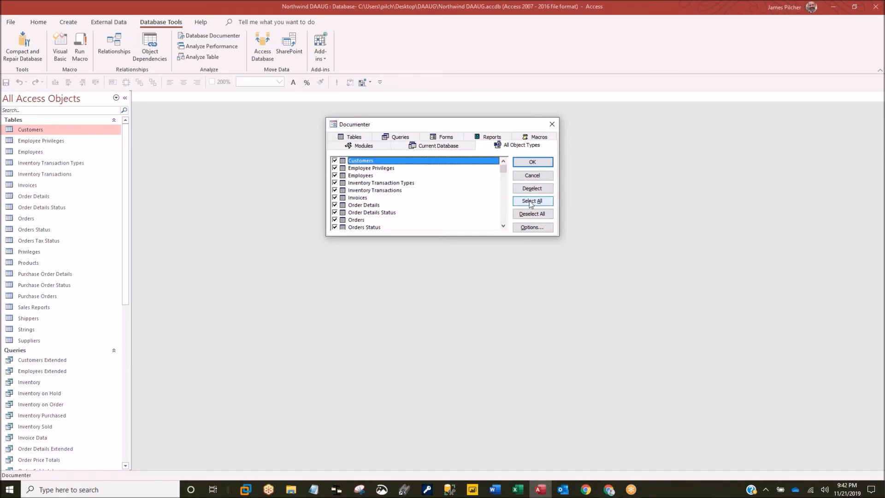
left_click(532, 164)
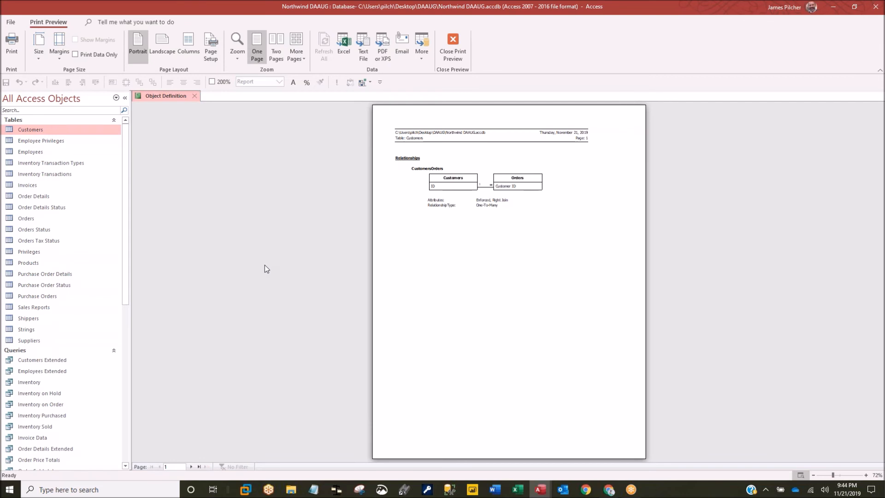
- Page forward through the Object Definition preview to page 7, the Order Details table
left_click(191, 466)
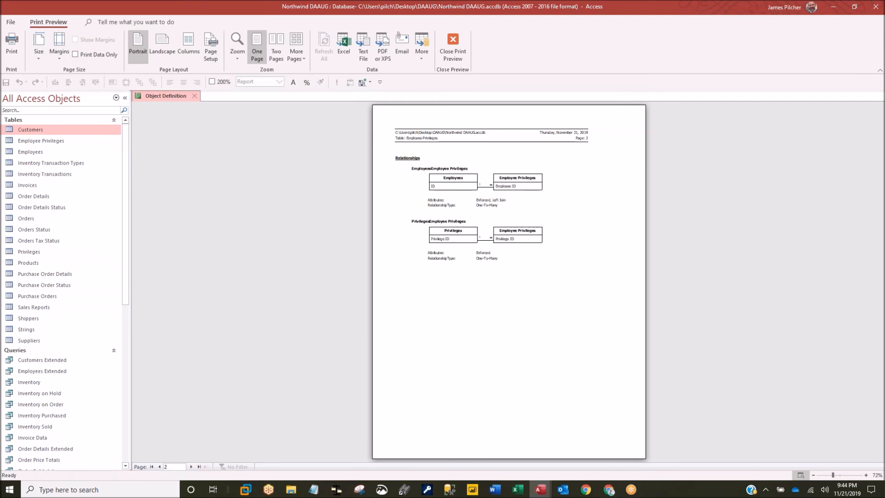
left_click(191, 466)
left_click(191, 467)
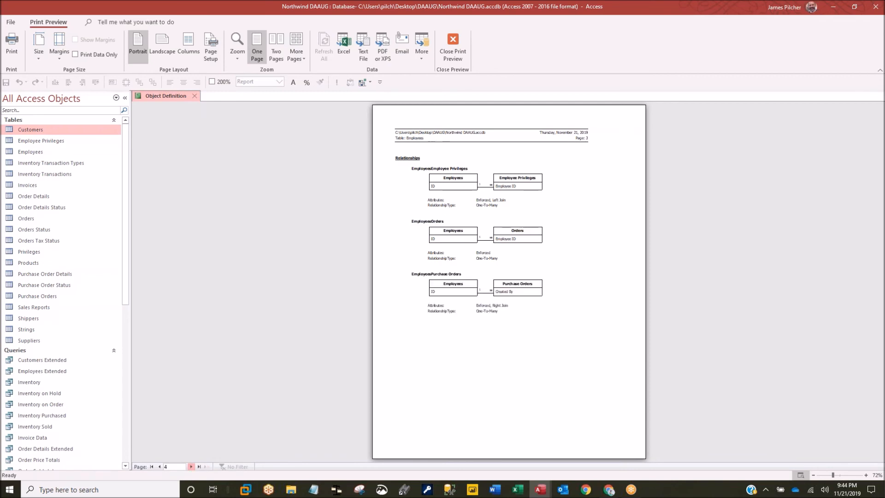
left_click(191, 466)
left_click(190, 467)
left_click(191, 466)
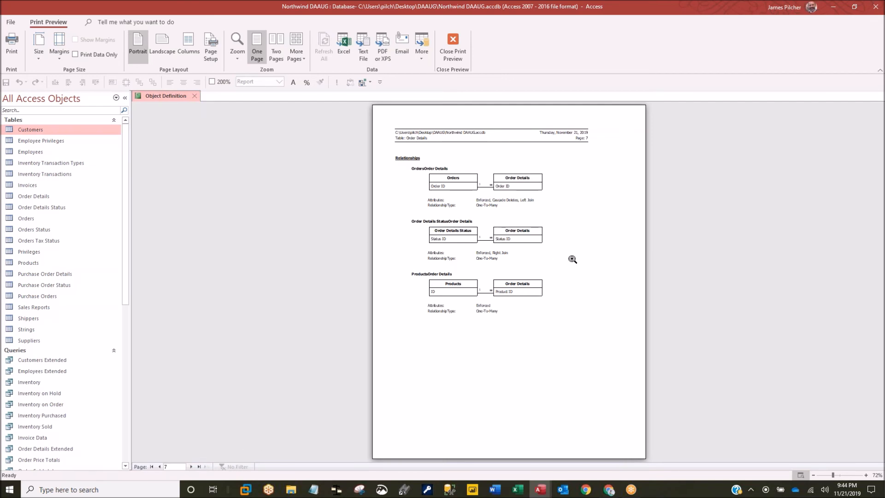
- Jump to the last page of the Object Definition report and wait while it formats
left_click(199, 467)
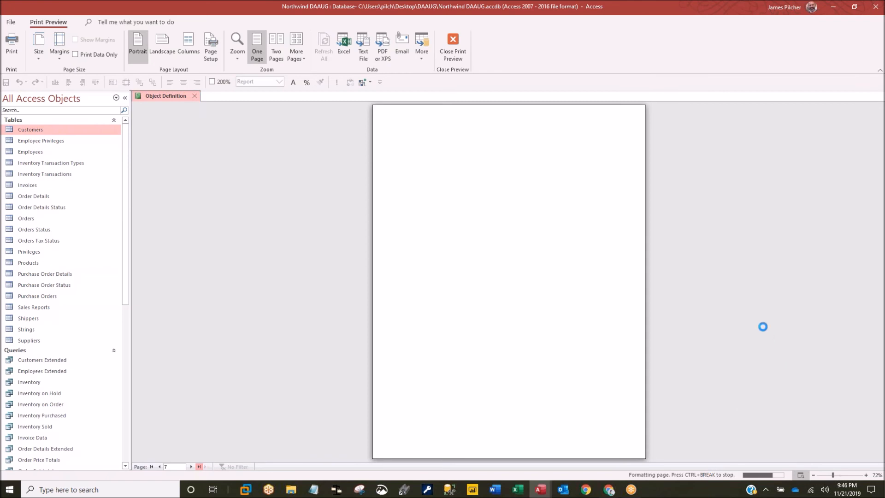
- Check Microsoft Access in Task Manager, then bring the Access report preview back to the front
right_click(679, 493)
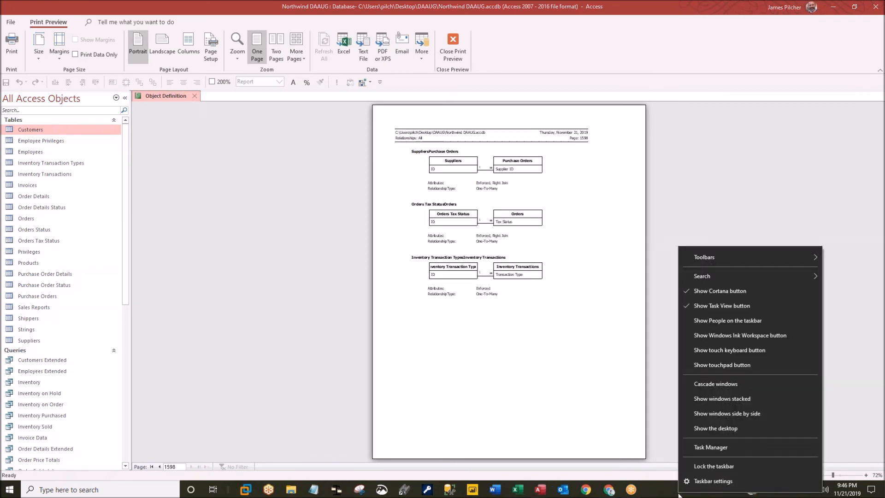
left_click(710, 448)
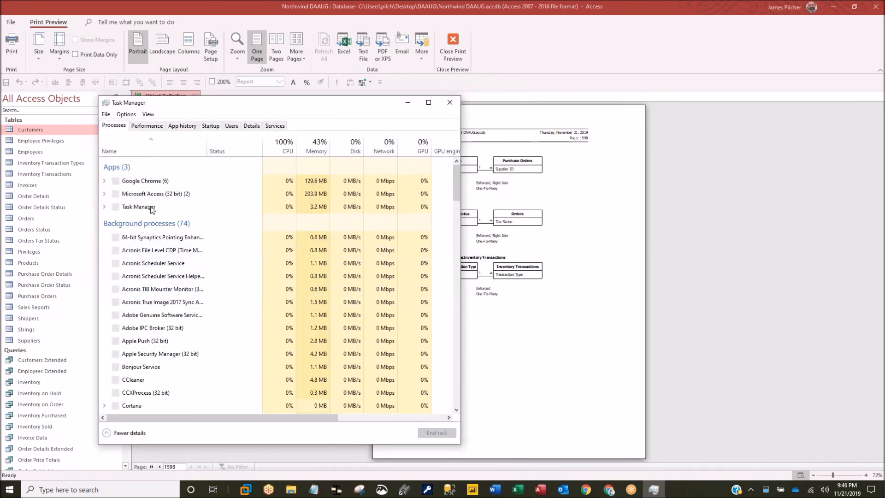
left_click(147, 206)
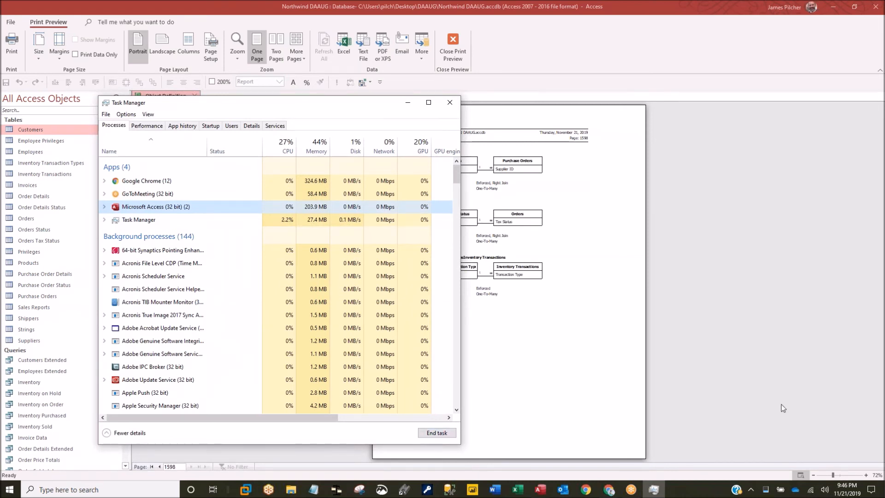
left_click(792, 393)
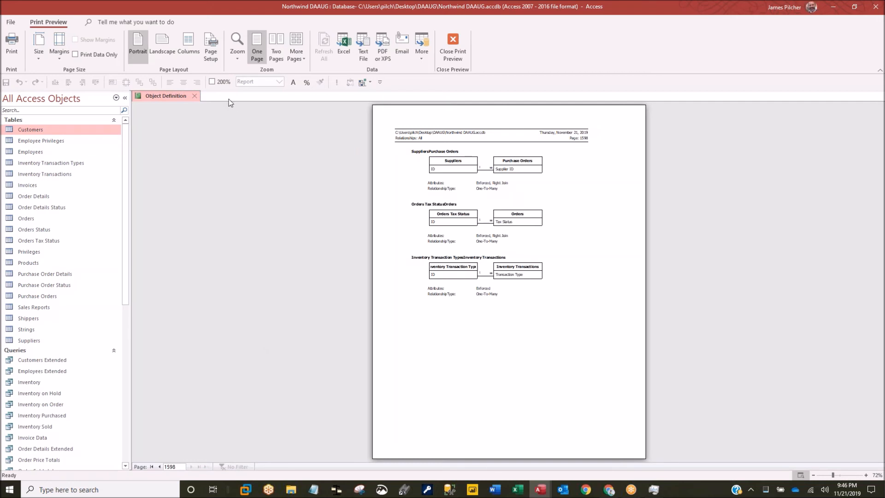
- Replace the old report with a Documenter report on Customers, Employee Privileges, Employees and Inventory Transaction Types
left_click(194, 96)
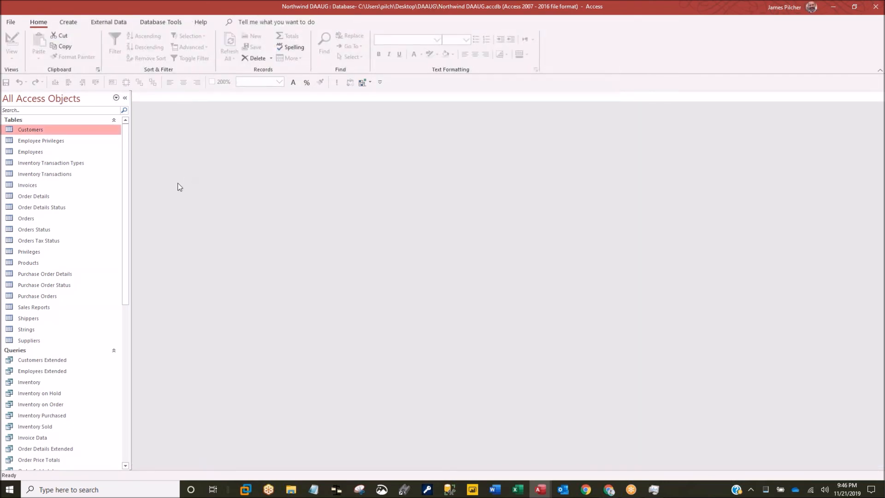
left_click(154, 23)
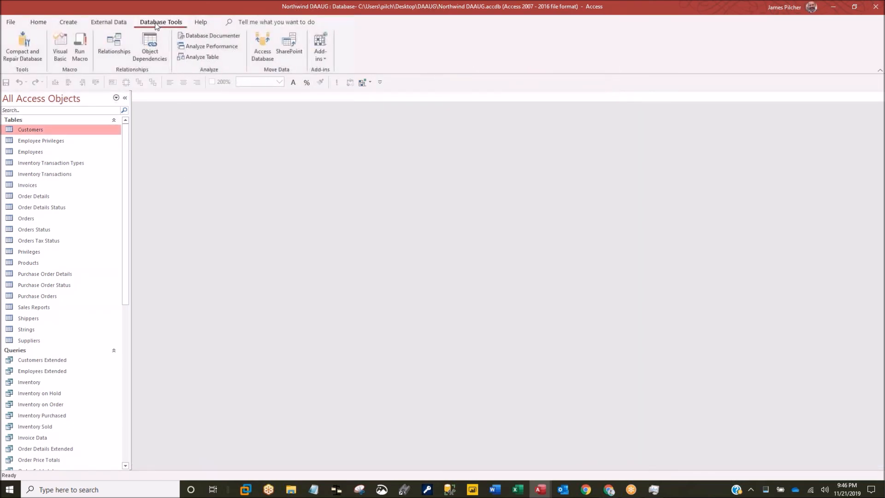
left_click(218, 37)
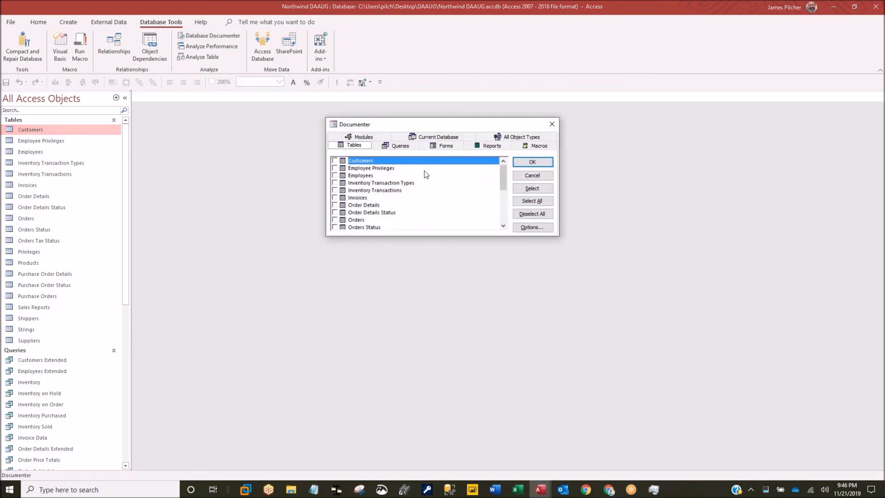
left_click(335, 160)
left_click(334, 168)
left_click(335, 175)
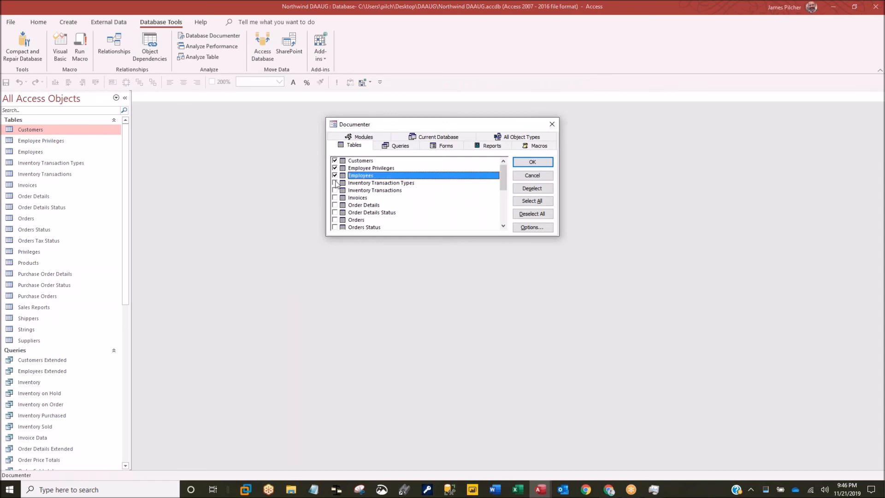
left_click(335, 182)
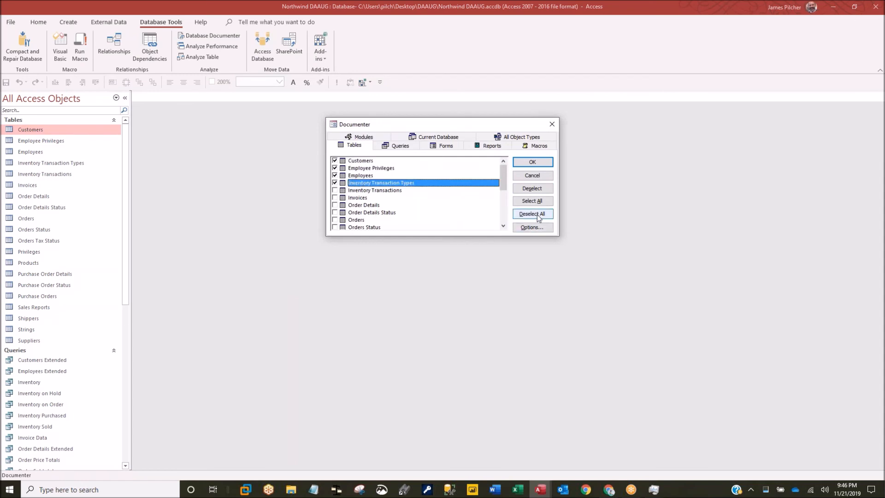
left_click(532, 163)
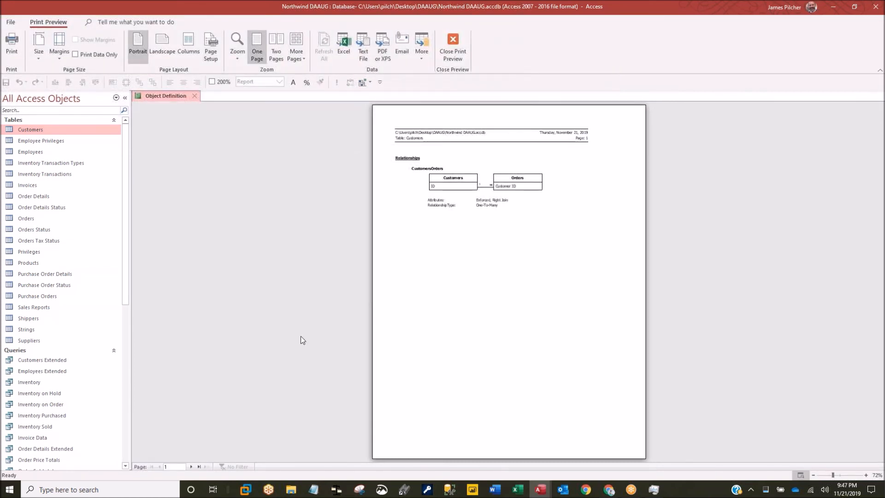
- Page from the report's last page back to its first, then close the preview
left_click(199, 466)
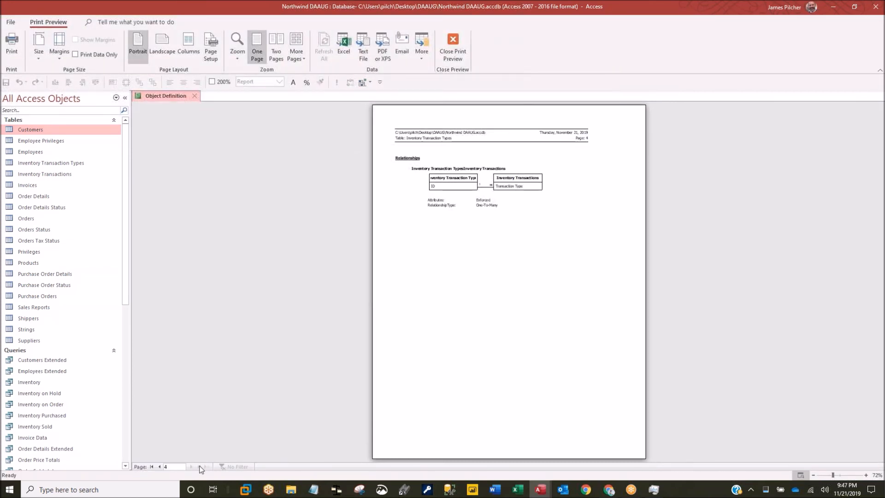
left_click(160, 466)
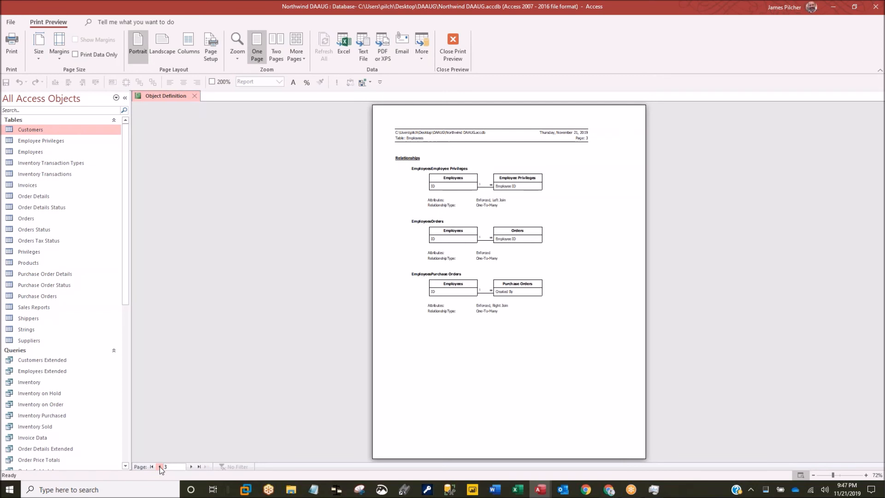
left_click(159, 467)
left_click(160, 467)
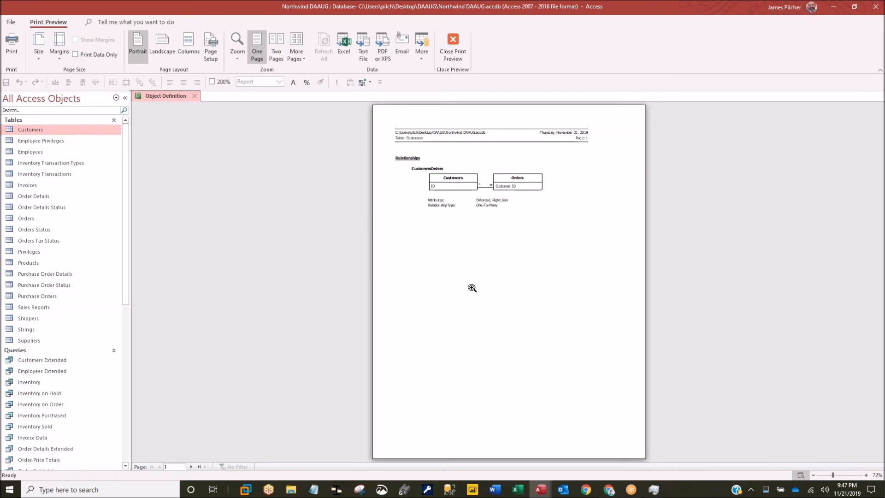
left_click(194, 97)
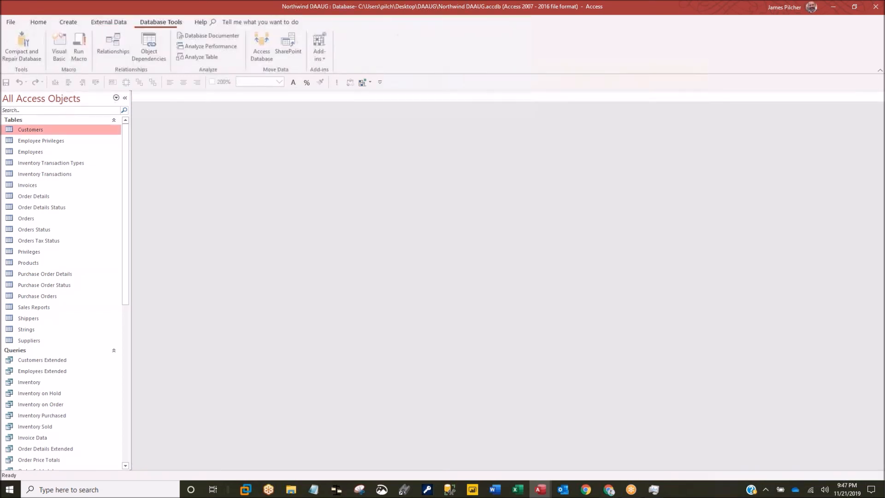
- Start a new Documenter run with Customers, Employee Privileges, Employees and Inventory Transaction Types ticked
left_click(215, 38)
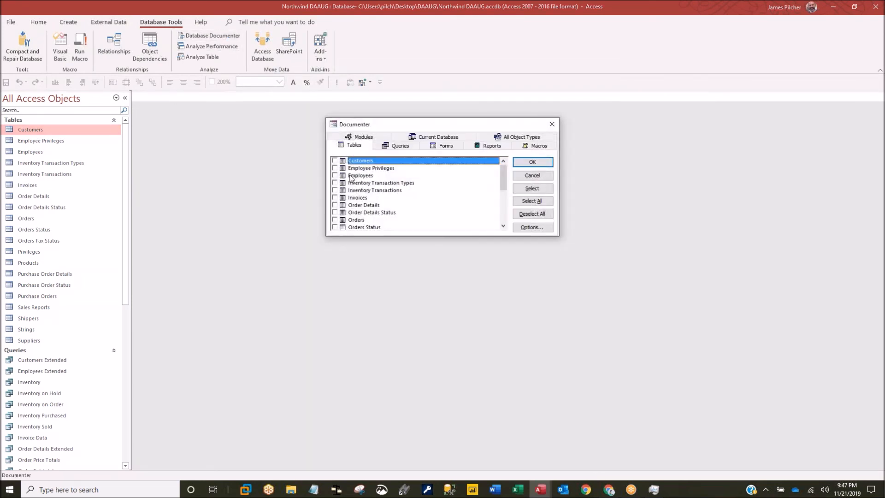
left_click(334, 161)
left_click(334, 168)
left_click(334, 175)
left_click(334, 183)
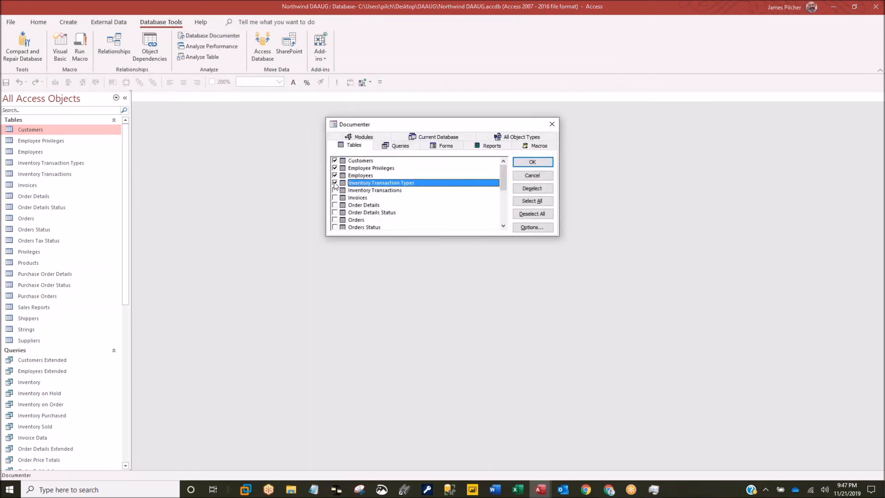
- Include table properties, fields with all properties, and index names with fields, excluding relationships; generate
left_click(532, 227)
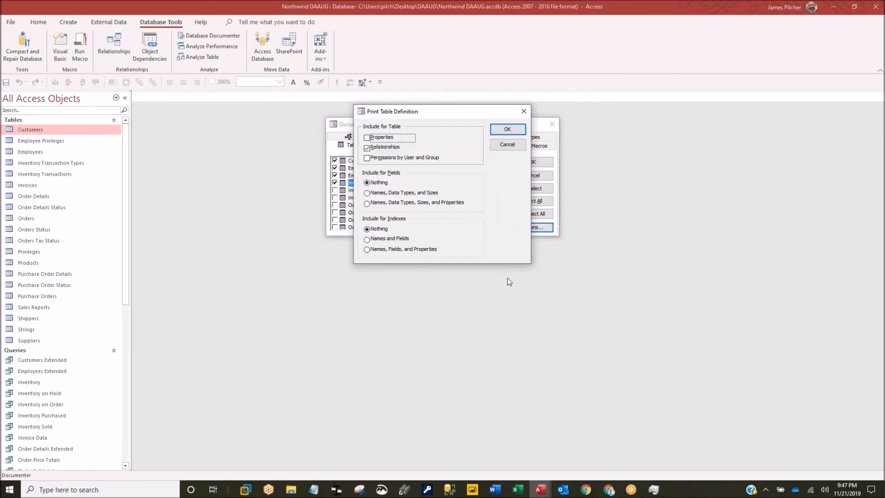
left_click(366, 138)
left_click(366, 149)
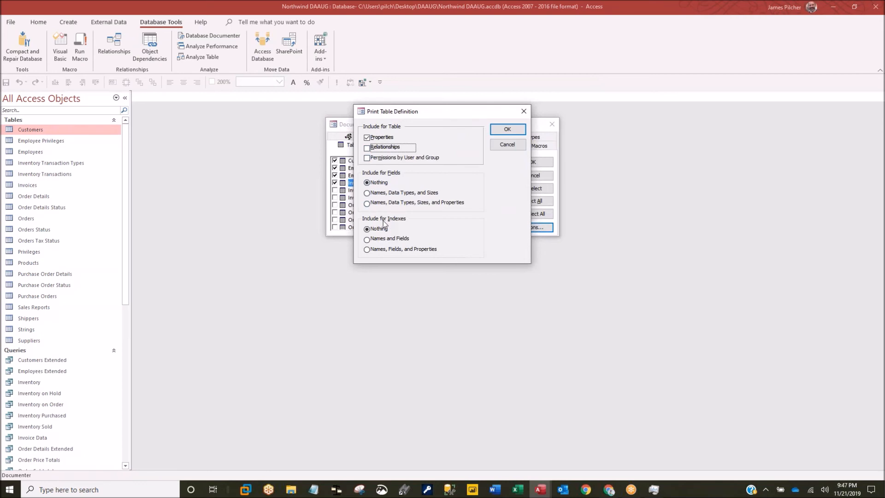
left_click(366, 193)
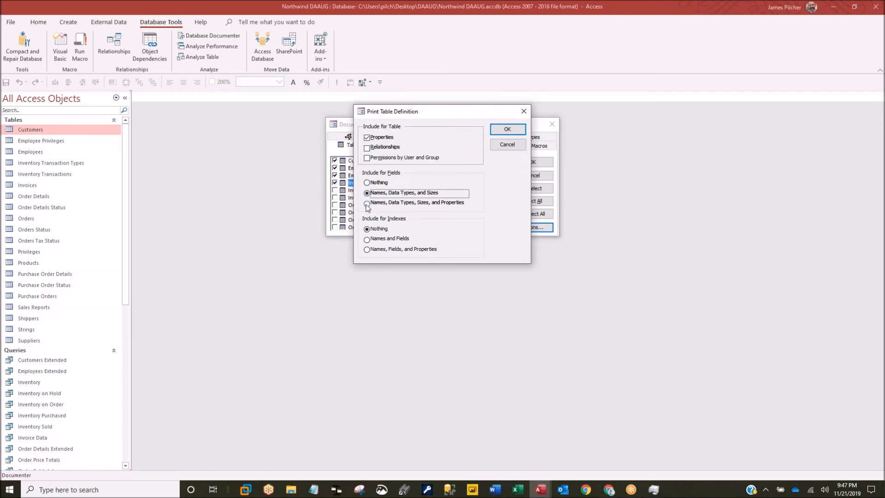
left_click(366, 204)
left_click(367, 239)
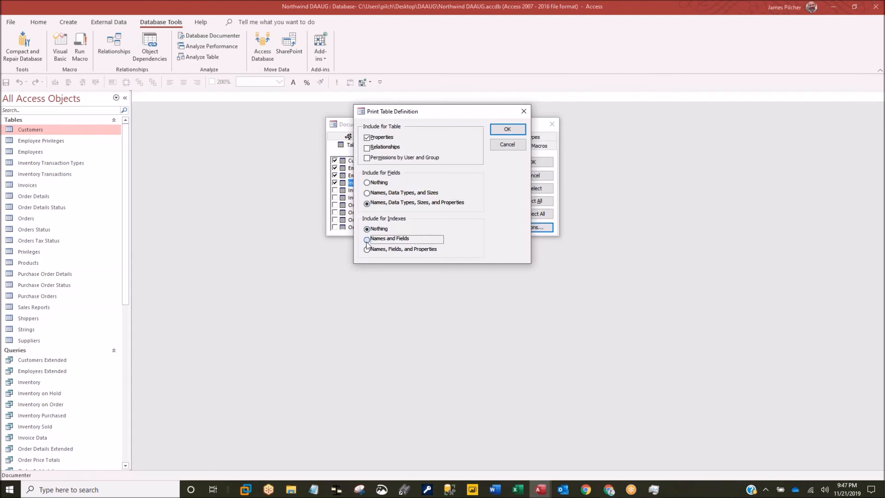
left_click(367, 251)
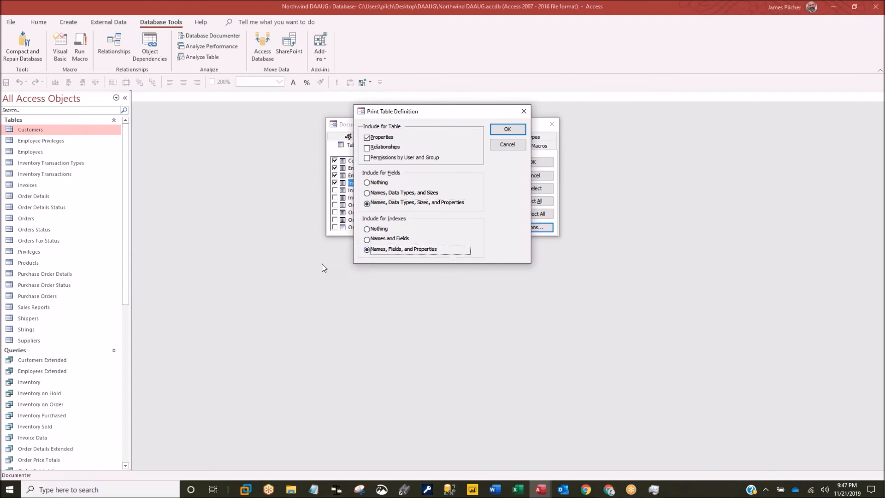
left_click(367, 229)
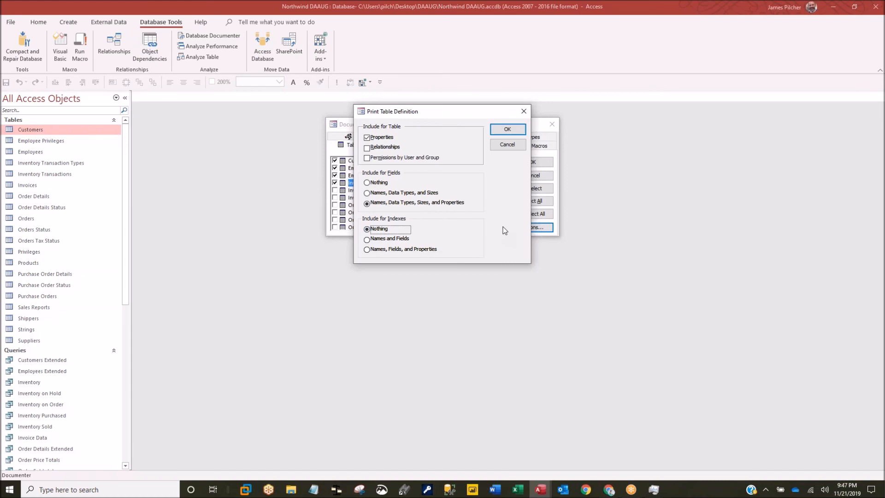
left_click(371, 239)
left_click(505, 131)
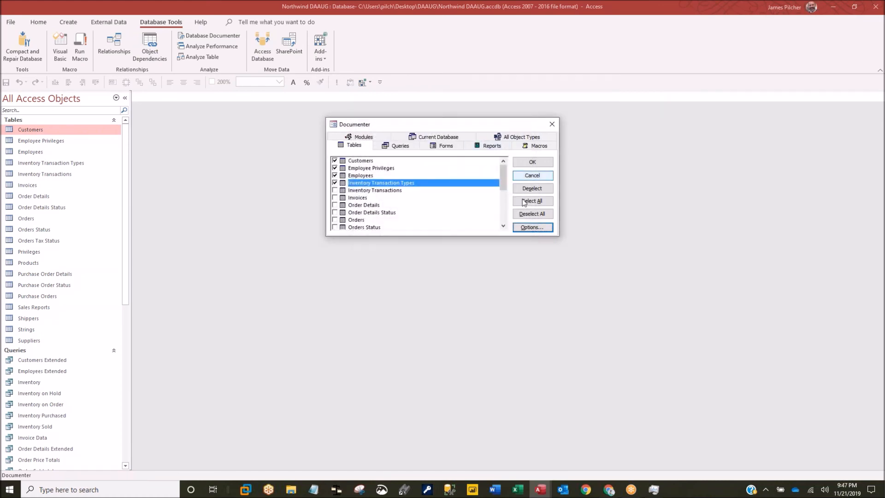
left_click(531, 161)
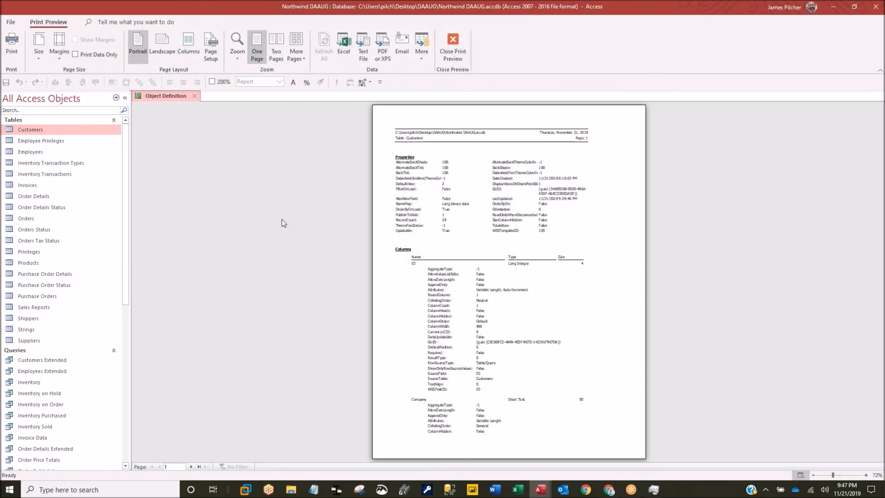
- Review the detailed report through page 4, zooming in on the E-mail Address field details, then close it
left_click(504, 240)
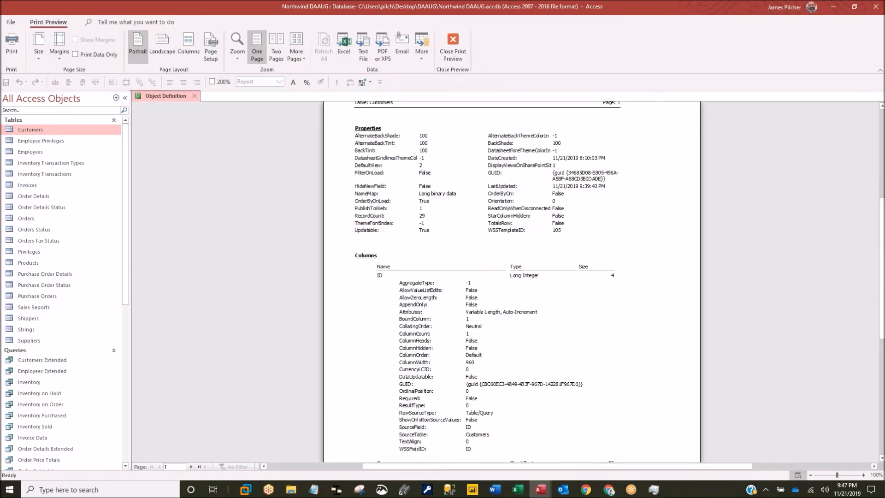
left_click(512, 245)
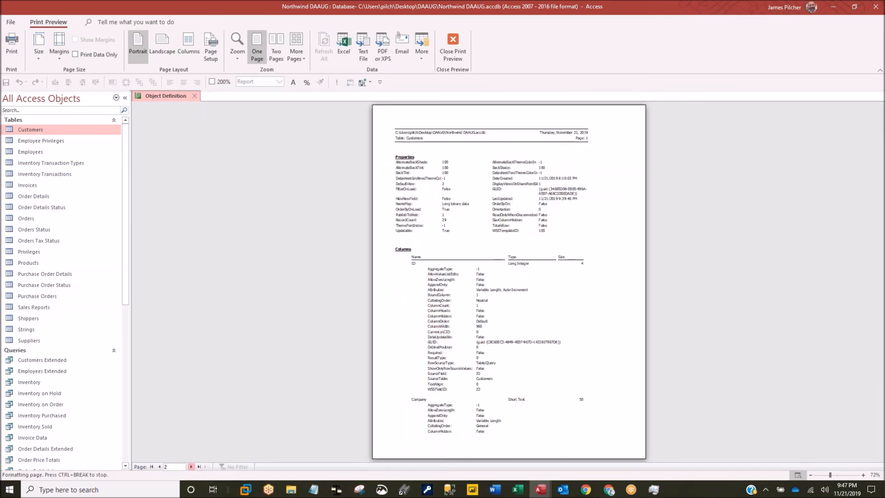
left_click(191, 467)
left_click(191, 466)
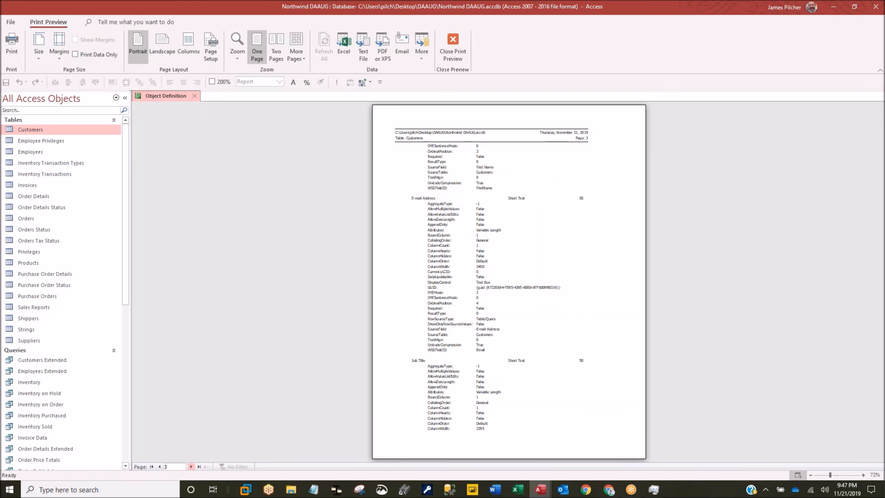
left_click(450, 265)
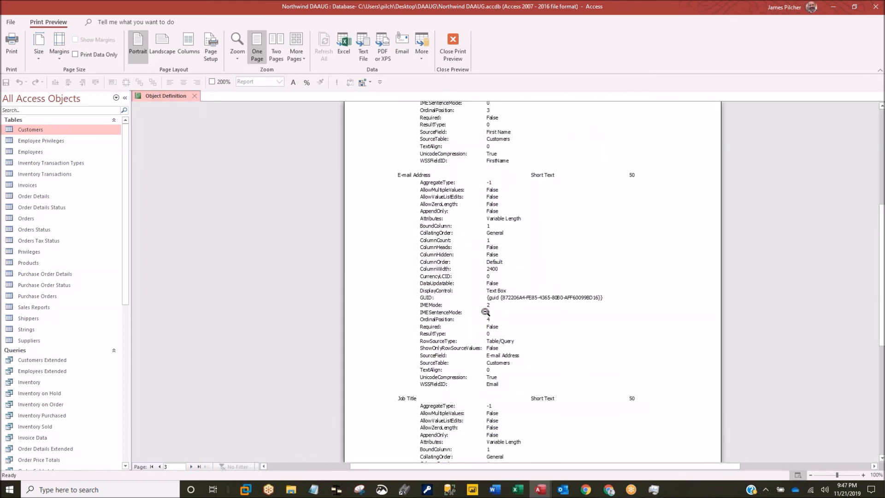
left_click(394, 317)
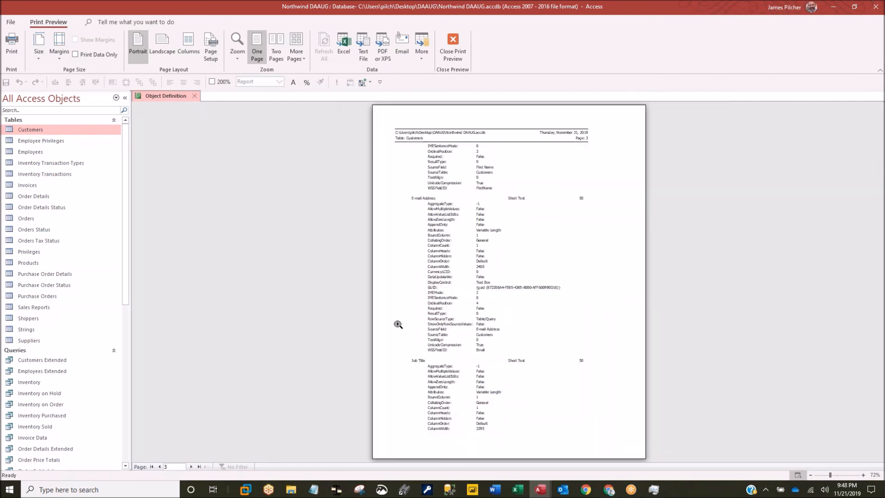
left_click(192, 467)
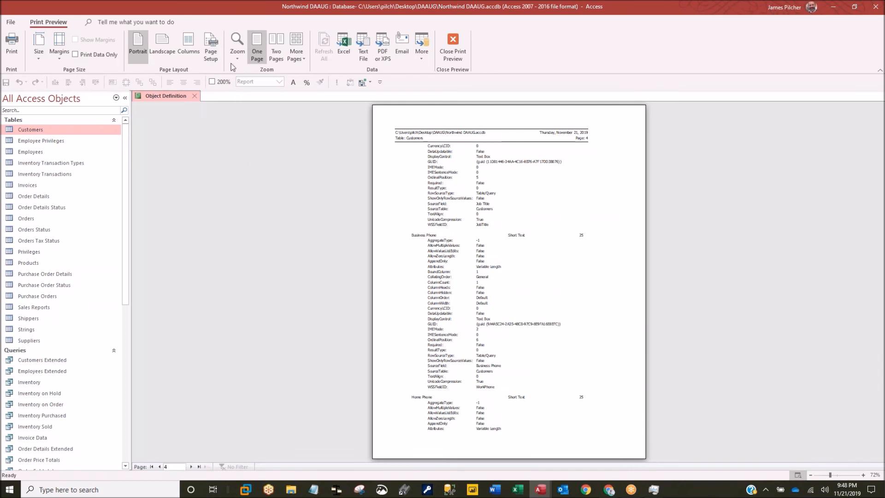
left_click(195, 97)
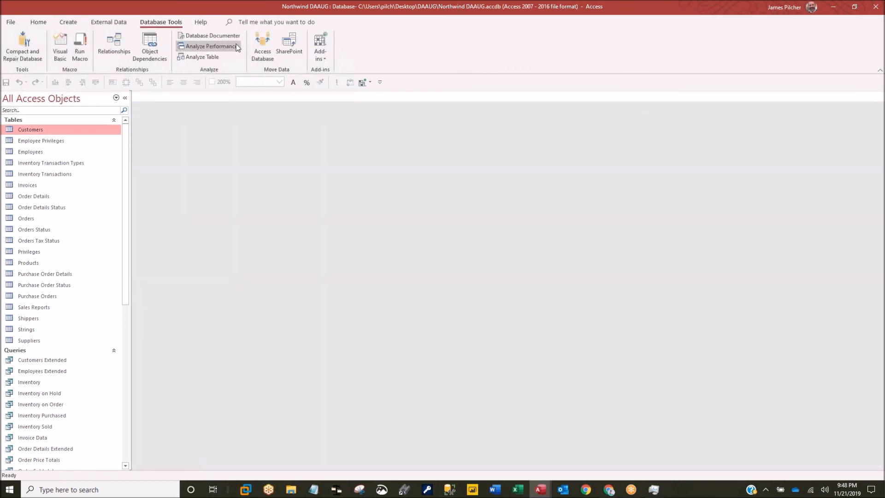
- Reopen the Database Documenter with the same four tables ticked
left_click(215, 36)
left_click(335, 160)
left_click(334, 168)
left_click(334, 175)
left_click(334, 182)
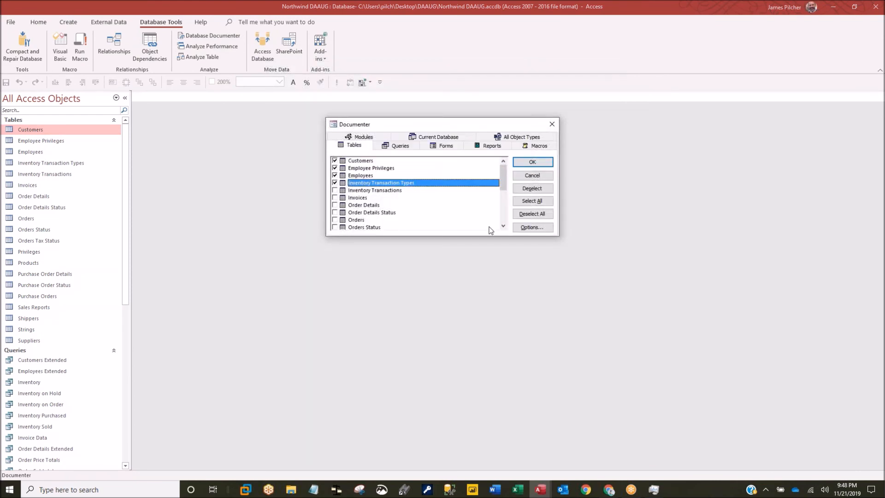
- Limit fields to names, data types and sizes, drop table properties and indexes, then generate
left_click(530, 227)
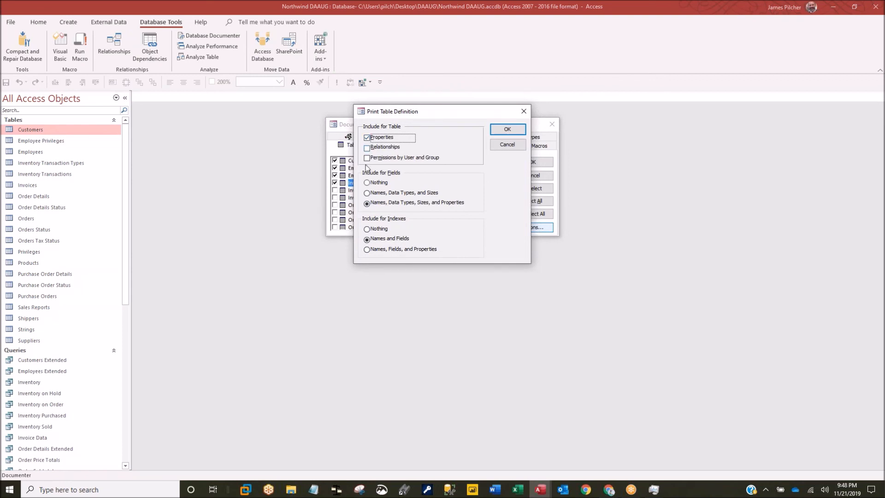
left_click(367, 193)
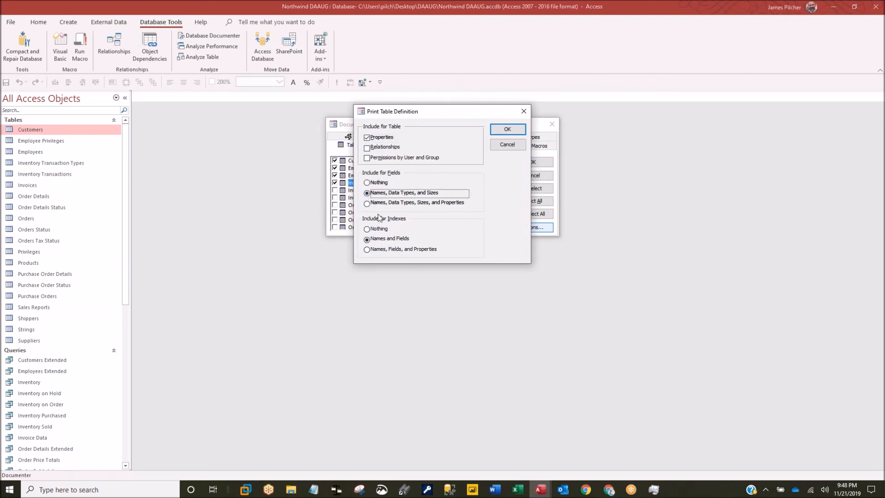
left_click(367, 138)
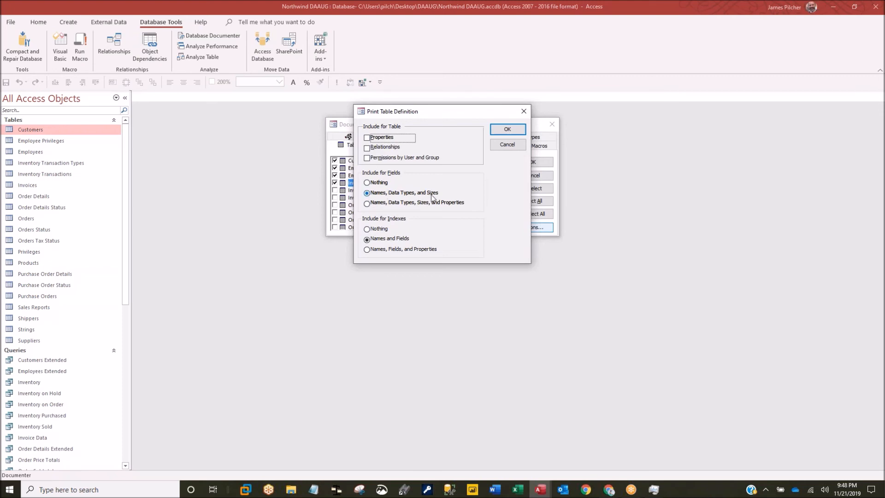
left_click(367, 229)
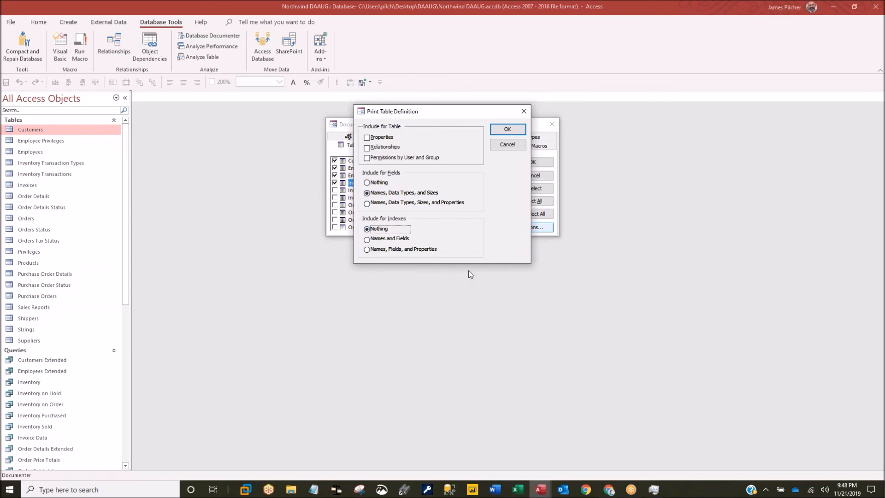
left_click(508, 129)
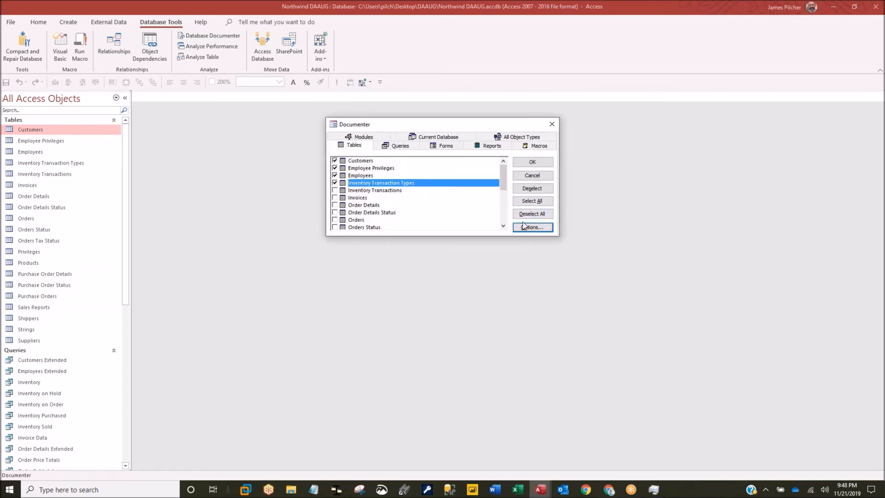
left_click(532, 162)
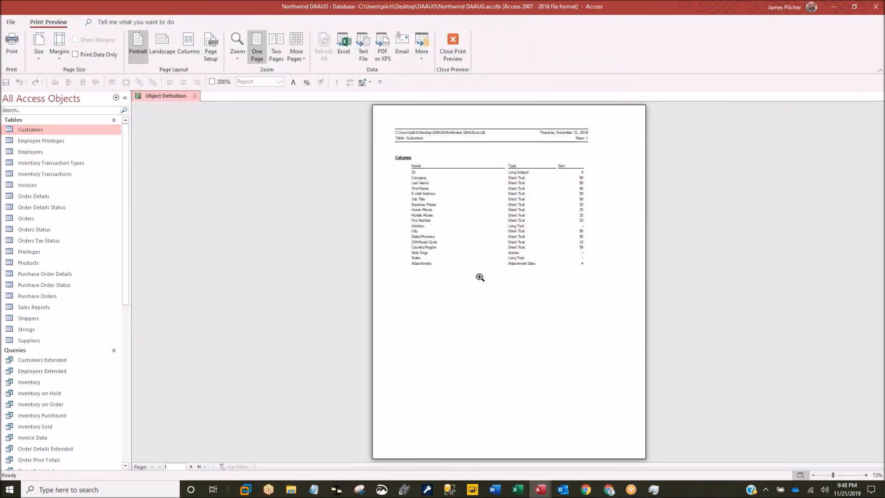
- Page through the leaner report to Inventory Transaction Types on page 4, then close it
left_click(191, 466)
left_click(191, 466)
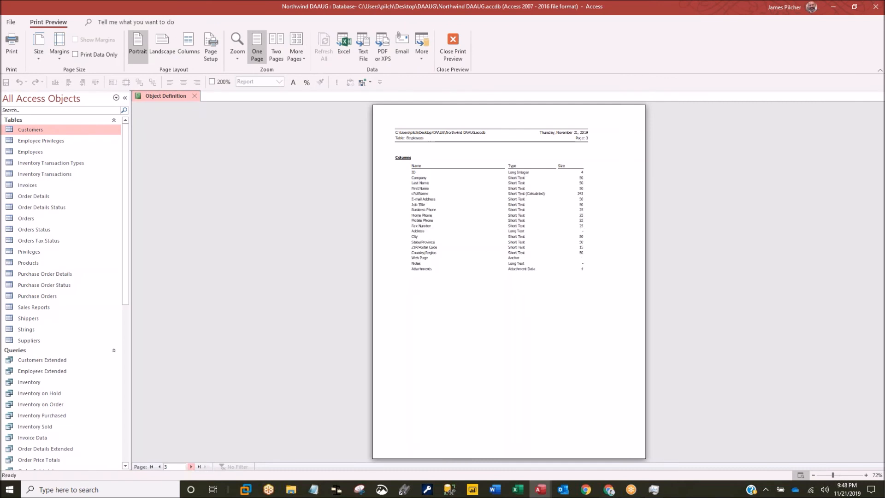
left_click(191, 467)
left_click(476, 315)
left_click(484, 306)
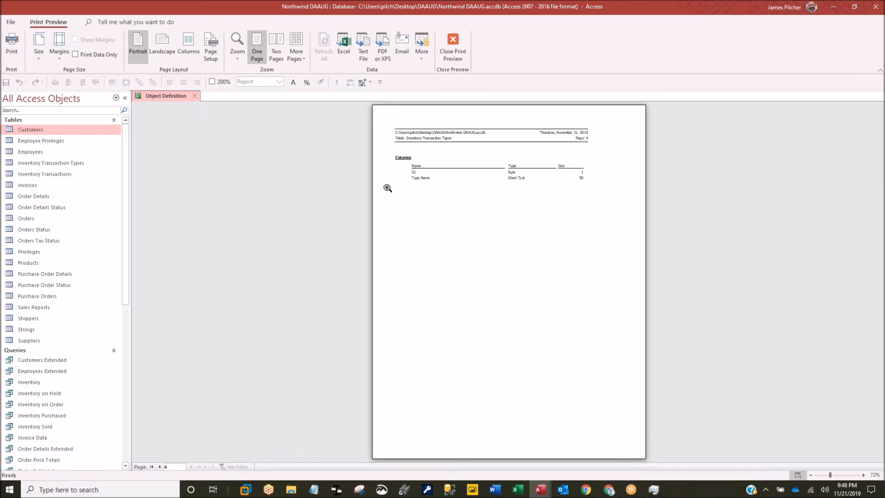
left_click(194, 96)
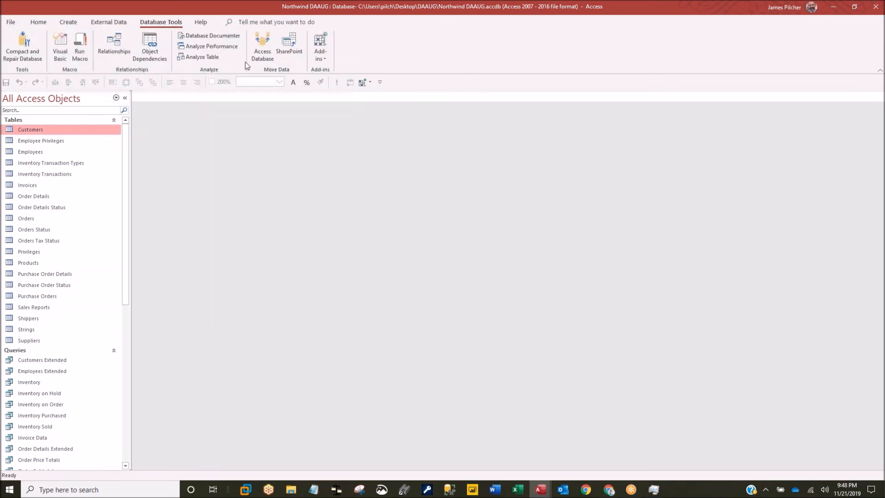
- Document all eight modules with code only, excluding module properties and user/group permissions
left_click(210, 35)
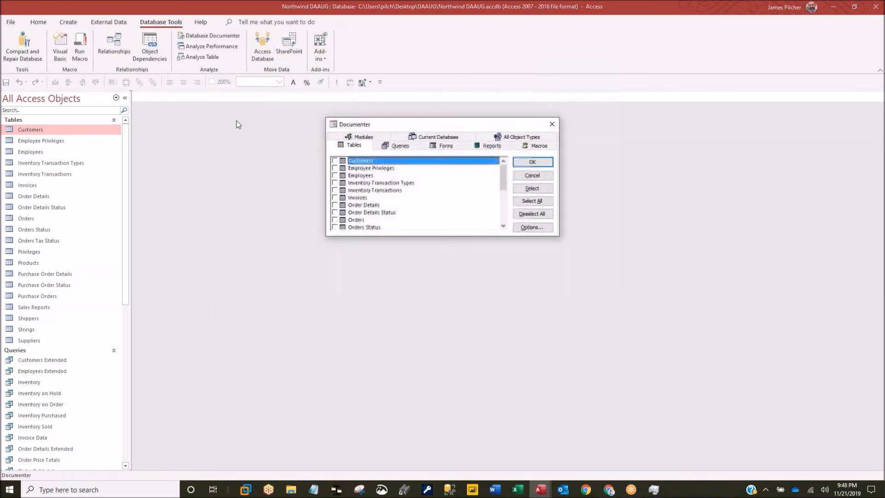
left_click(374, 137)
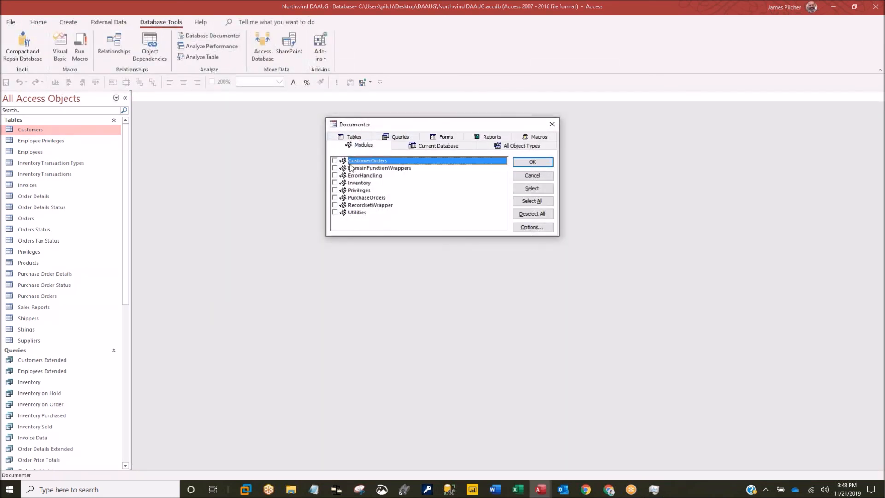
left_click(534, 201)
left_click(532, 227)
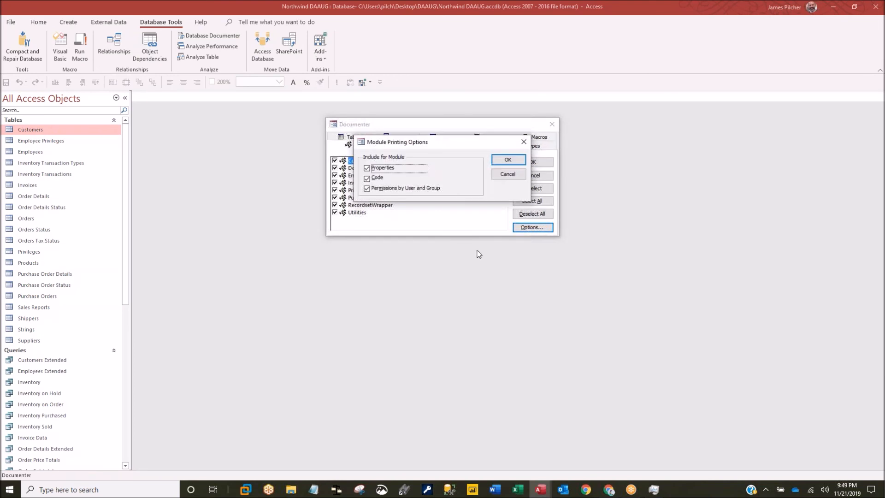
left_click(367, 169)
left_click(367, 189)
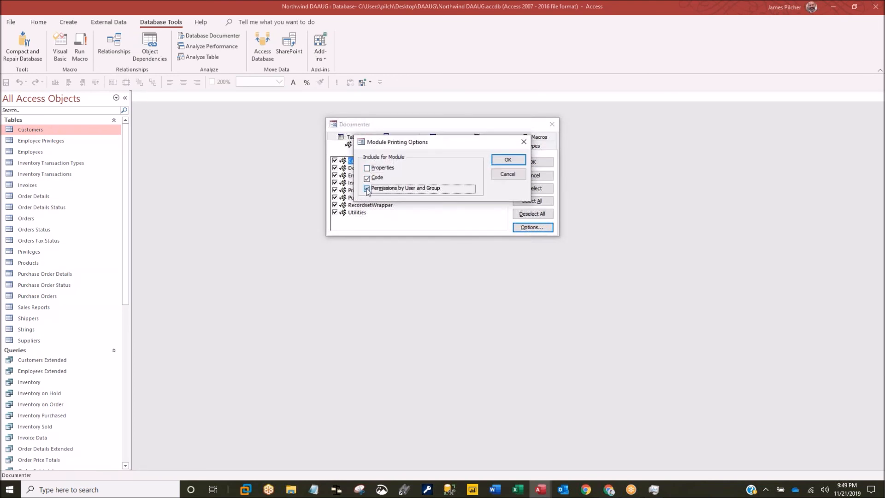
left_click(509, 161)
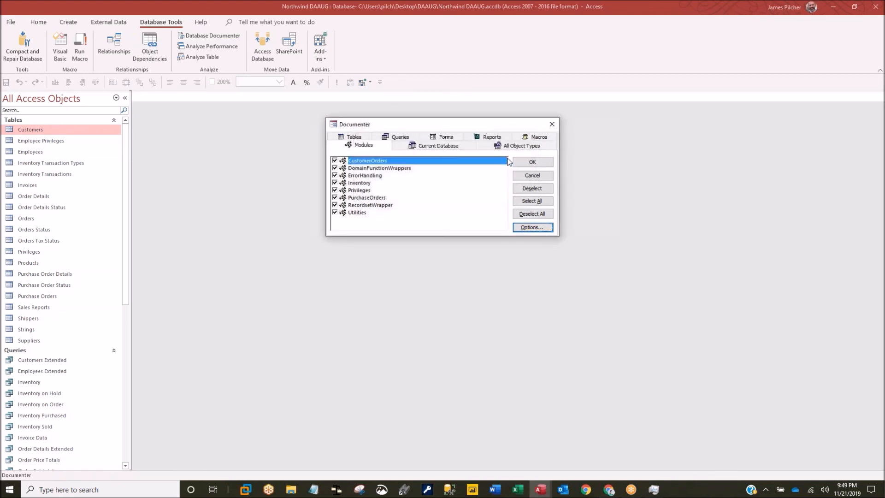
left_click(533, 165)
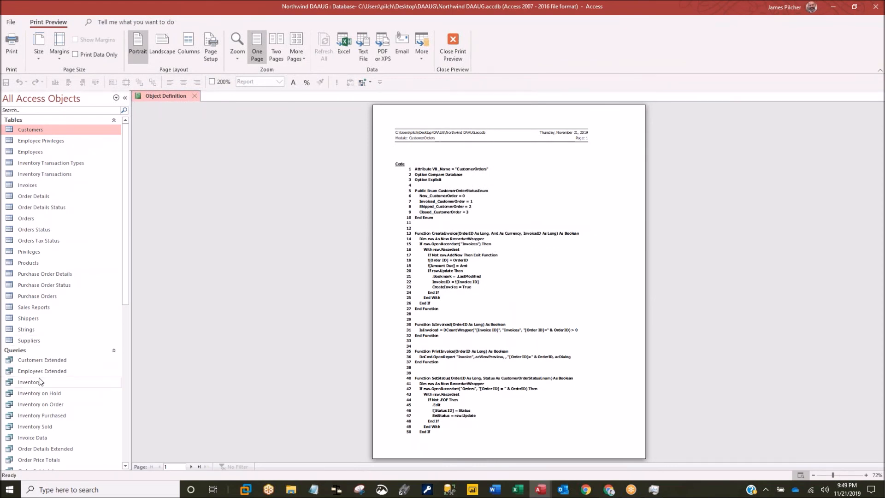
- Scroll the CustomerOrders code, then advance to page 3 showing the DomainFunctionWrappers module
scroll(28, 382, "down", 9)
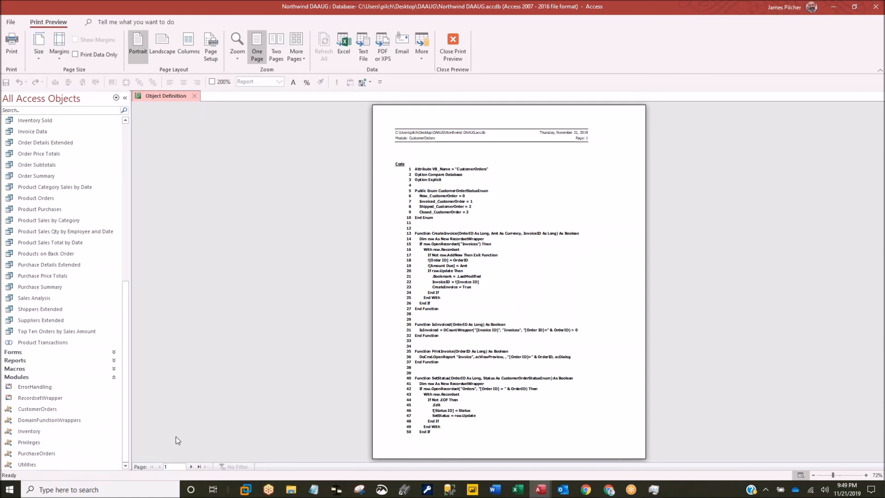
left_click(191, 466)
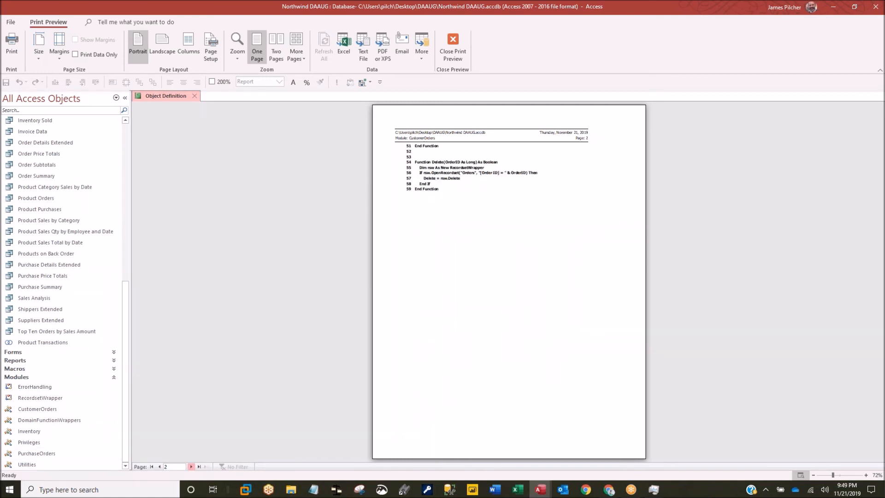
left_click(191, 466)
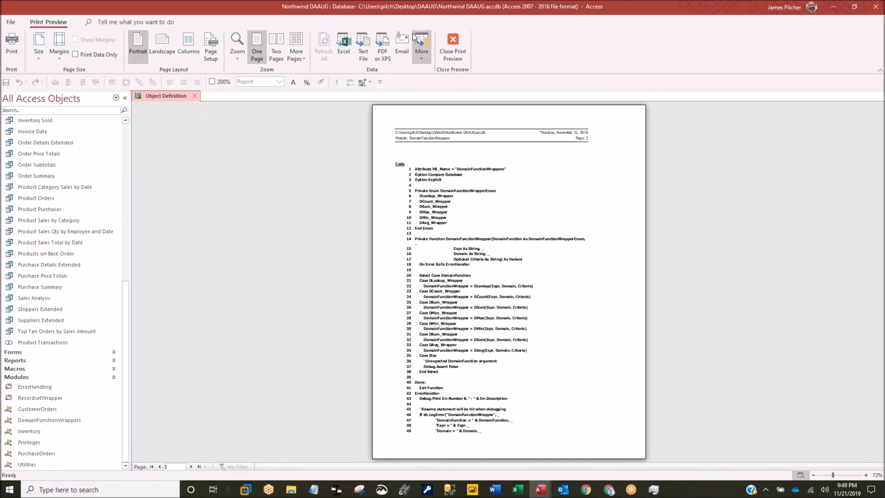
- Export the report as doc_rptObjects.txt to Desktop\DAAUG, set to open the file once finished
left_click(363, 44)
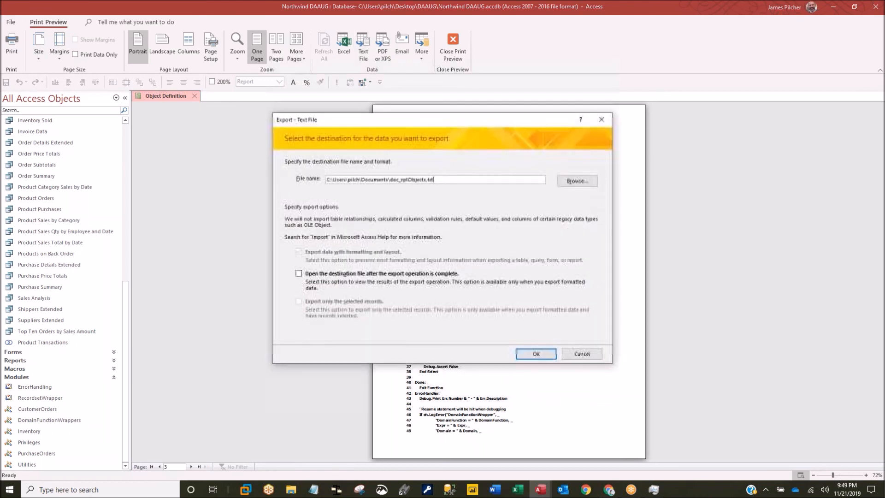
left_click(571, 183)
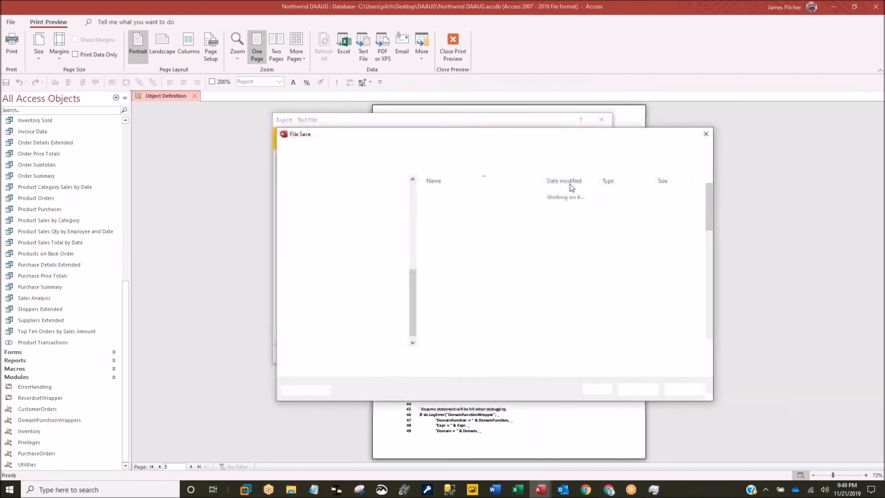
left_click_drag(410, 277, 410, 190)
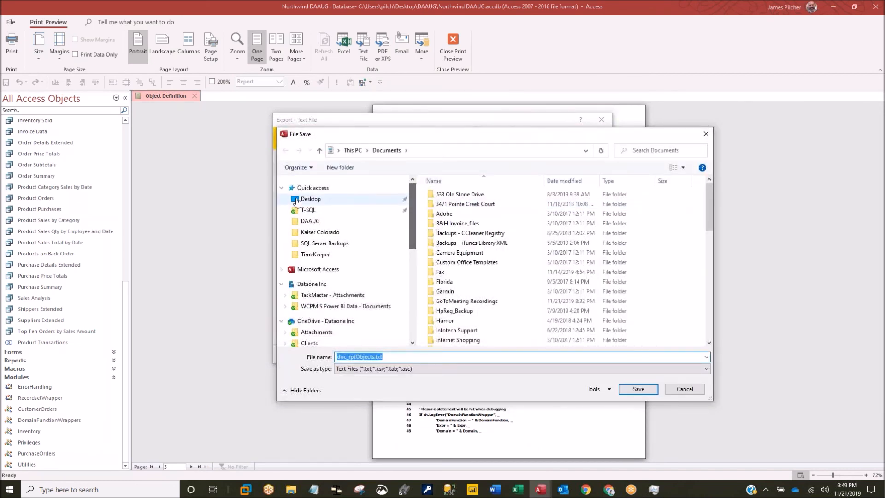
left_click(305, 199)
double_click(440, 194)
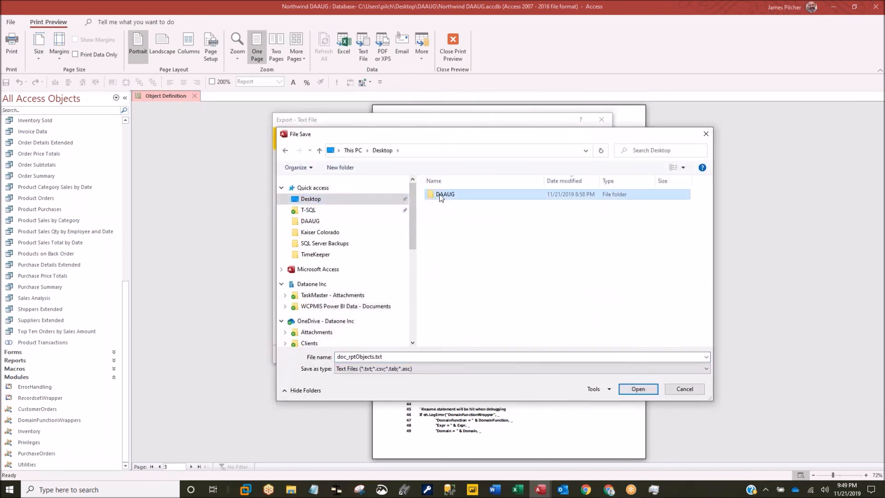
left_click(637, 390)
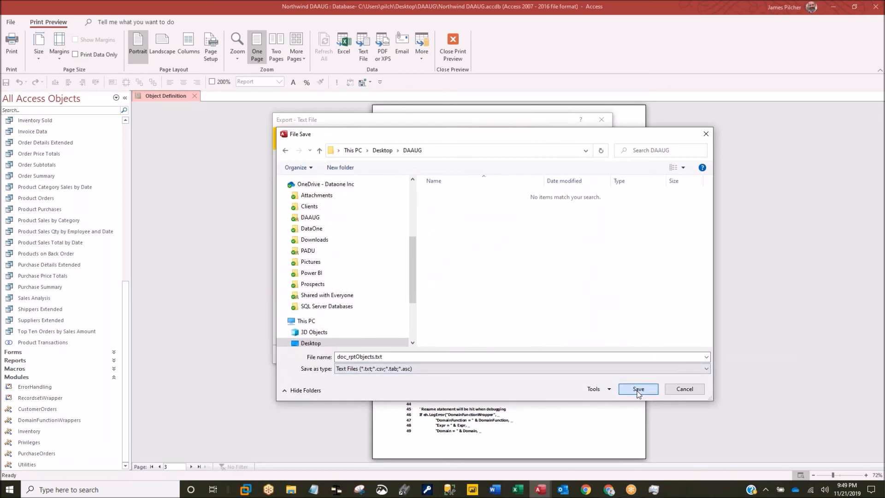
left_click(299, 274)
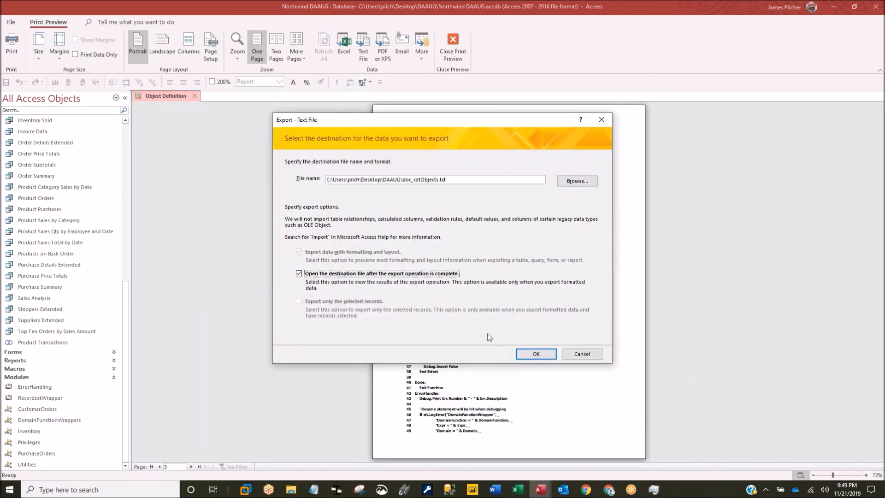
left_click(537, 355)
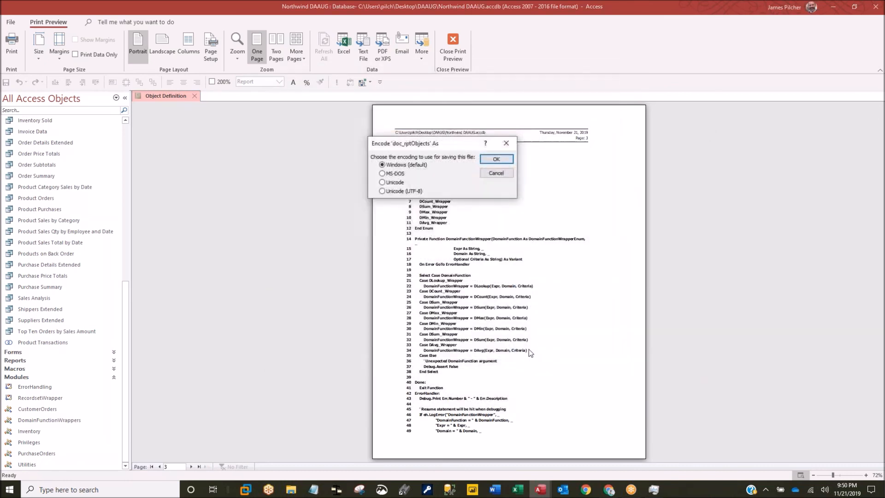
- Accept Windows encoding, browse the exported text in Notepad, select DSum_Wrapper, and close Notepad
left_click(496, 159)
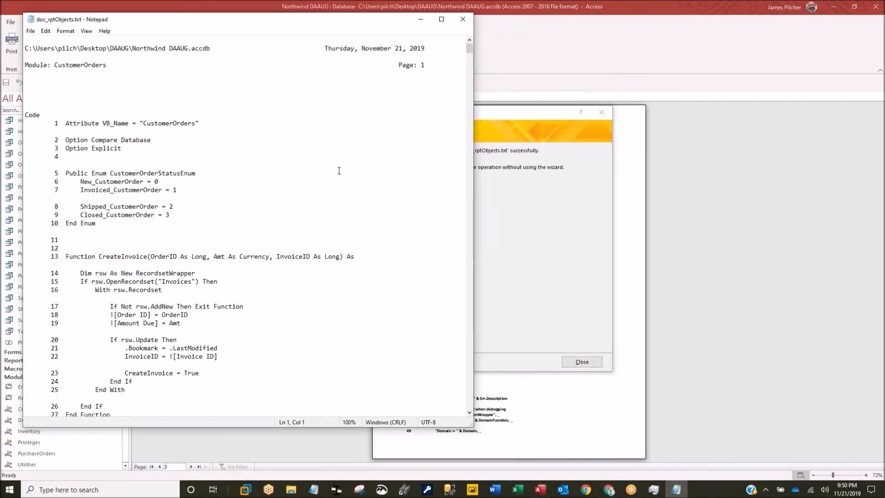
scroll(295, 207, "down", 1)
scroll(287, 221, "up", 1)
scroll(262, 226, "down", 7)
scroll(263, 227, "up", 7)
scroll(307, 220, "down", 13)
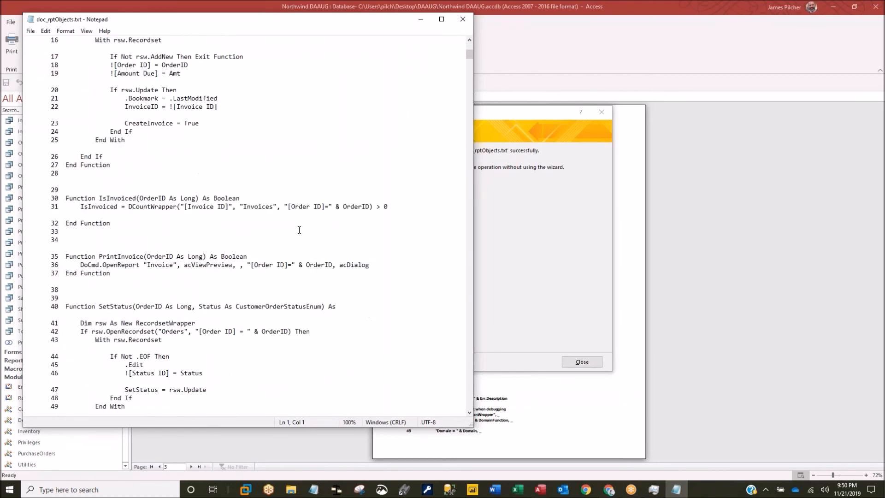
scroll(299, 229, "up", 13)
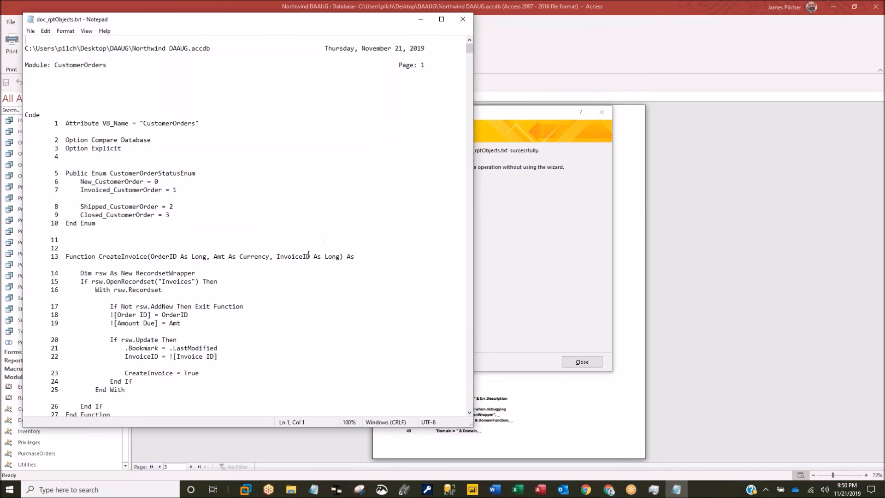
scroll(309, 255, "down", 20)
scroll(298, 269, "down", 10)
scroll(301, 266, "down", 15)
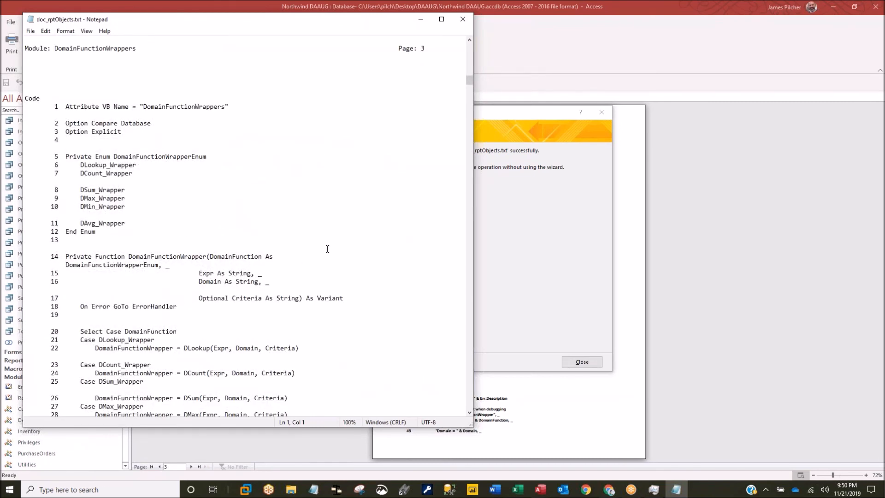
left_click_drag(80, 189, 129, 185)
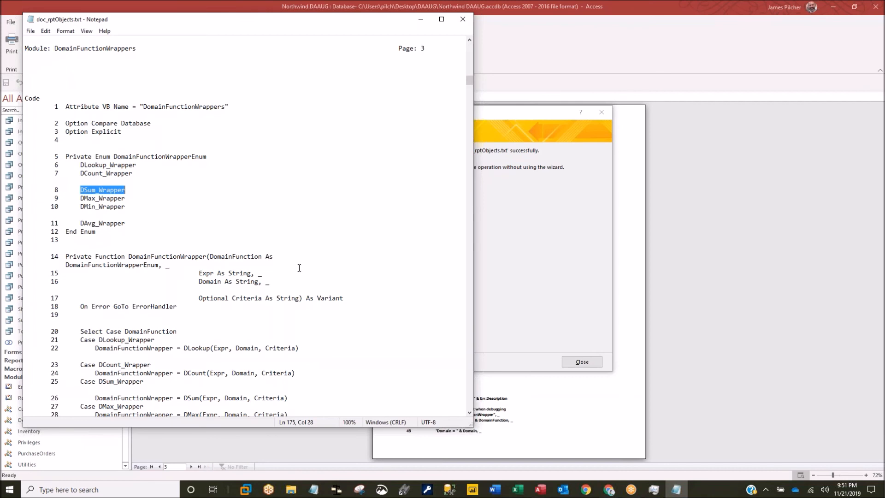
left_click(464, 22)
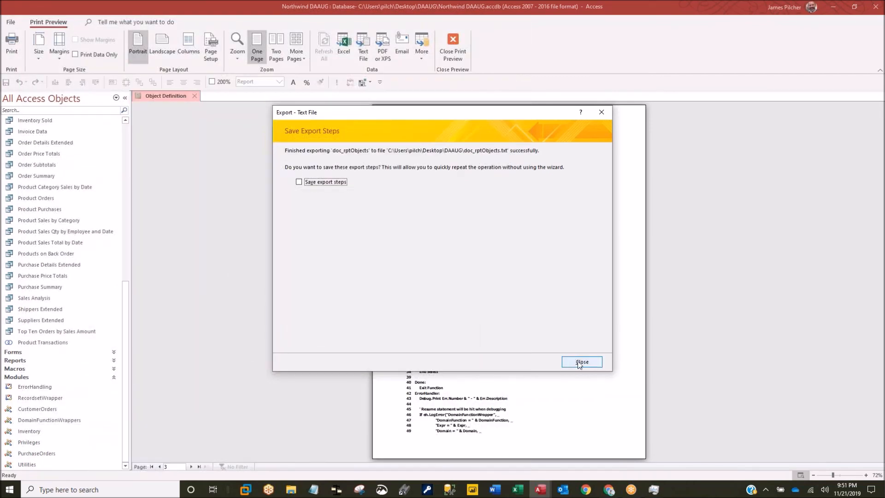
- Dismiss the export message, close the preview, then open and cancel the Performance Analyzer with Customers ticked
left_click(580, 362)
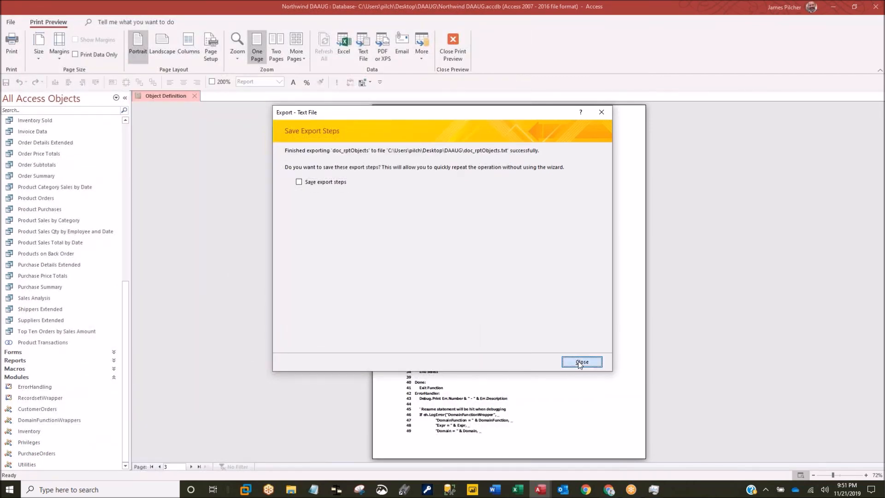
left_click(198, 98)
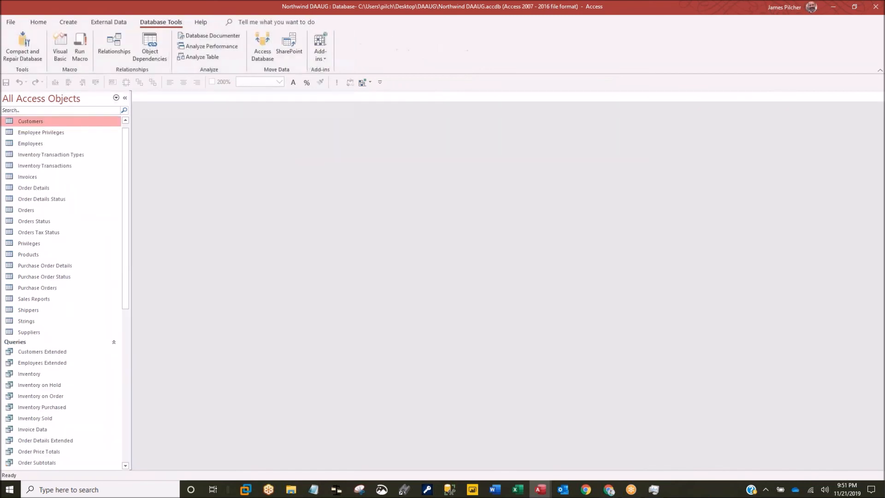
left_click(209, 50)
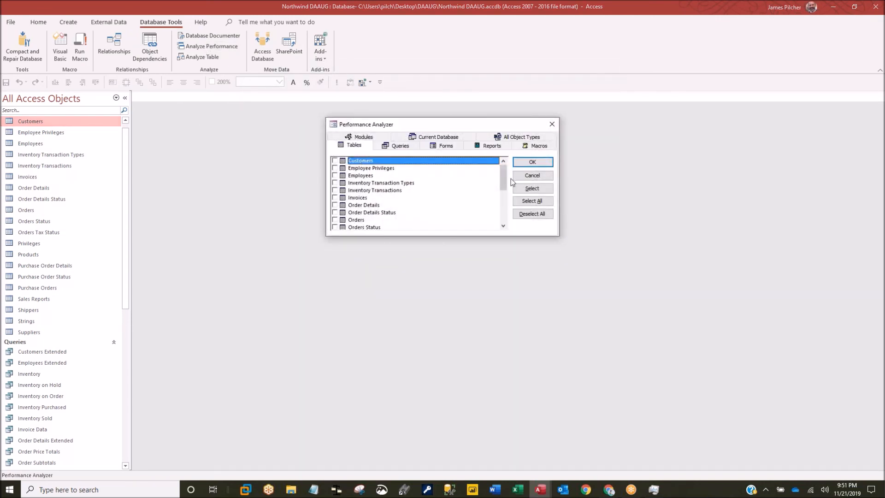
left_click(530, 189)
left_click(551, 124)
mouse_move(542, 492)
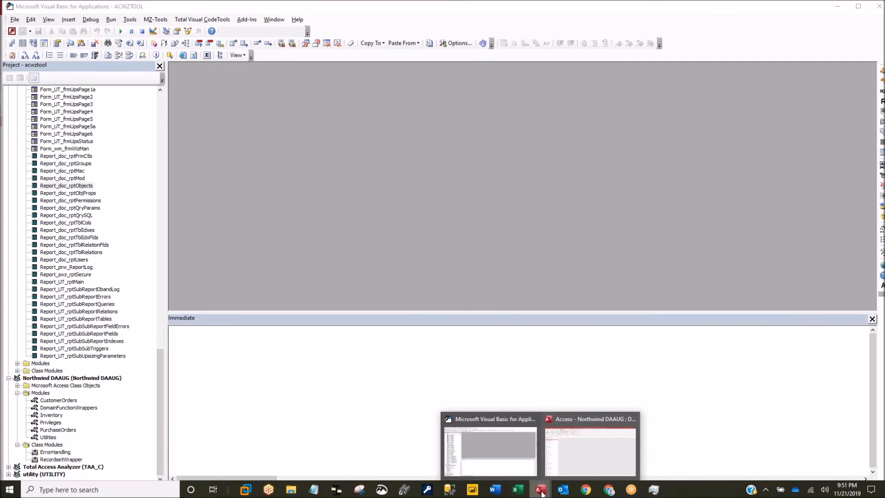
- Reopen Timekeeper.accdb from the Access taskbar jump list
right_click(541, 492)
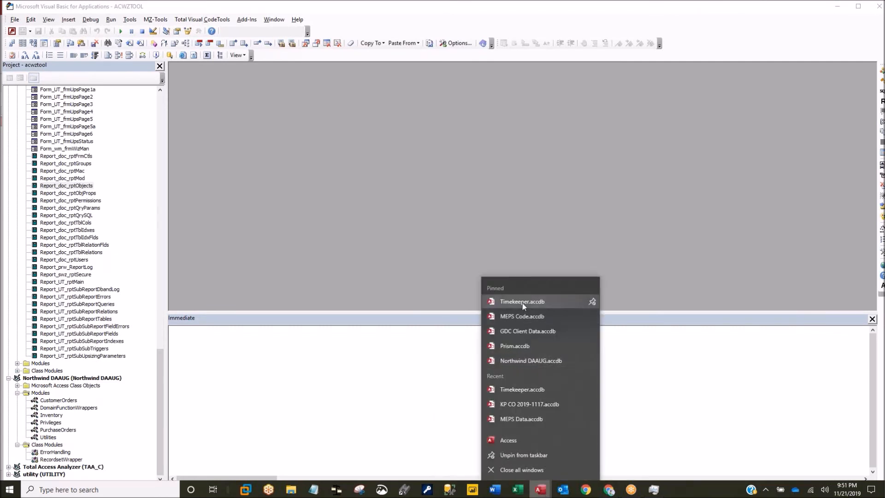
left_click(521, 390)
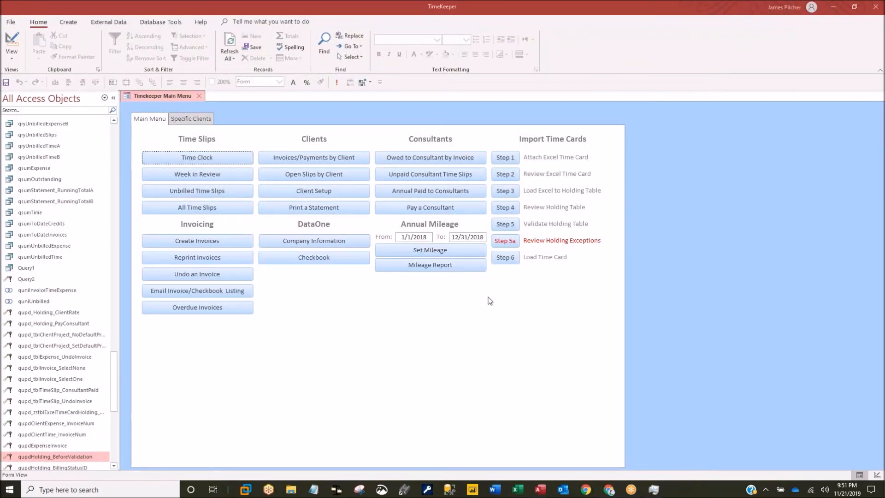
- Run the Performance Analyzer on all Timekeeper queries, including Mileage_qryMileageC
left_click(161, 22)
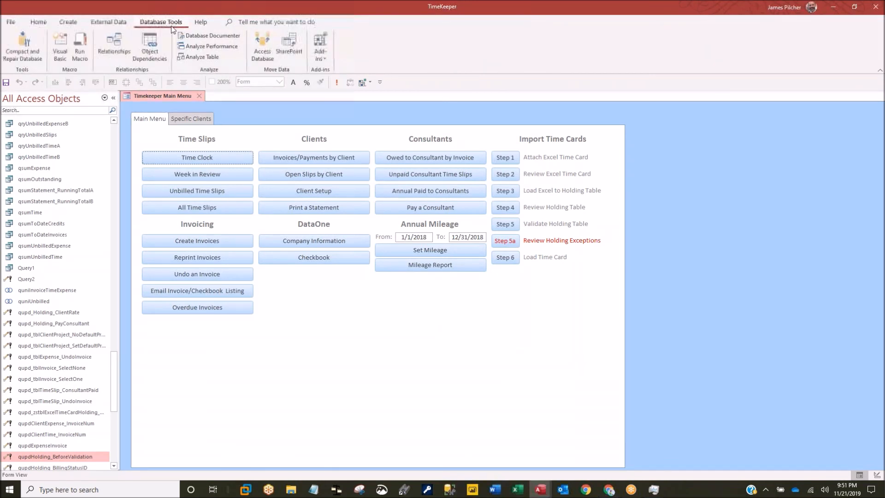
left_click(212, 48)
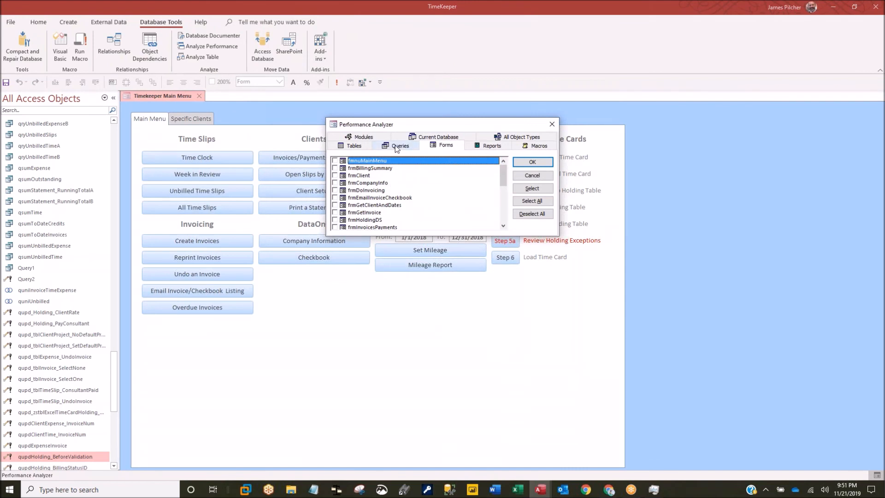
left_click(408, 149)
left_click(532, 188)
left_click(533, 201)
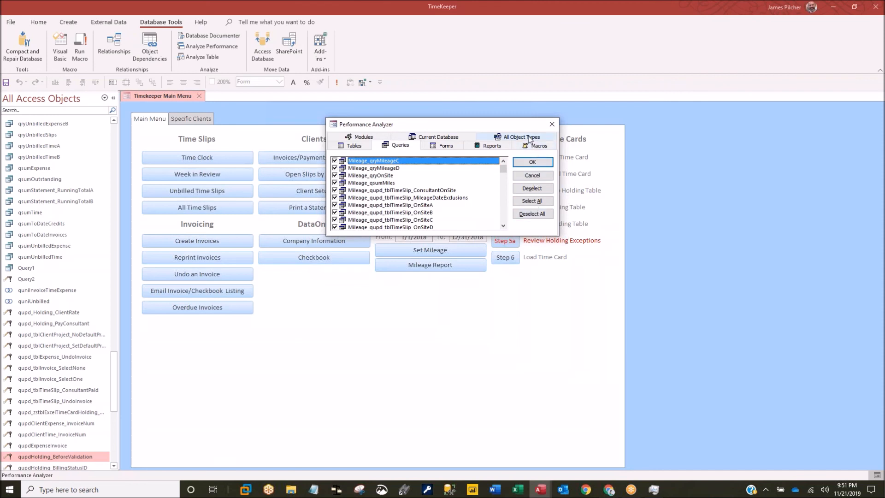
left_click(532, 162)
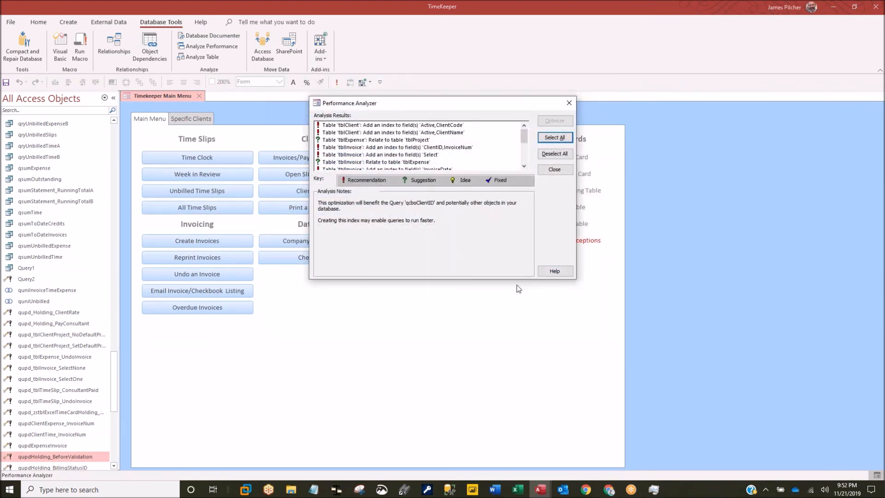
left_click(416, 134)
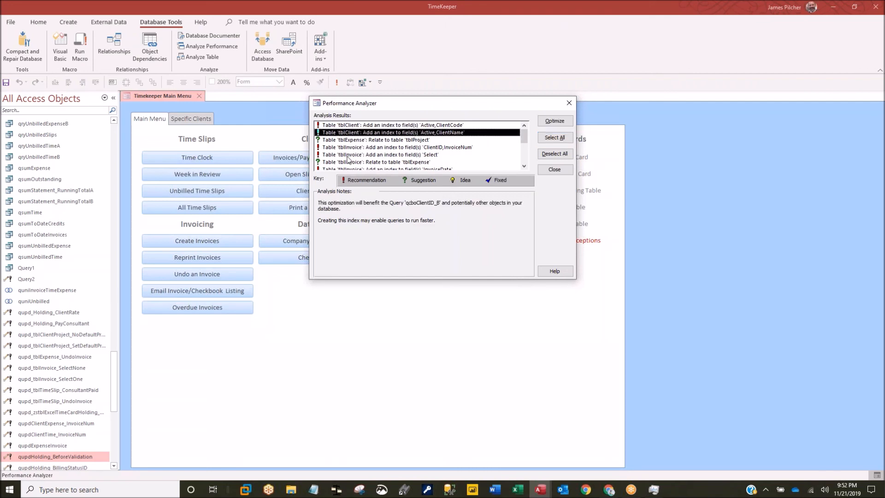
left_click(382, 126)
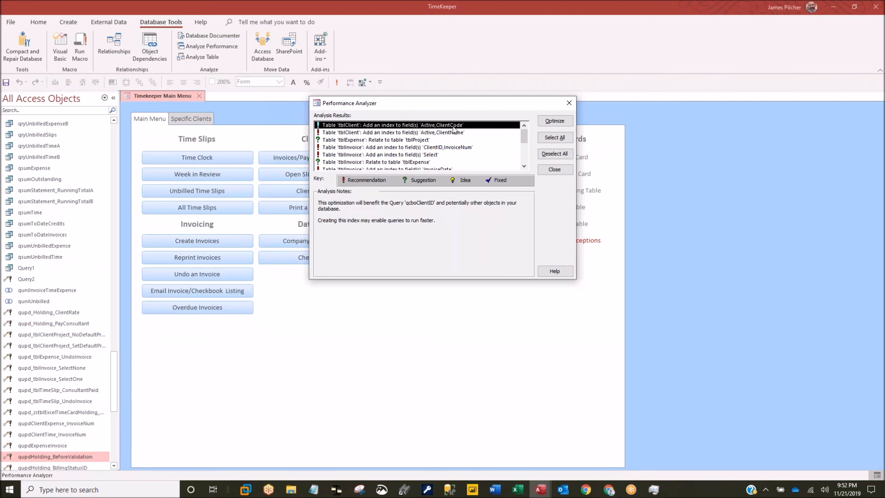
left_click(330, 141)
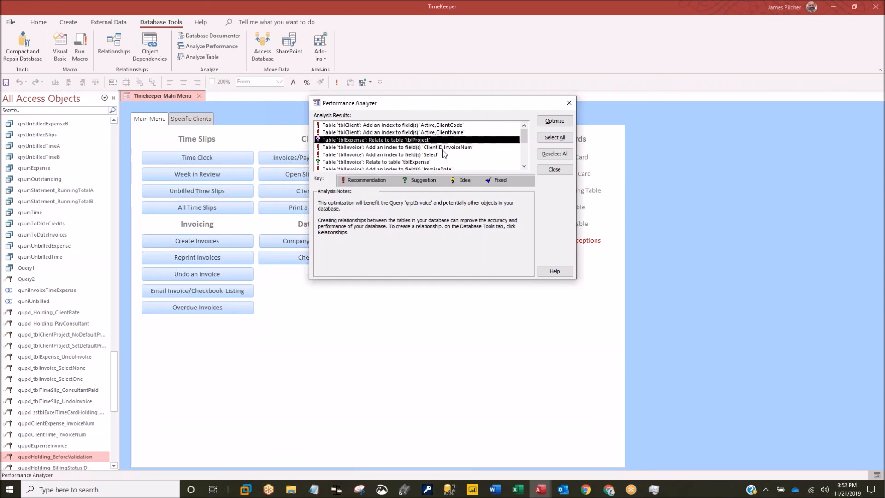
scroll(444, 155, "down", 1)
scroll(443, 154, "down", 2)
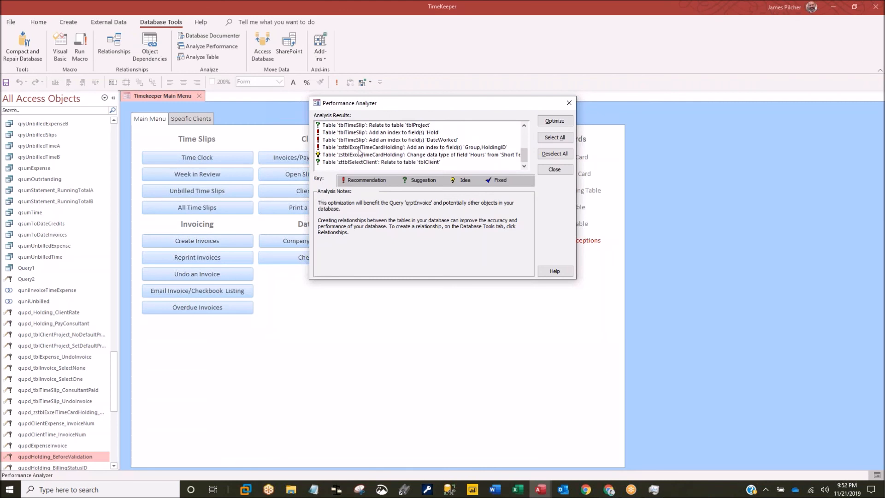
left_click(359, 156)
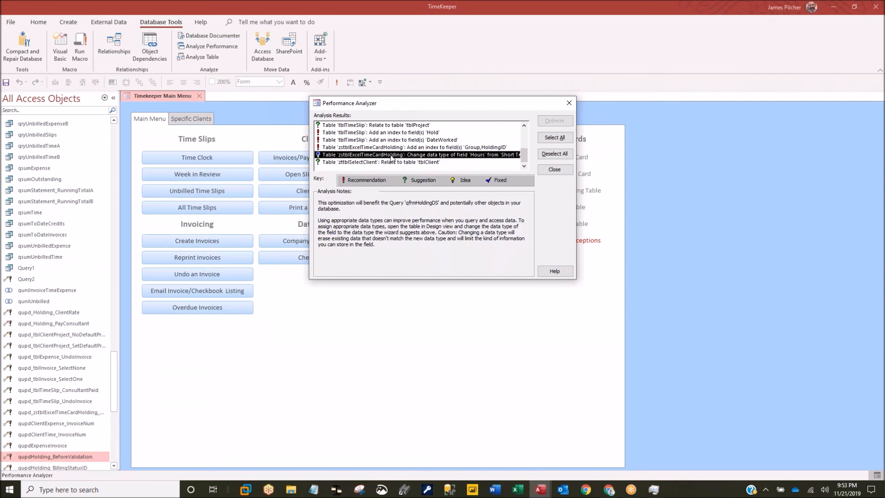
left_click(365, 162)
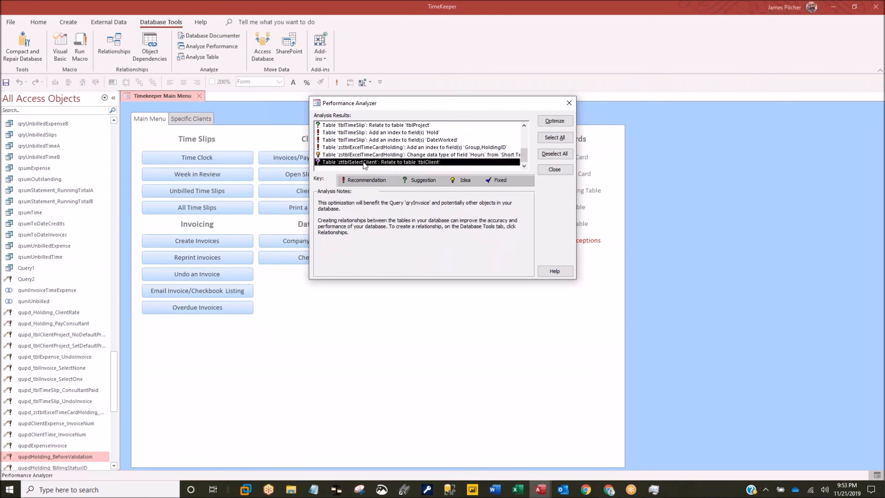
left_click(337, 148)
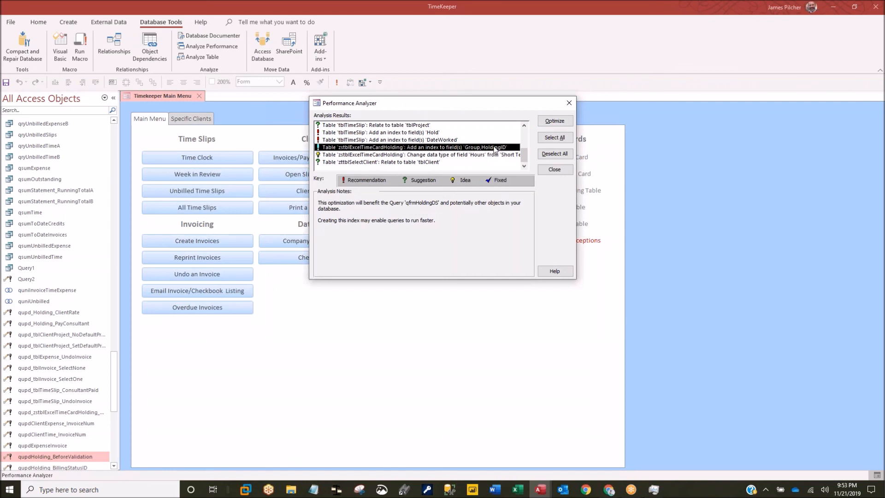
- Optimize the Group,HoldingID index recommendation and confirm it is marked fixed
left_click(554, 122)
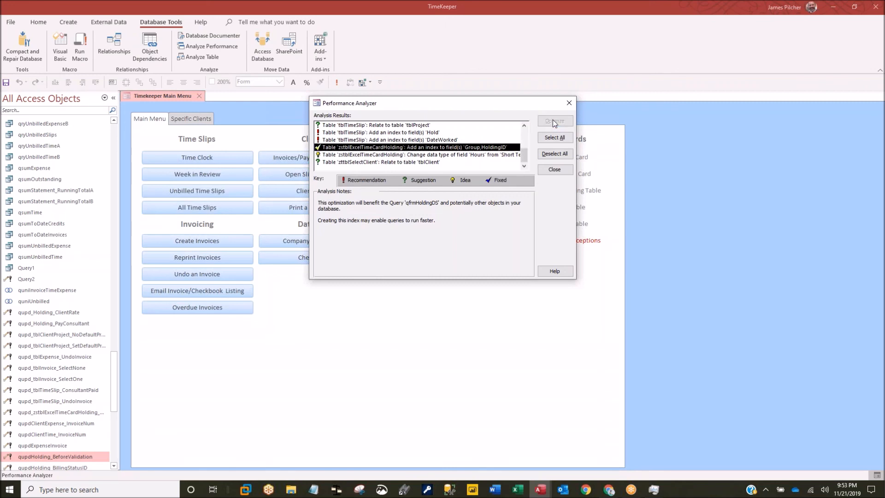
left_click(332, 140)
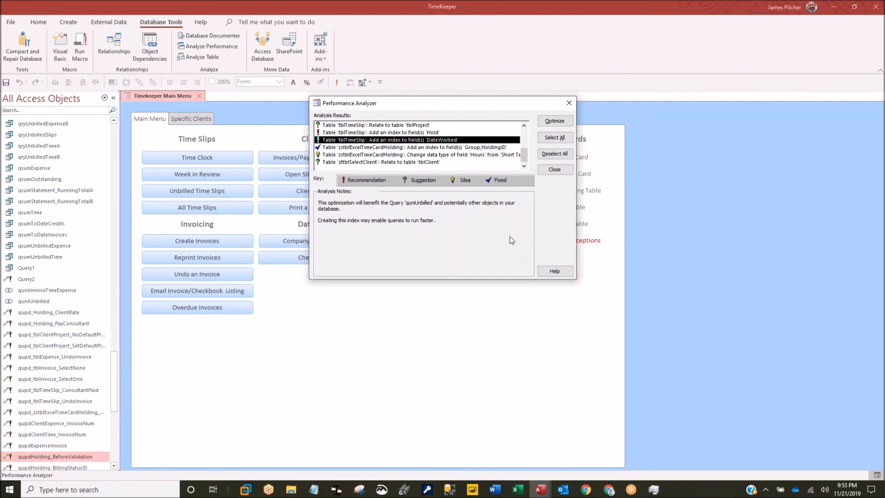
left_click(349, 148)
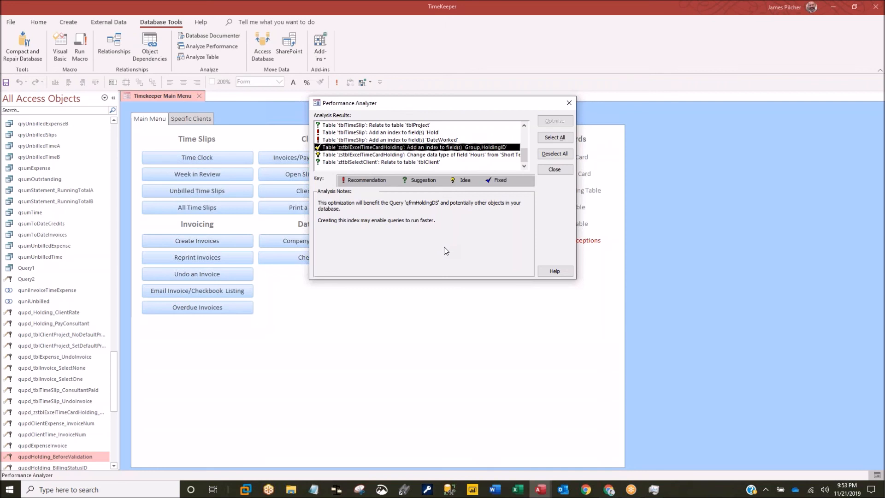
- Review the Hours data type and zttblSelectClient relationship suggestions, then close the analyzer
left_click(381, 155)
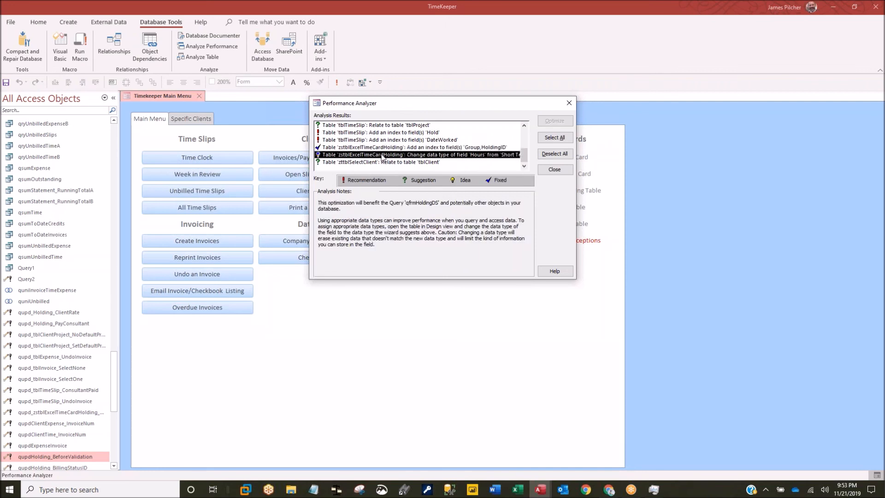
scroll(383, 157, "up", 3)
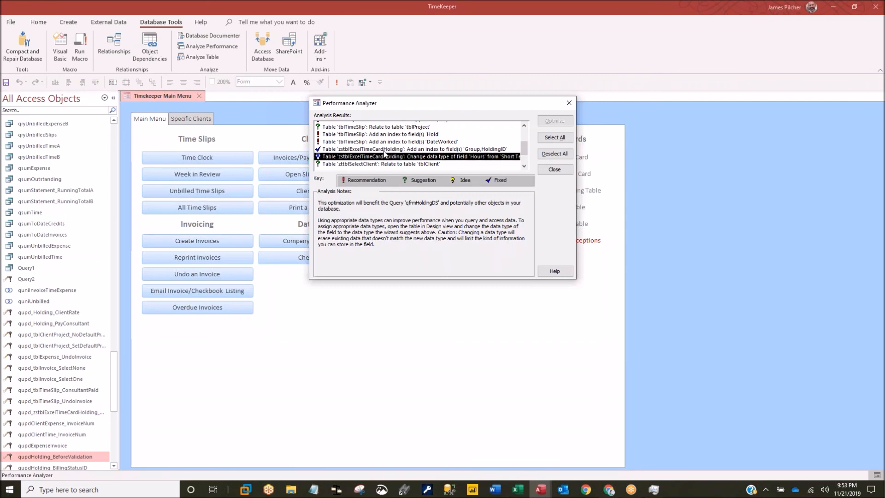
scroll(385, 154, "up", 1)
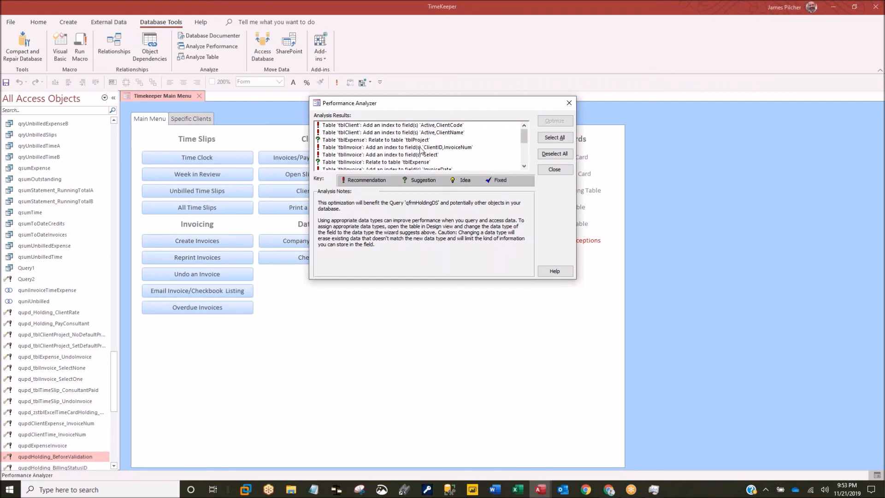
scroll(422, 146, "down", 2)
scroll(421, 144, "down", 1)
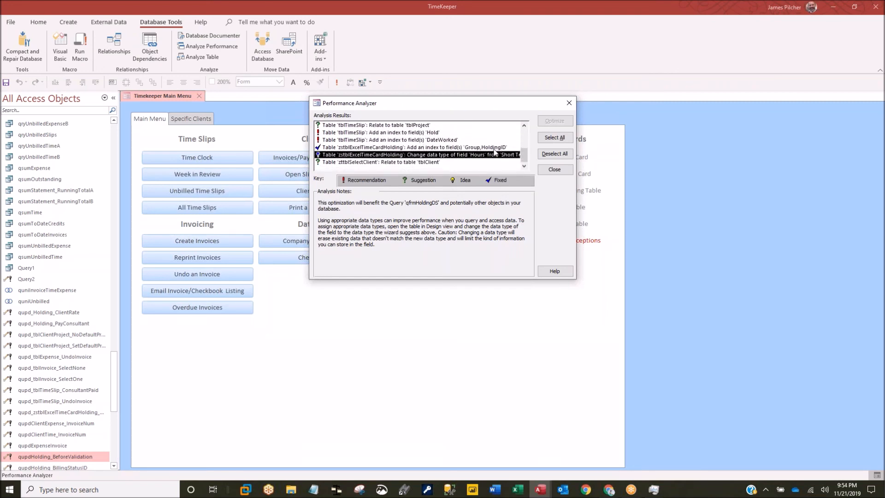
left_click(415, 162)
left_click(415, 155)
left_click(569, 104)
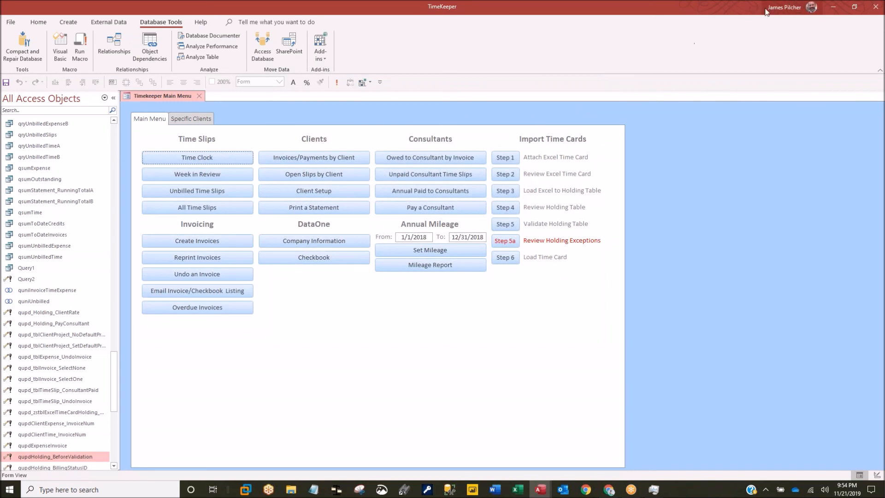
- Close Timekeeper, then open and close the VBA editor to return to Northwind DAAUG
left_click(874, 6)
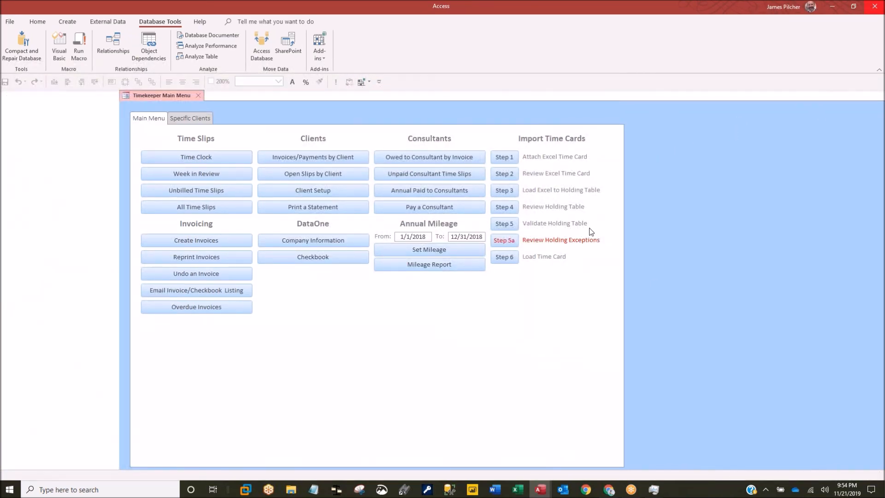
key("alt+F11")
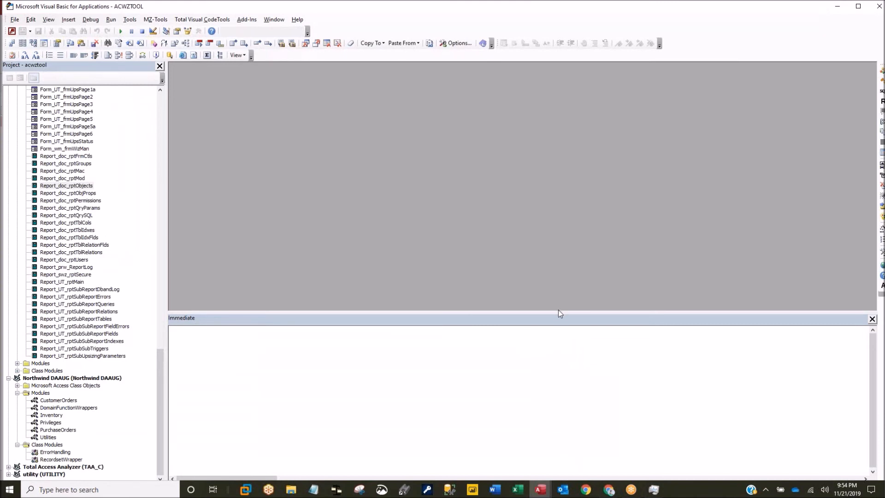
left_click(879, 9)
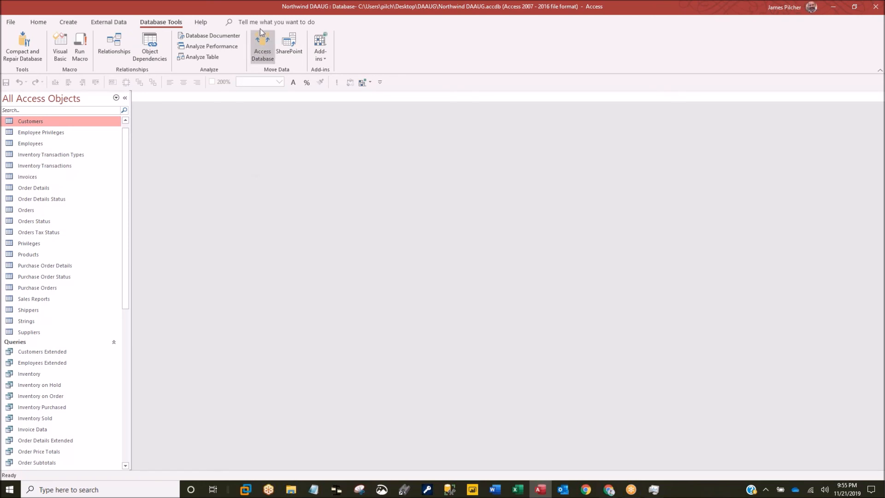
left_click(263, 43)
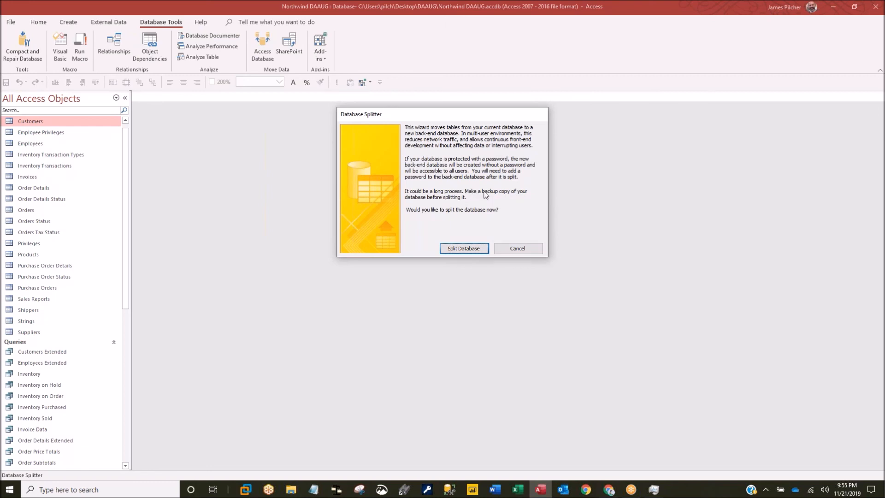
left_click(518, 250)
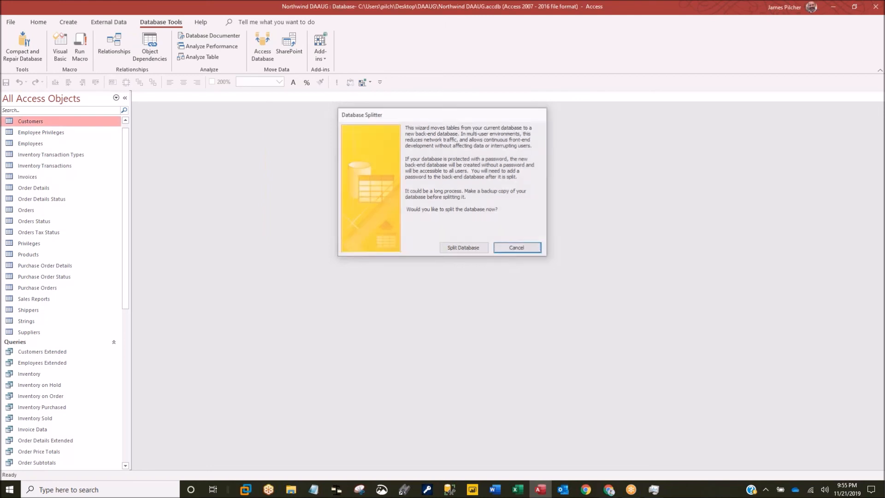
- Save a backup copy of Northwind DAAUG and dismiss the Northwind login
left_click(11, 23)
left_click(27, 145)
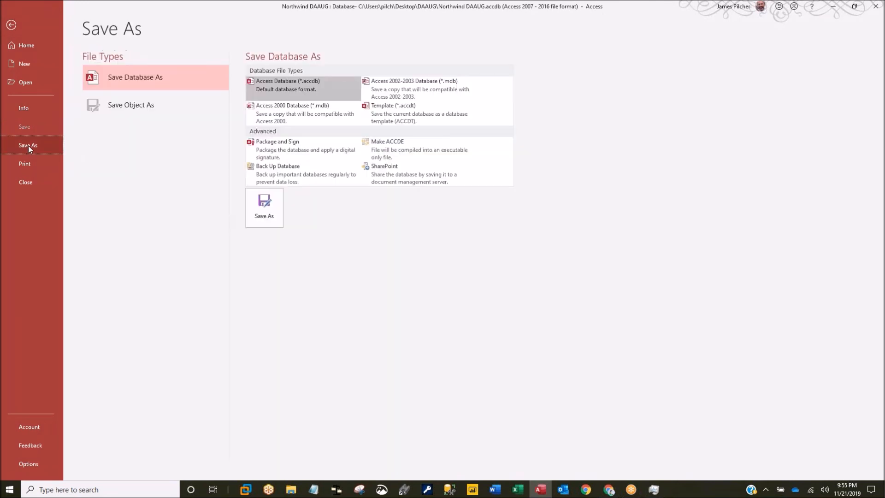
left_click(291, 176)
left_click(278, 209)
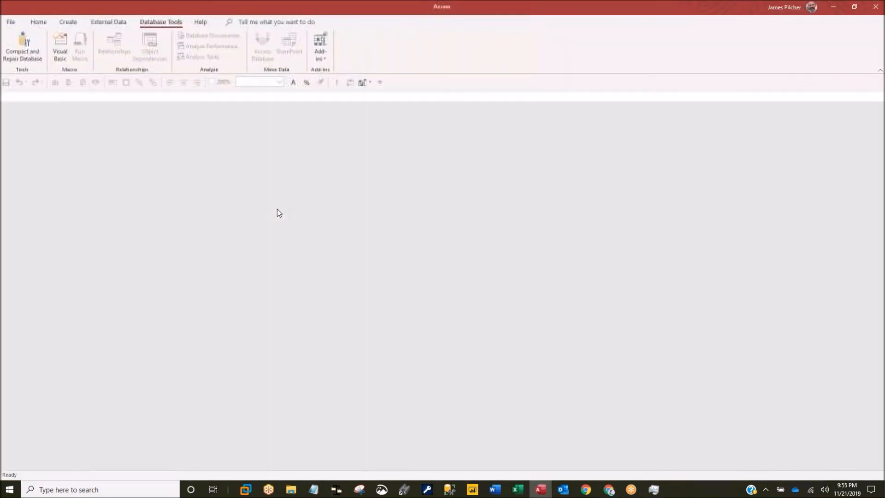
left_click(359, 234)
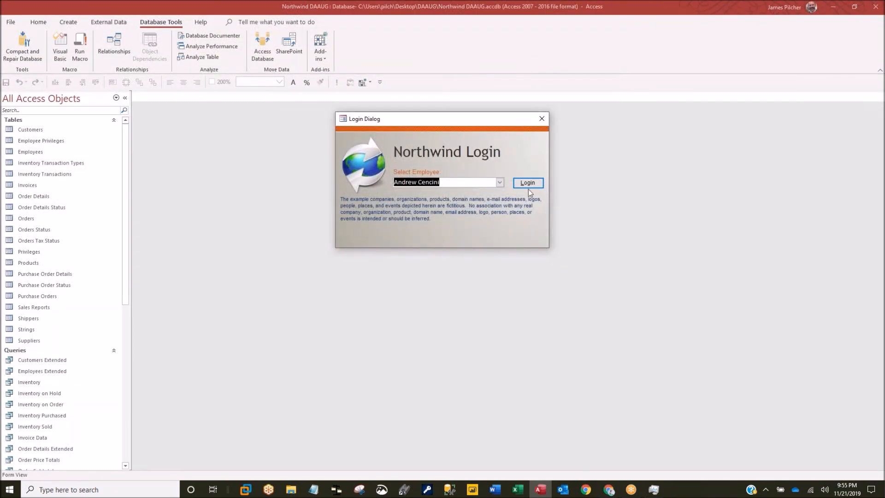
left_click(541, 118)
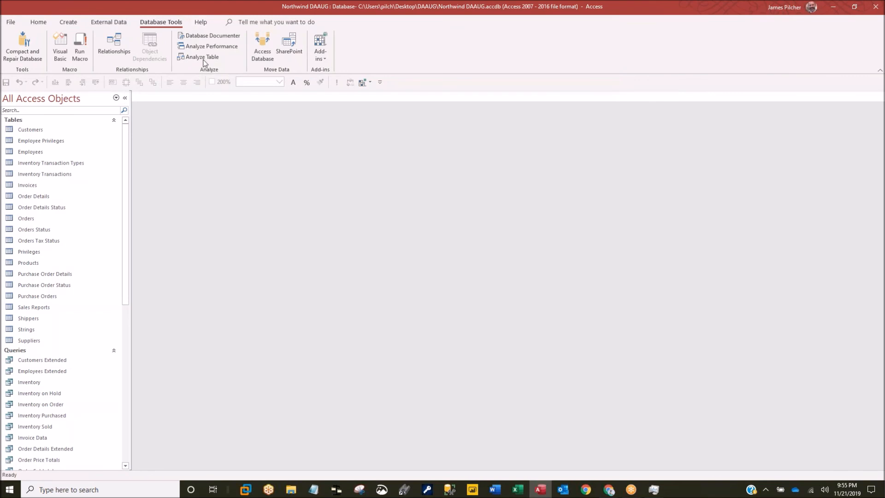
- Split the database into the back-end Northwind DAAUG_be.accdb
left_click(258, 47)
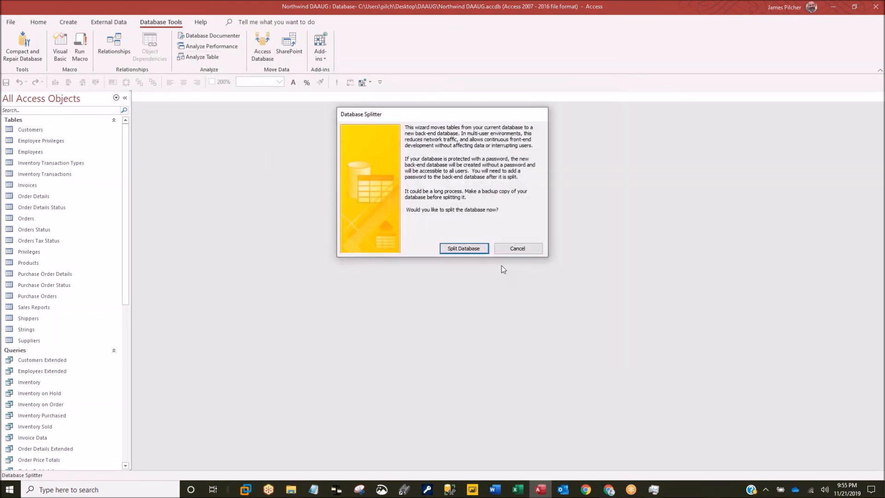
left_click(474, 253)
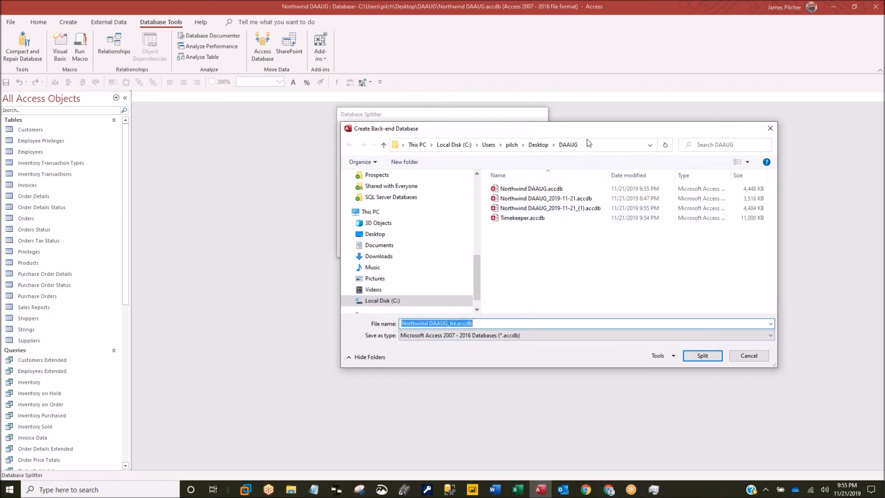
left_click(704, 357)
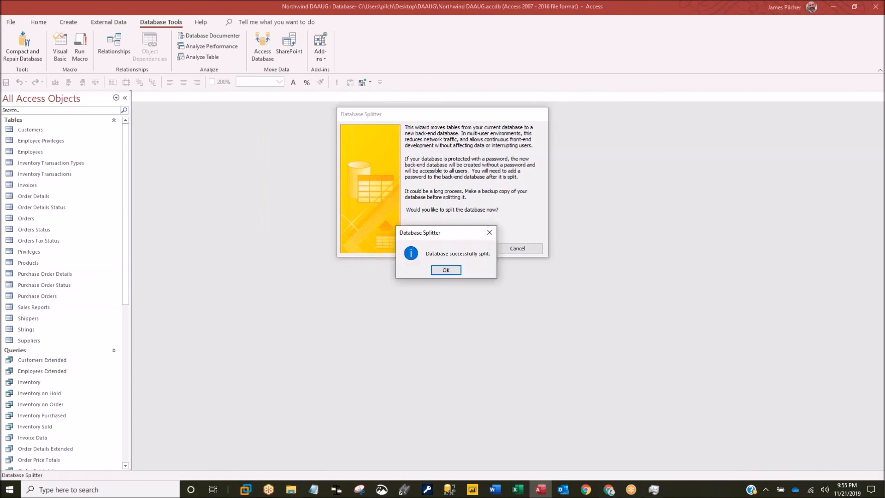
left_click(445, 270)
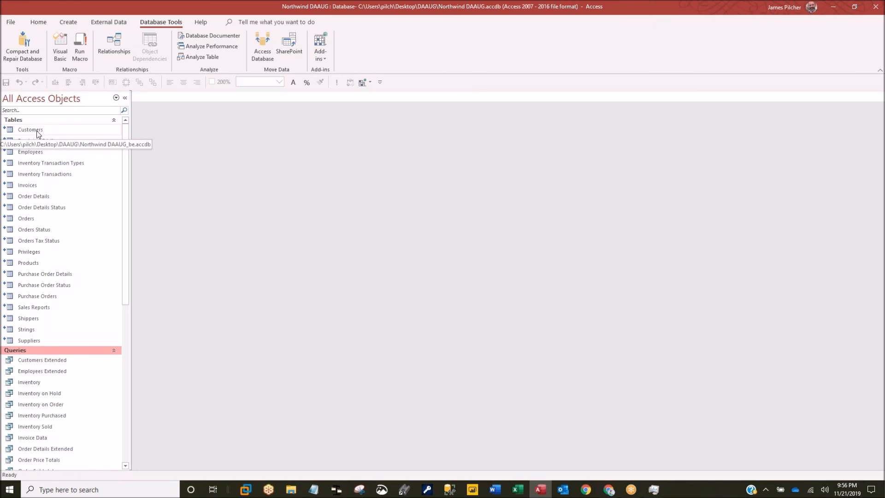
left_click(29, 142)
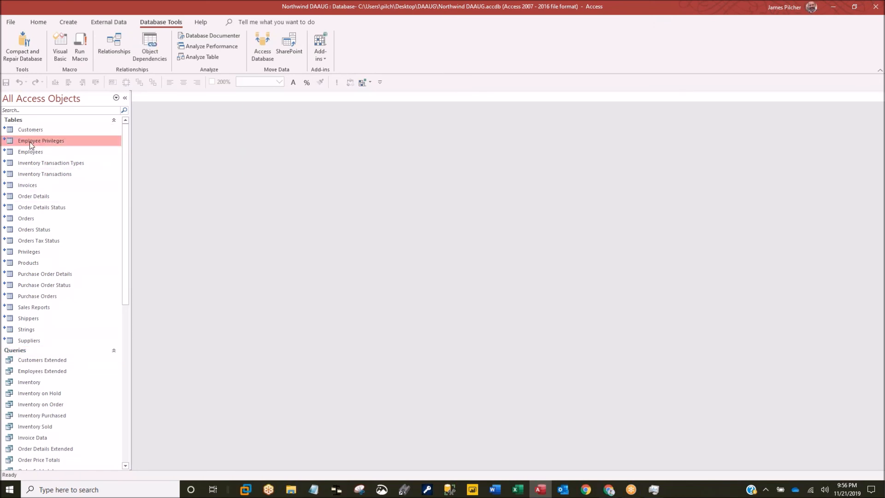
double_click(29, 142)
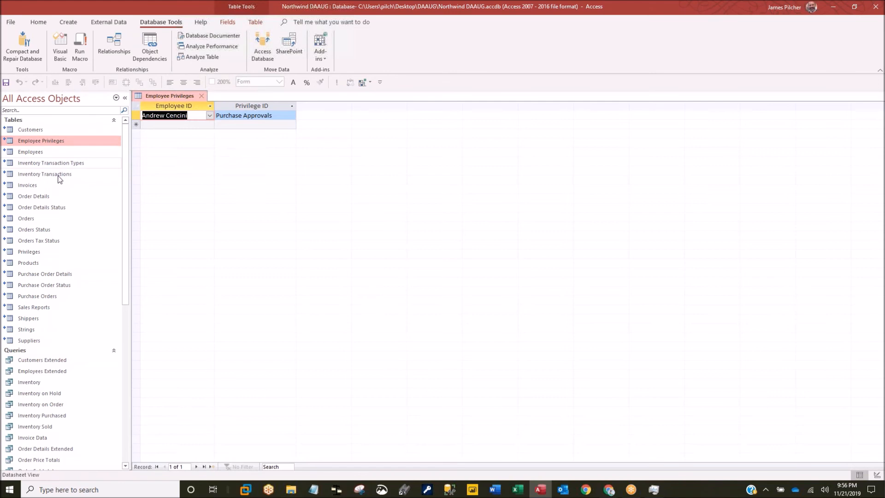
left_click(202, 97)
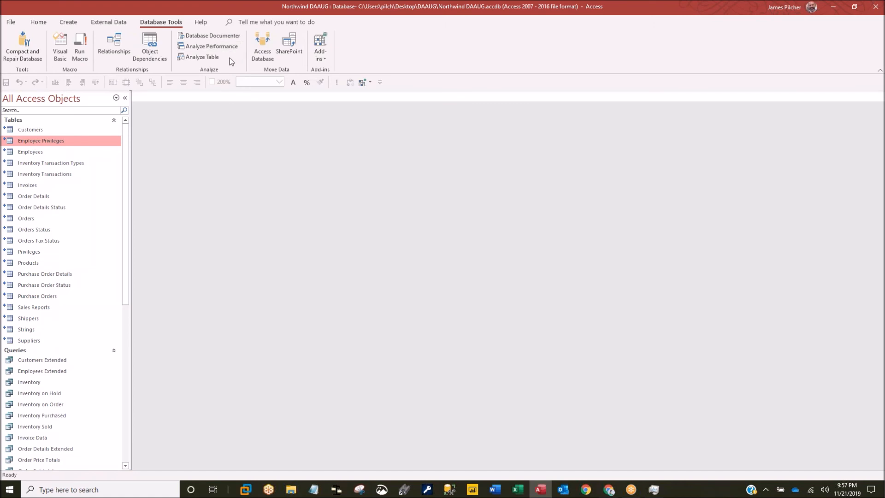
left_click(203, 56)
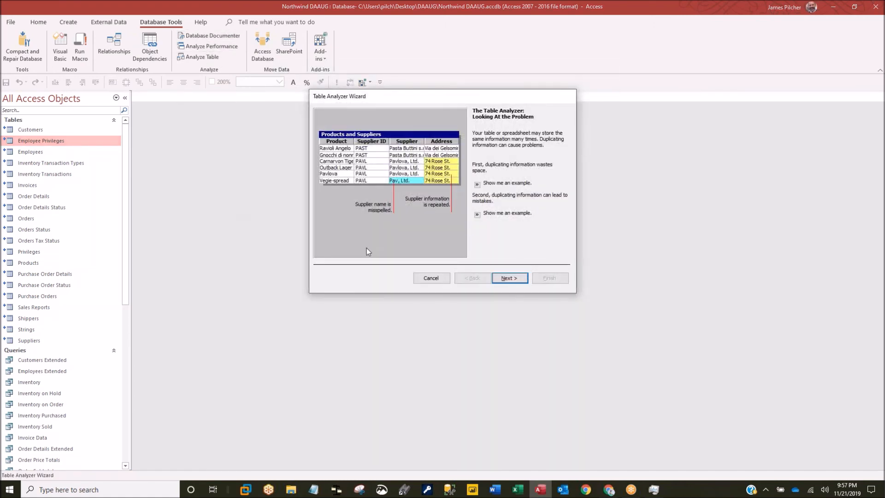
left_click(509, 278)
left_click(510, 278)
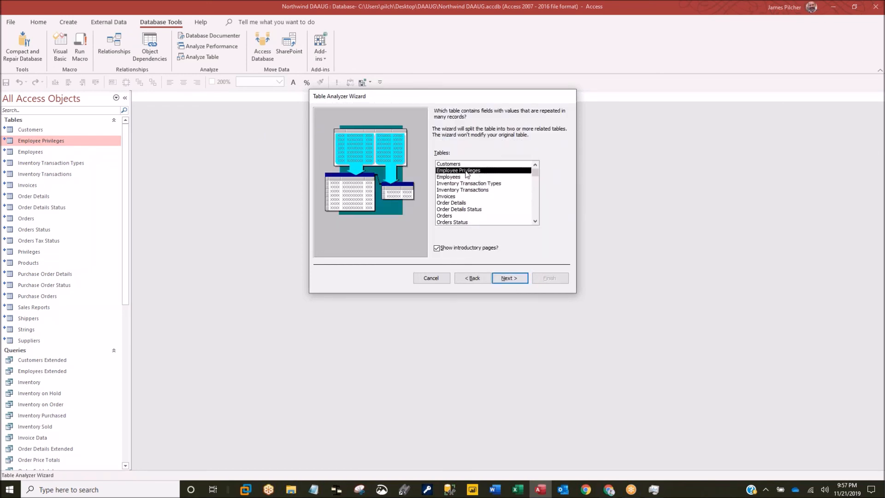
left_click(509, 279)
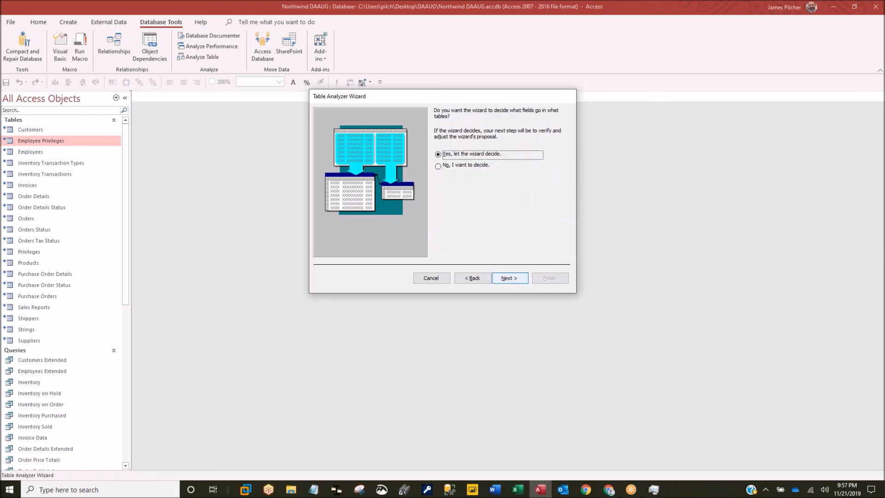
left_click(510, 279)
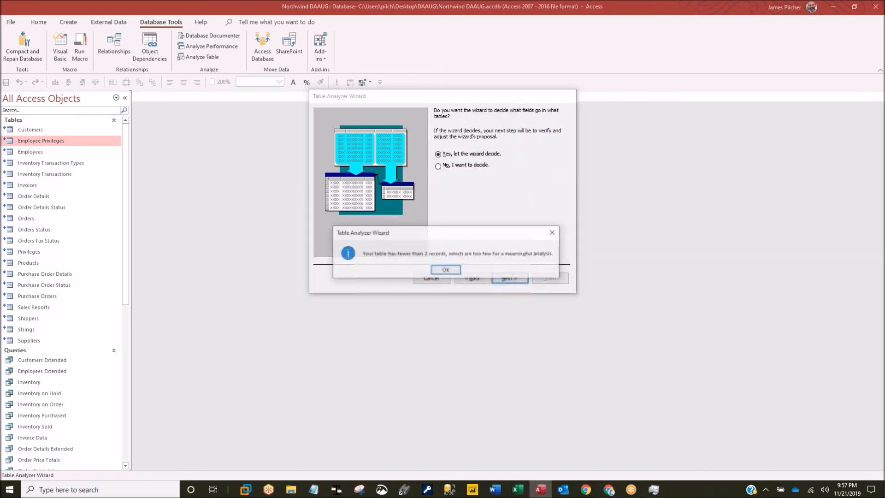
left_click(447, 272)
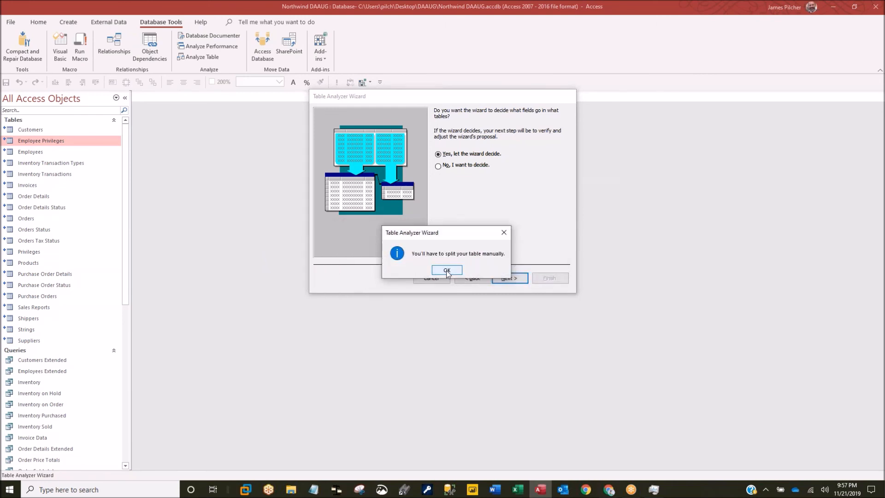
left_click(447, 271)
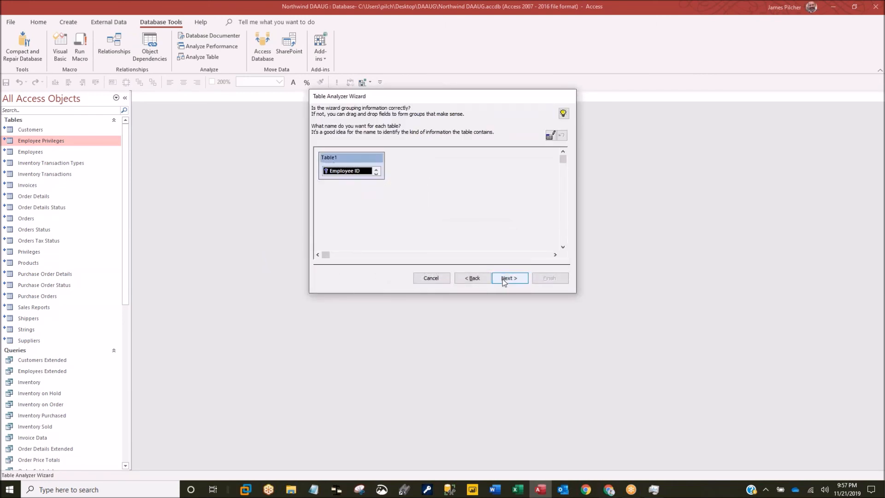
left_click(437, 278)
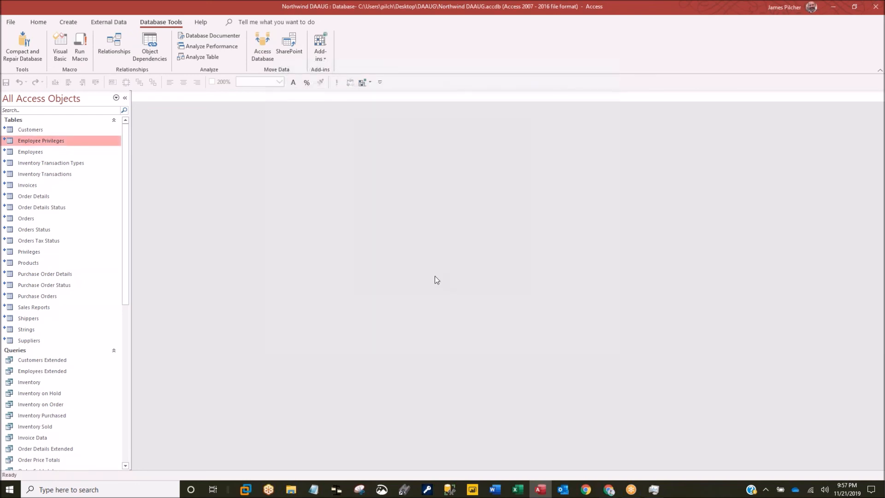
- Run the Table Analyzer on Order Details, letting the wizard decide grouping and primary keys
left_click(40, 197)
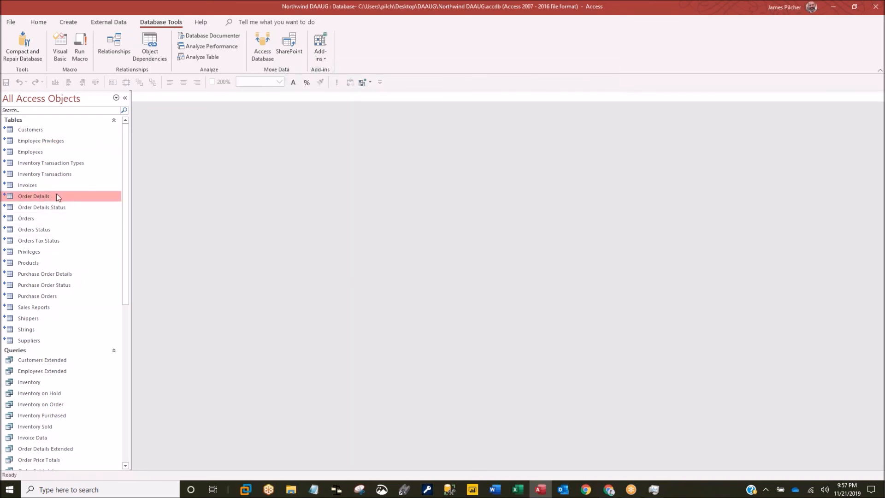
left_click(201, 57)
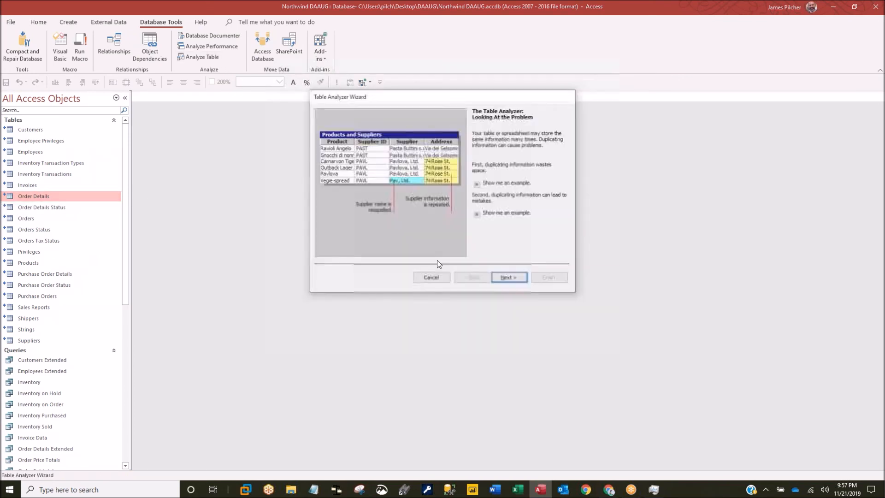
left_click(509, 277)
left_click(508, 276)
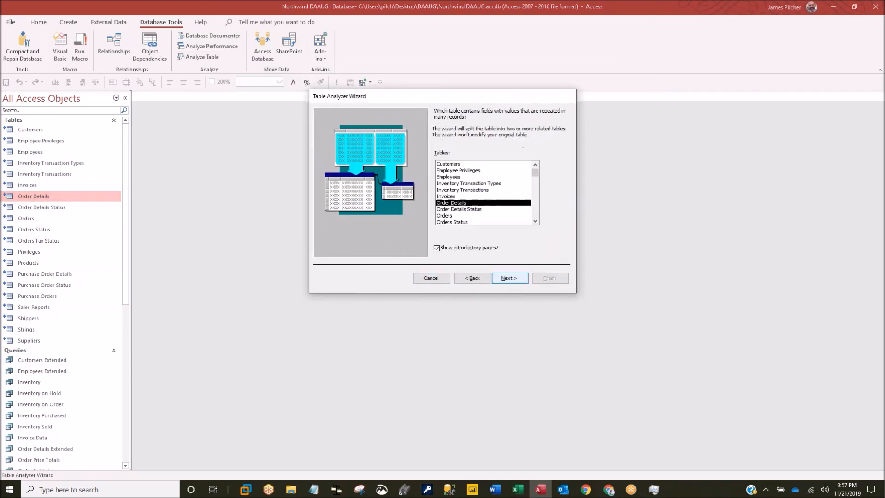
left_click(508, 277)
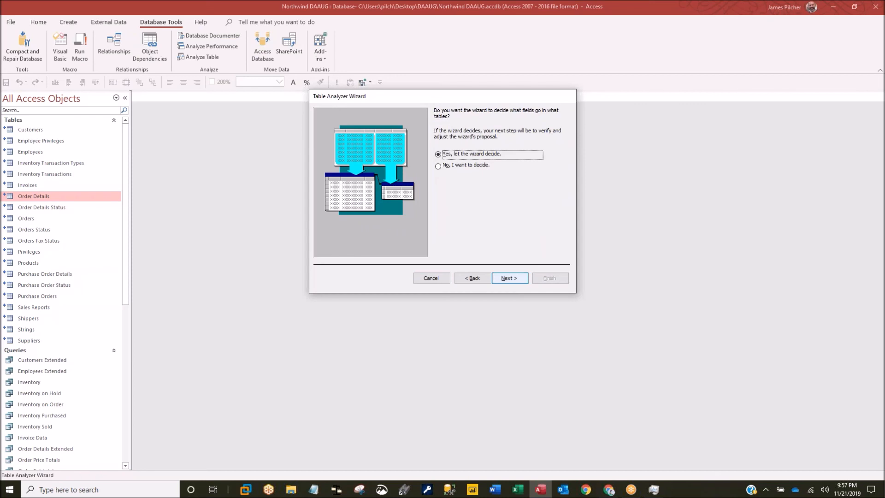
key("Return")
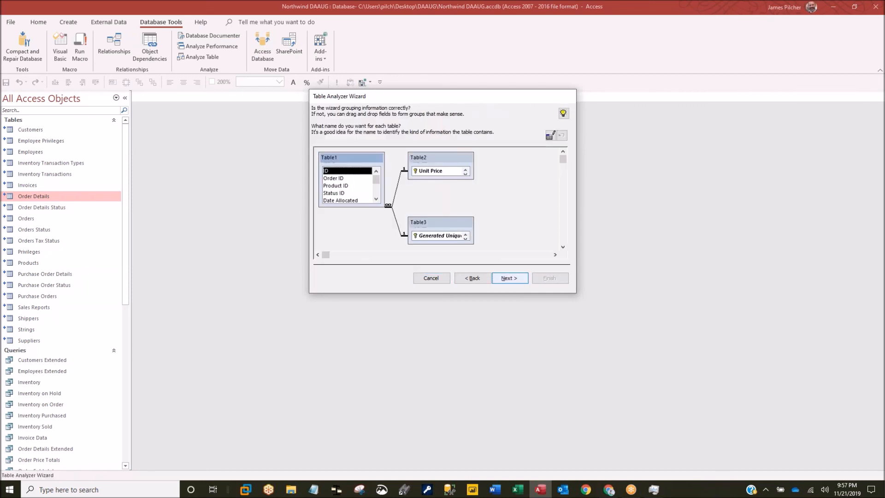
key("Return")
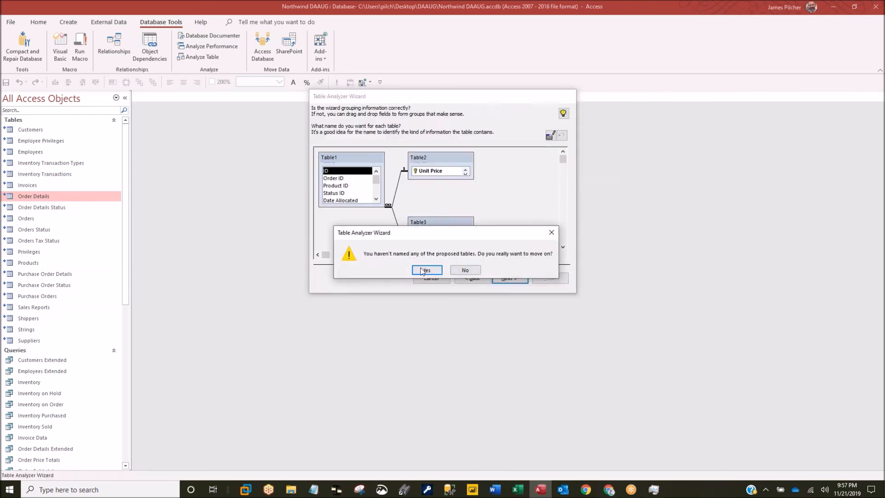
left_click(422, 270)
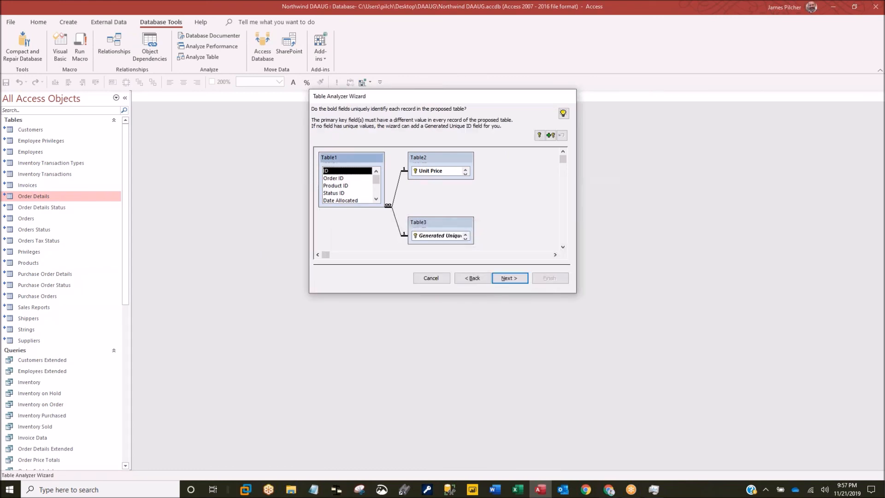
left_click(508, 279)
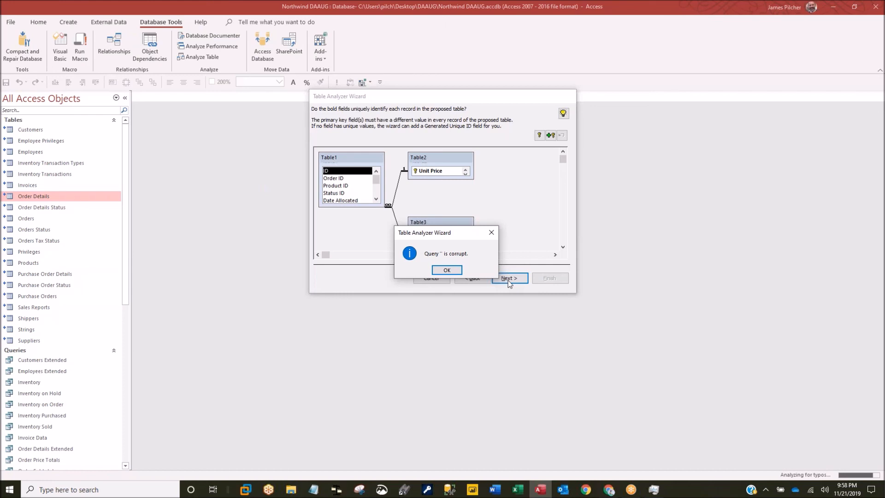
- Dismiss the corrupt query error and reposition the Table Analyzer window
left_click(447, 271)
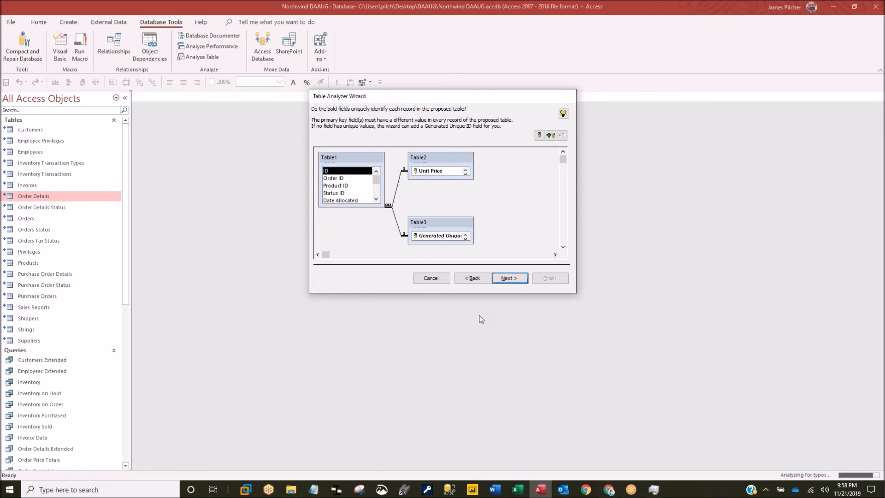
left_click_drag(433, 95, 411, 110)
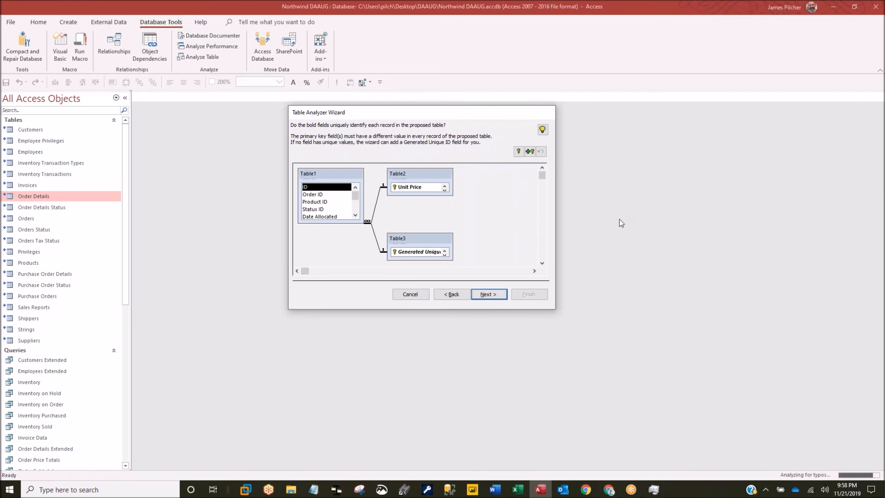
left_click(873, 282)
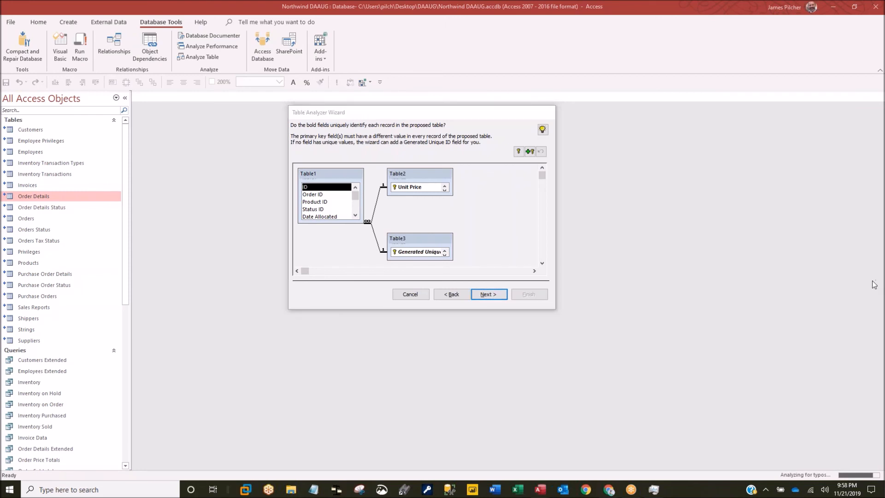